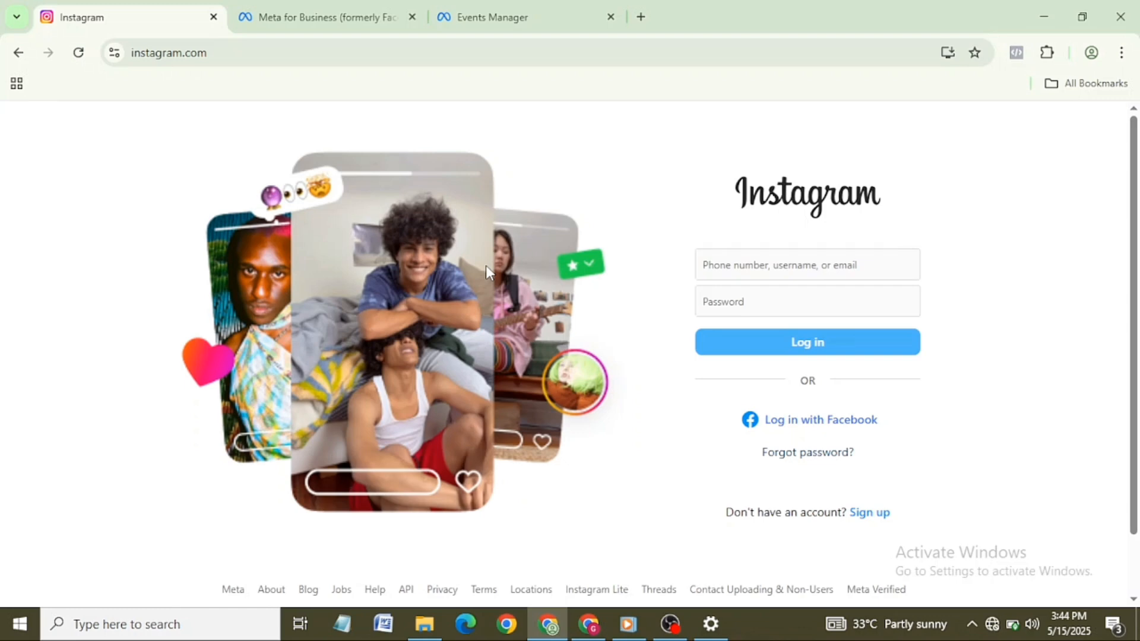
Step: Switch to Meta Events Manager and start connecting a new data source of type Web
click(306, 9)
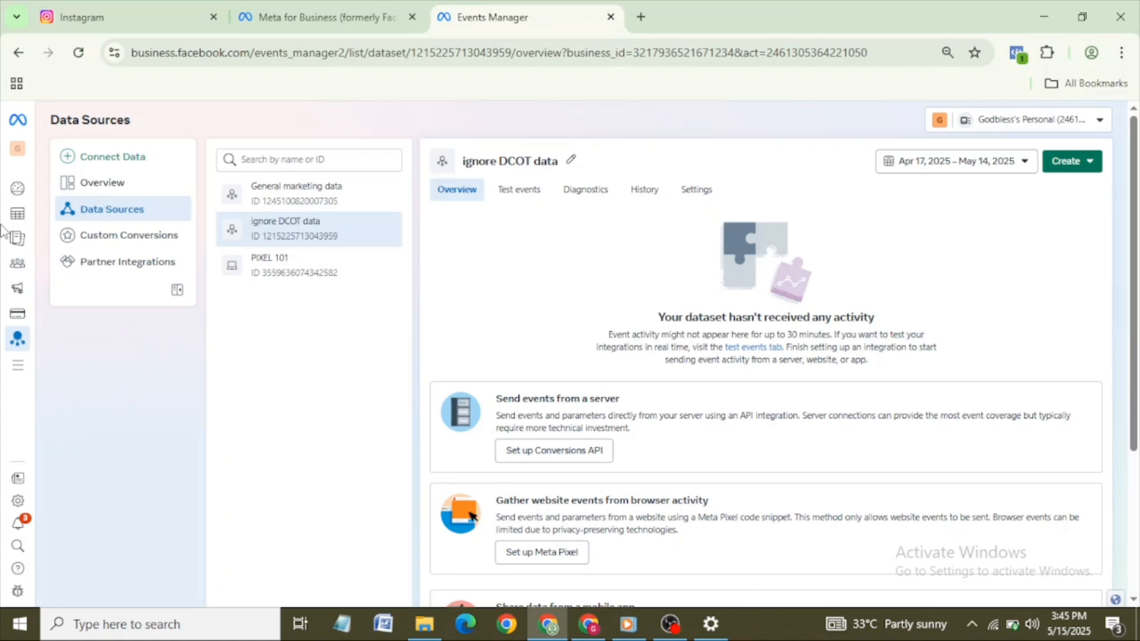
mouse_move(4, 247)
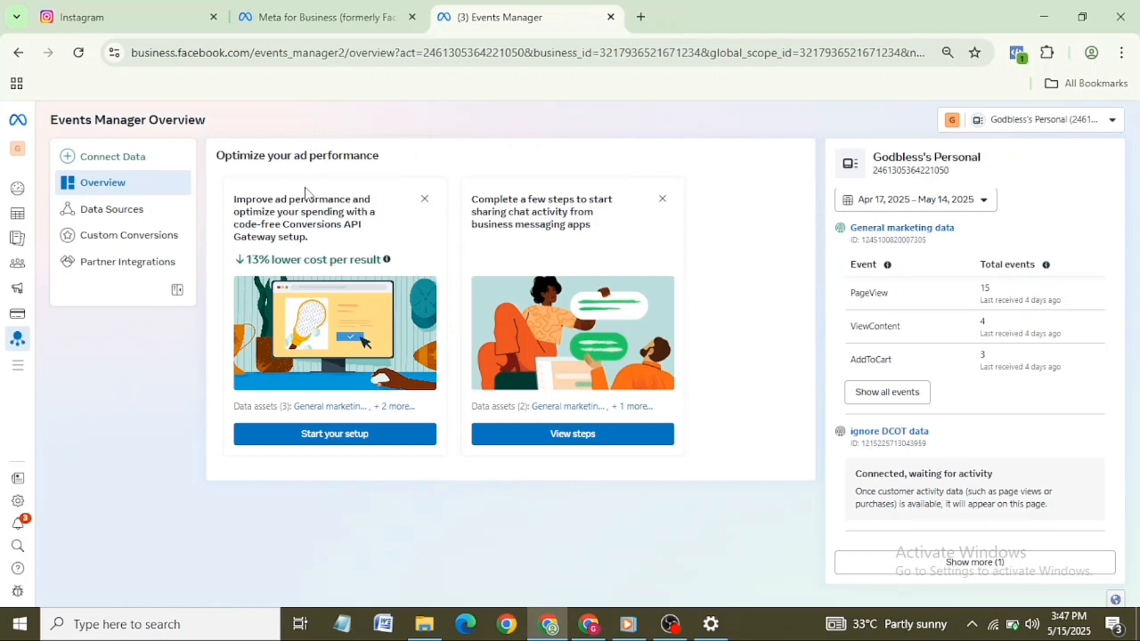
click(18, 365)
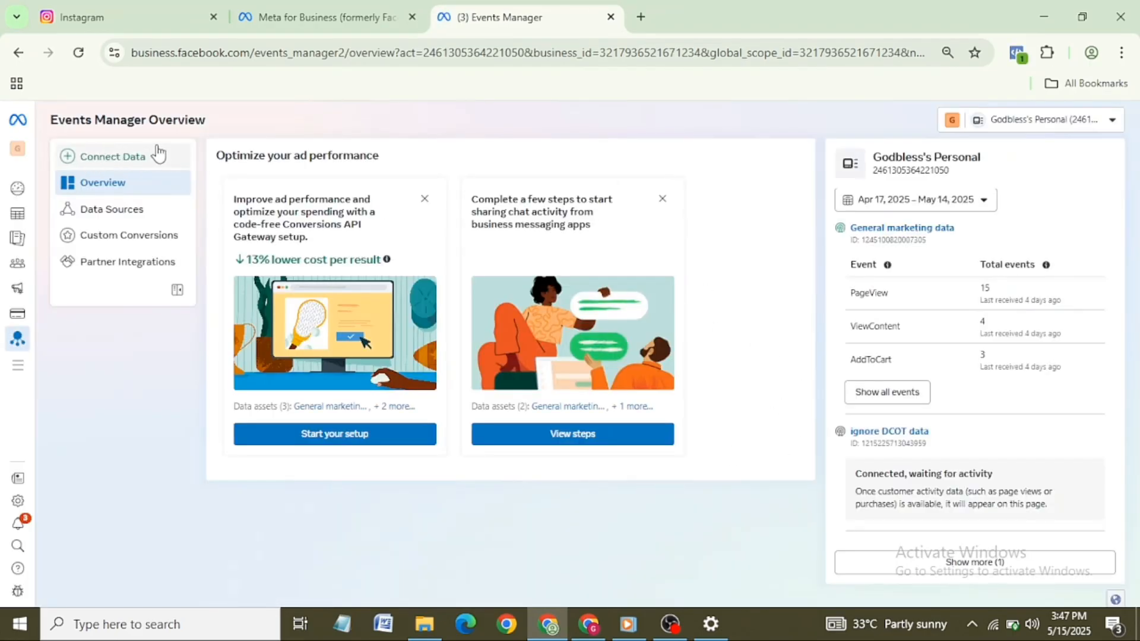
click(112, 158)
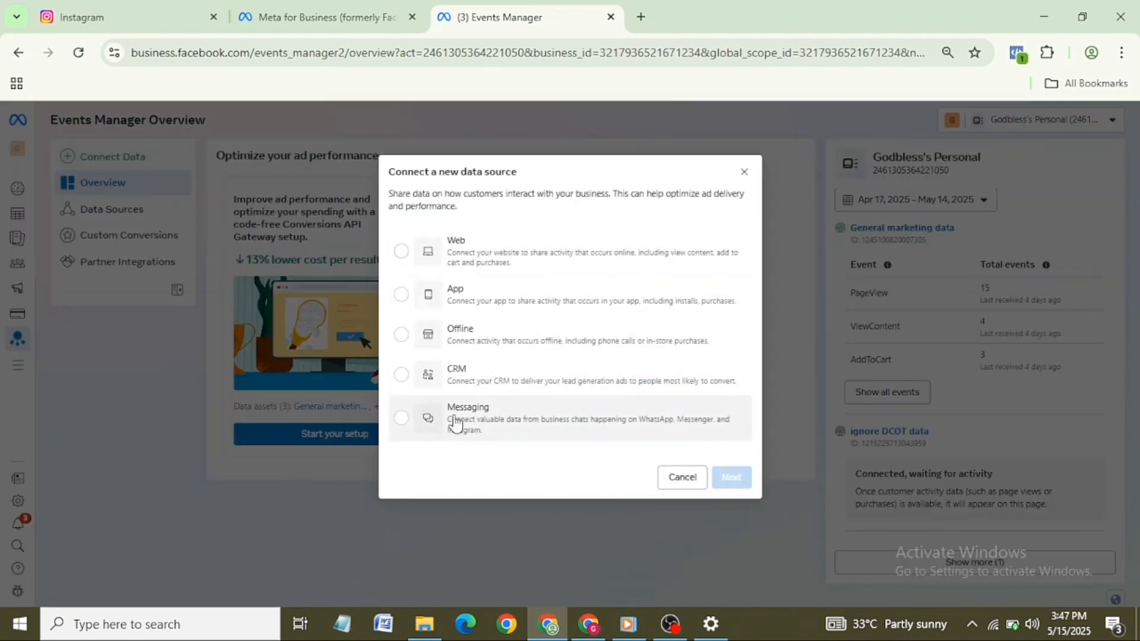
click(402, 253)
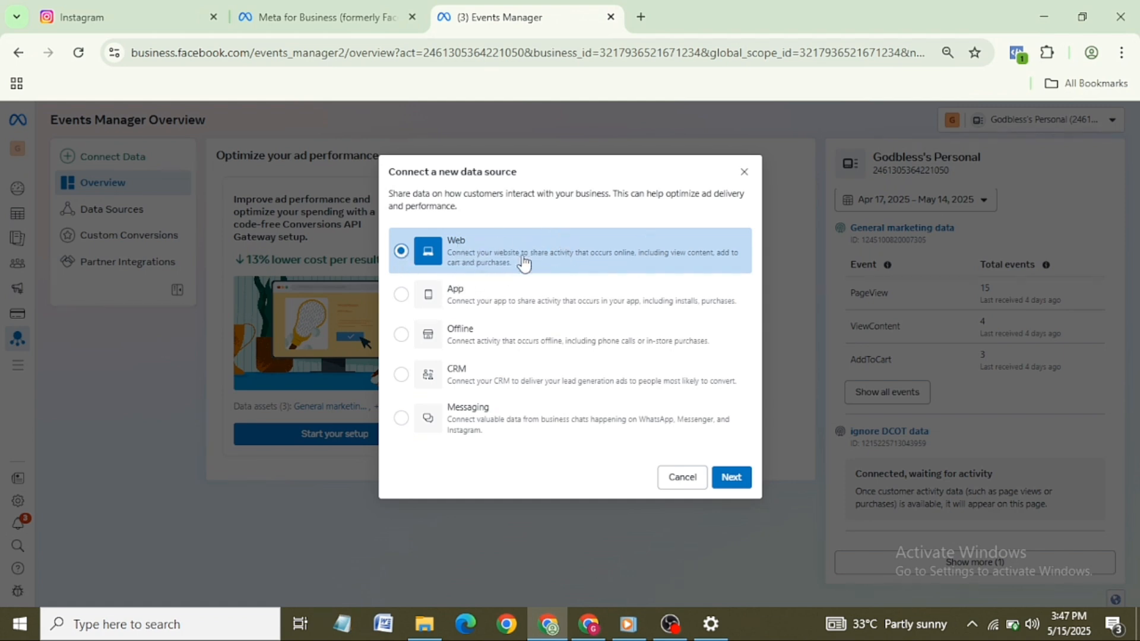
click(734, 475)
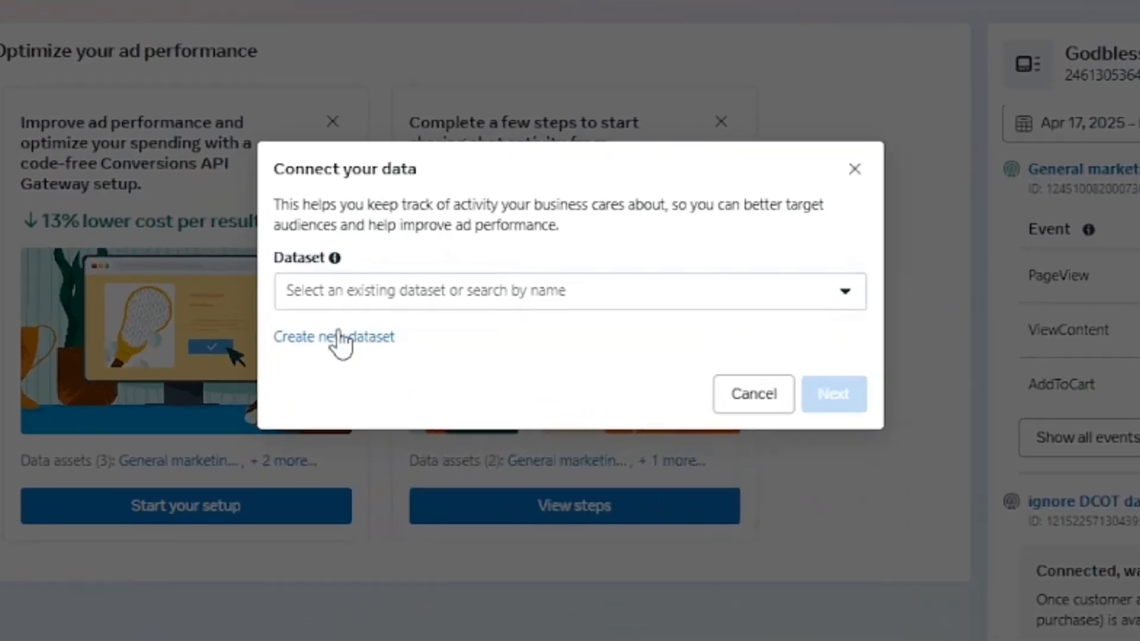
Step: Create a new dataset named TUTORIAL PIXELS without requesting the free Conversions API Gateway demo
click(339, 344)
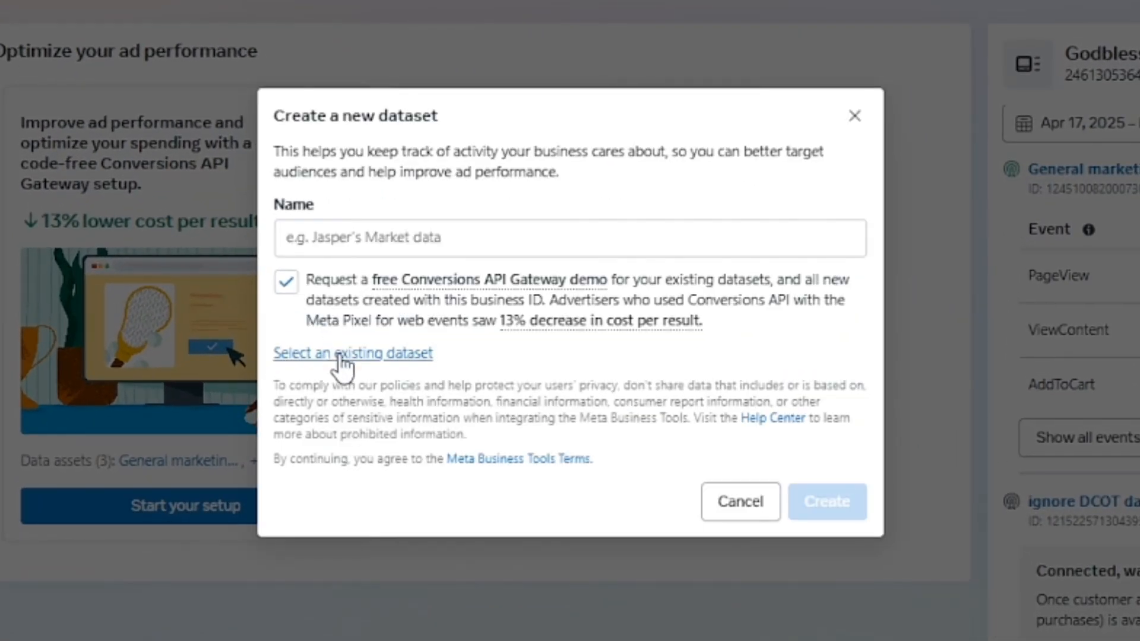
click(286, 282)
click(406, 238)
text(TU)
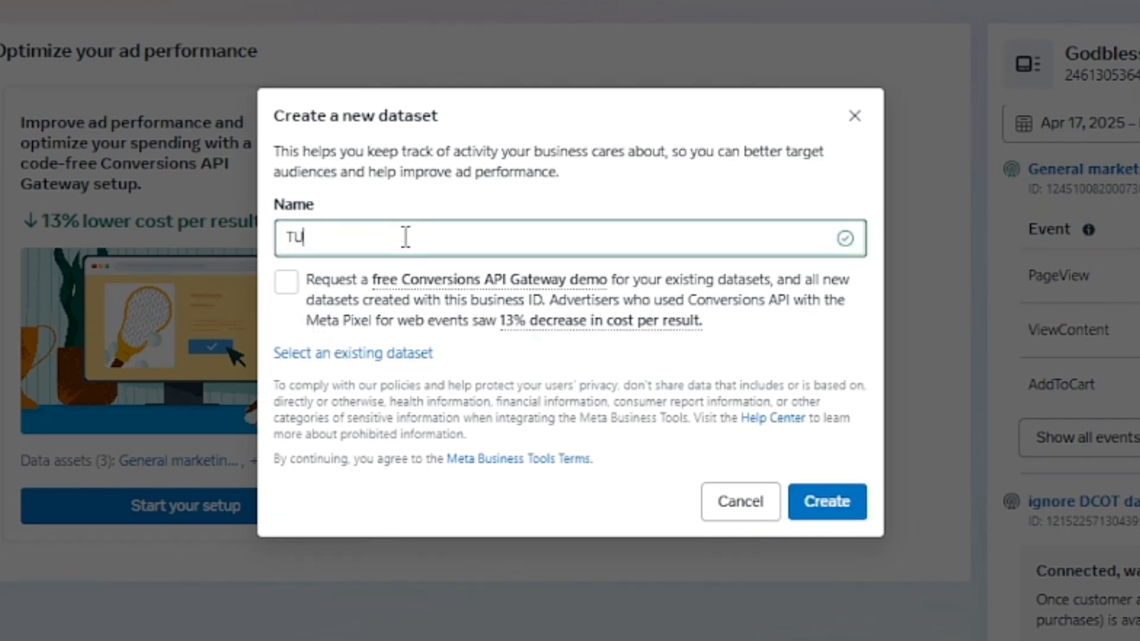
text(TORIAL PIXELS)
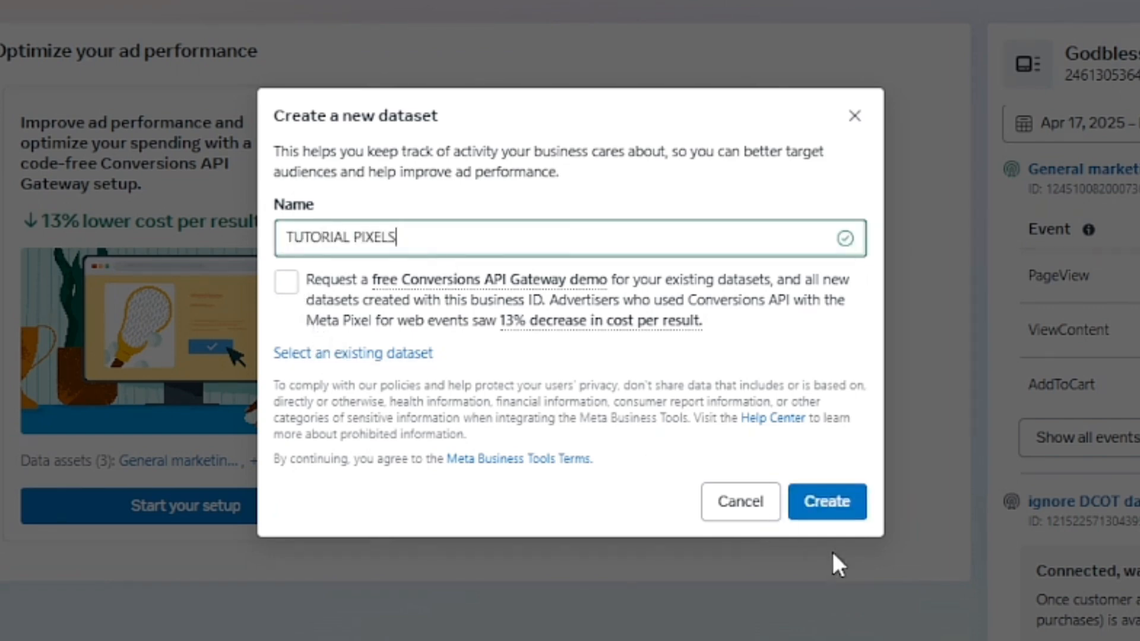
click(826, 503)
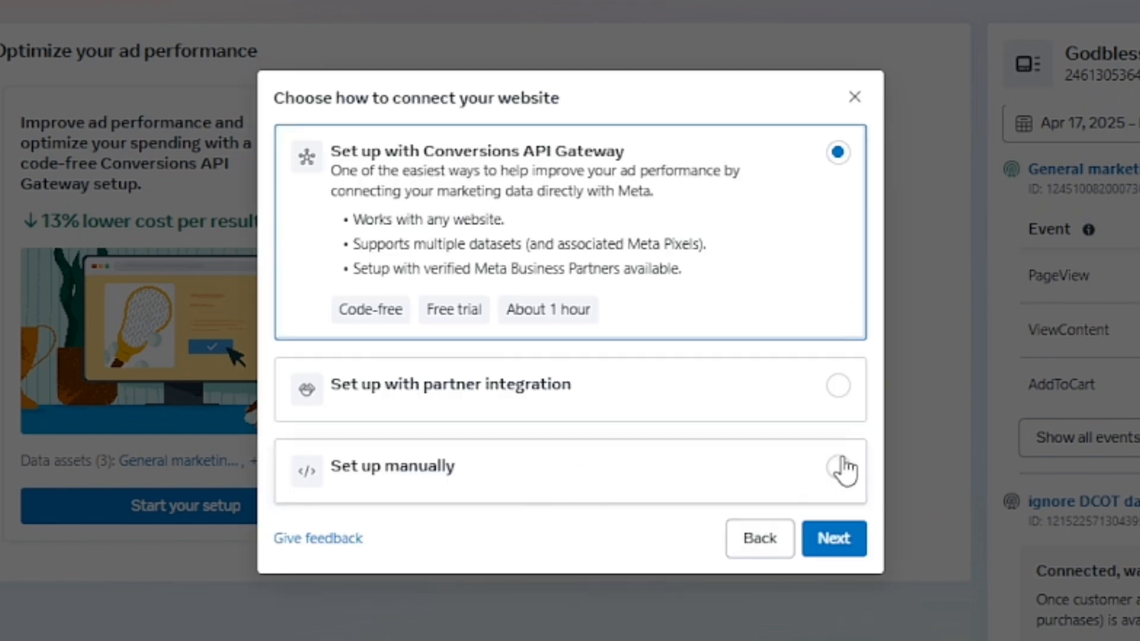
Step: Choose to set up the website connection manually with Meta Pixel only
click(838, 465)
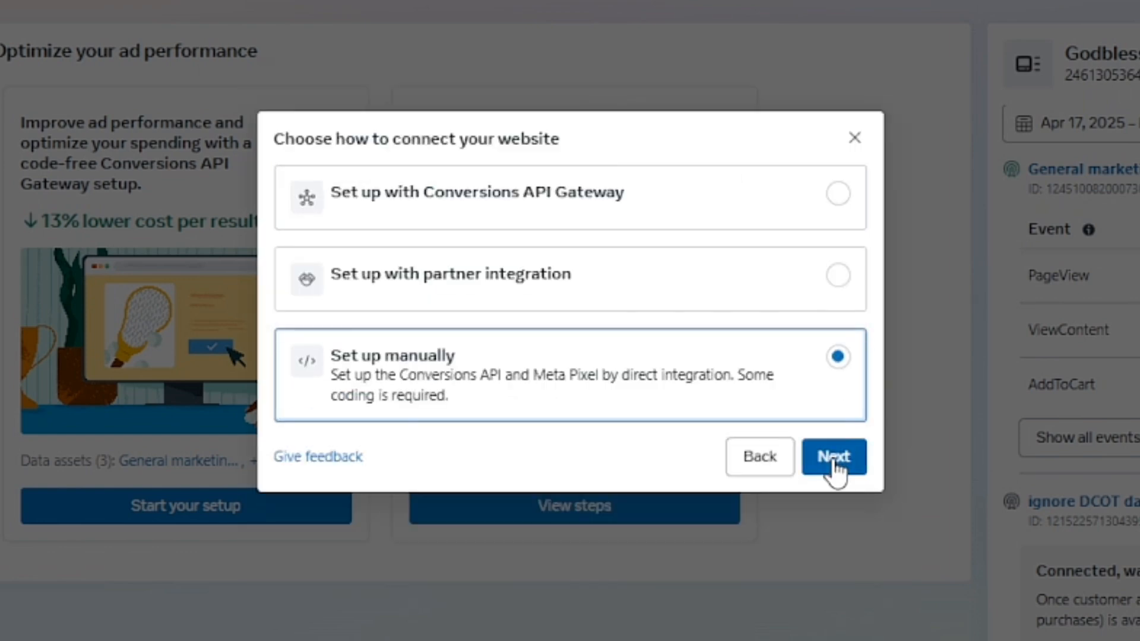
click(833, 464)
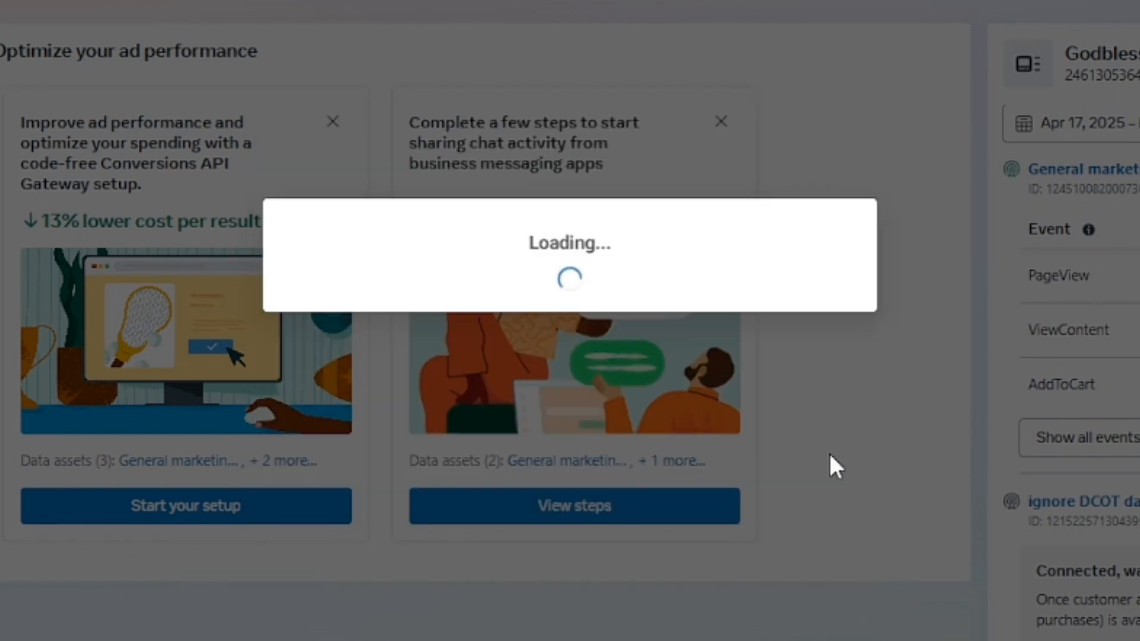
click(840, 343)
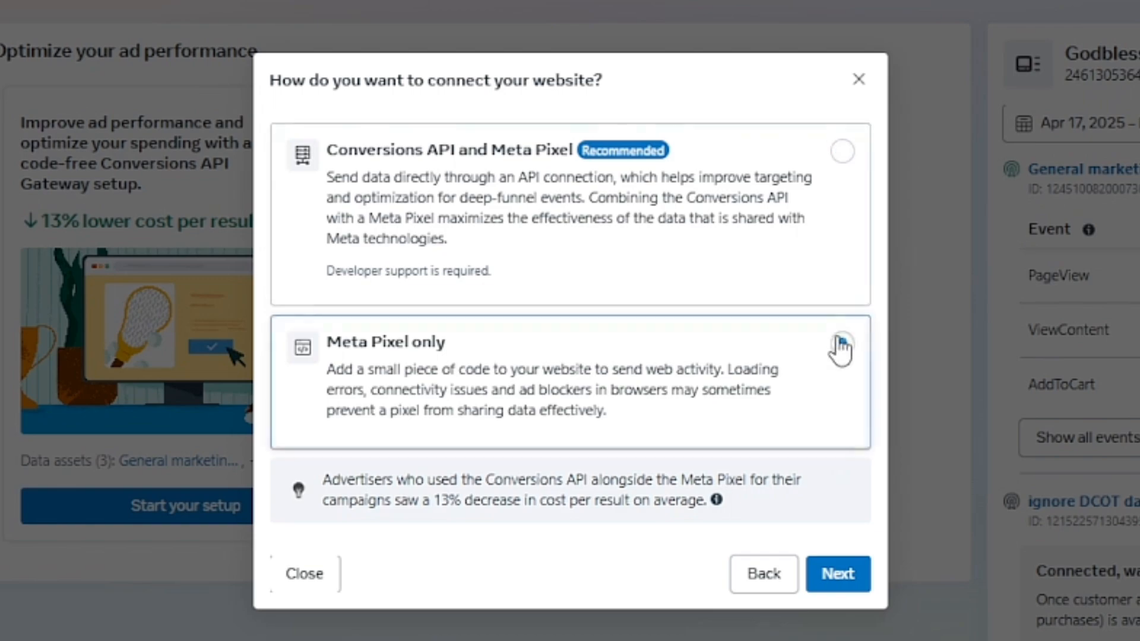
click(837, 573)
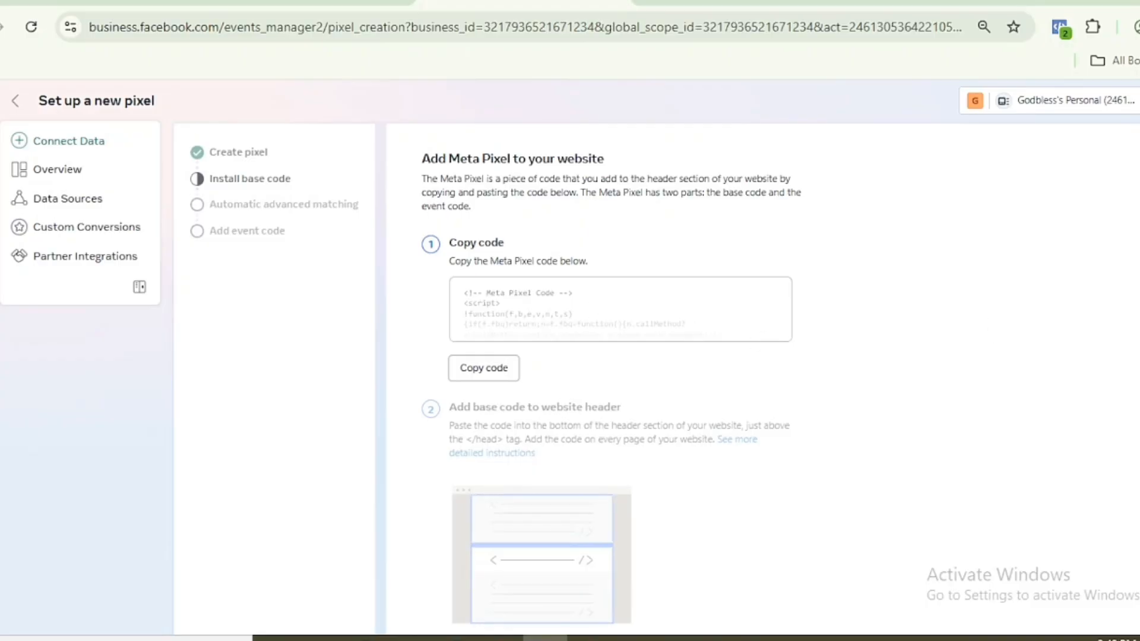
Step: Copy the Meta Pixel base code and switch to the browser window containing the systeme.io page editor
scroll(653, 356, down, 2)
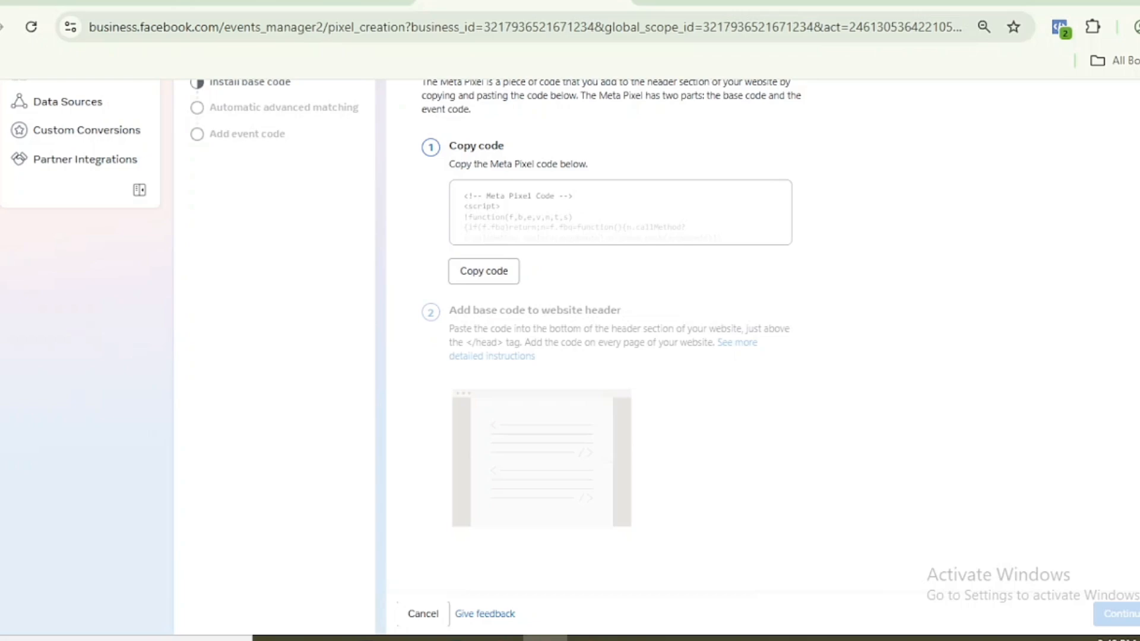
scroll(422, 158, up, 1)
drag(422, 153, 708, 197)
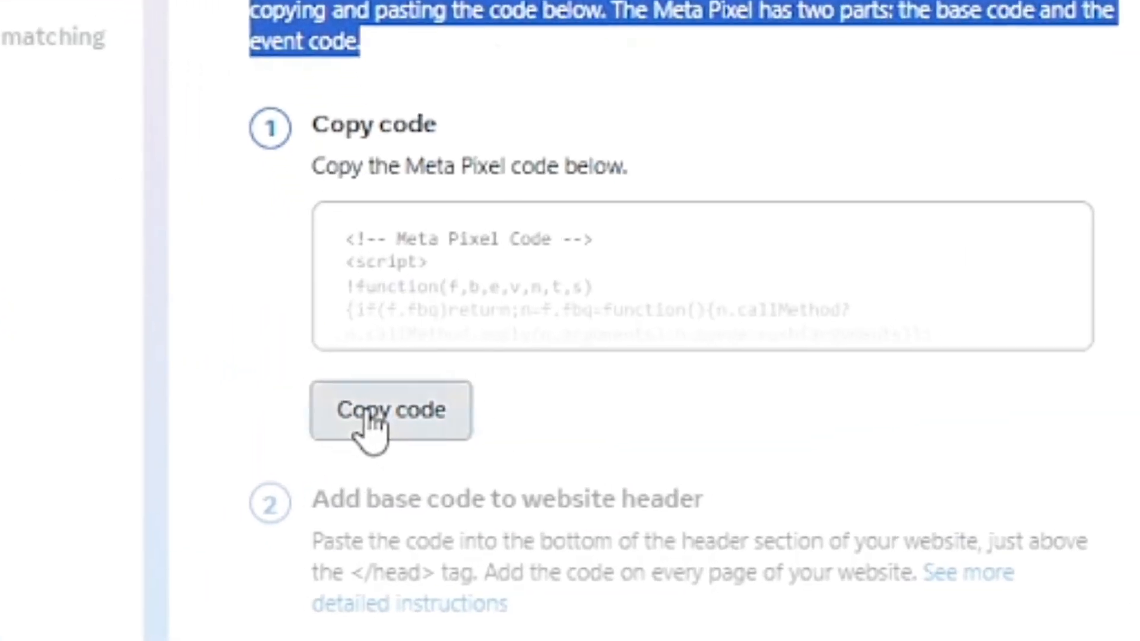
click(369, 415)
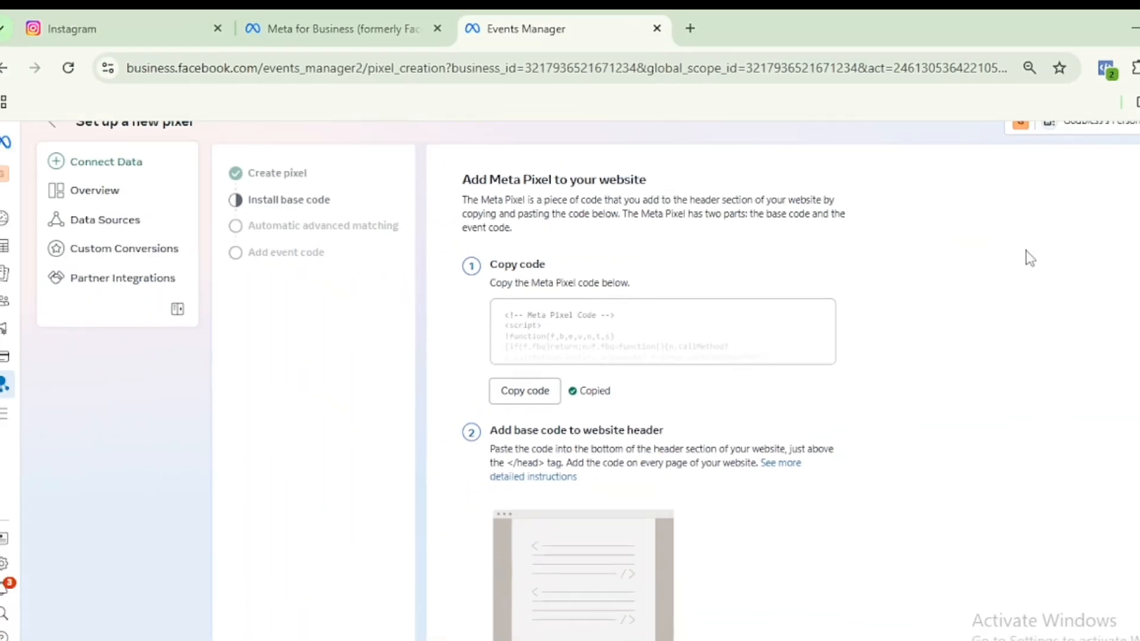
scroll(653, 386, down, 1)
scroll(653, 386, up, 2)
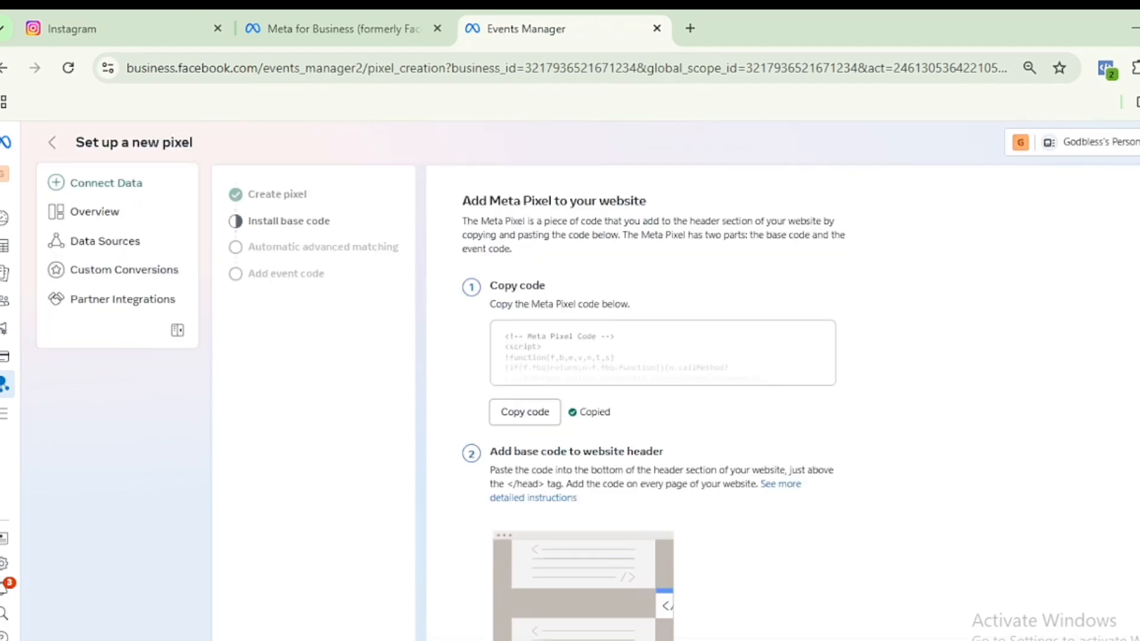
key(alt+Tab)
click(469, 28)
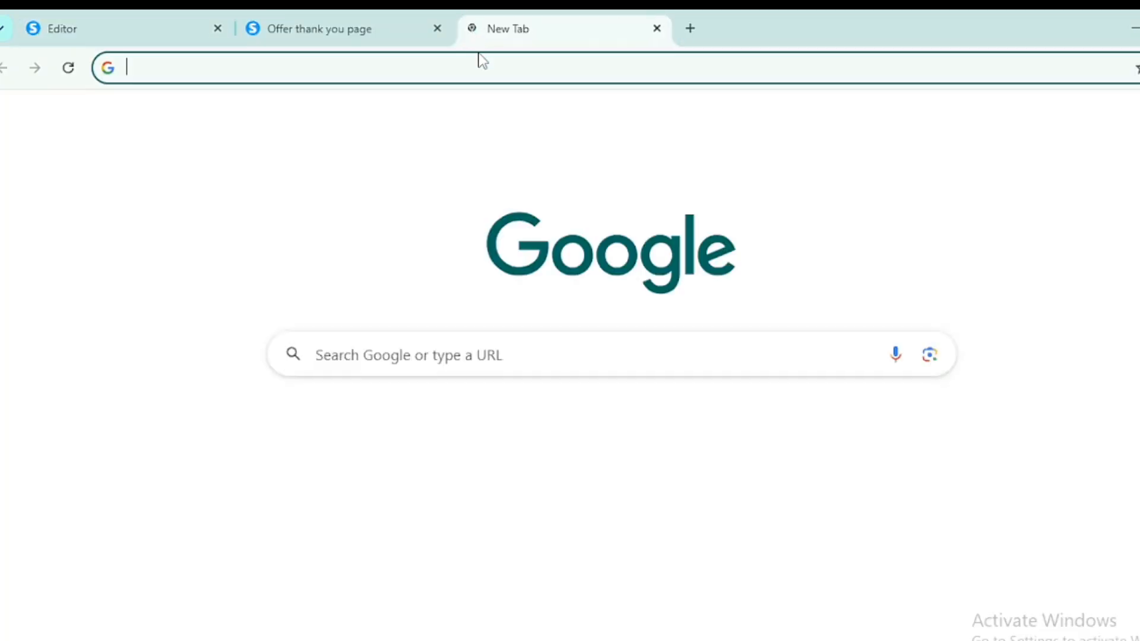
click(482, 61)
text(SYS)
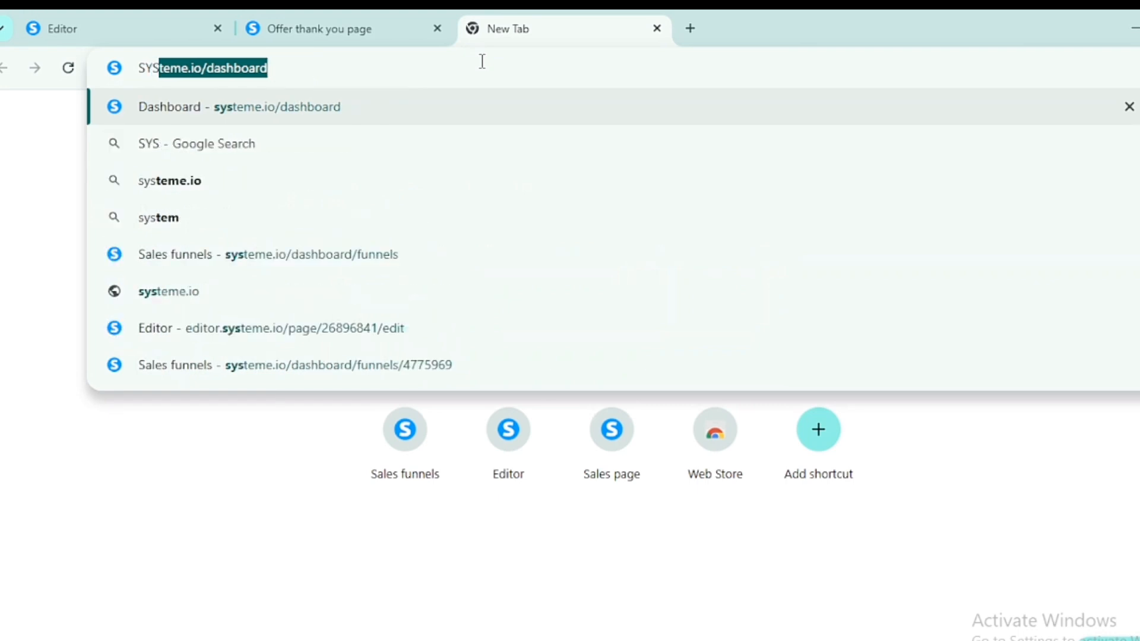
key(Right)
key(Return)
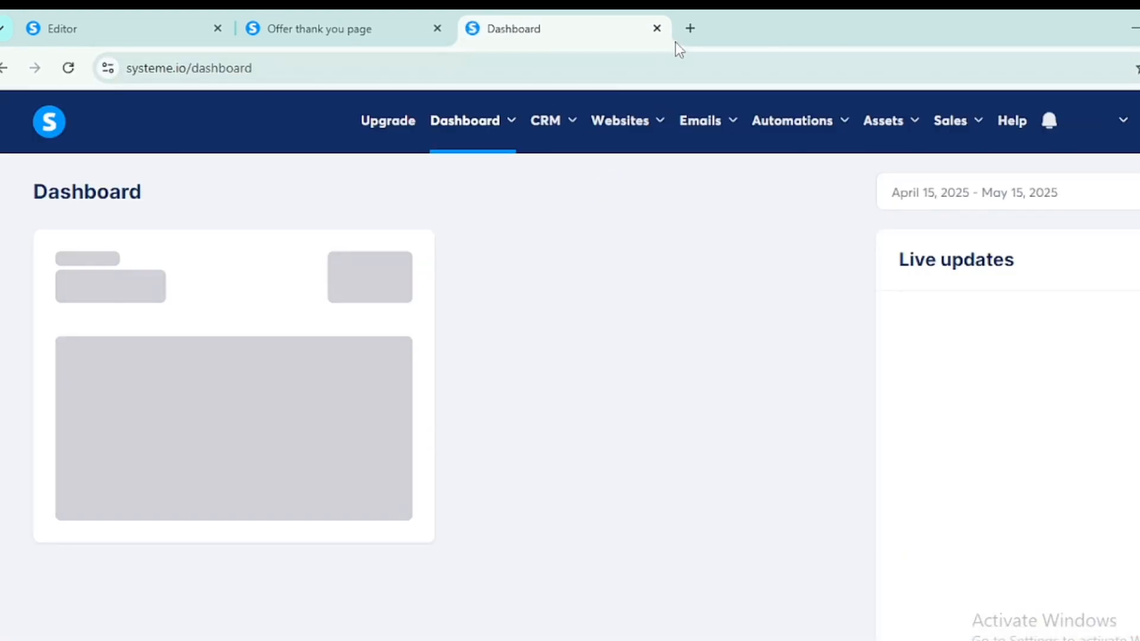
click(659, 30)
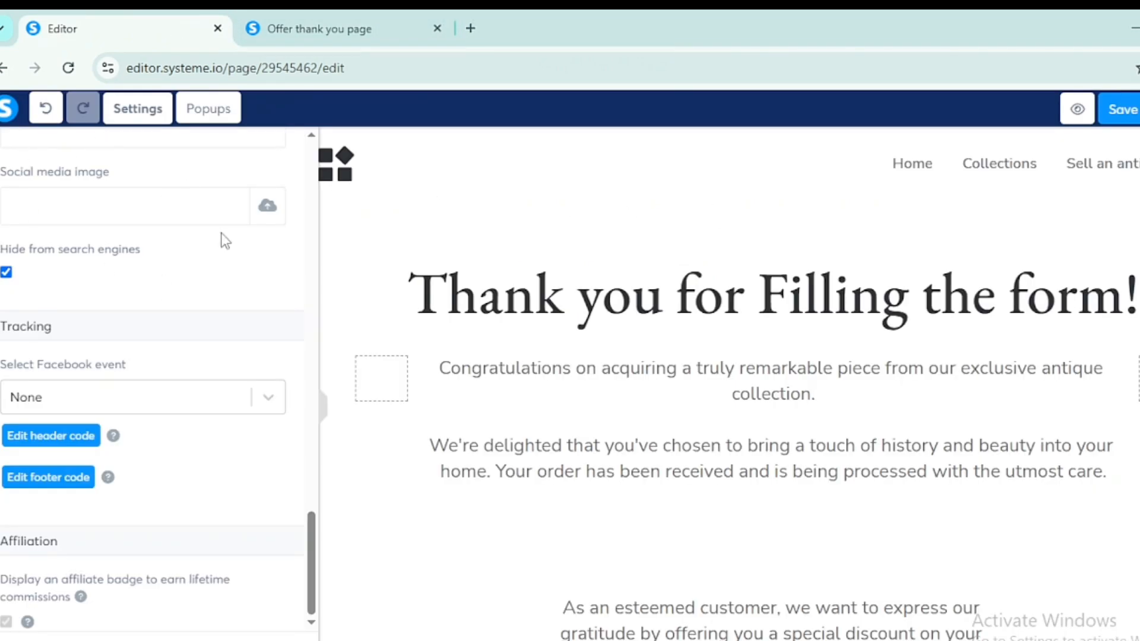
click(731, 226)
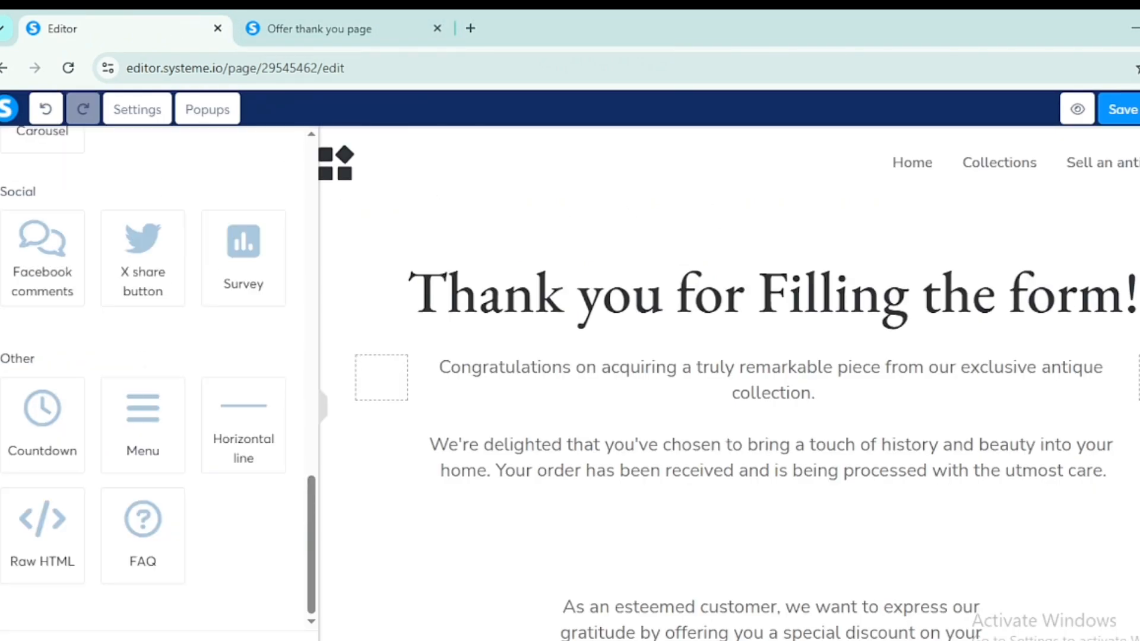
scroll(730, 380, down, 4)
scroll(729, 383, up, 4)
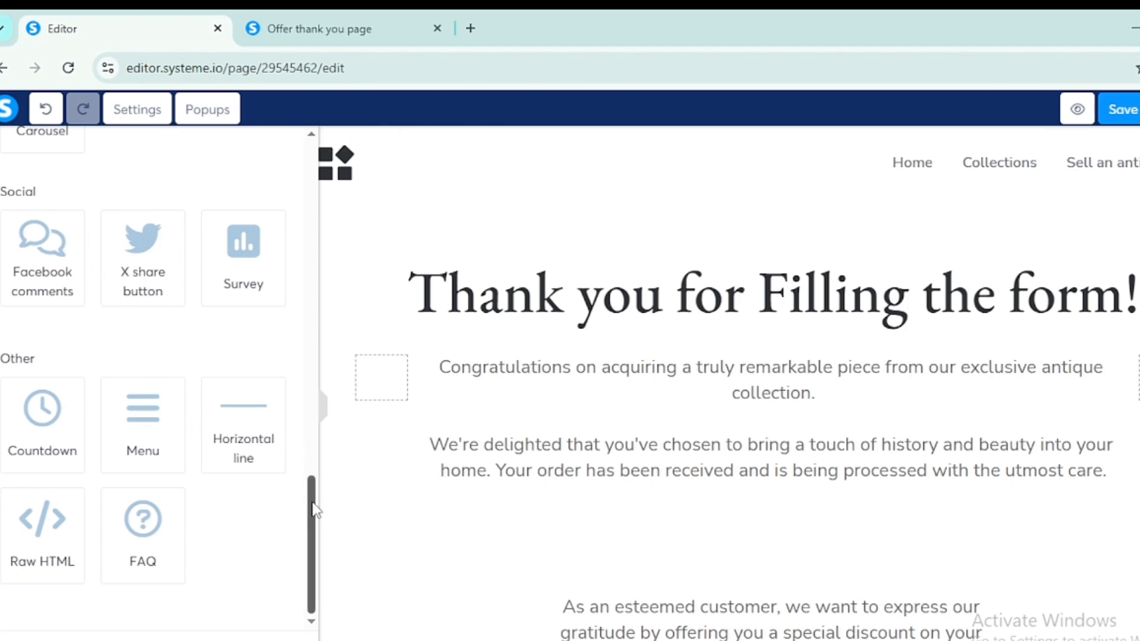
drag(313, 511, 325, 145)
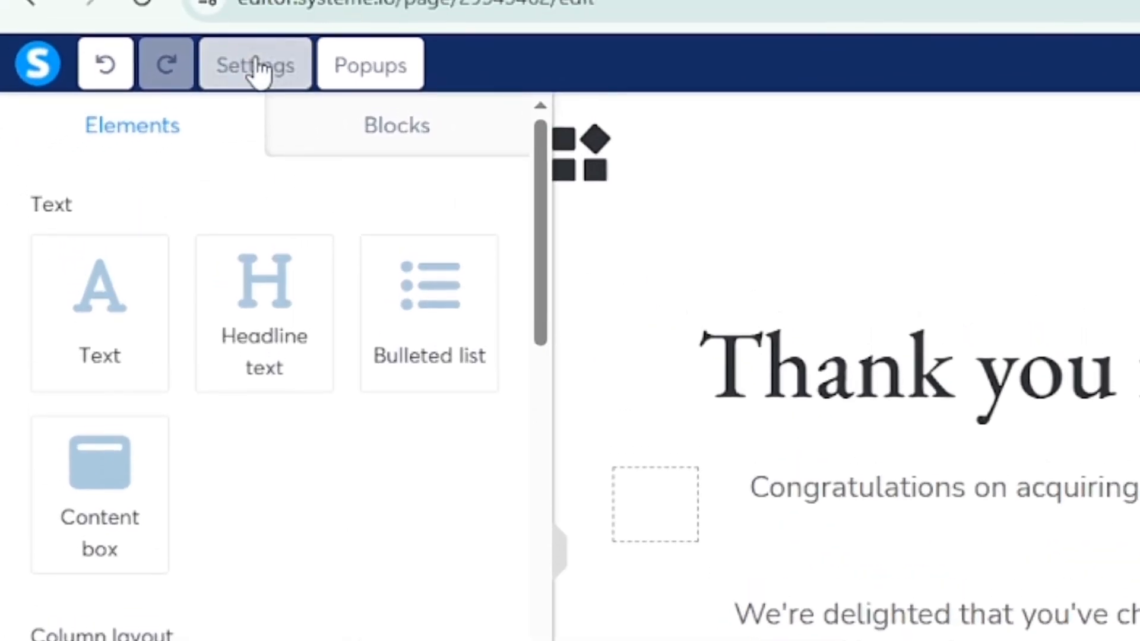
Step: Set the Facebook event to Lead in the Tracking section of the thank-you page's settings
click(256, 66)
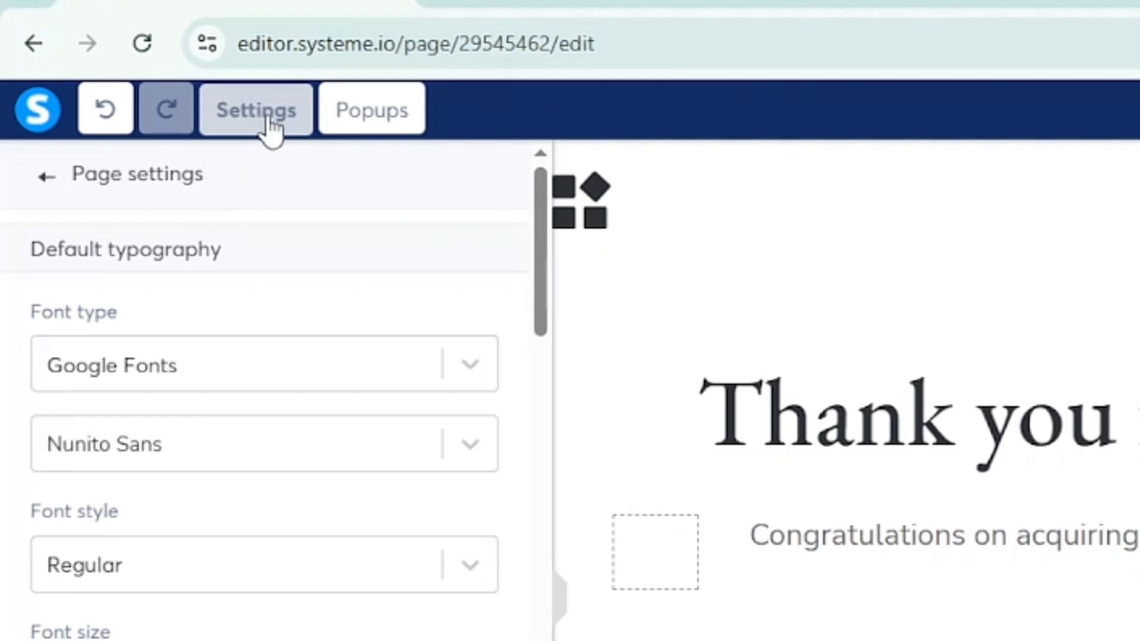
drag(544, 242, 551, 350)
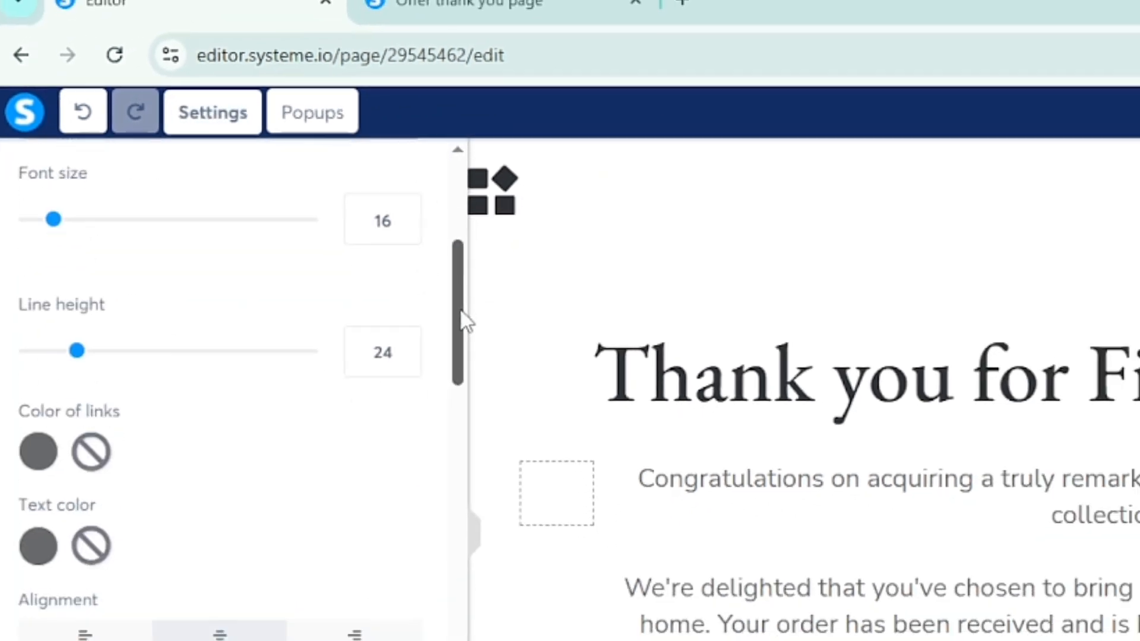
drag(466, 321, 463, 593)
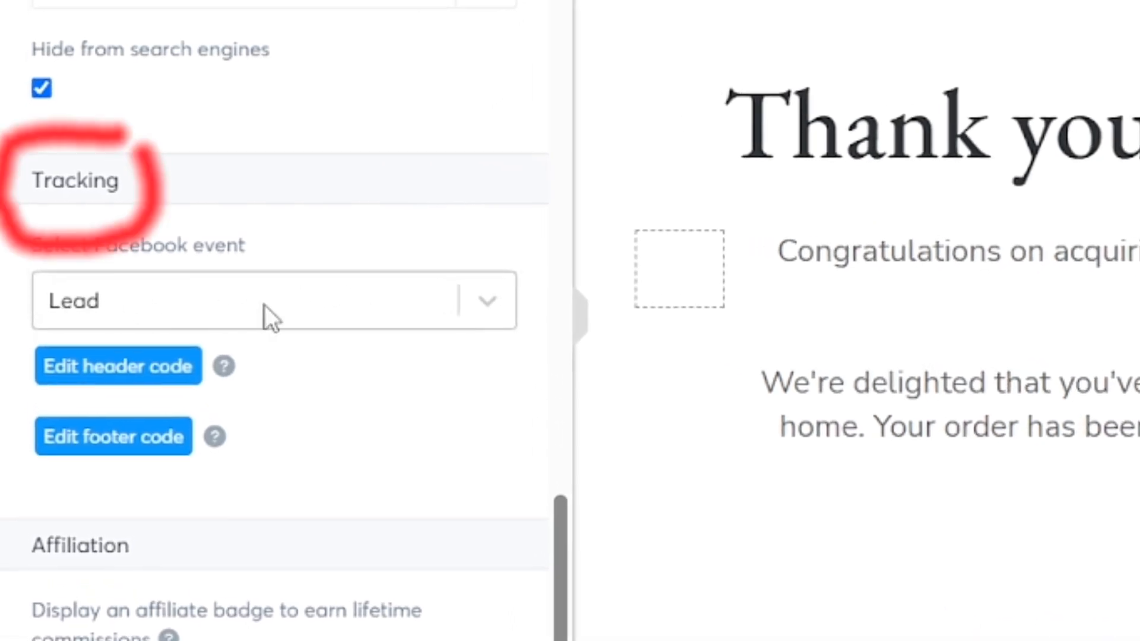
click(265, 305)
click(265, 305)
click(265, 305)
click(264, 306)
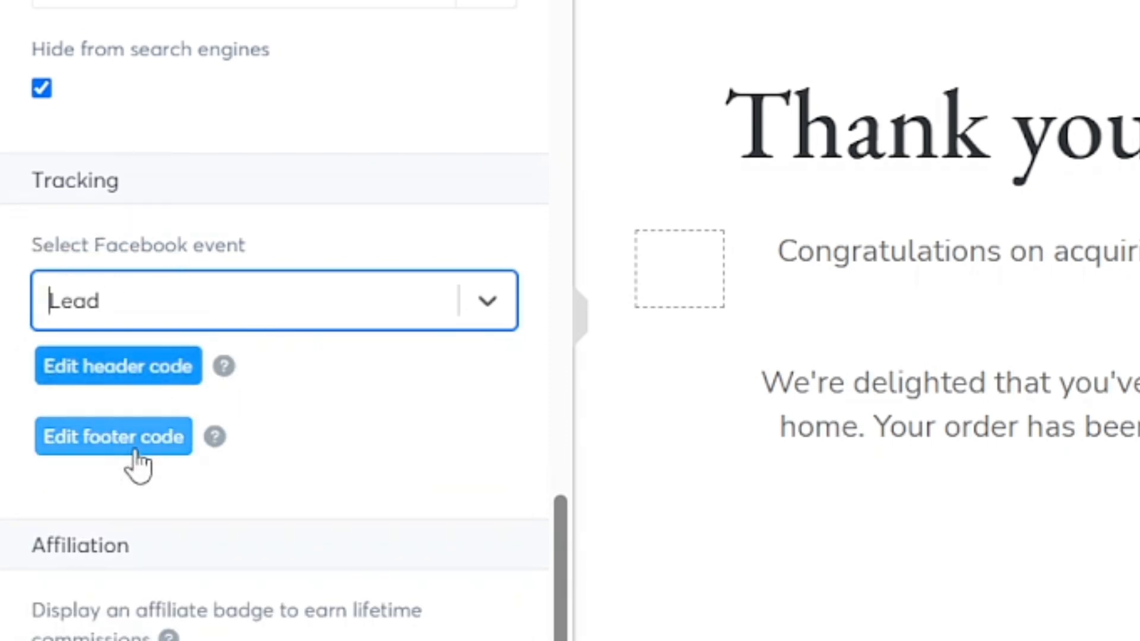
Step: Replace the page's entire header code with the copied Meta Pixel code and save it
click(148, 374)
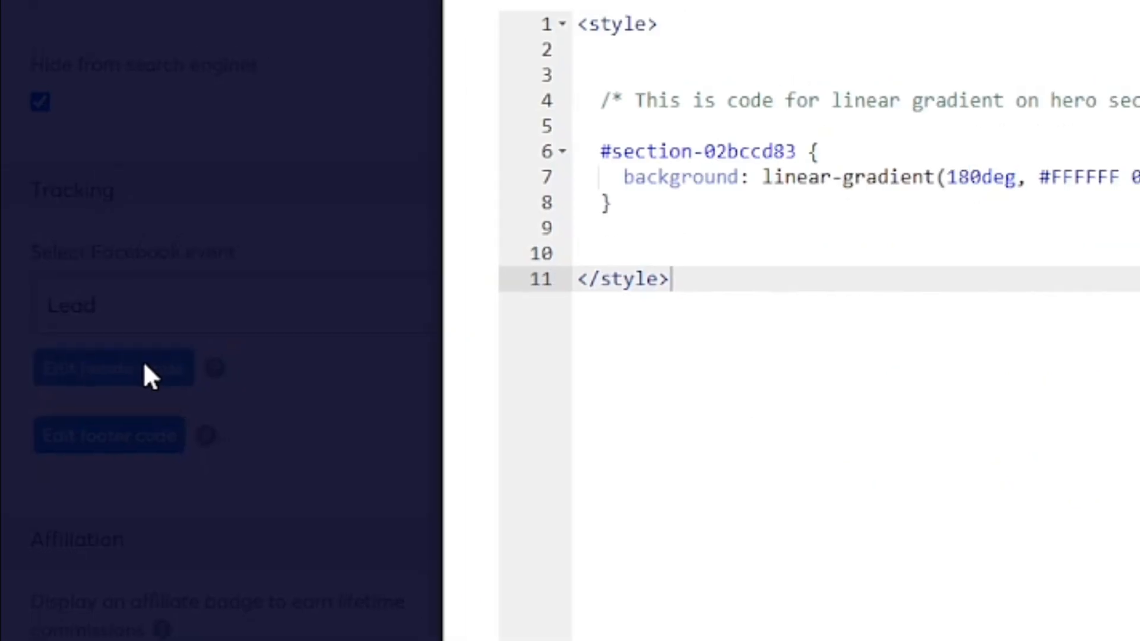
key(ctrl+a)
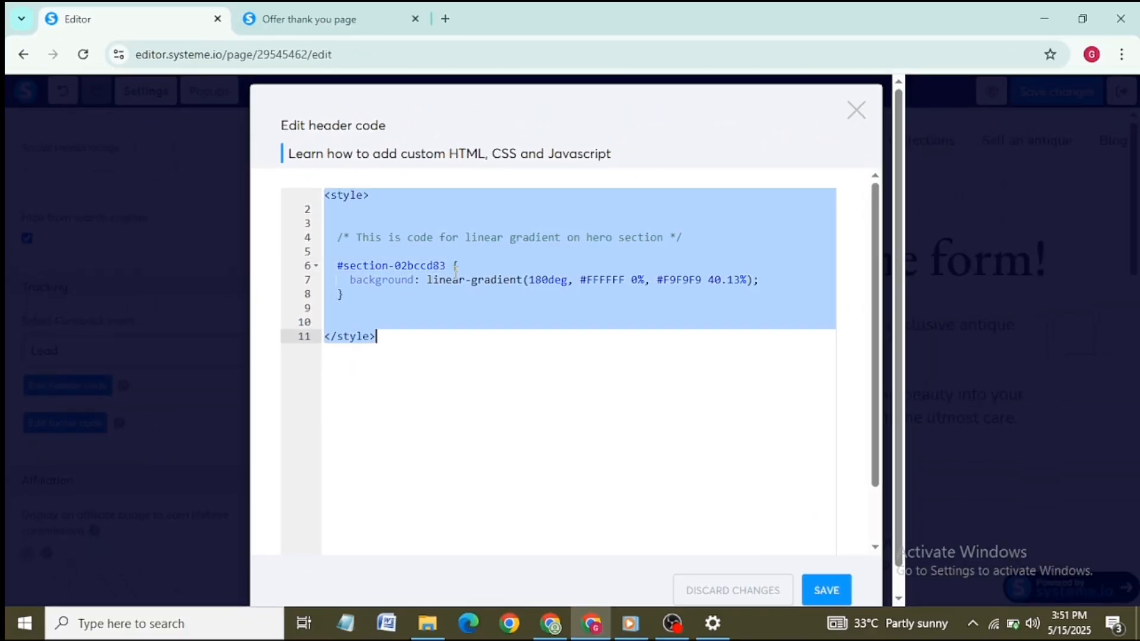
key(BackSpace)
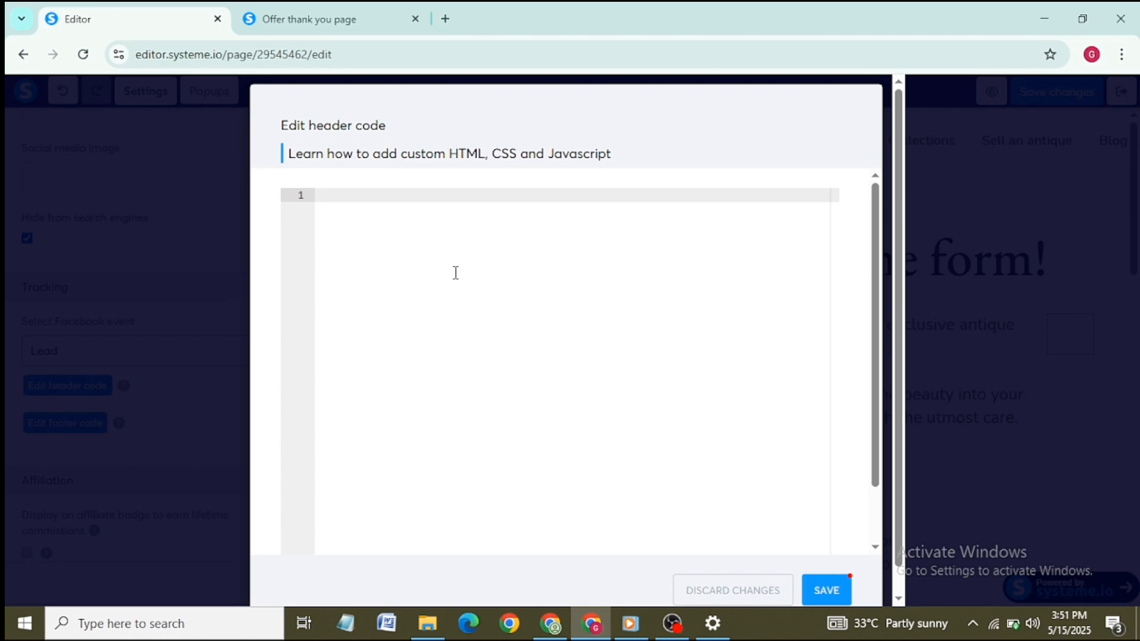
key(ctrl+v)
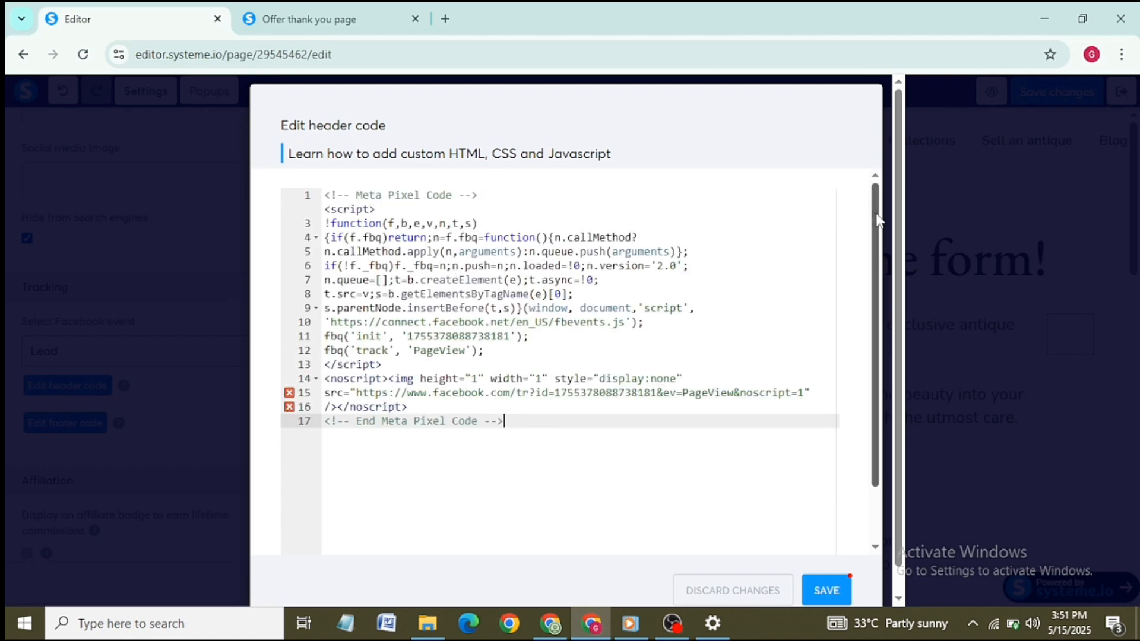
drag(876, 214, 870, 246)
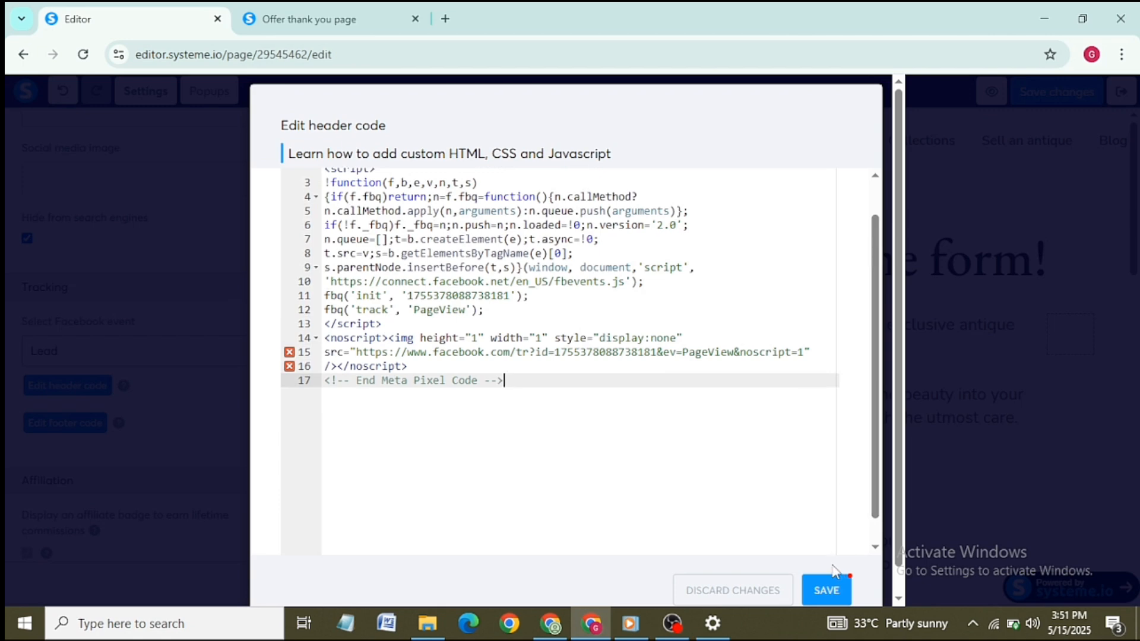
click(833, 594)
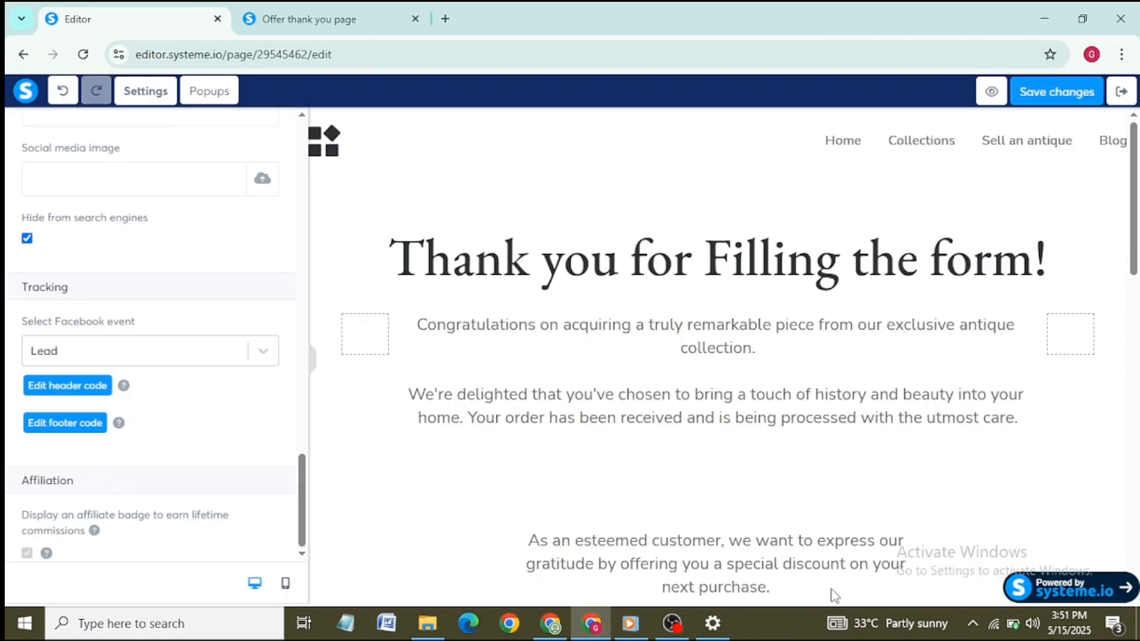
Step: Save the changes made to the thank-you page in the systeme.io editor
click(1048, 95)
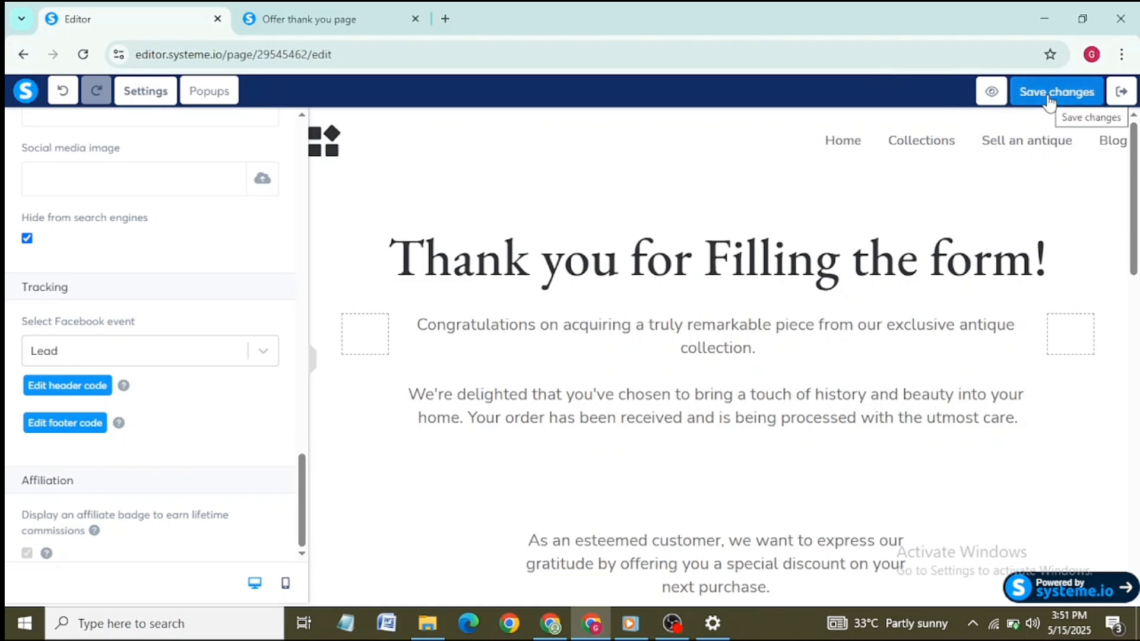
click(1048, 95)
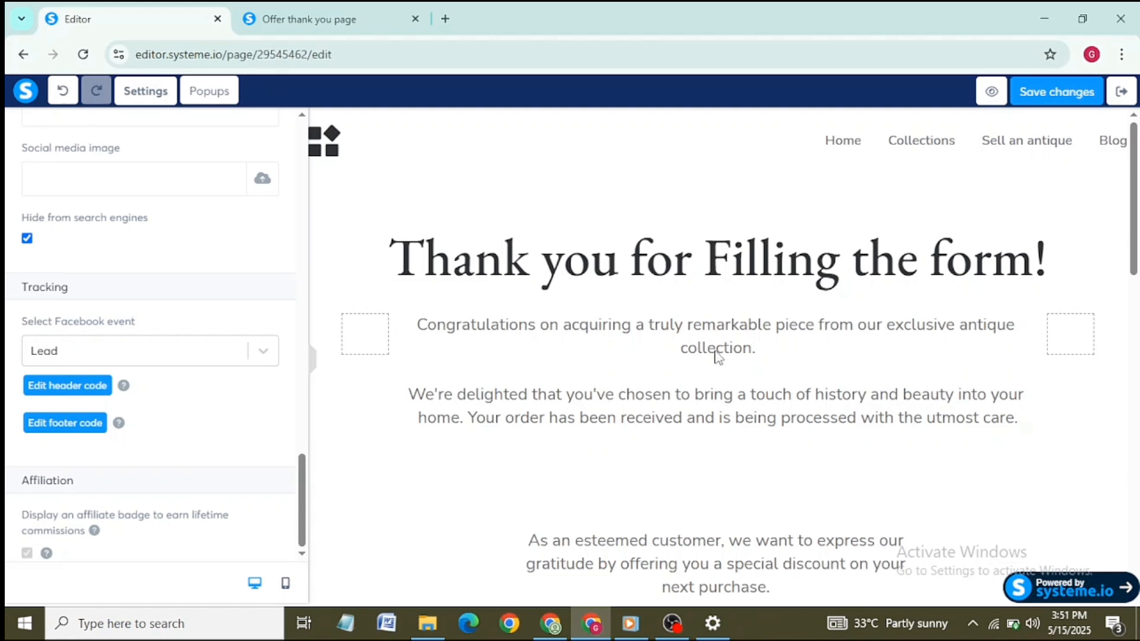
Step: Switch to the Events Manager window and start a new custom conversion with TUTORIAL PIXELS as its data source
click(567, 626)
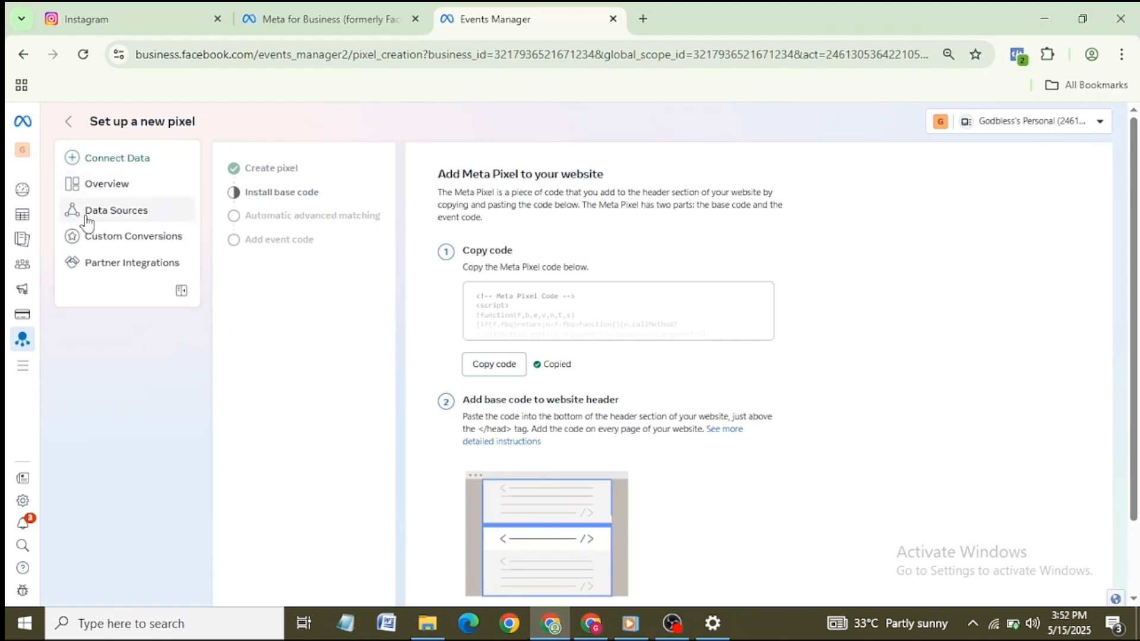
click(108, 240)
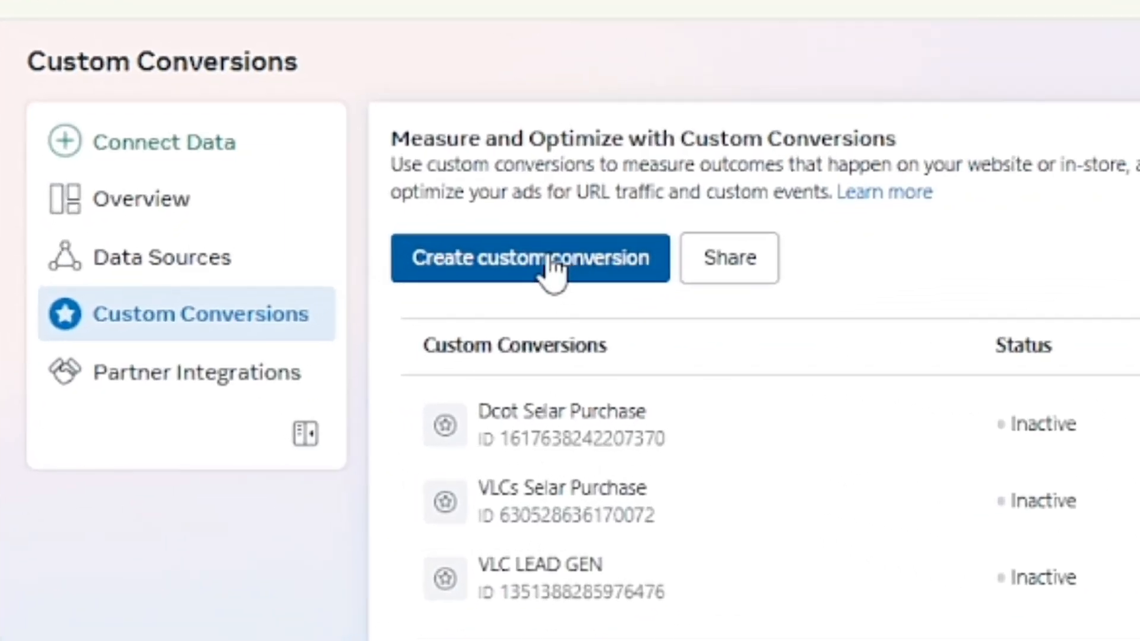
click(482, 301)
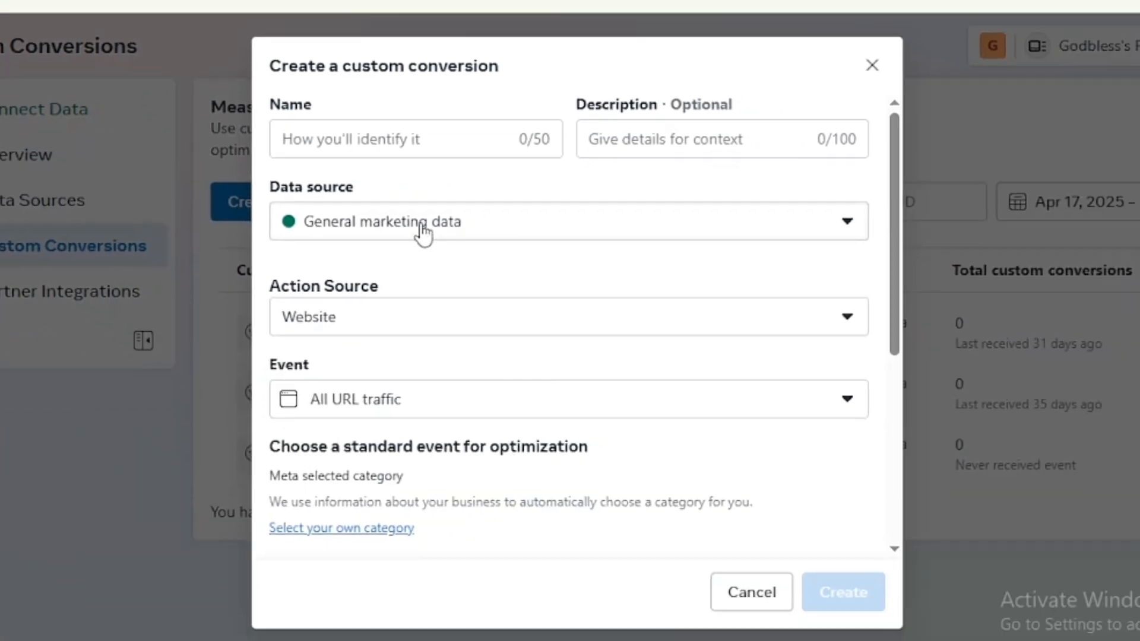
click(424, 228)
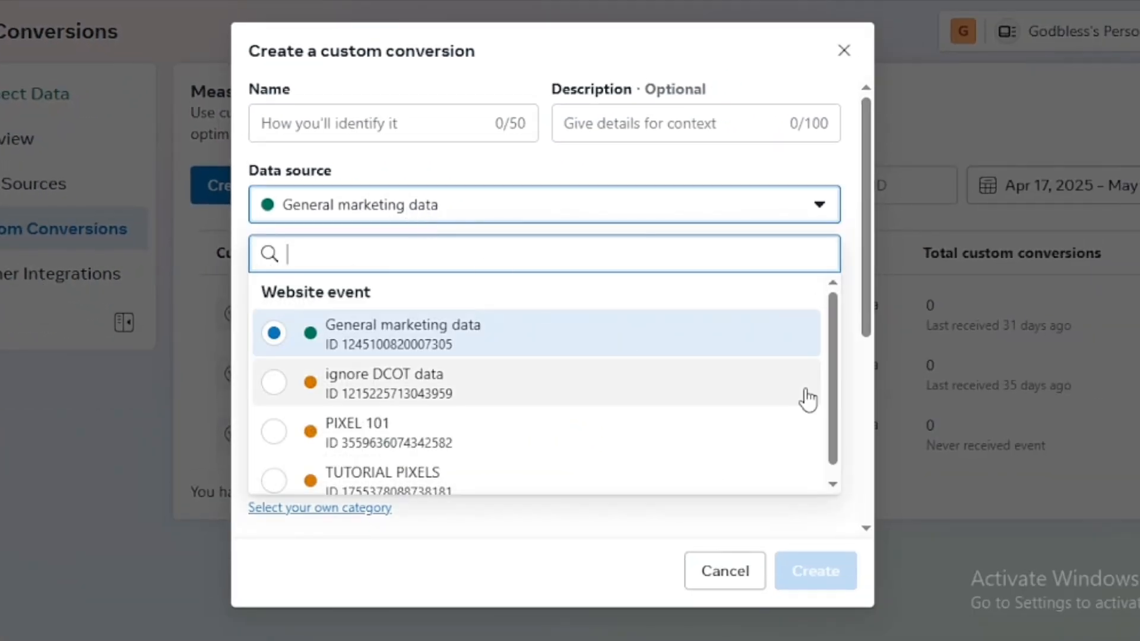
drag(835, 372, 836, 407)
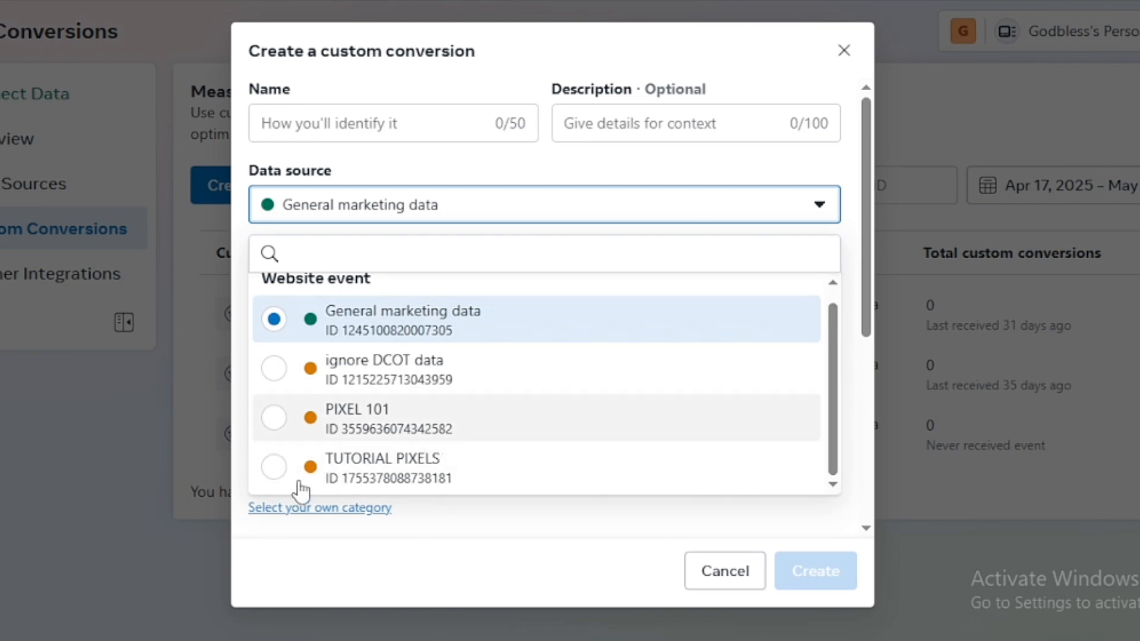
click(273, 472)
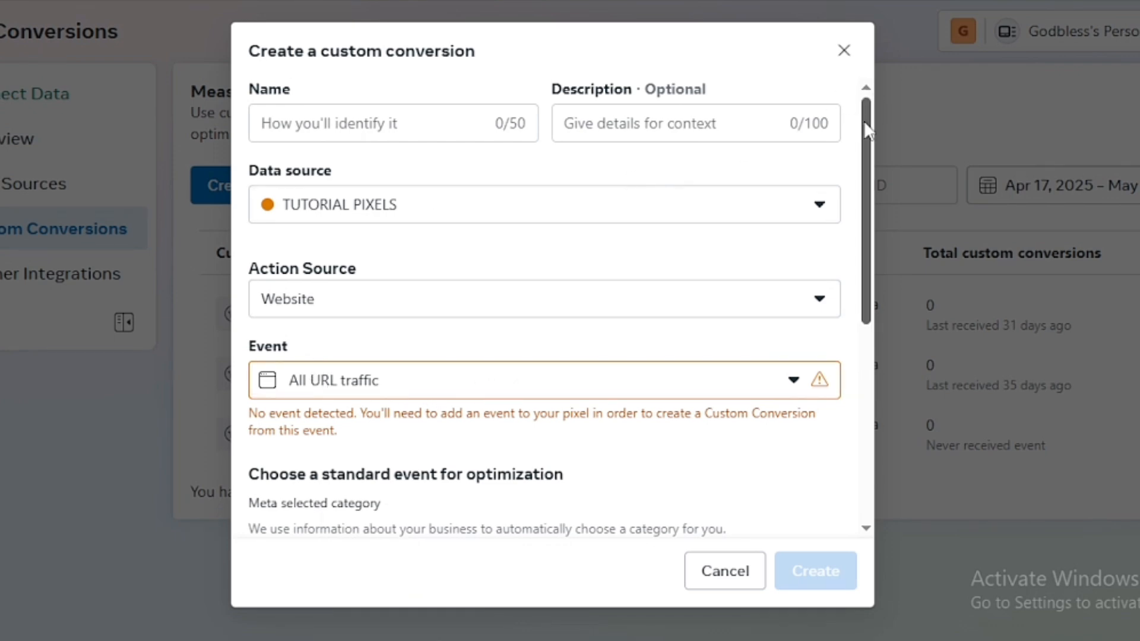
Step: Name the custom conversion "tuTORIAL LEAD GEN EVENT"
drag(864, 120, 845, 48)
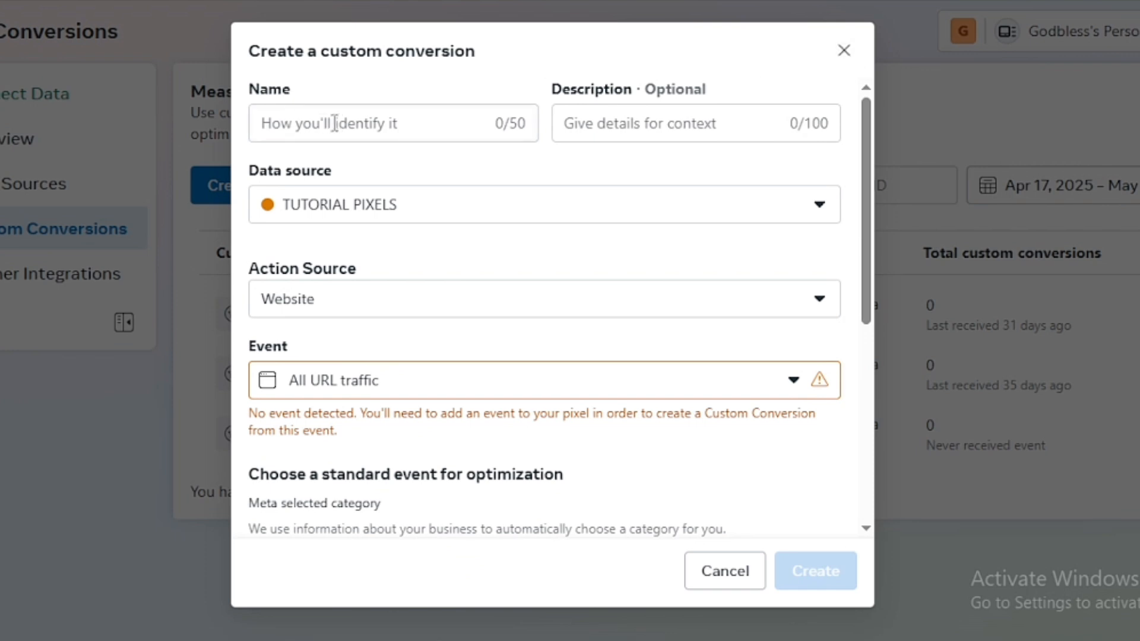
click(383, 130)
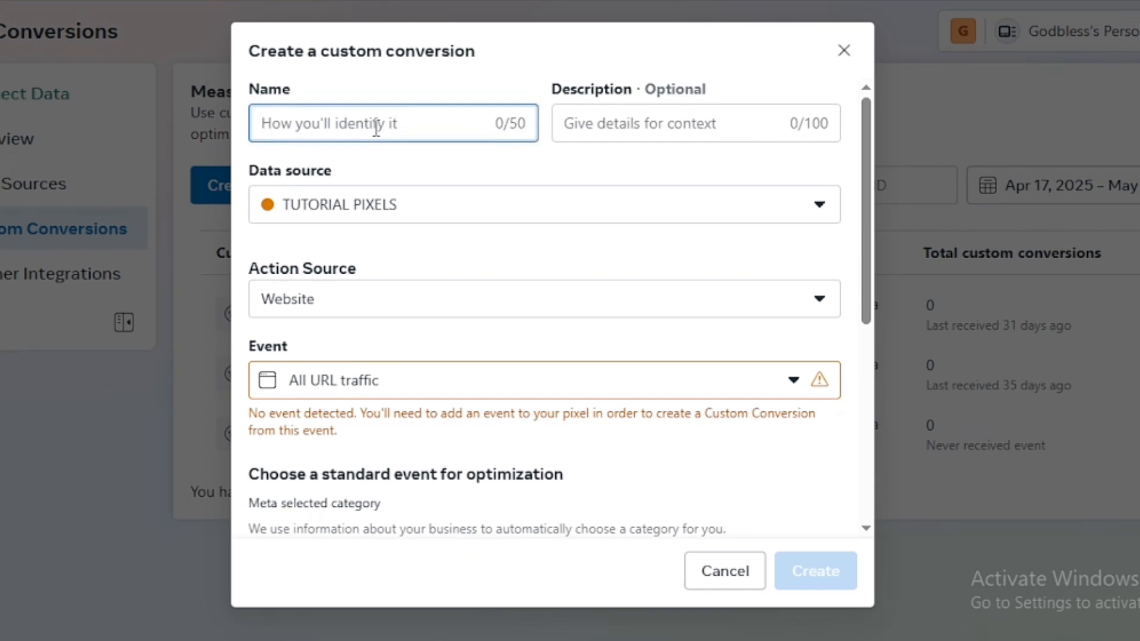
text(tu)
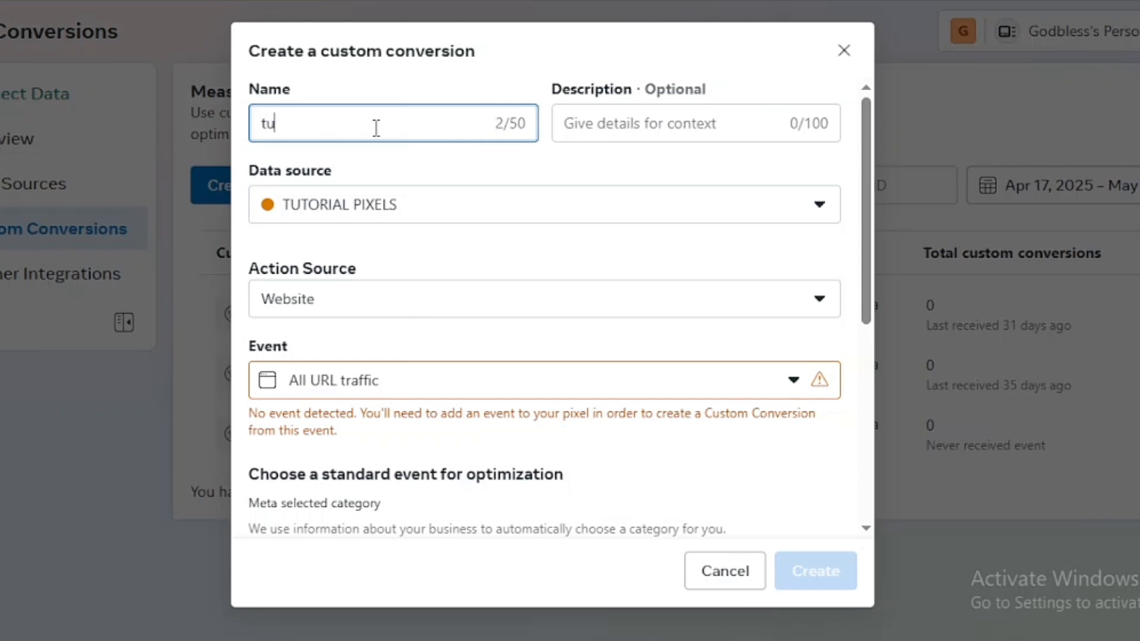
text(TORIAL LEAD)
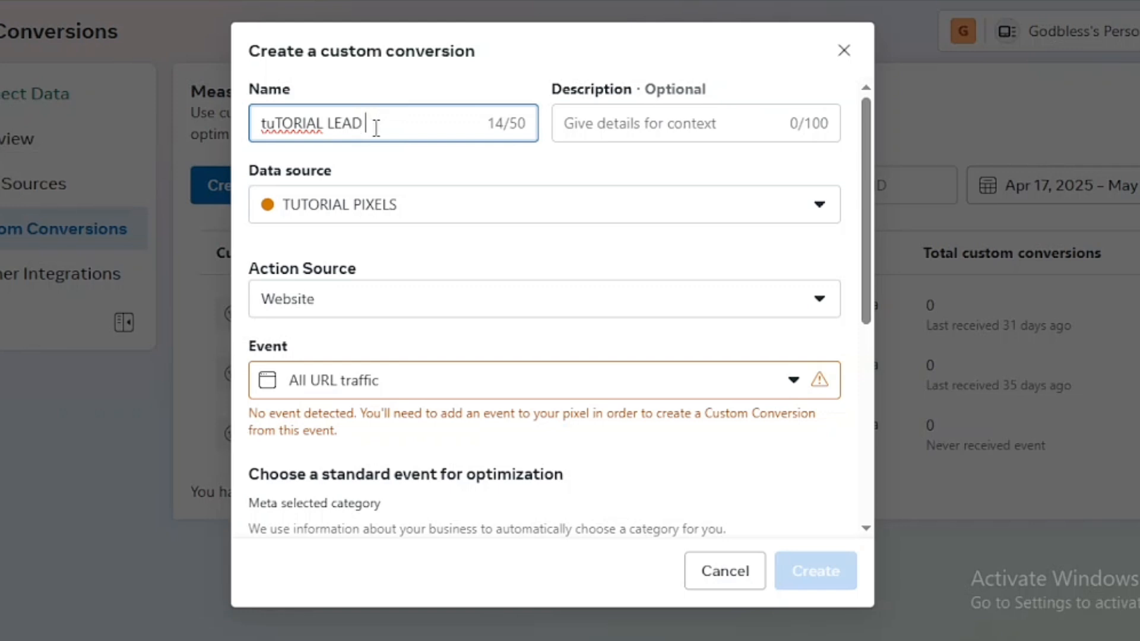
text( GEN EVENT)
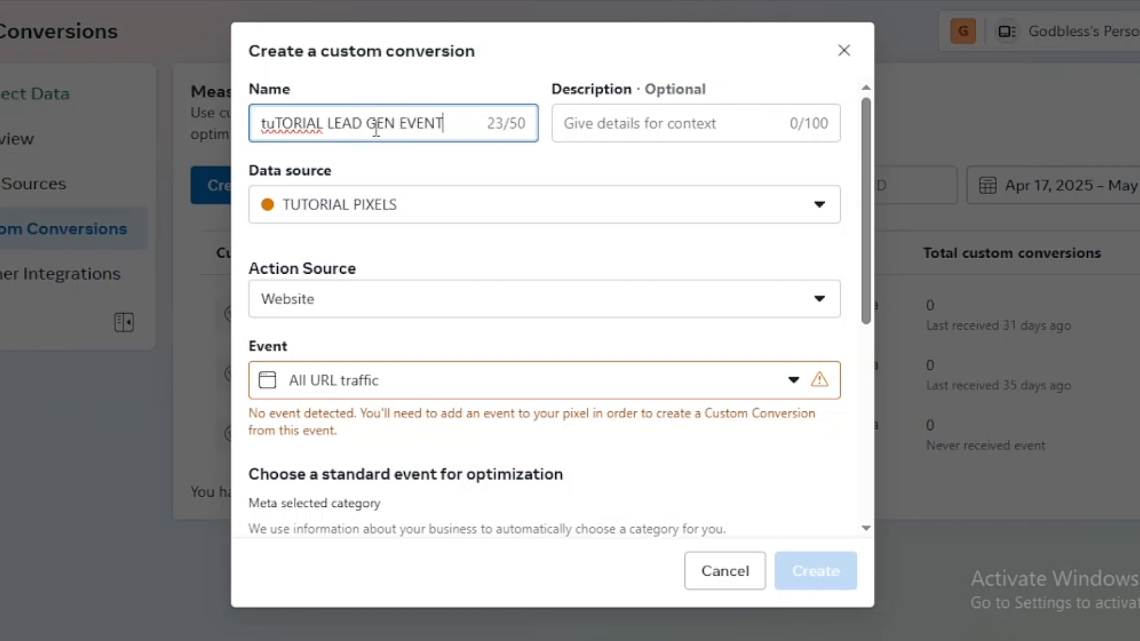
click(461, 381)
click(460, 381)
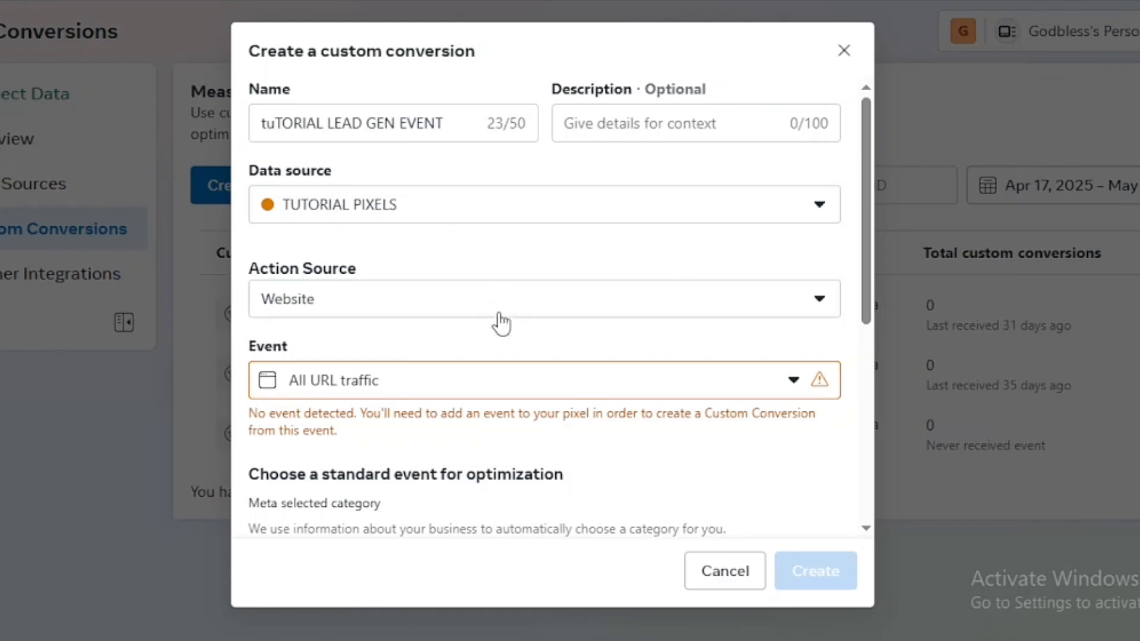
click(522, 307)
click(522, 307)
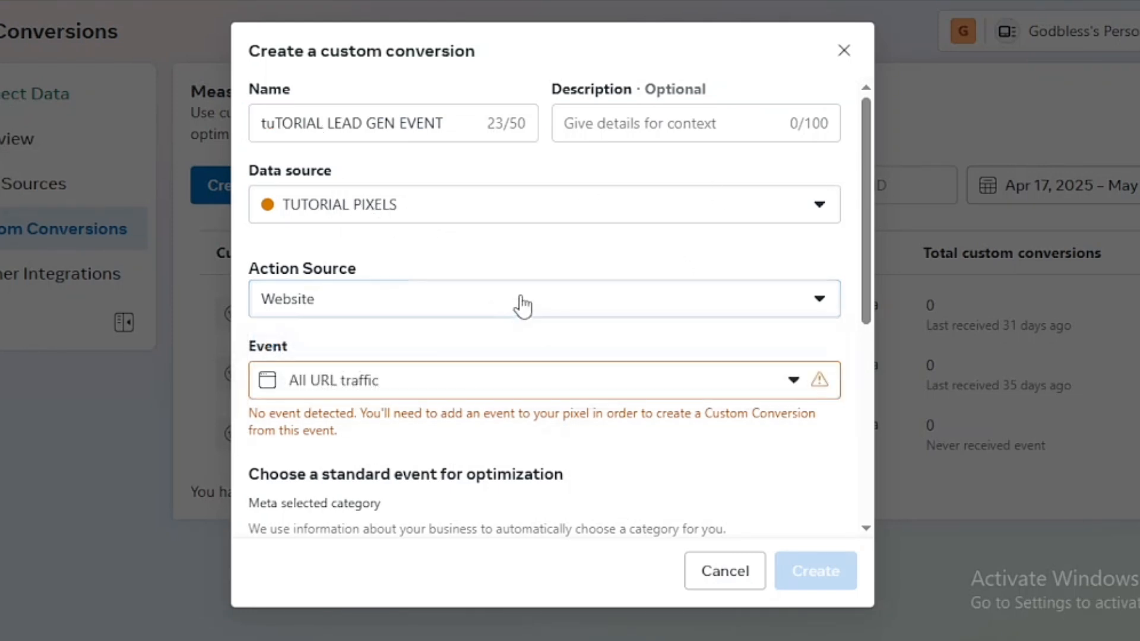
drag(864, 230, 871, 344)
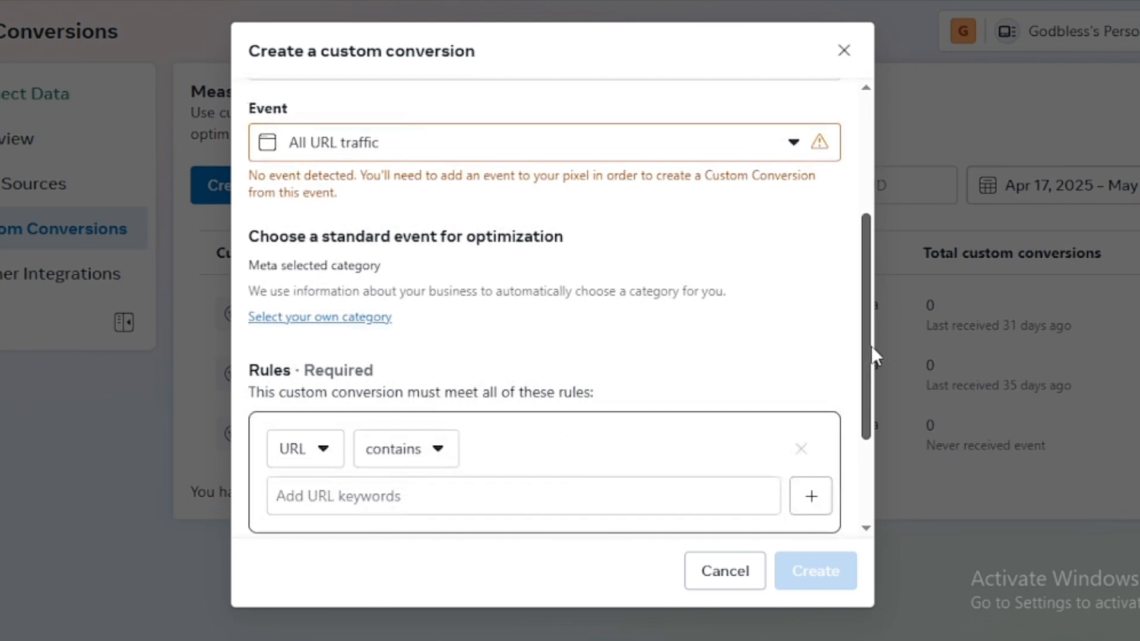
click(794, 148)
click(460, 279)
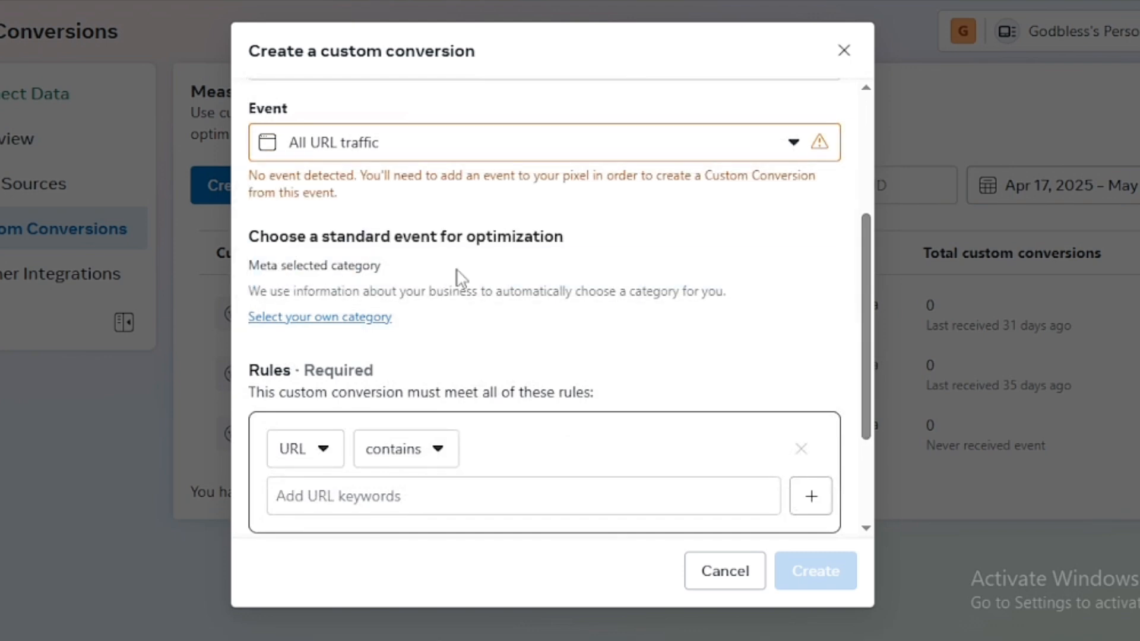
Step: Set the condition of the custom conversion's URL rule to "equals"
drag(862, 259, 857, 363)
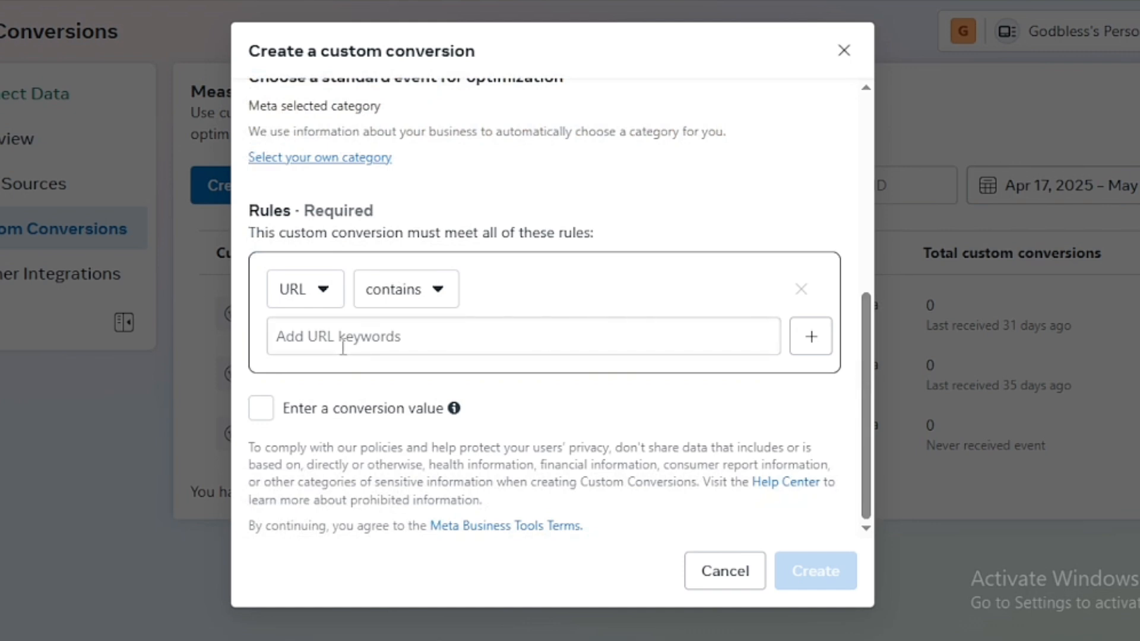
click(309, 300)
click(389, 306)
click(432, 313)
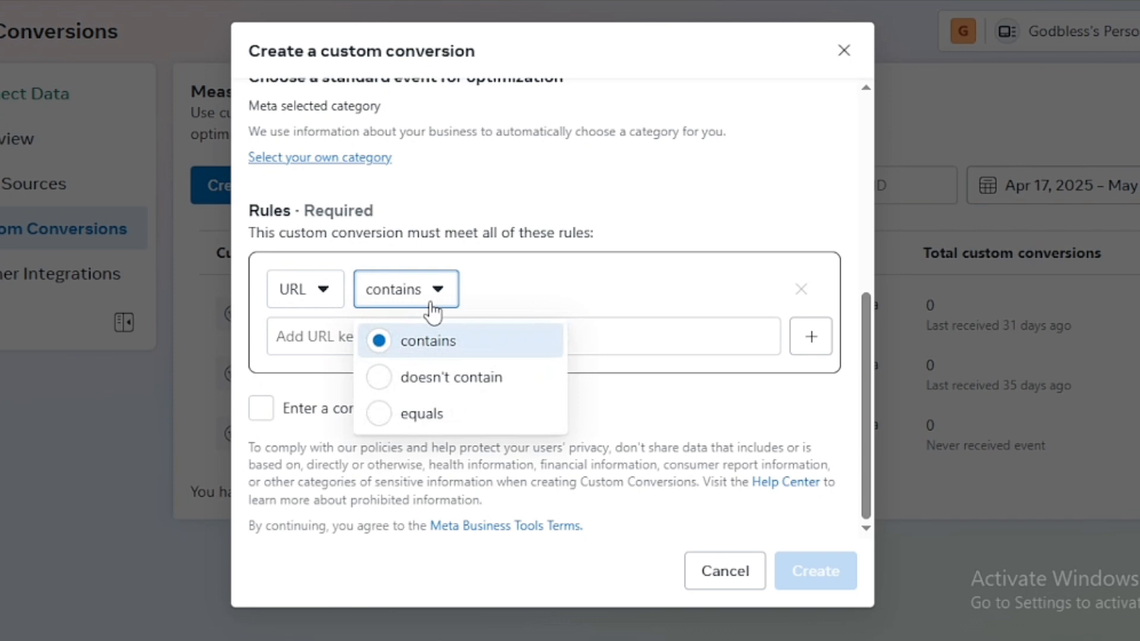
click(378, 417)
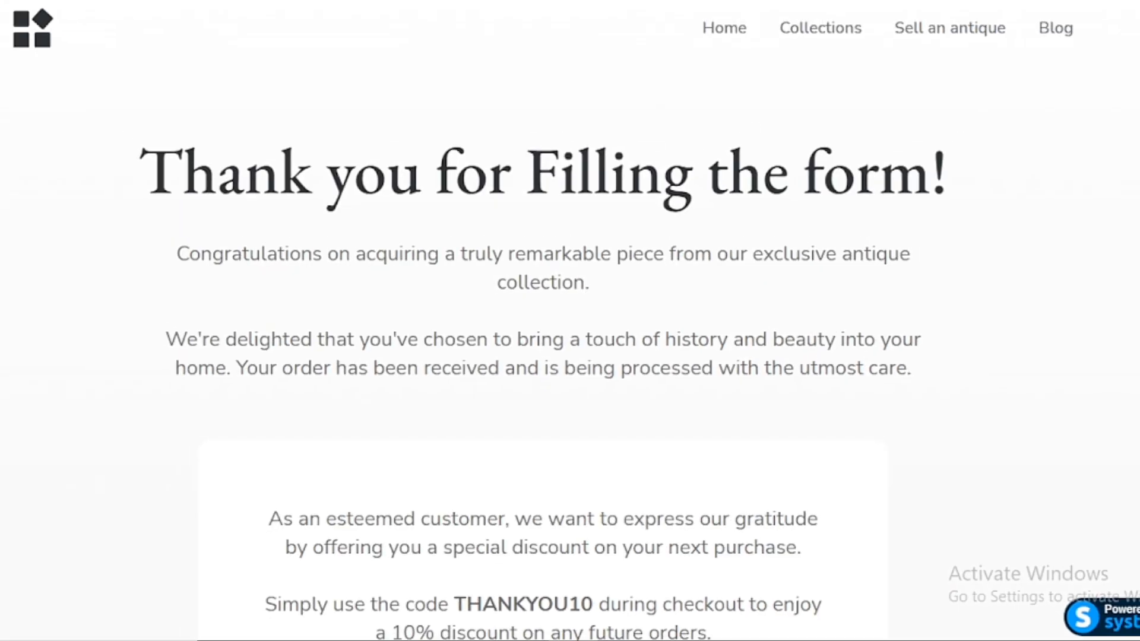
drag(420, 92, 388, 106)
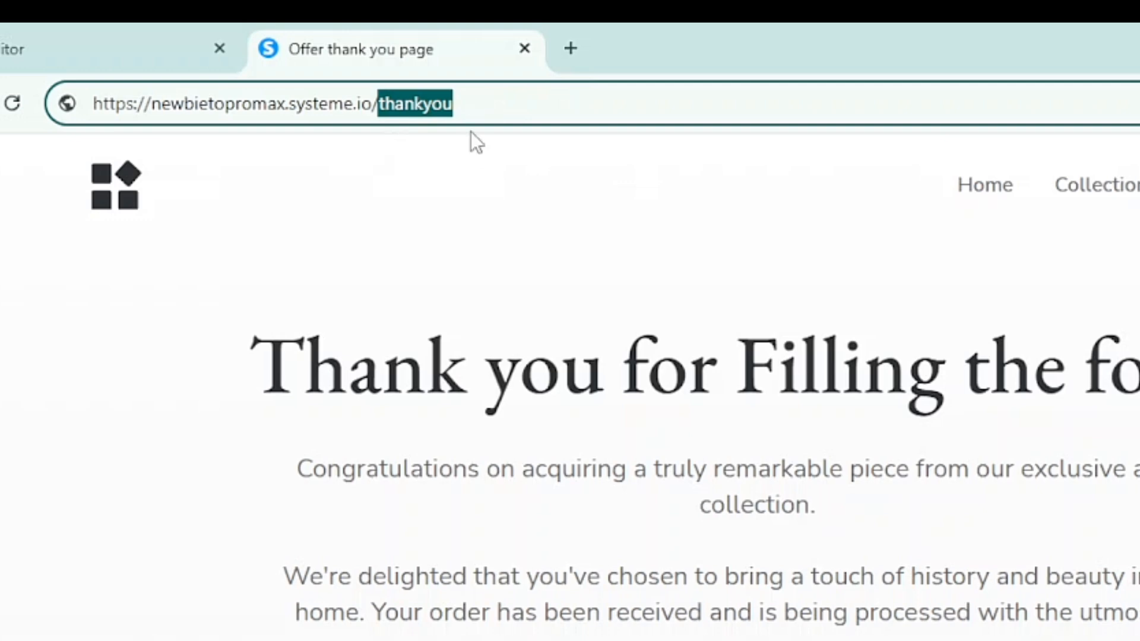
click(472, 111)
key(ctrl+a)
key(ctrl+c)
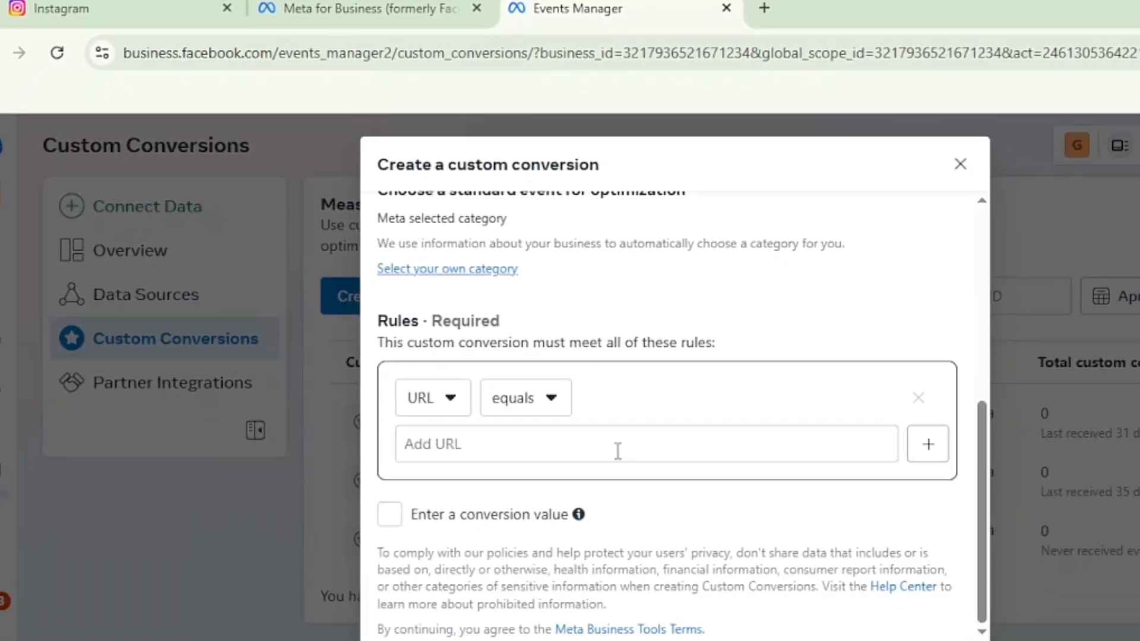
click(611, 443)
key(ctrl+v)
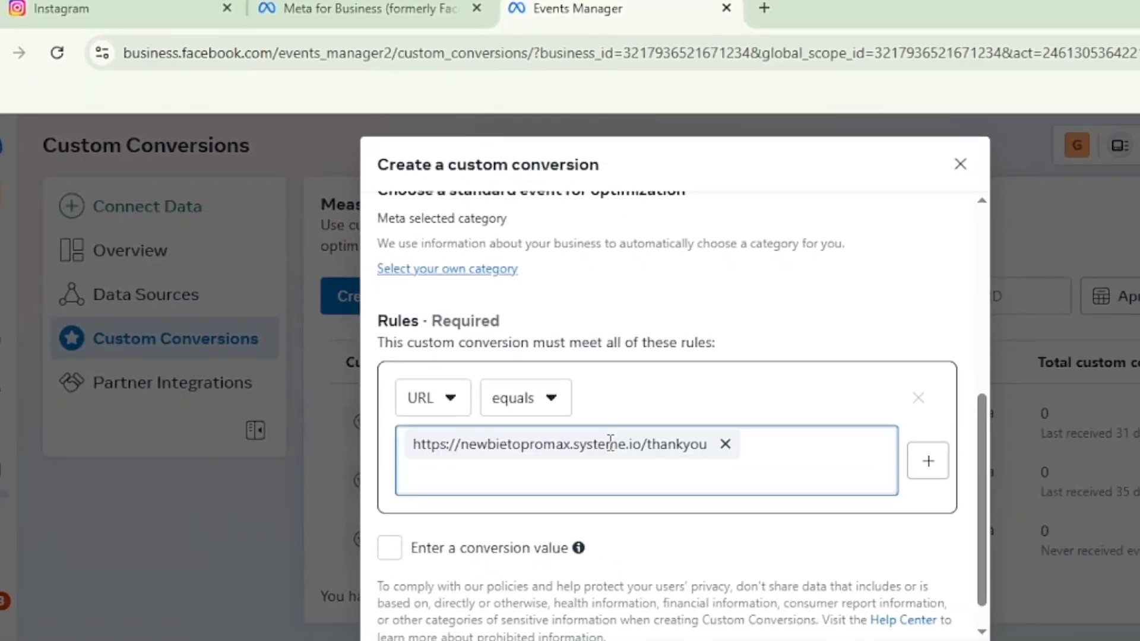
key(BackSpace)
key(ctrl+v)
Step: Create the custom conversion and dismiss the success dialog
drag(980, 445, 977, 590)
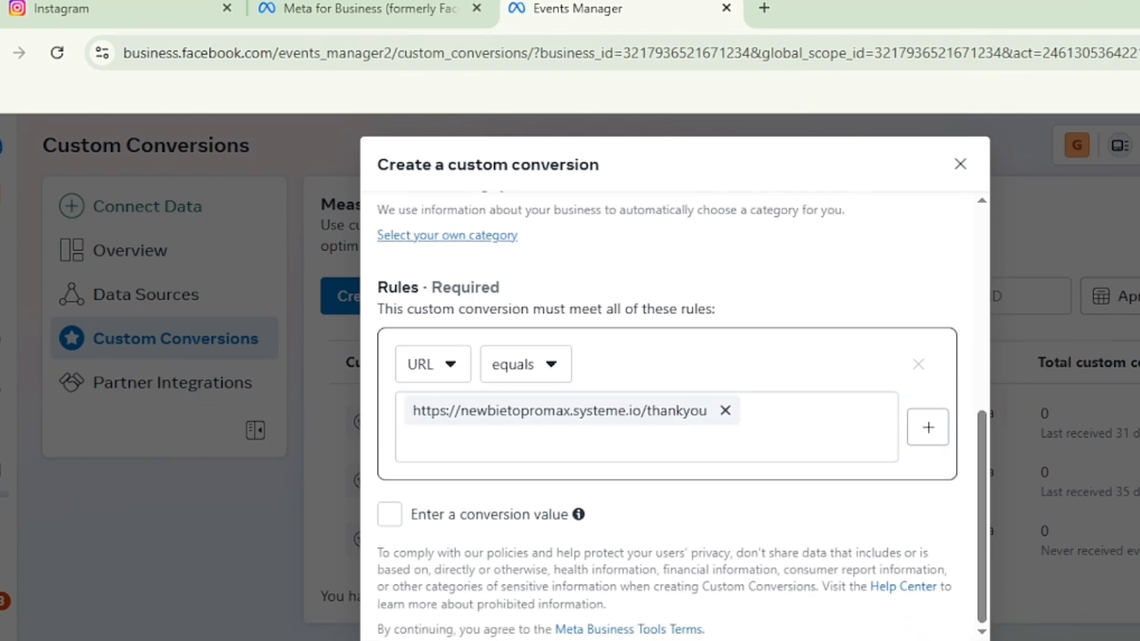
click(932, 640)
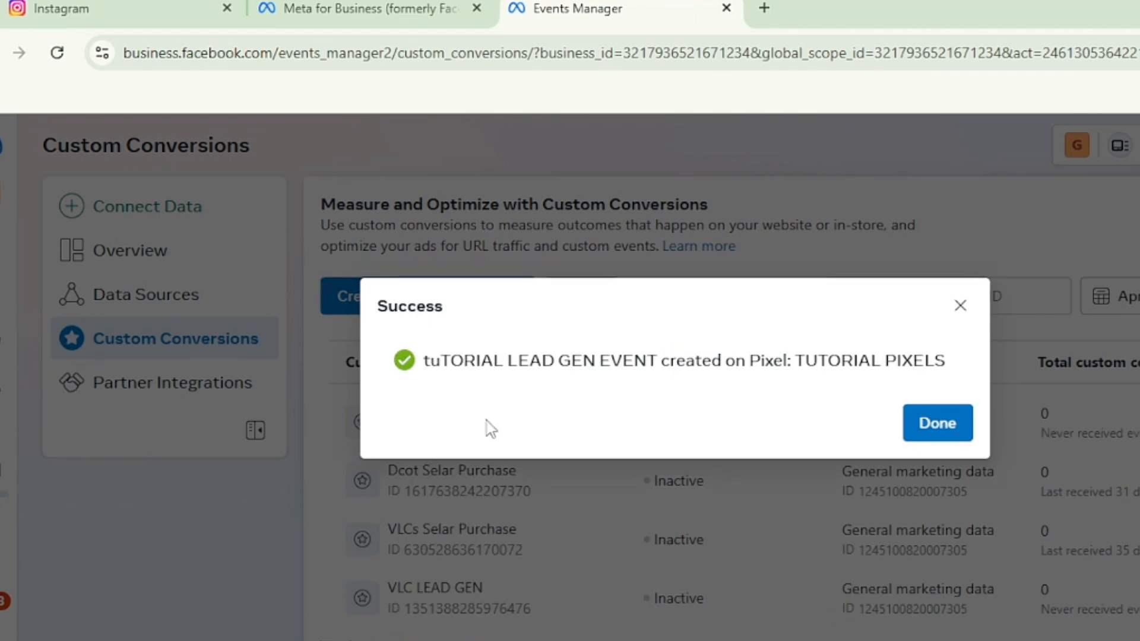
click(944, 426)
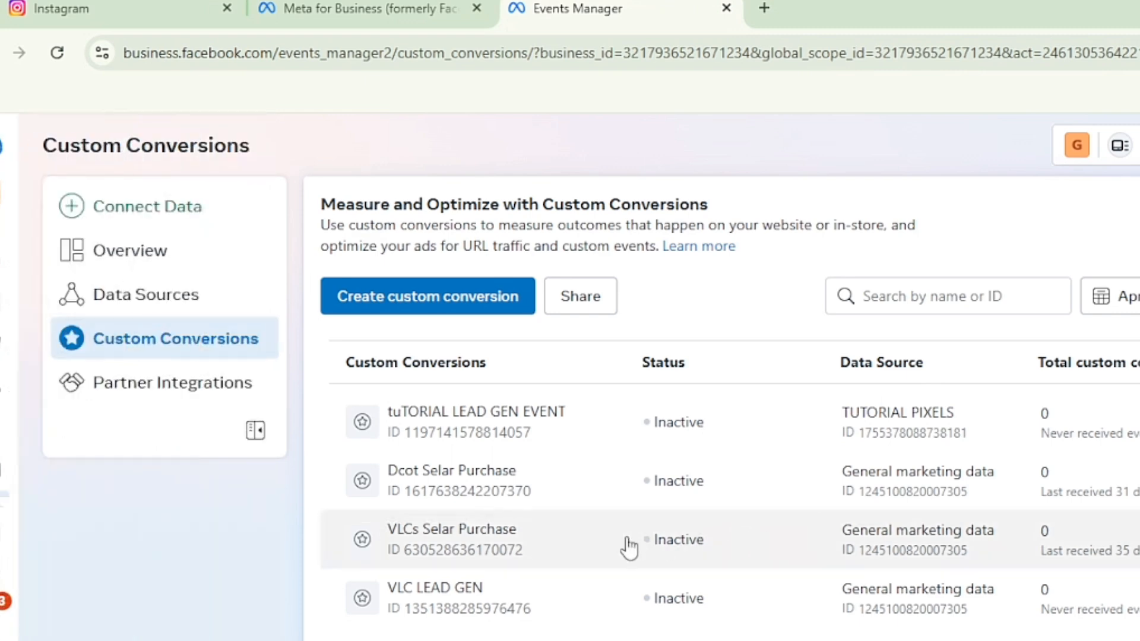
mouse_move(18, 558)
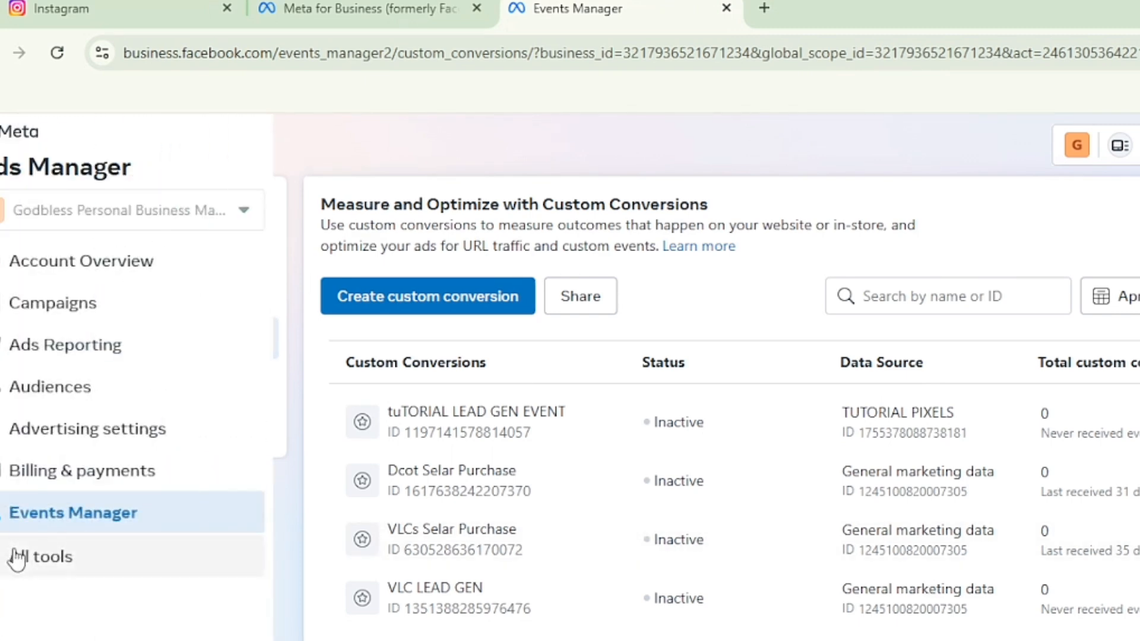
click(64, 561)
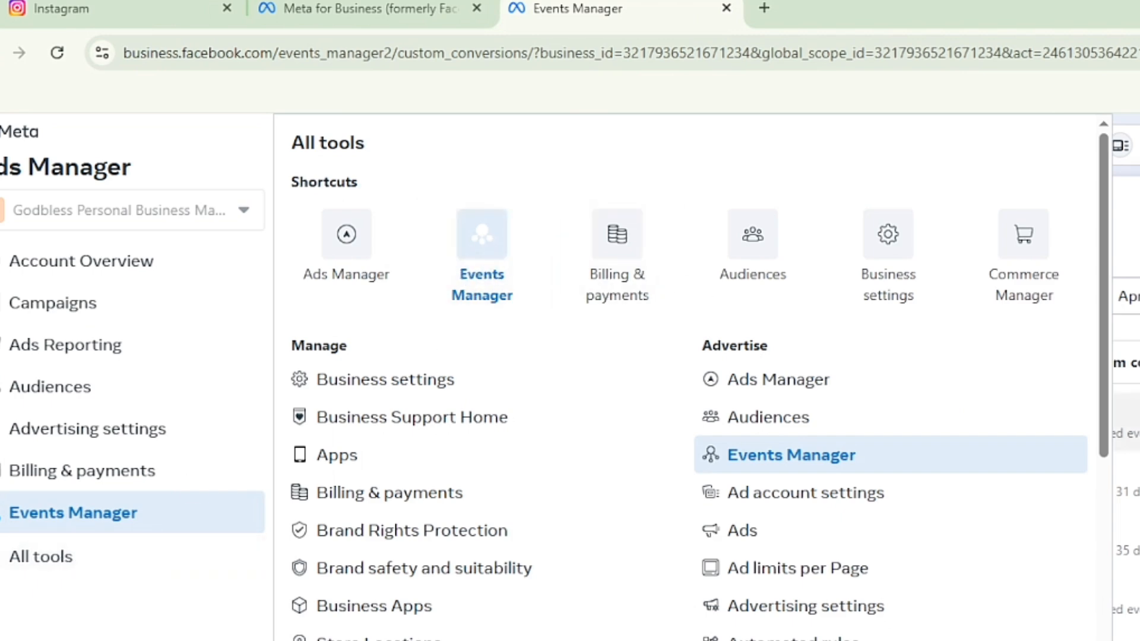
click(1128, 237)
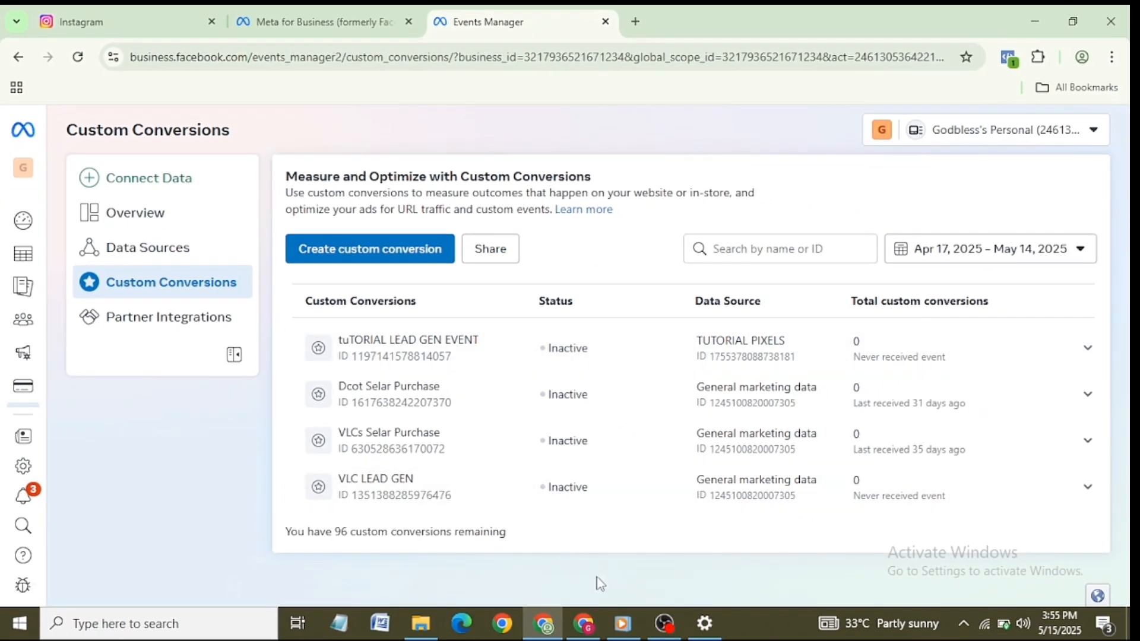
Step: Copy the URL of the live thank-you page from the systeme.io window and return to the Events Manager browser window
click(584, 623)
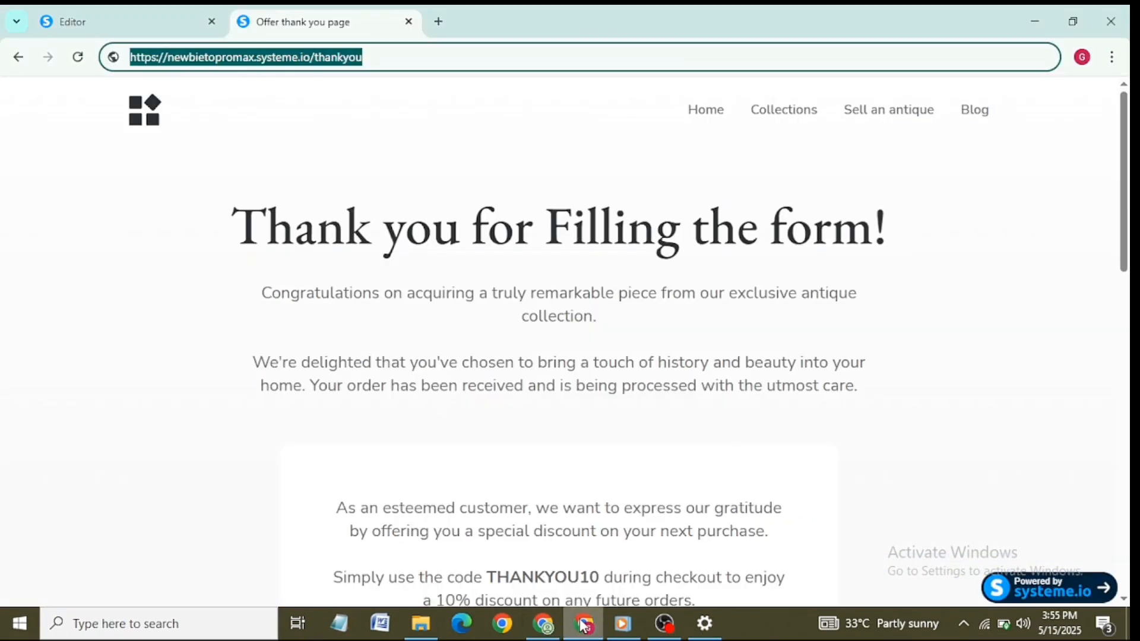
click(269, 59)
triple_click(270, 59)
key(ctrl+c)
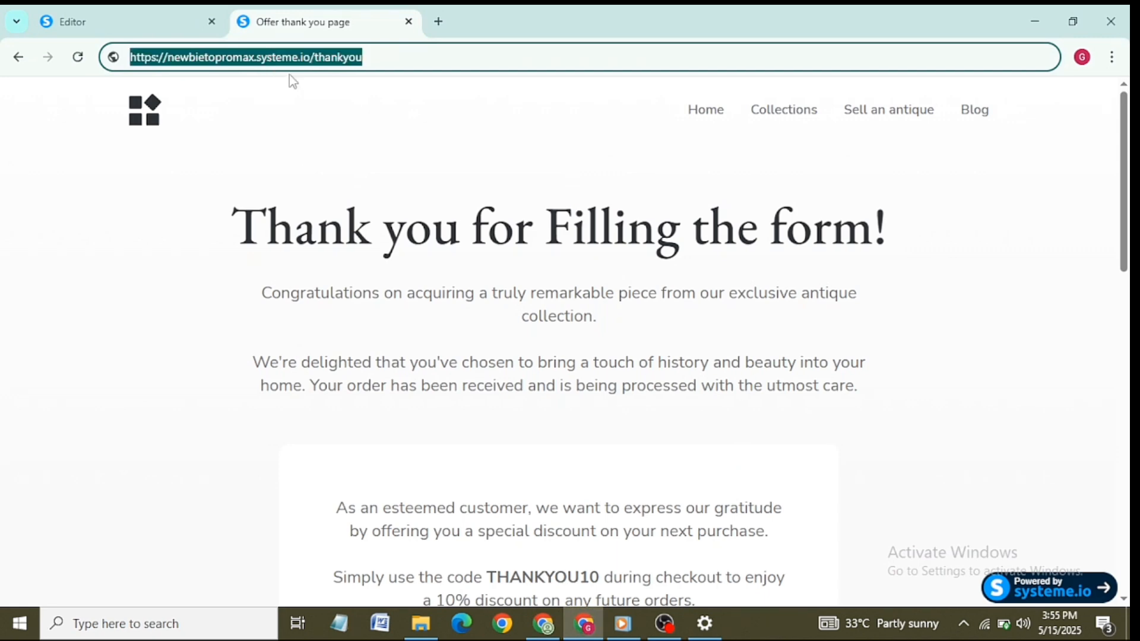
click(543, 624)
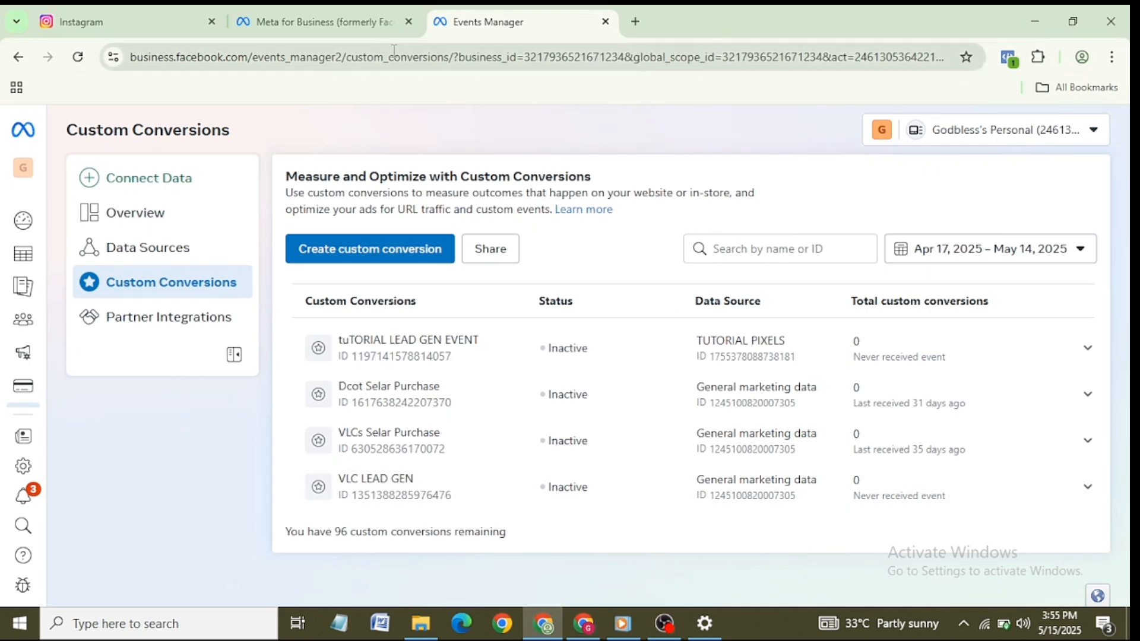
Step: Load the copied thank-you page URL in a new browser tab and inspect its pixel with Meta Pixel Helper
double_click(635, 21)
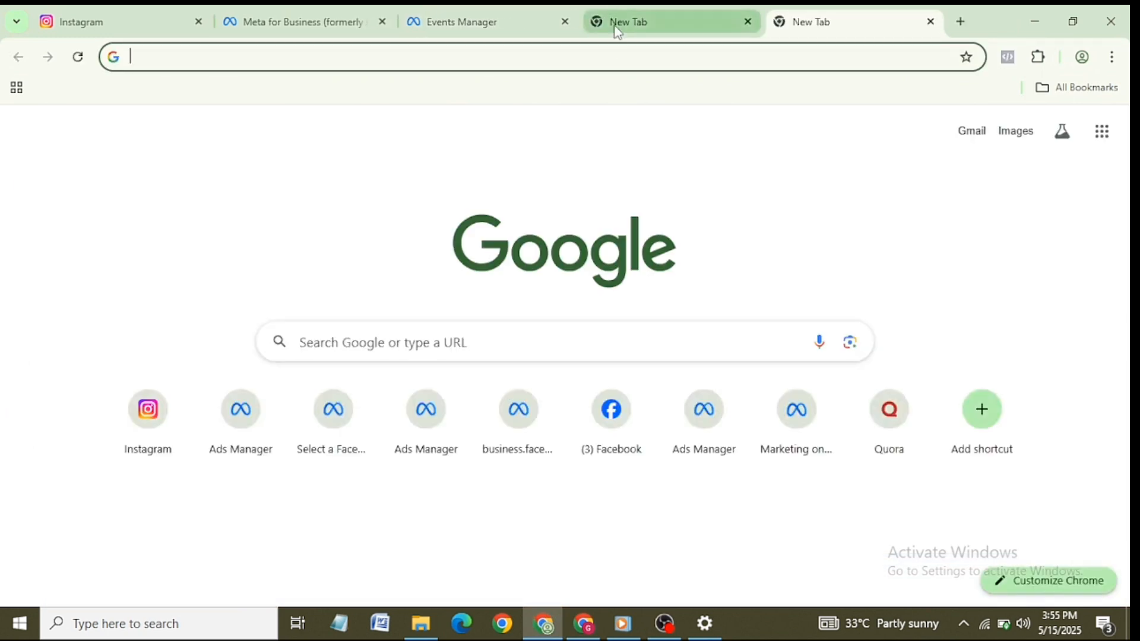
click(617, 30)
key(ctrl+v)
key(Return)
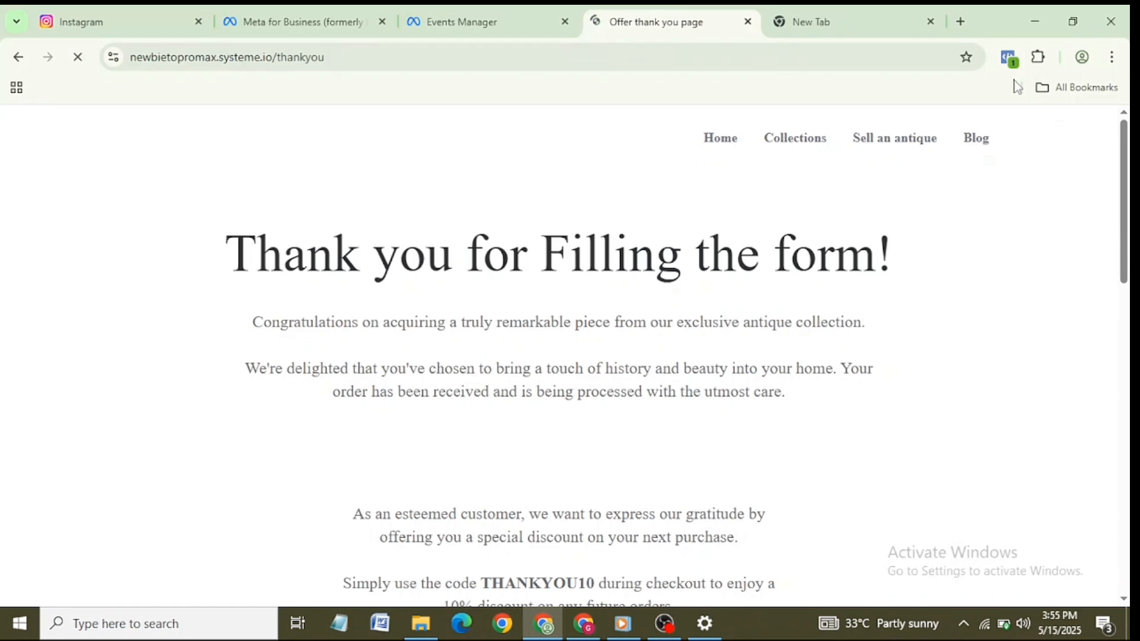
click(1009, 61)
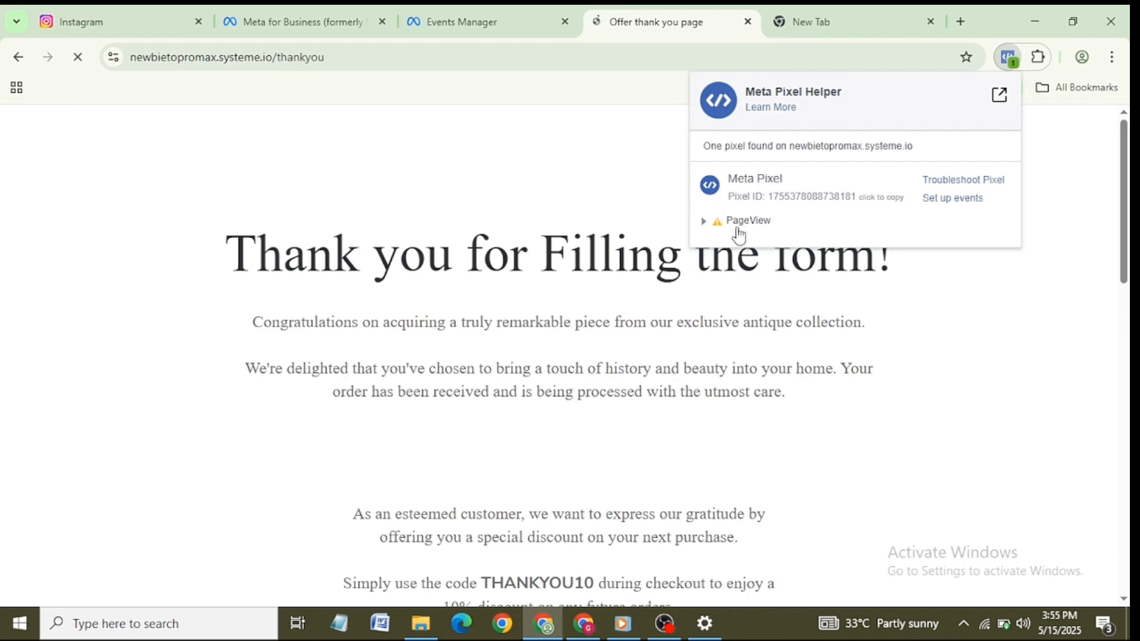
Step: Reload the custom conversions list in Events Manager and check the status of the tuTORIAL LEAD GEN EVENT conversion
click(449, 15)
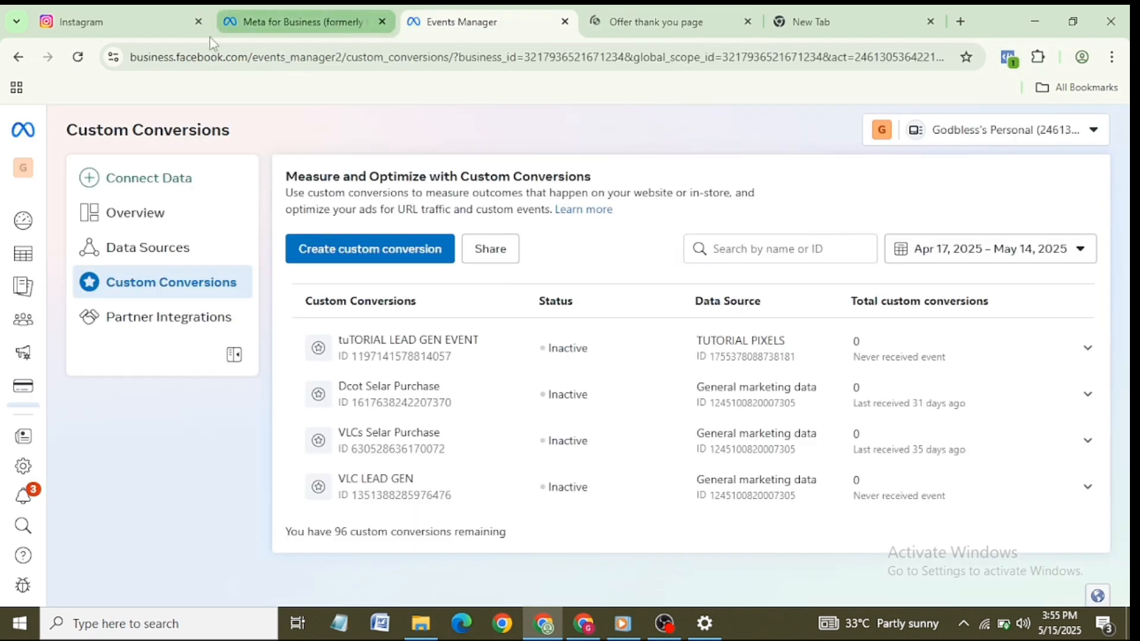
click(78, 57)
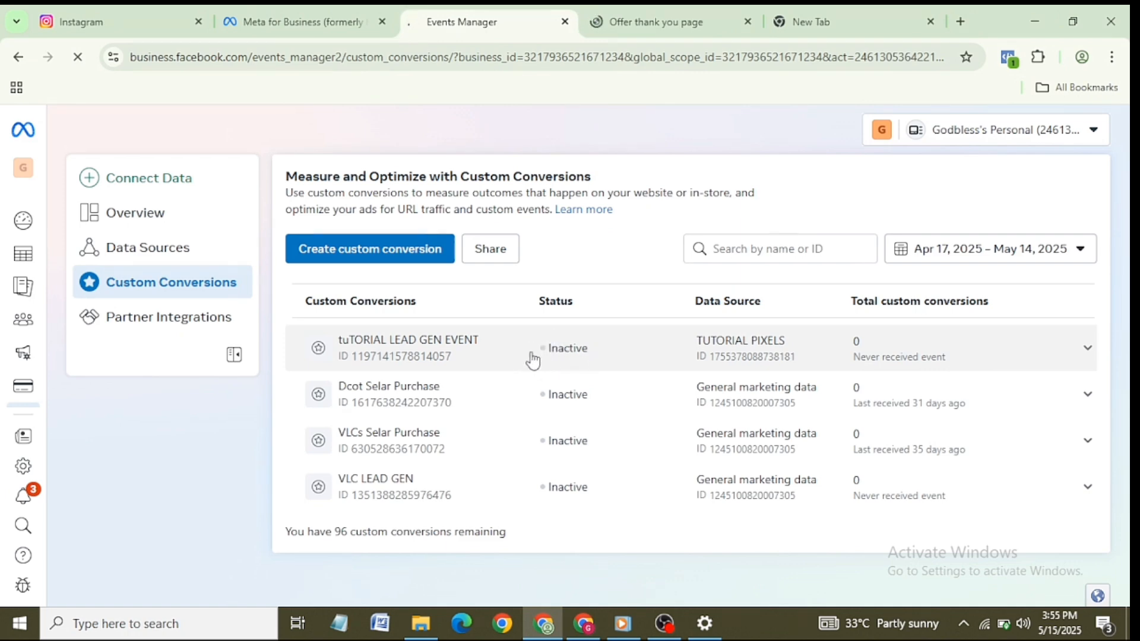
drag(548, 349, 583, 349)
drag(512, 348, 652, 358)
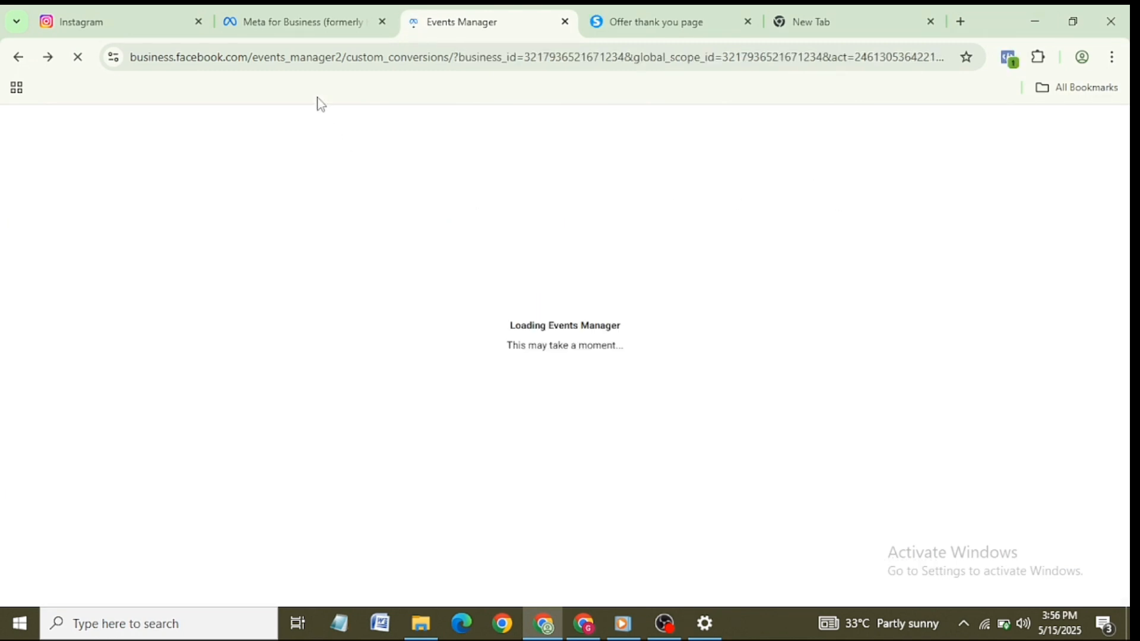
Step: Inspect the pixels on the Events Manager page and on the live thank-you page with Meta Pixel Helper
click(1009, 58)
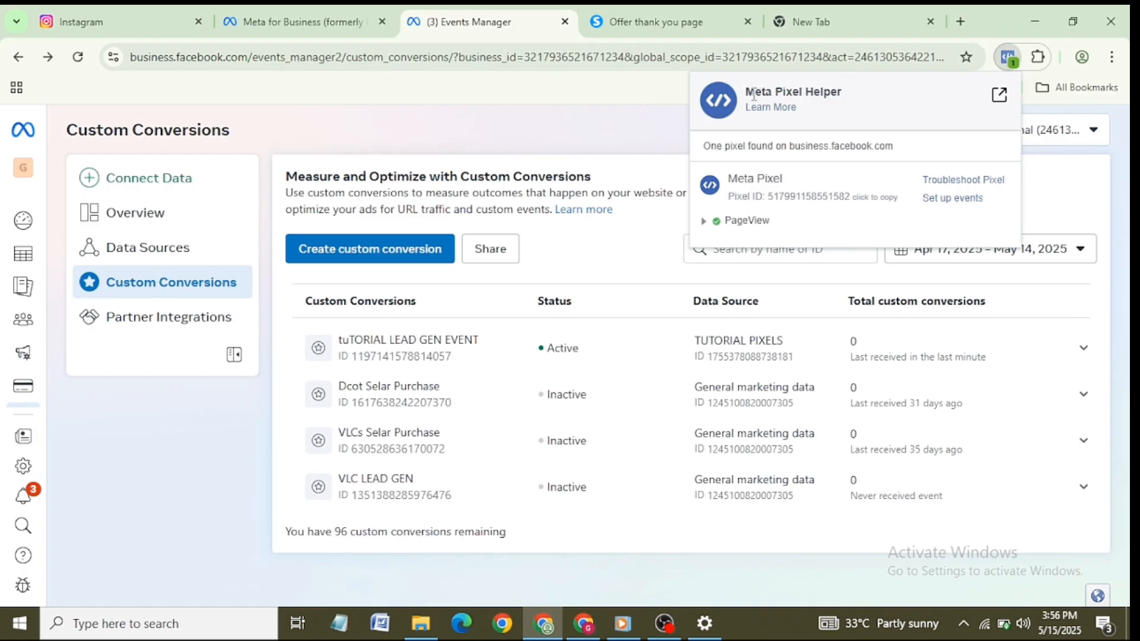
drag(753, 94, 999, 87)
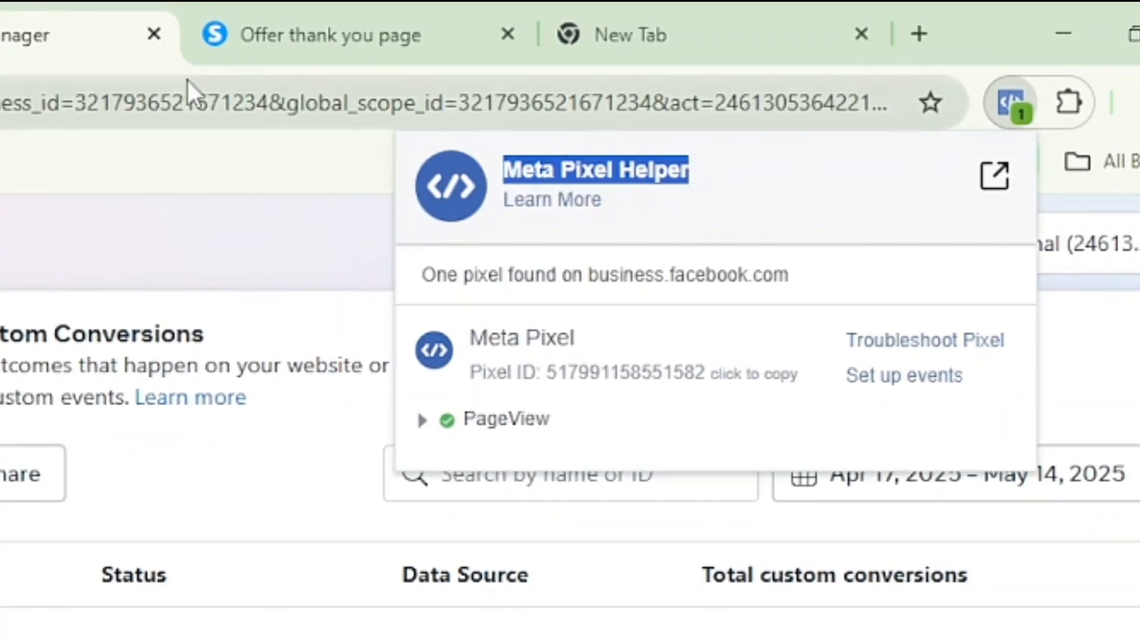
click(371, 18)
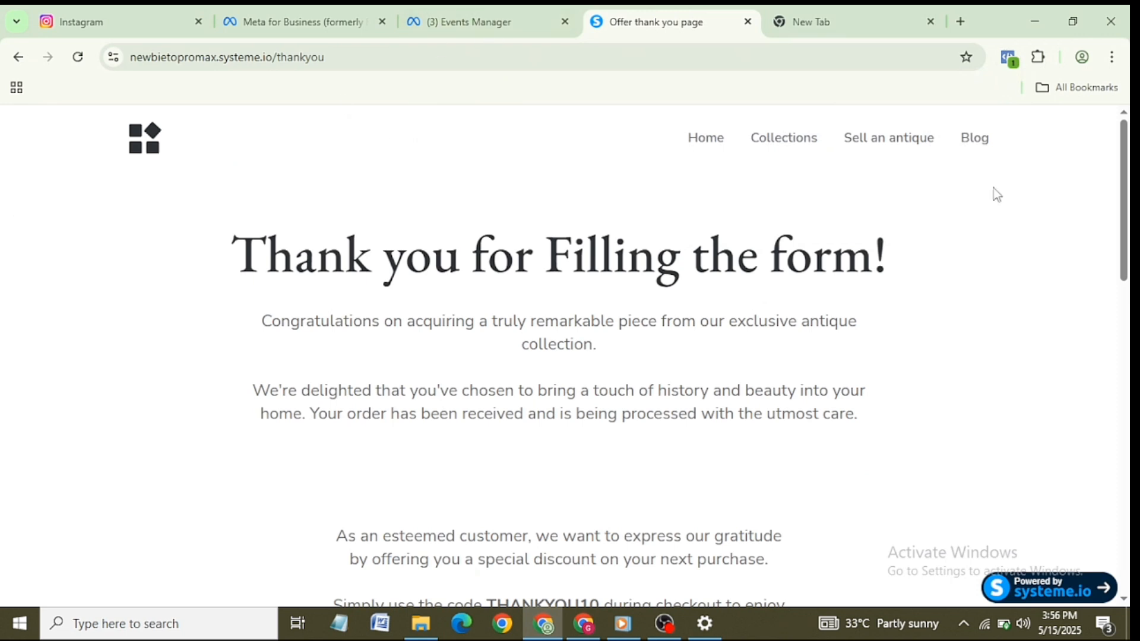
click(1008, 57)
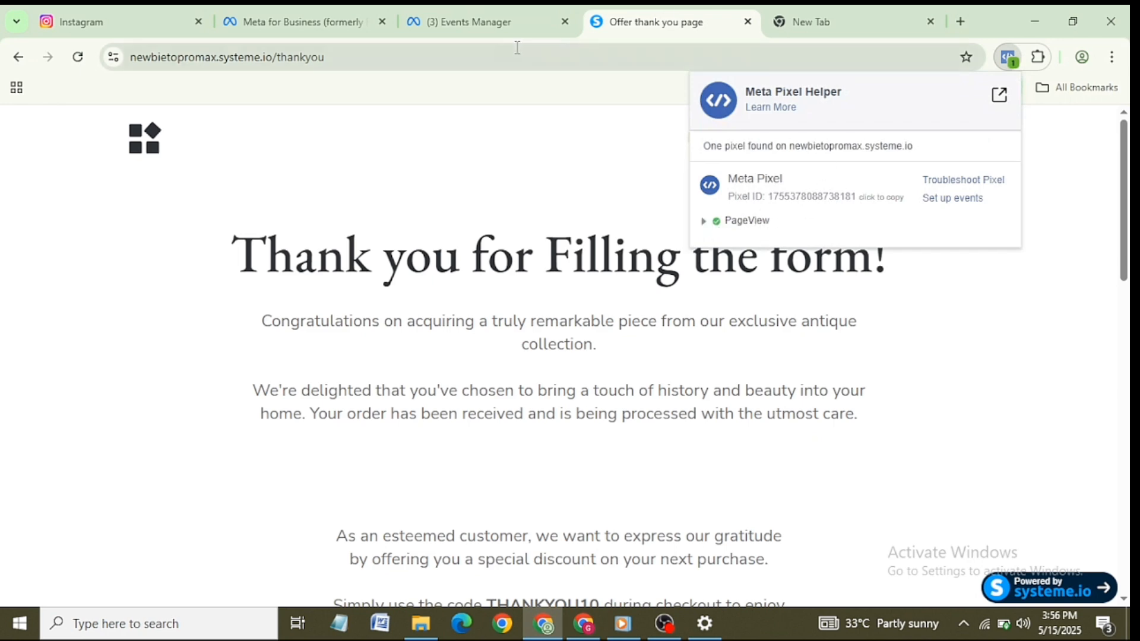
Step: Return to Events Manager, check the tuTORIAL LEAD GEN EVENT conversion's status and expand its details
click(479, 28)
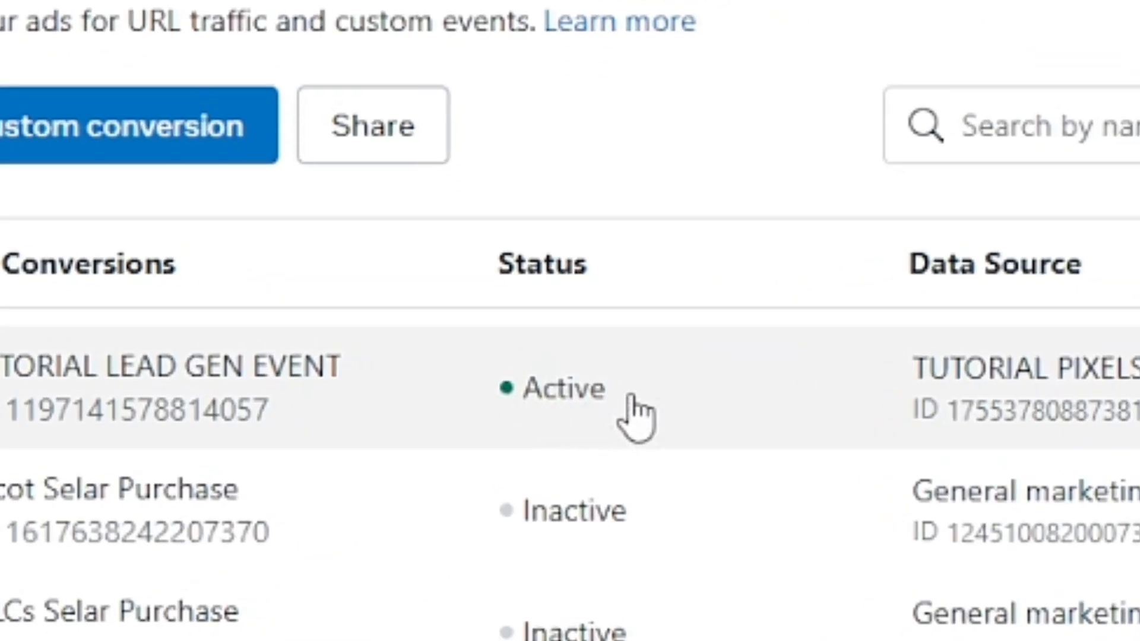
drag(586, 351, 538, 347)
mouse_move(495, 387)
mouse_down()
mouse_move(580, 381)
mouse_move(500, 379)
mouse_up()
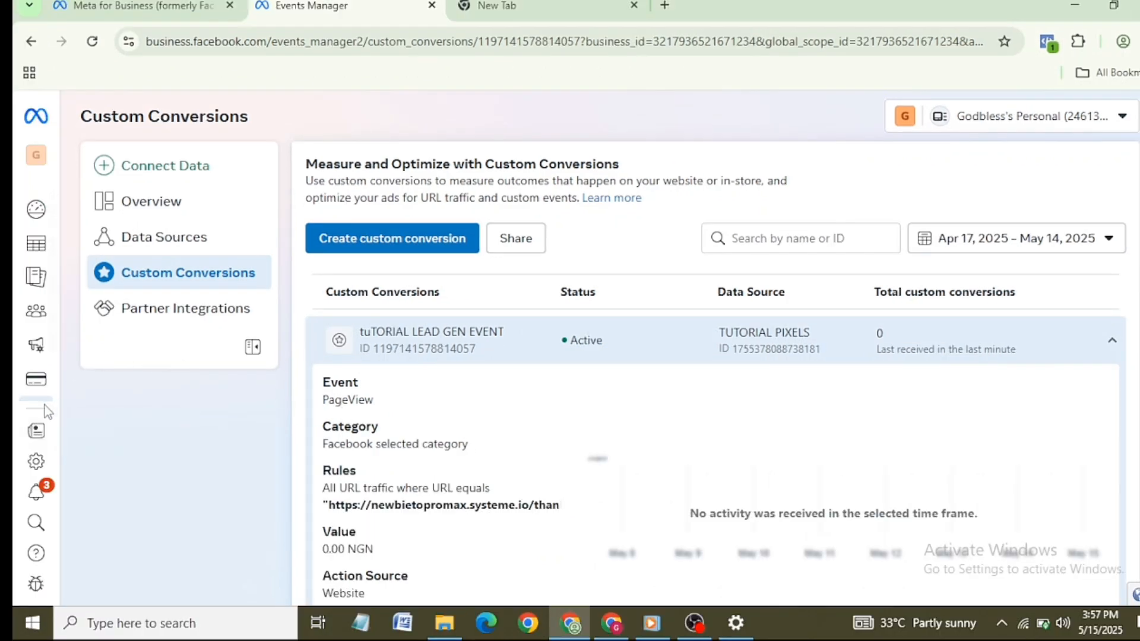
Step: Go to the campaigns list in Ads Manager and start creating a new campaign
mouse_move(43, 405)
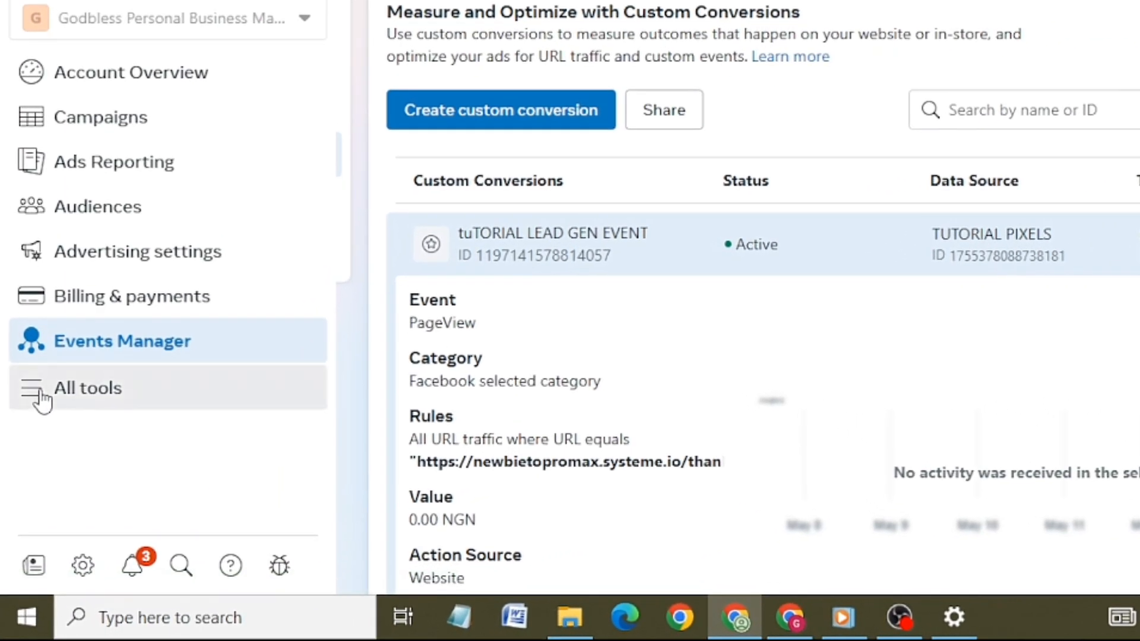
click(43, 454)
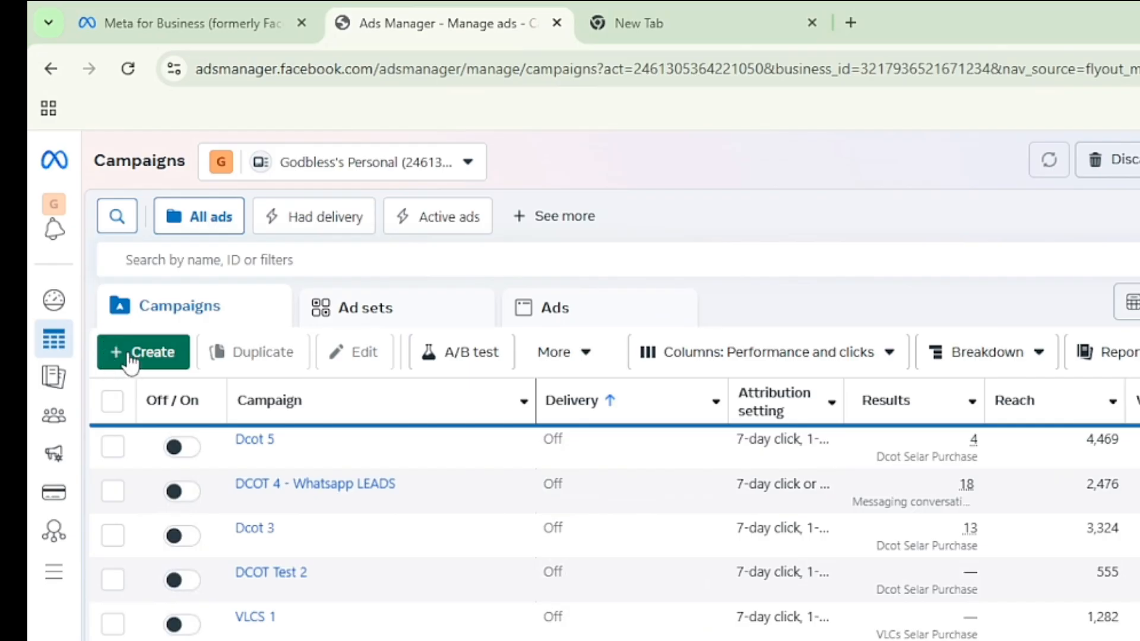
click(128, 353)
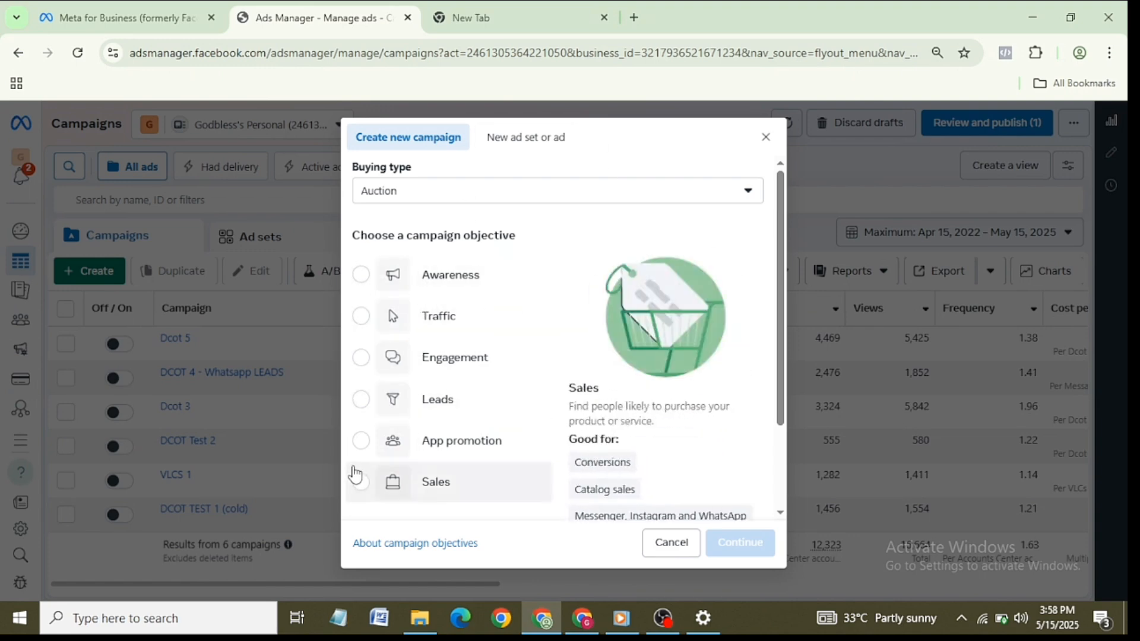
Step: Choose the Leads objective for the new campaign and set it up as a manual leads campaign
click(363, 401)
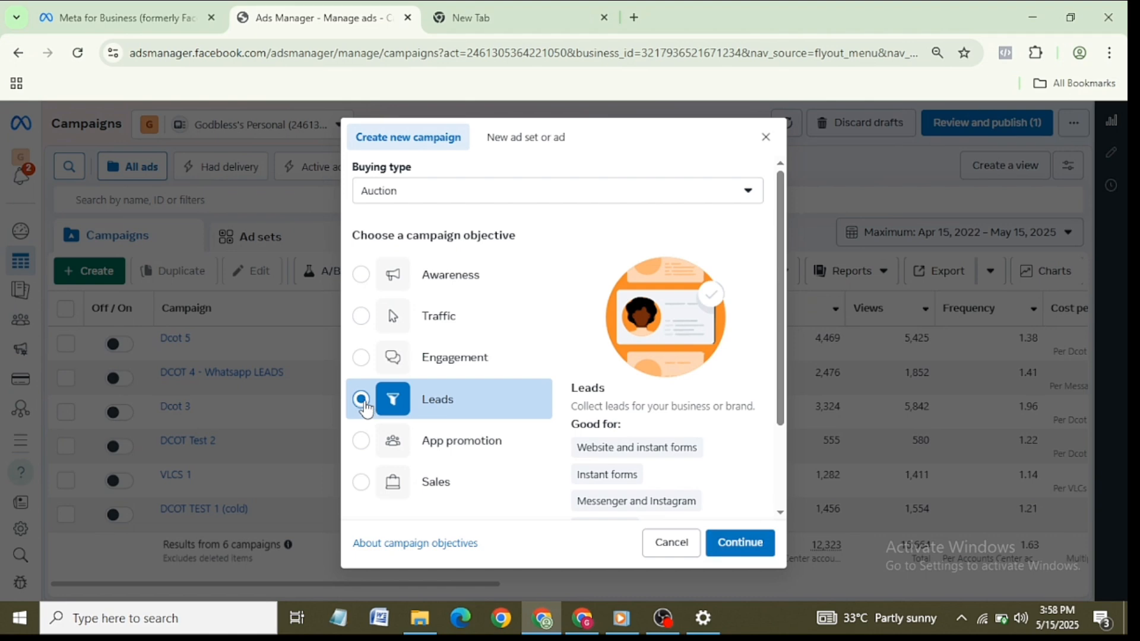
click(360, 486)
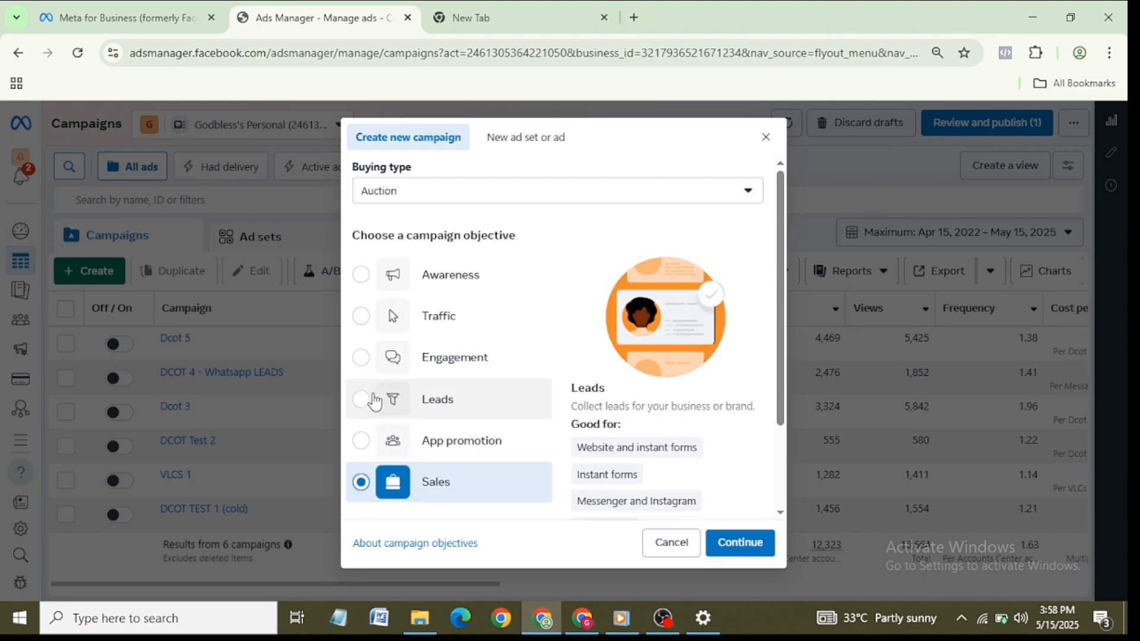
click(374, 400)
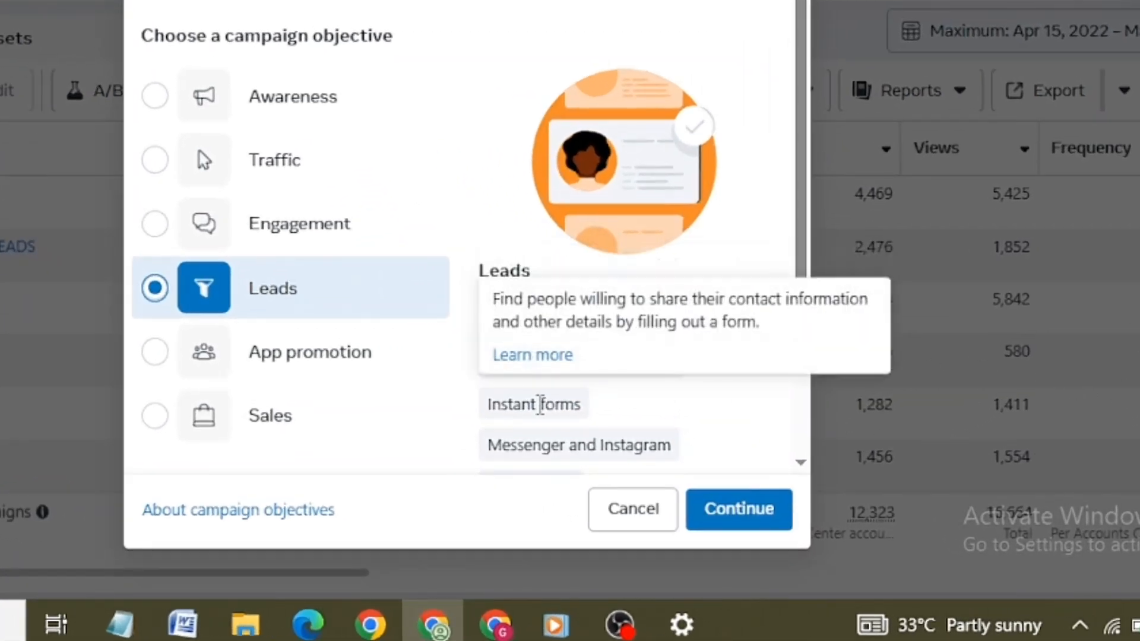
click(763, 512)
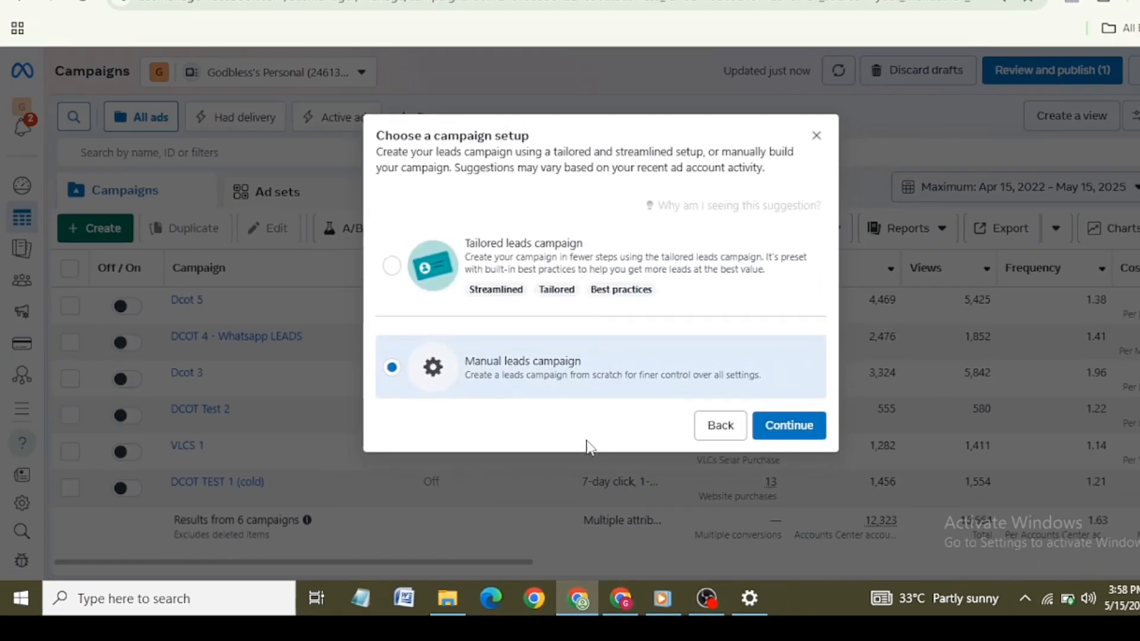
click(745, 411)
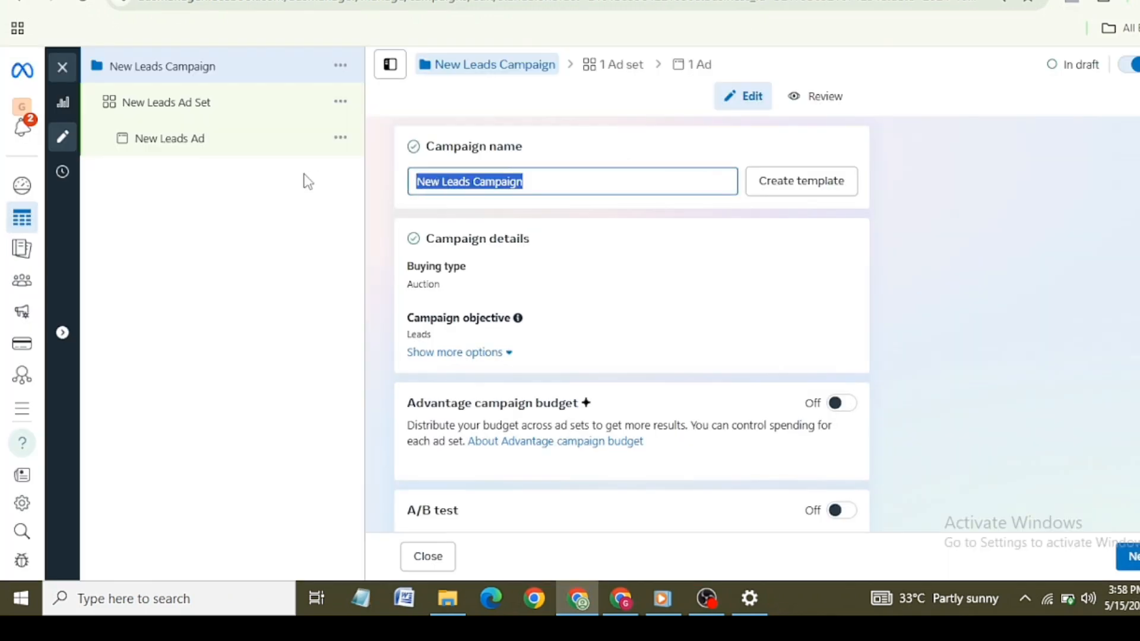
Step: Name the campaign "tutorial" and proceed to its ad set settings
text(tutorial)
scroll(631, 324, down, 3)
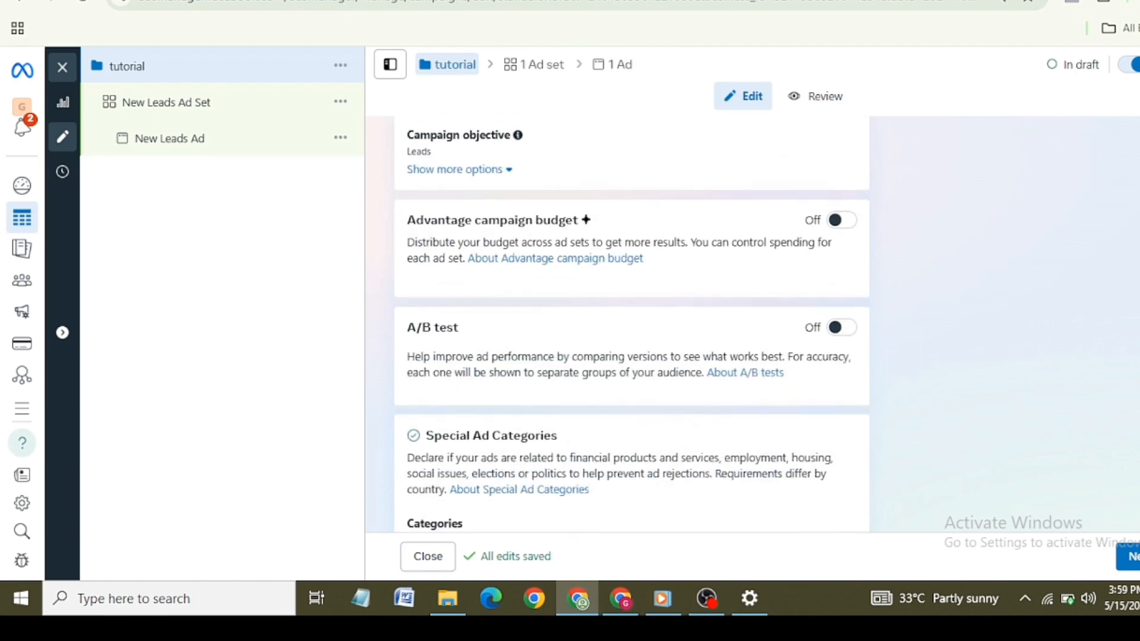
scroll(631, 324, down, 1)
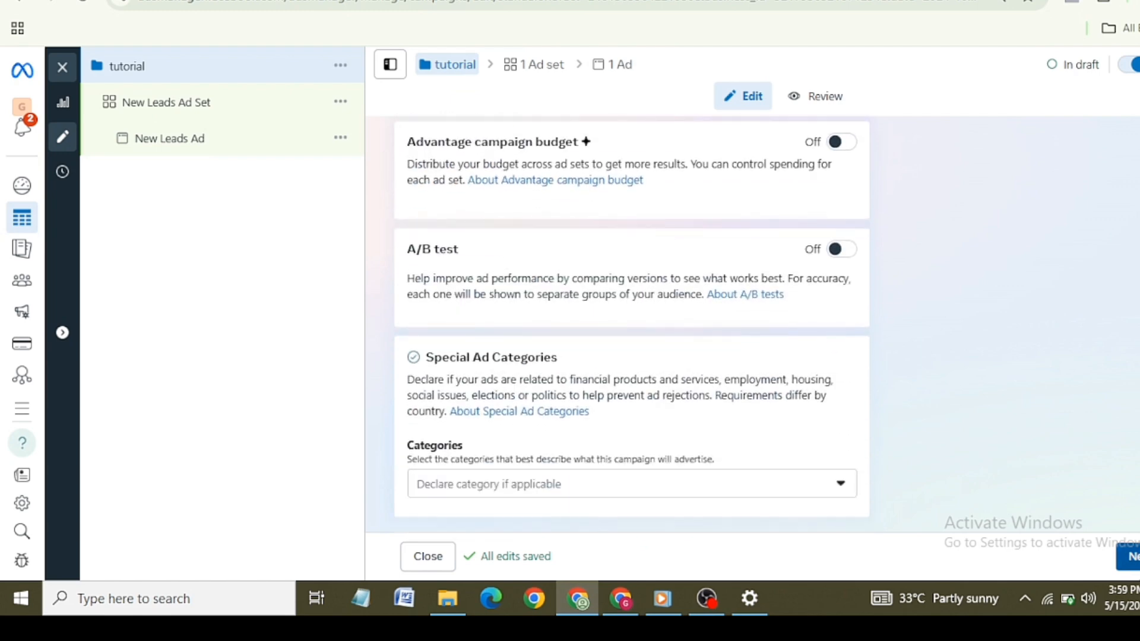
click(1131, 556)
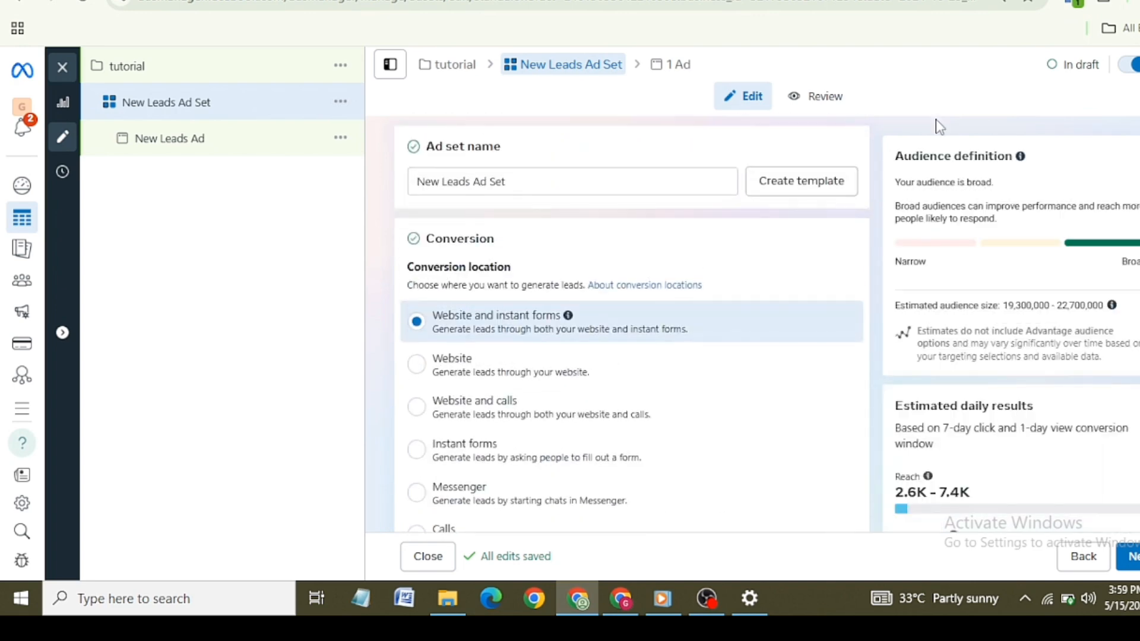
Step: Rename the ad set as "ADVANTAGE +"
drag(514, 184, 376, 177)
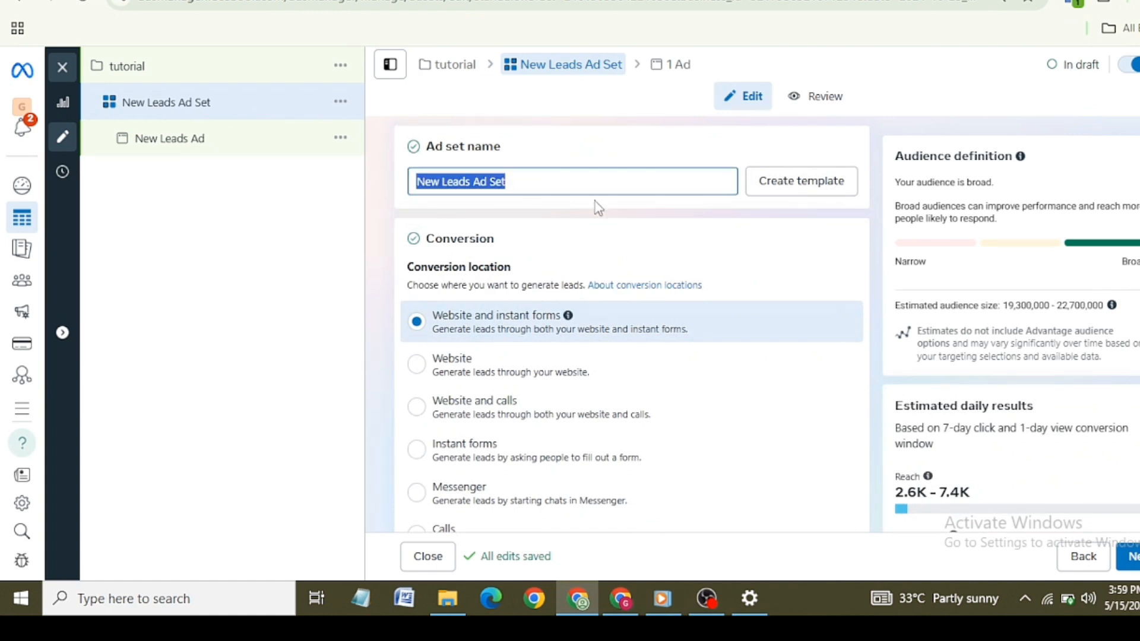
text(AD)
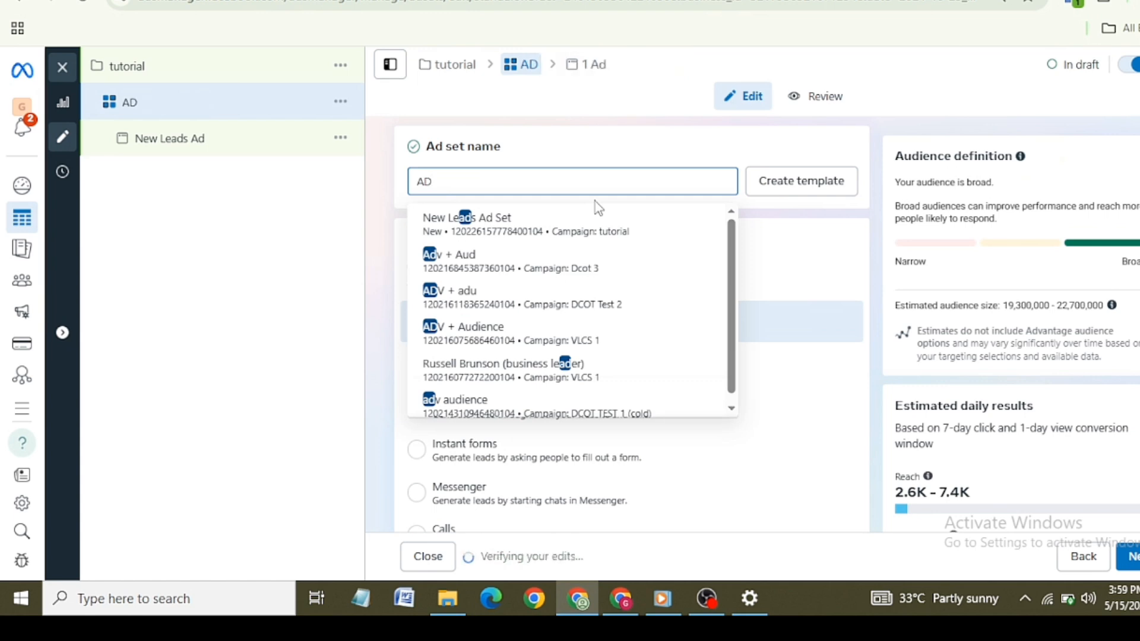
text(VANTAGE)
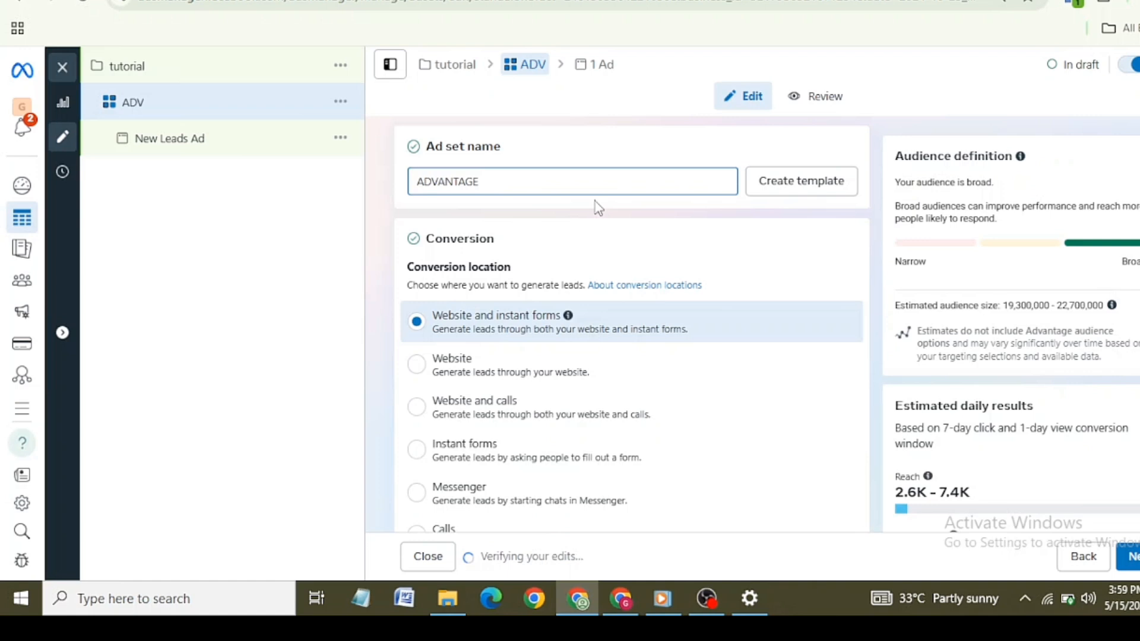
text( +)
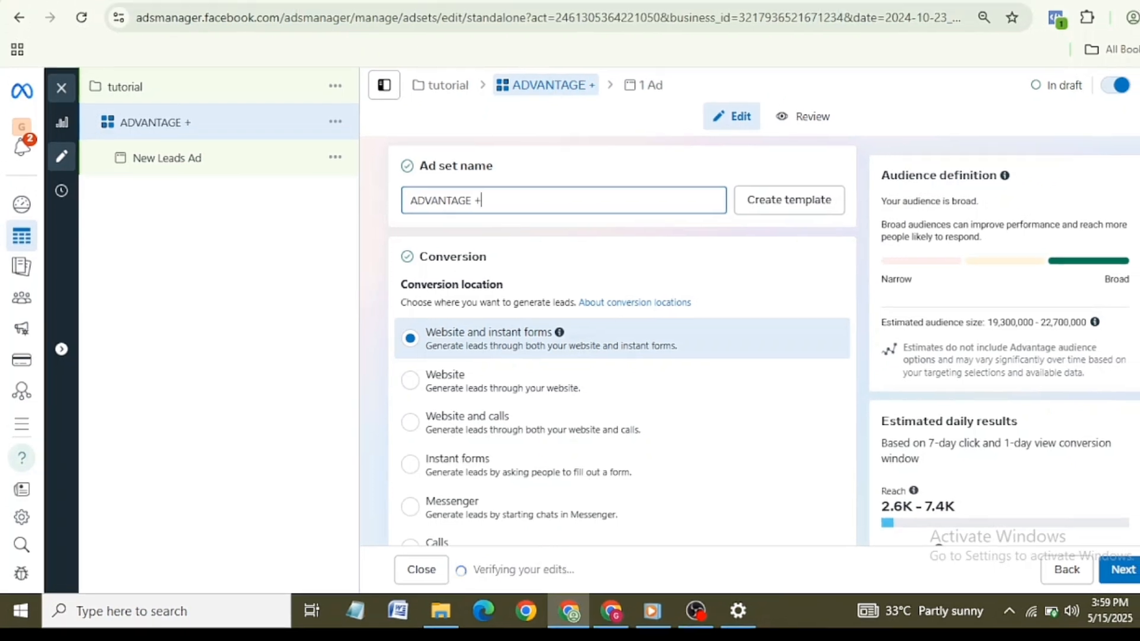
Step: Set the ad set's conversion location to Website
scroll(631, 356, down, 3)
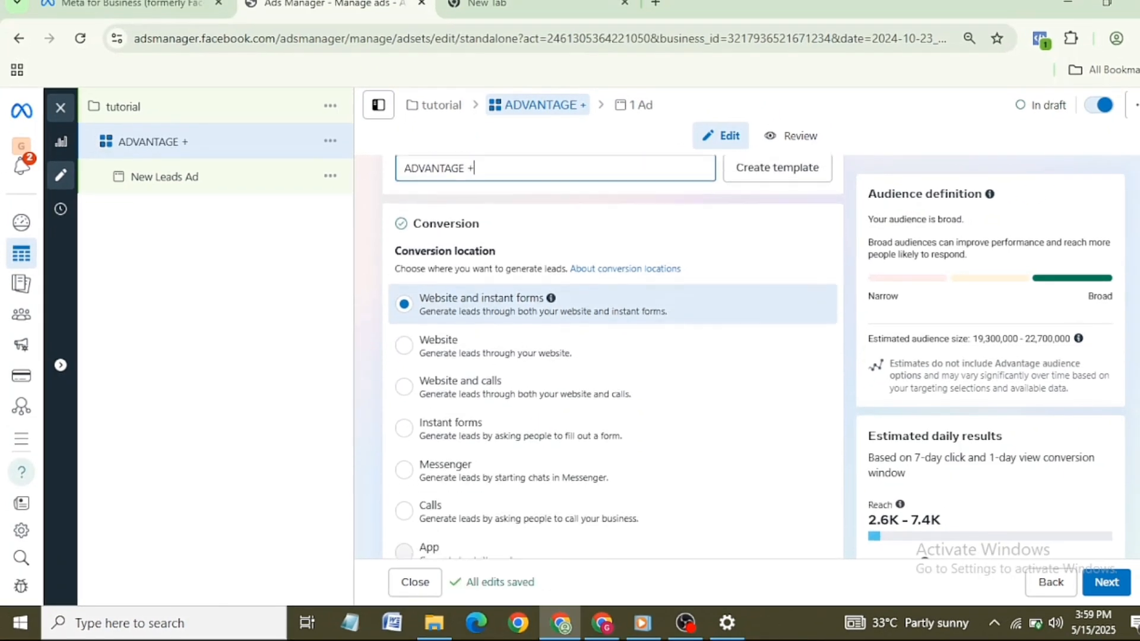
click(404, 255)
scroll(369, 305, up, 2)
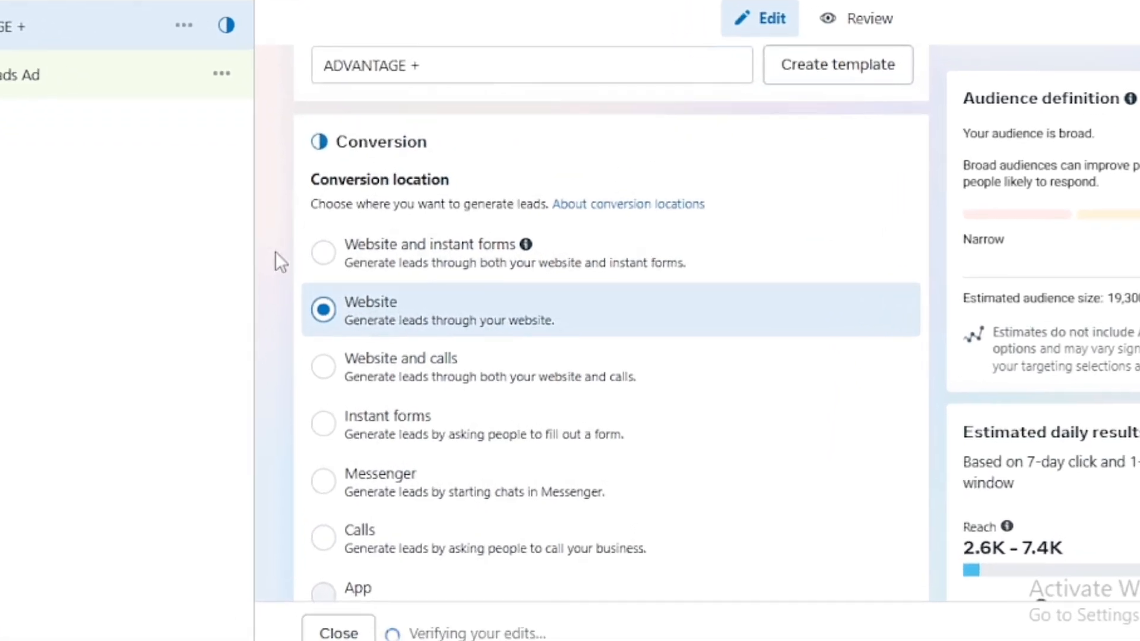
click(359, 309)
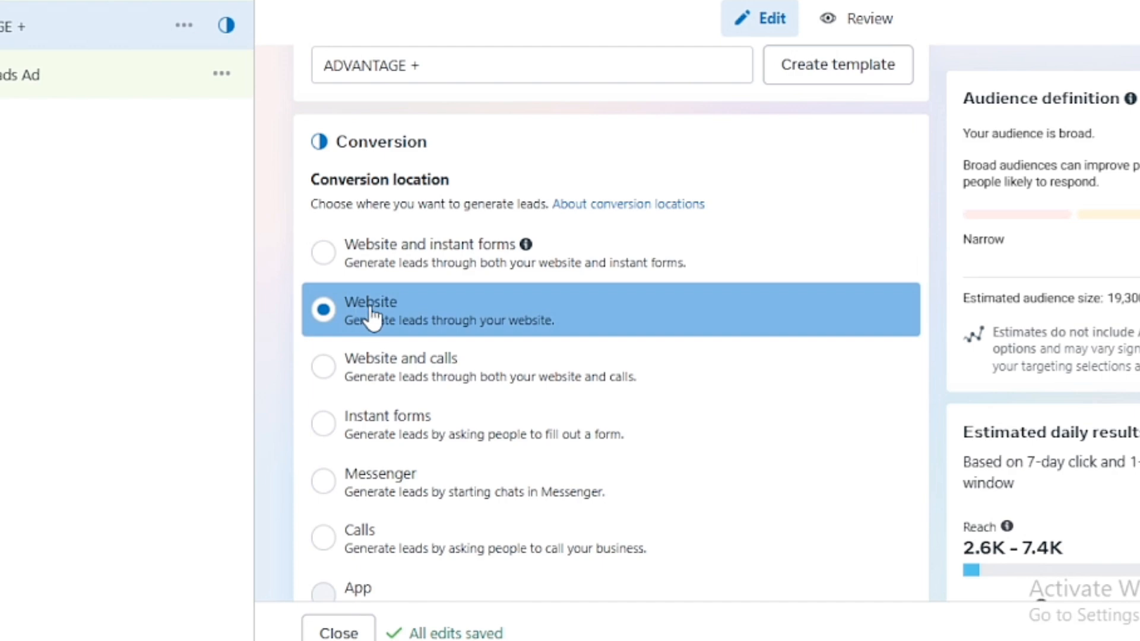
Step: Use Maximize number of conversions as the performance goal and select TUTORIAL PIXELS as the ad set's dataset
scroll(611, 343, down, 10)
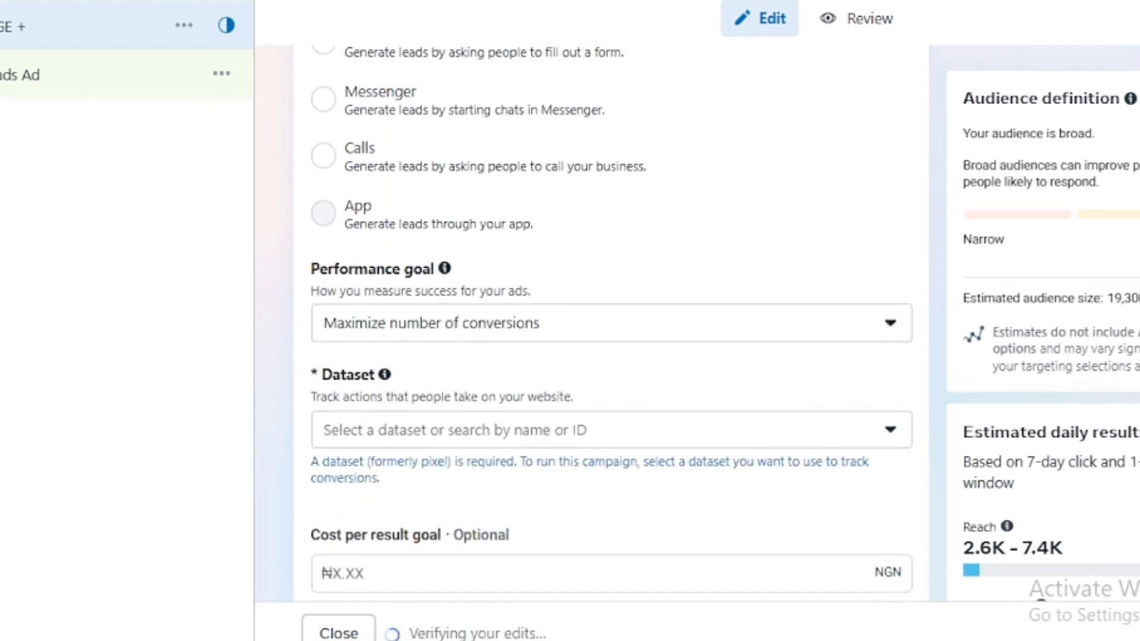
scroll(611, 321, up, 2)
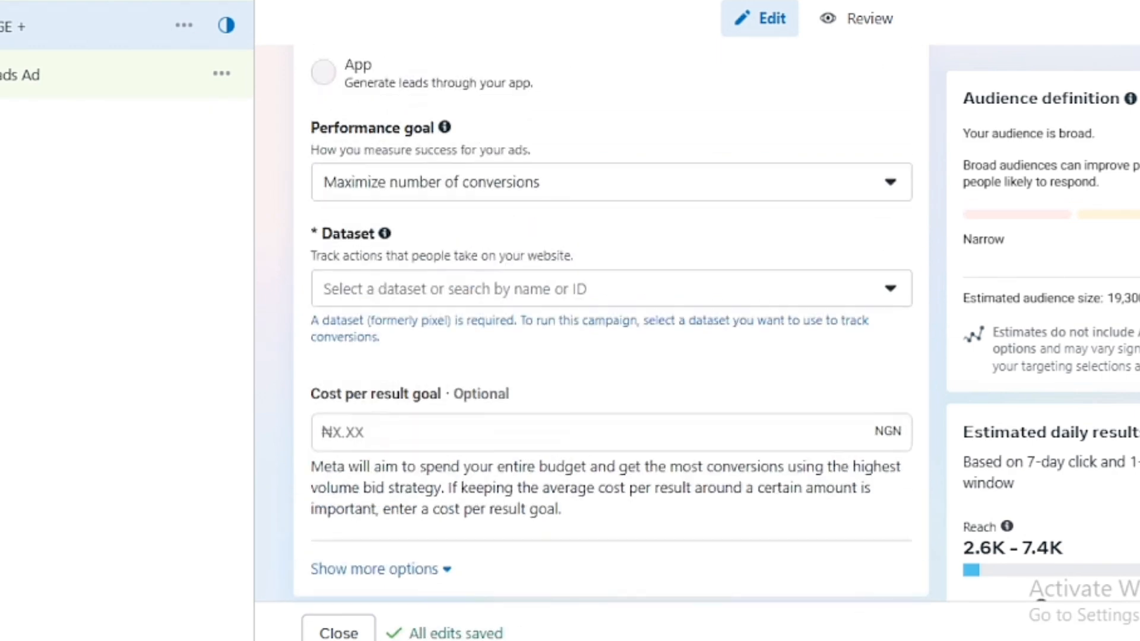
click(844, 199)
click(556, 279)
click(720, 290)
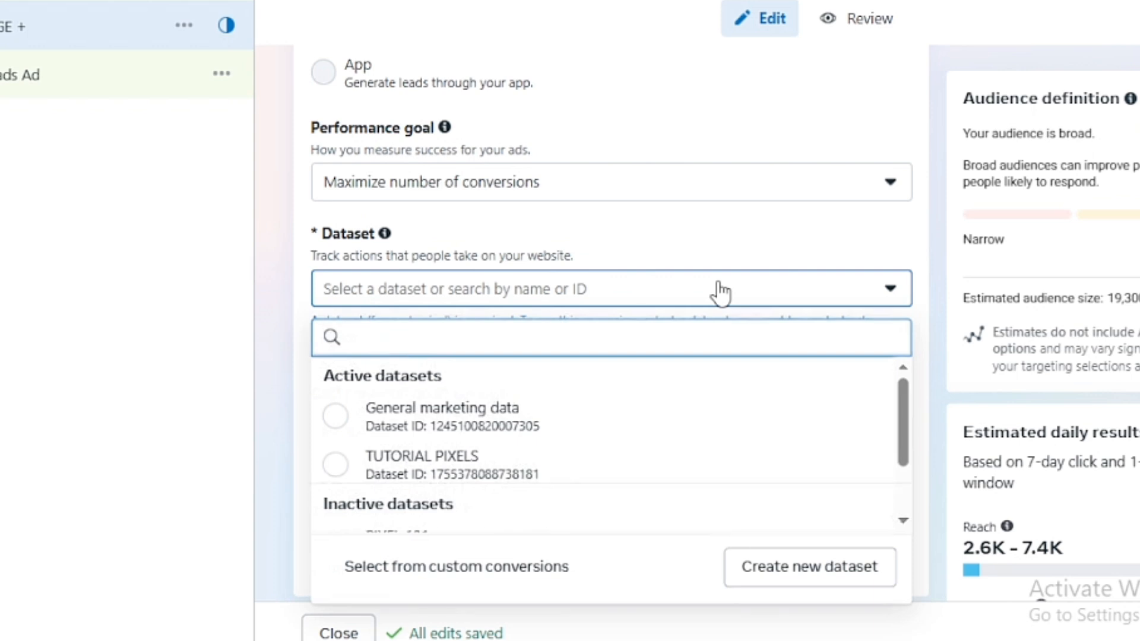
drag(900, 390, 901, 415)
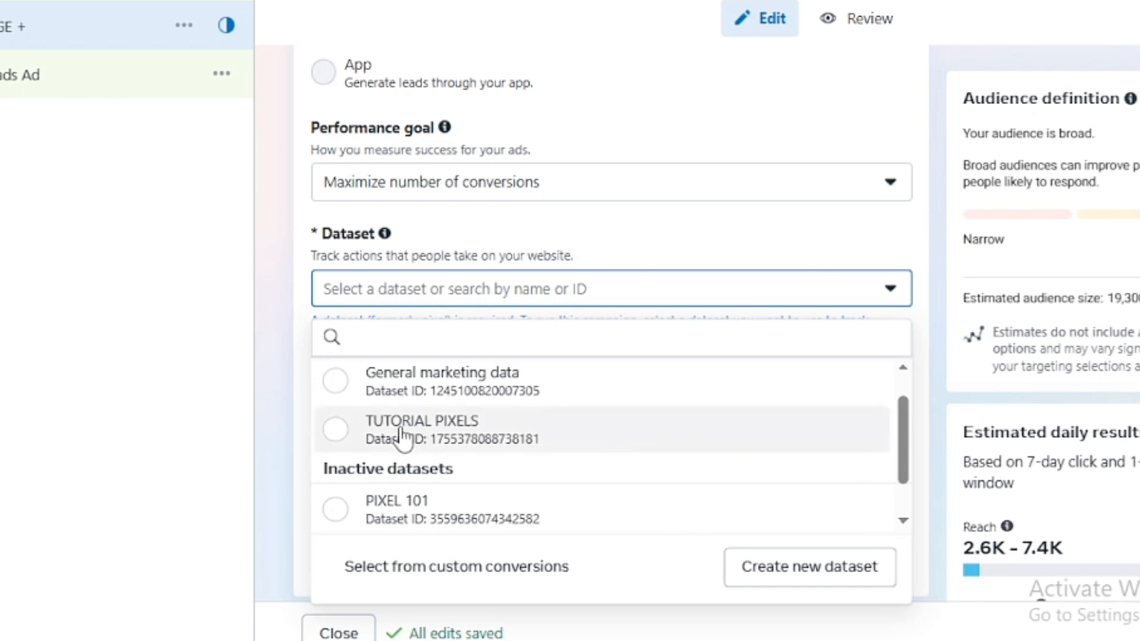
click(346, 428)
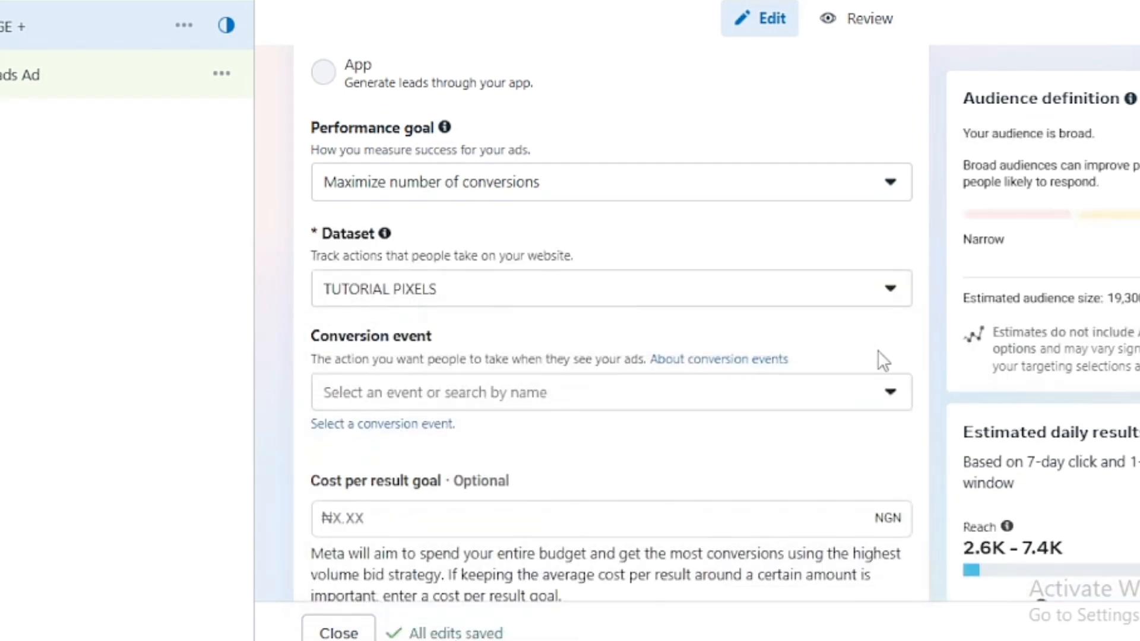
click(816, 308)
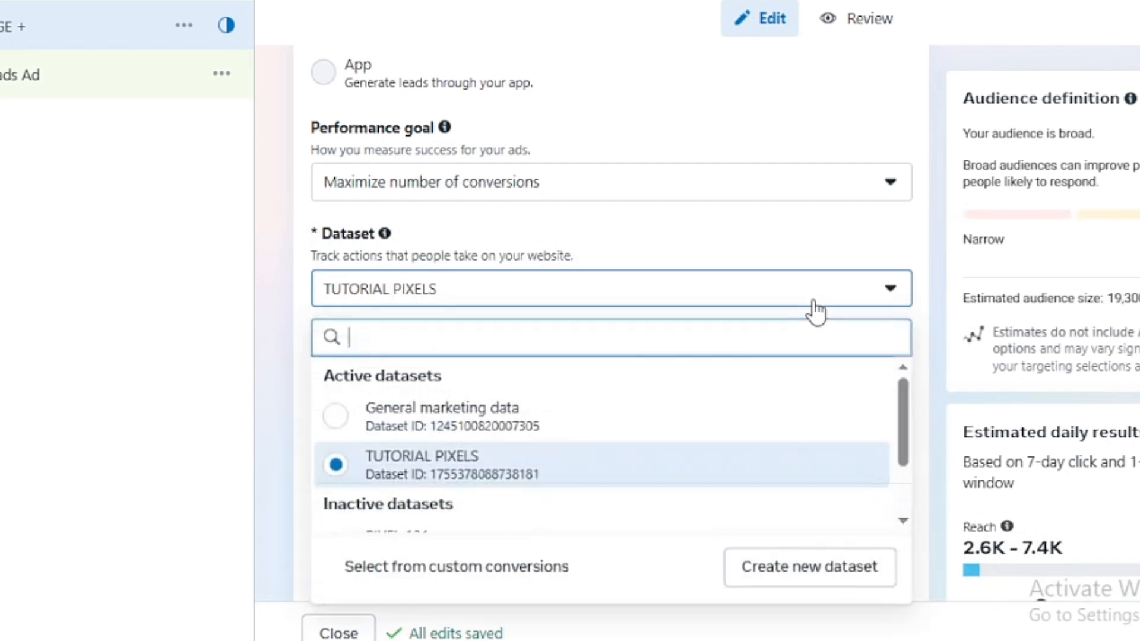
click(815, 308)
Step: Set the ad set's conversion event to the custom conversion tuTORIAL LEAD GEN EVENT
scroll(438, 272, down, 3)
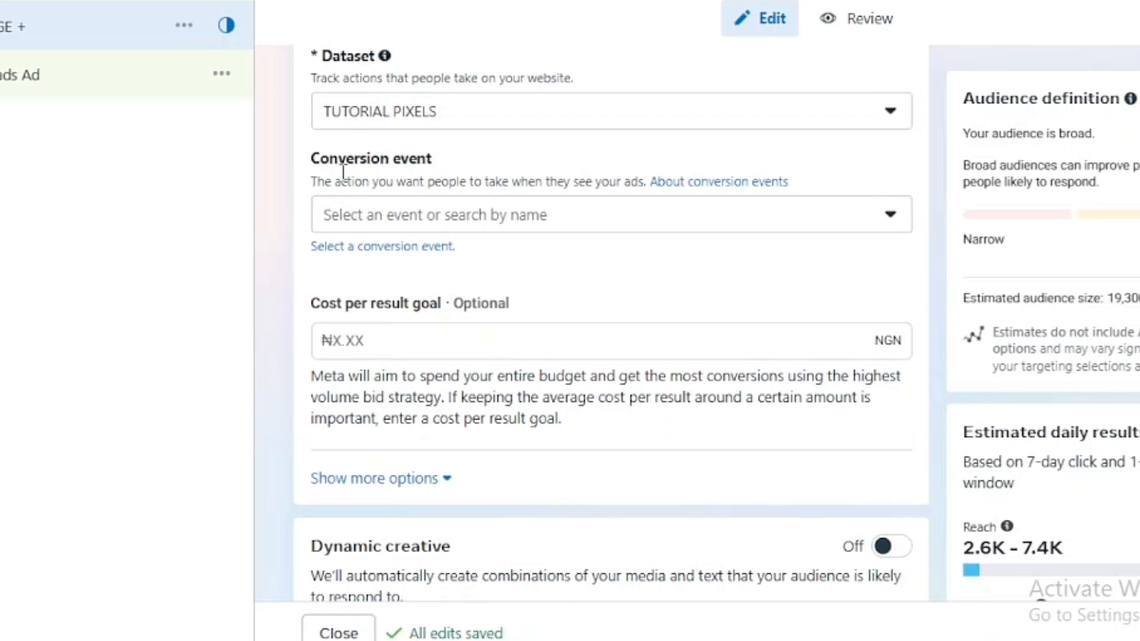
click(378, 230)
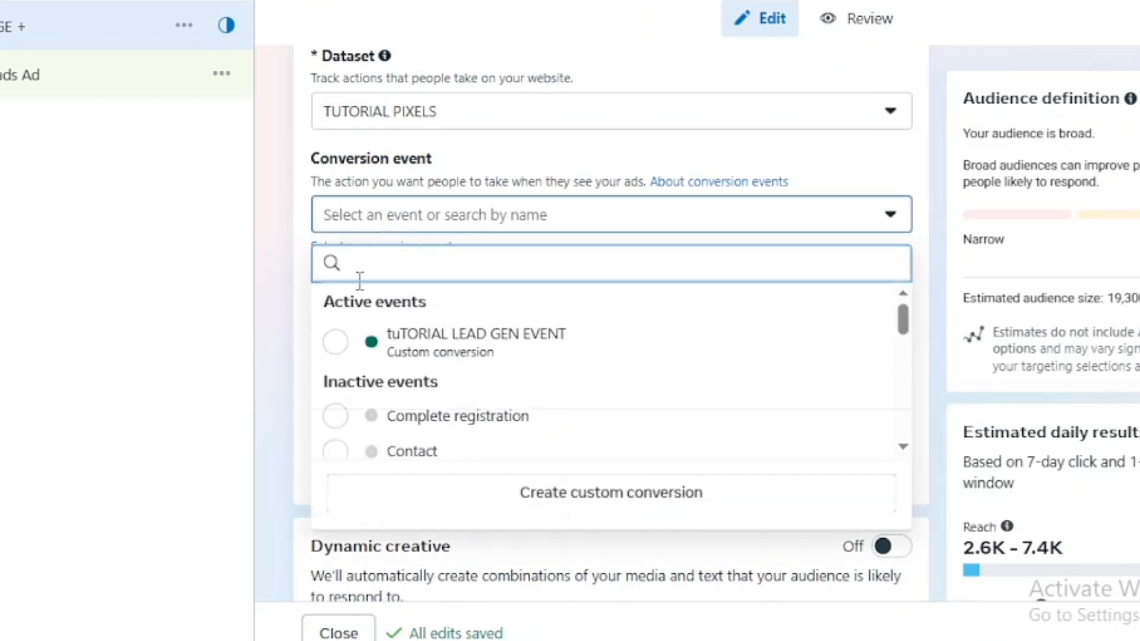
click(334, 347)
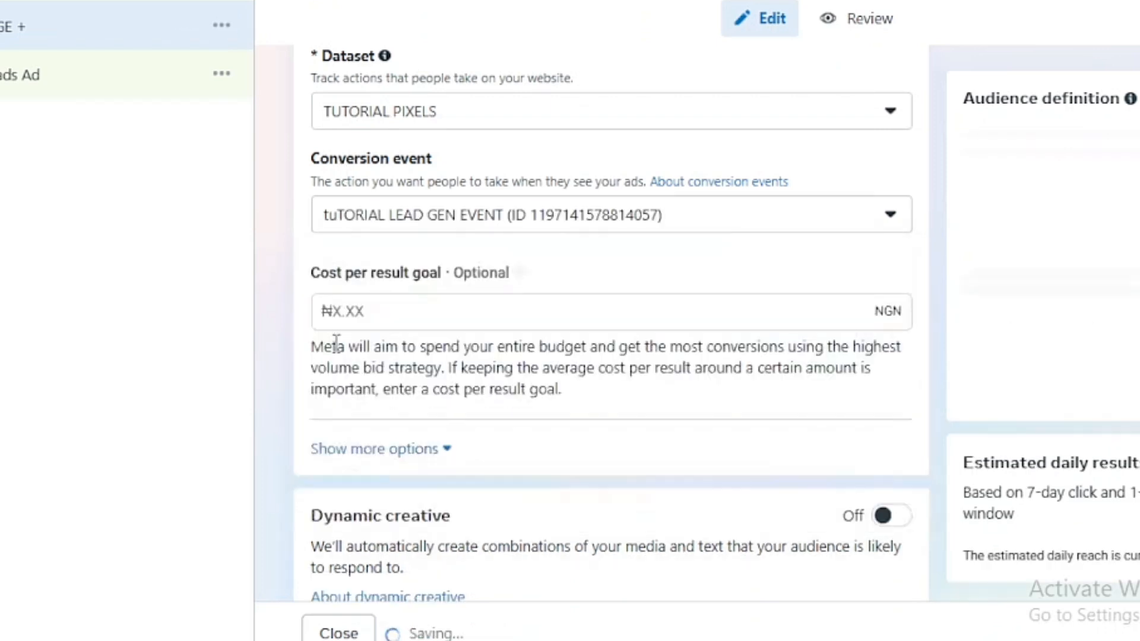
click(806, 229)
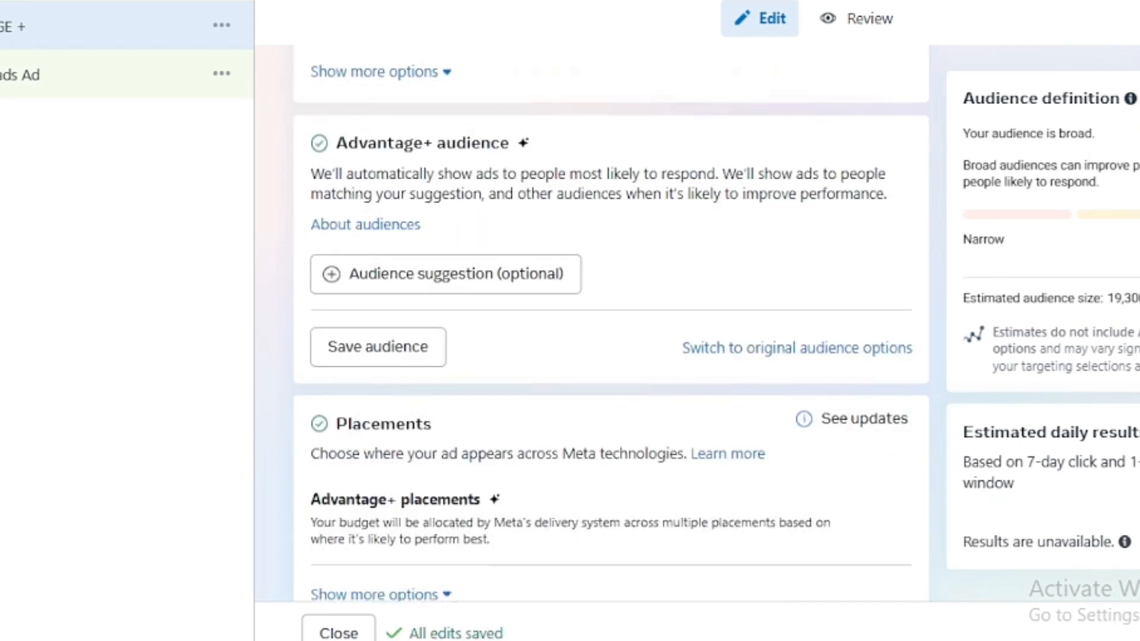
Step: Switch the ad set's placements to Manual placements
scroll(611, 323, up, 5)
scroll(611, 323, down, 1)
scroll(576, 570, down, 6)
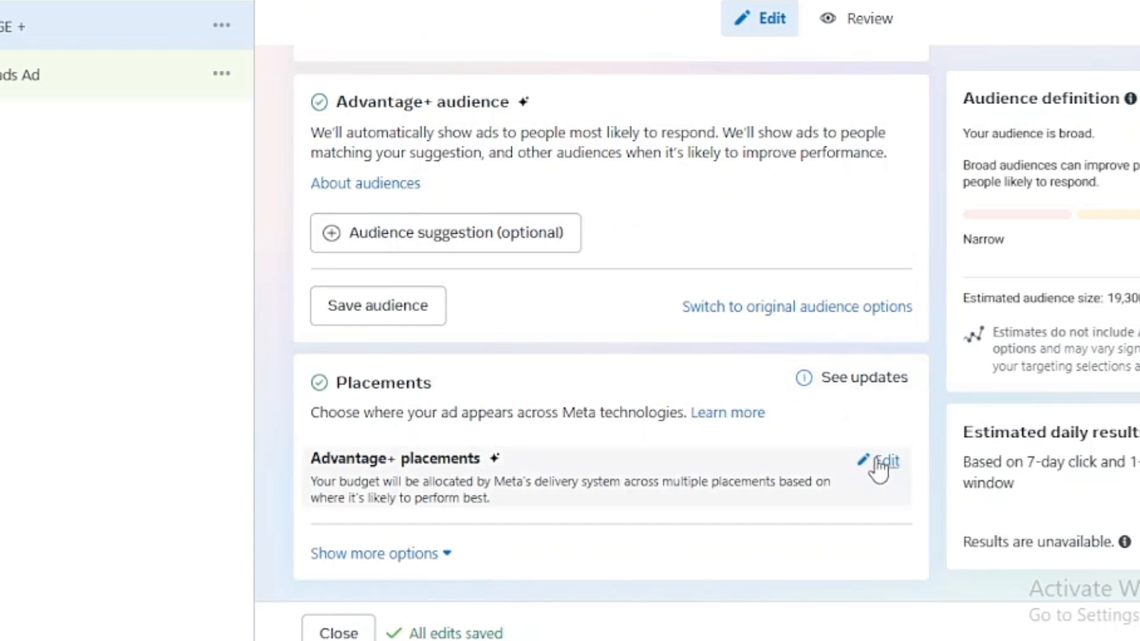
click(876, 465)
scroll(683, 483, down, 2)
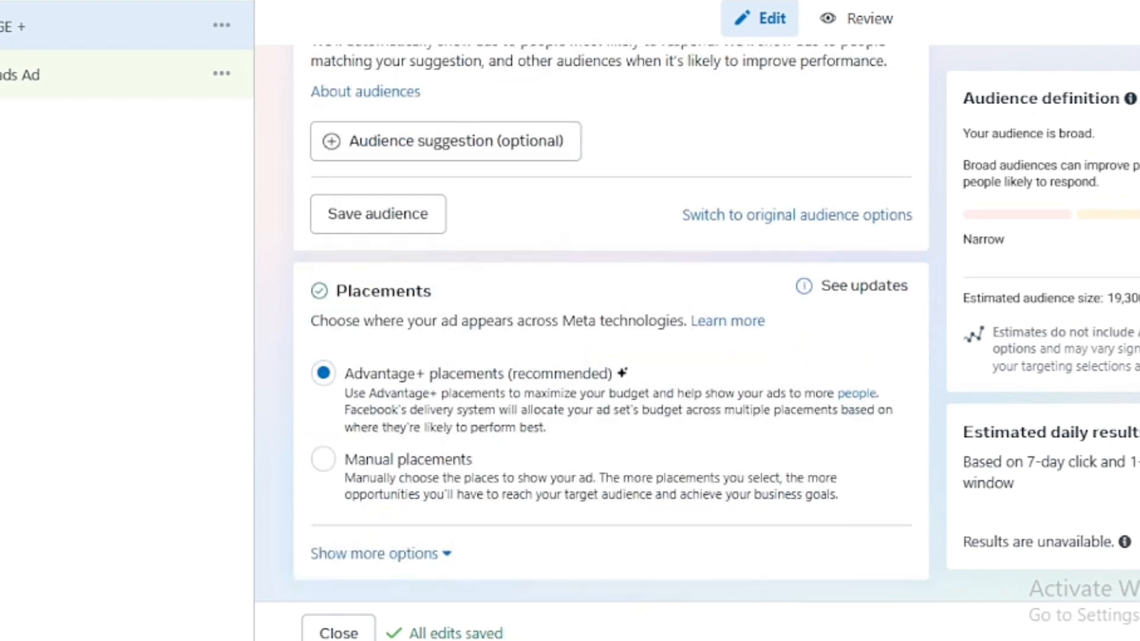
click(324, 460)
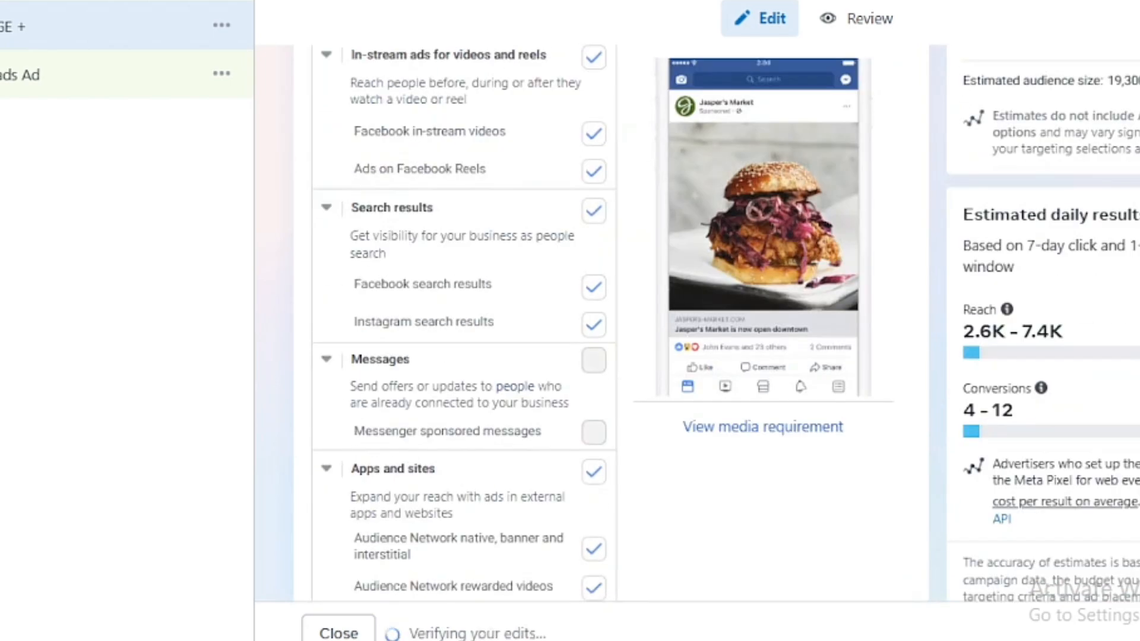
Step: Exclude Messenger and Audience Network from the placement platforms and proceed to the ad settings
drag(1138, 570, 1136, 465)
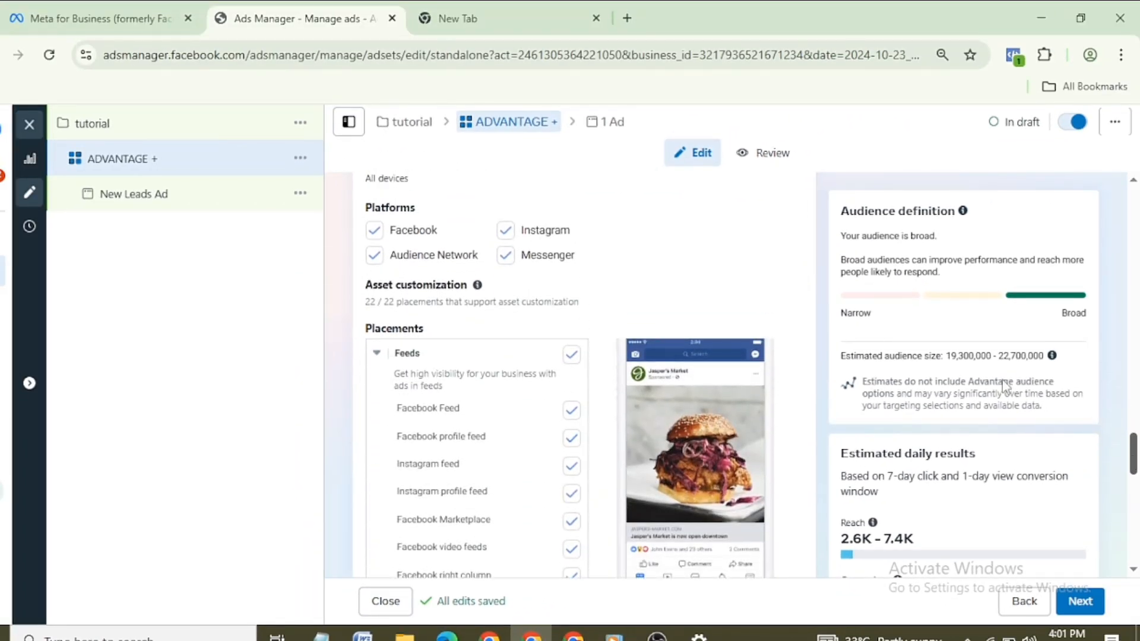
click(507, 255)
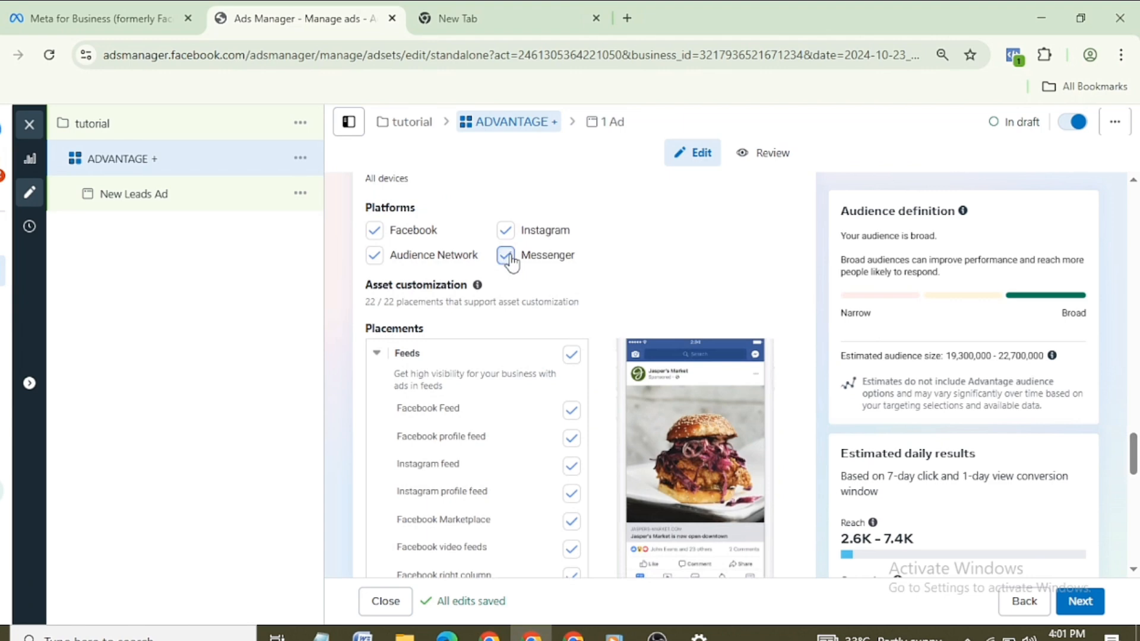
click(375, 256)
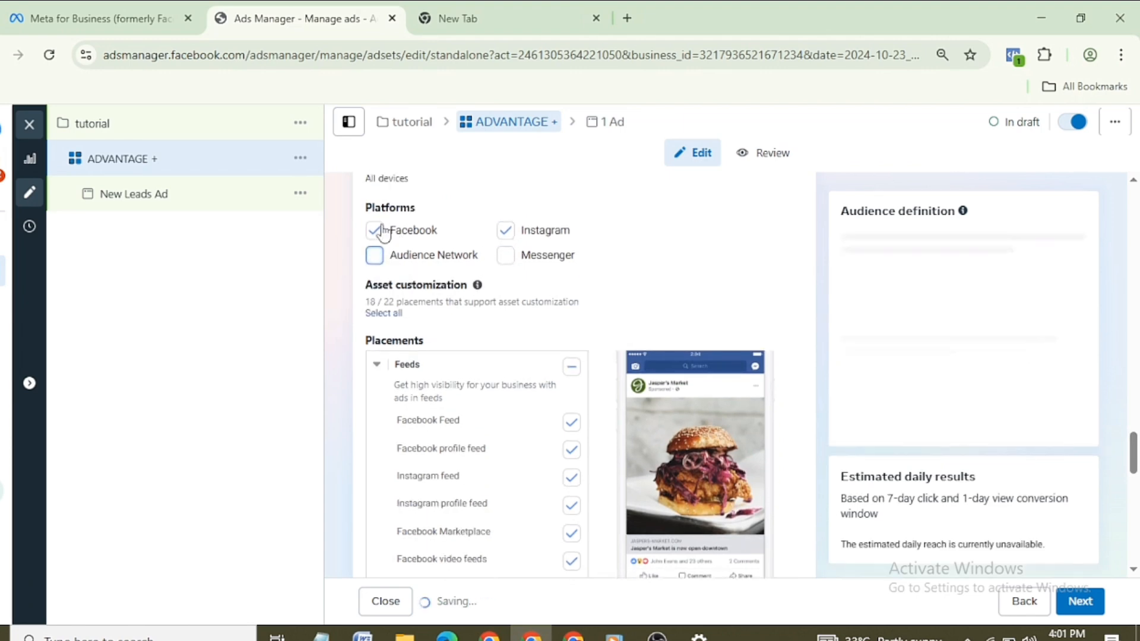
scroll(1043, 307, down, 6)
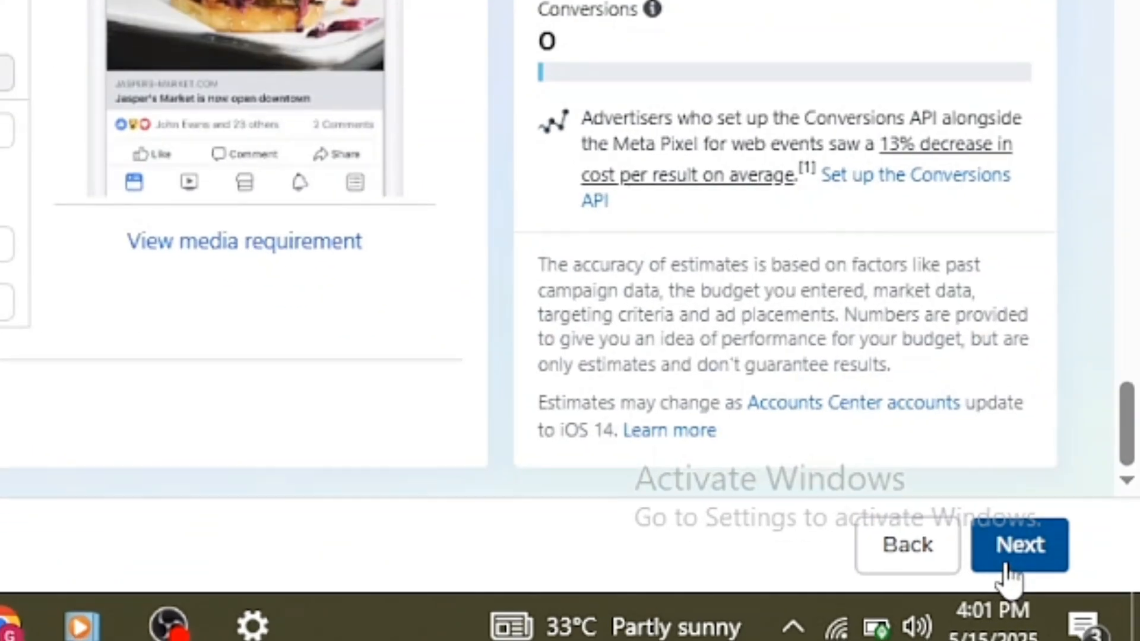
click(1008, 564)
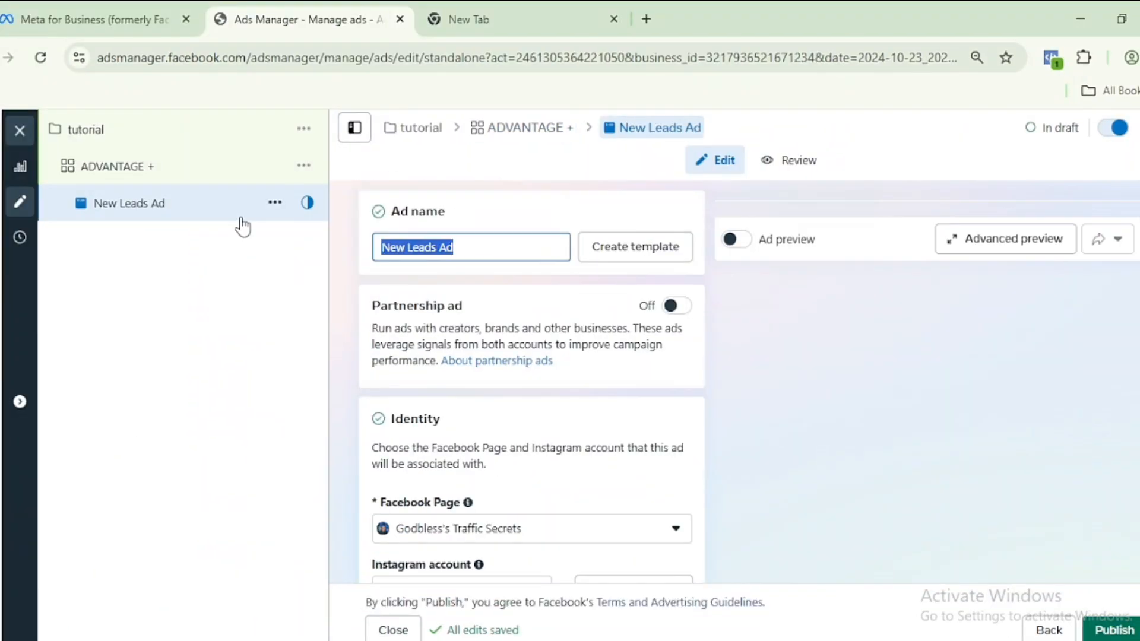
Step: Rename the ad as "VIDEO 1"
text(v)
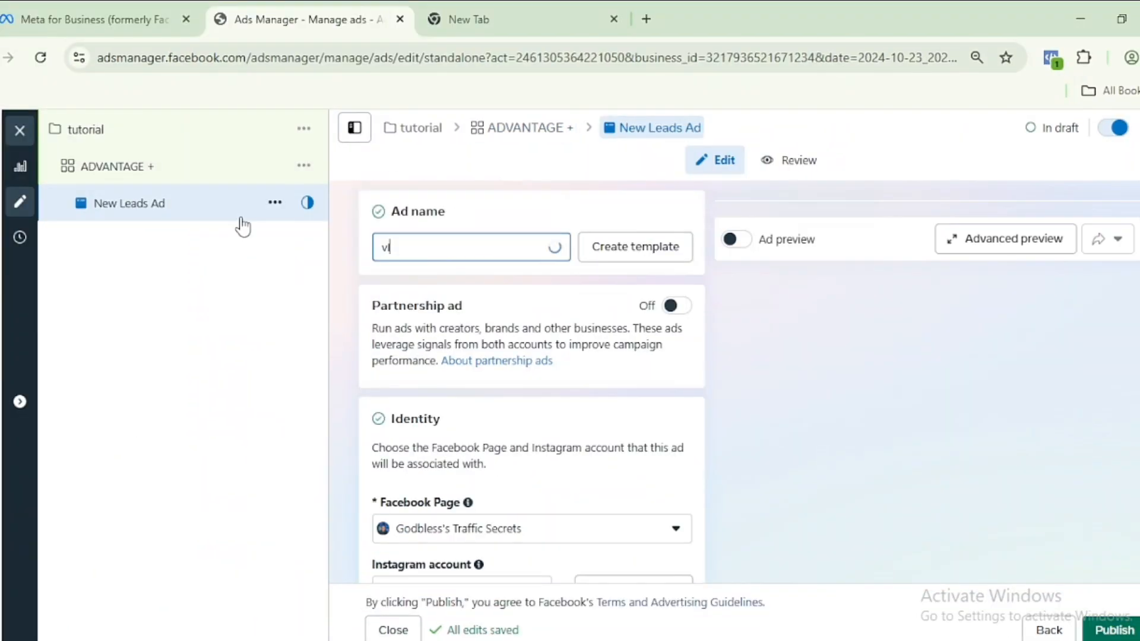
text(IDEO)
key(BackSpace)
key(BackSpace)
key(BackSpace)
key(BackSpace)
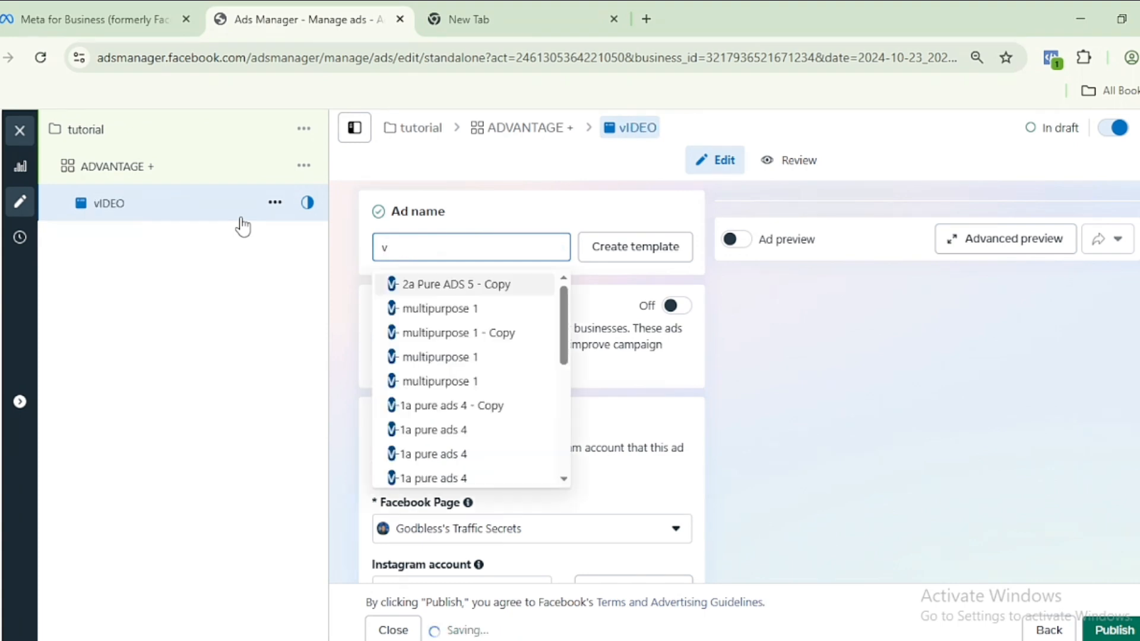
key(BackSpace)
text(VIDEO 1)
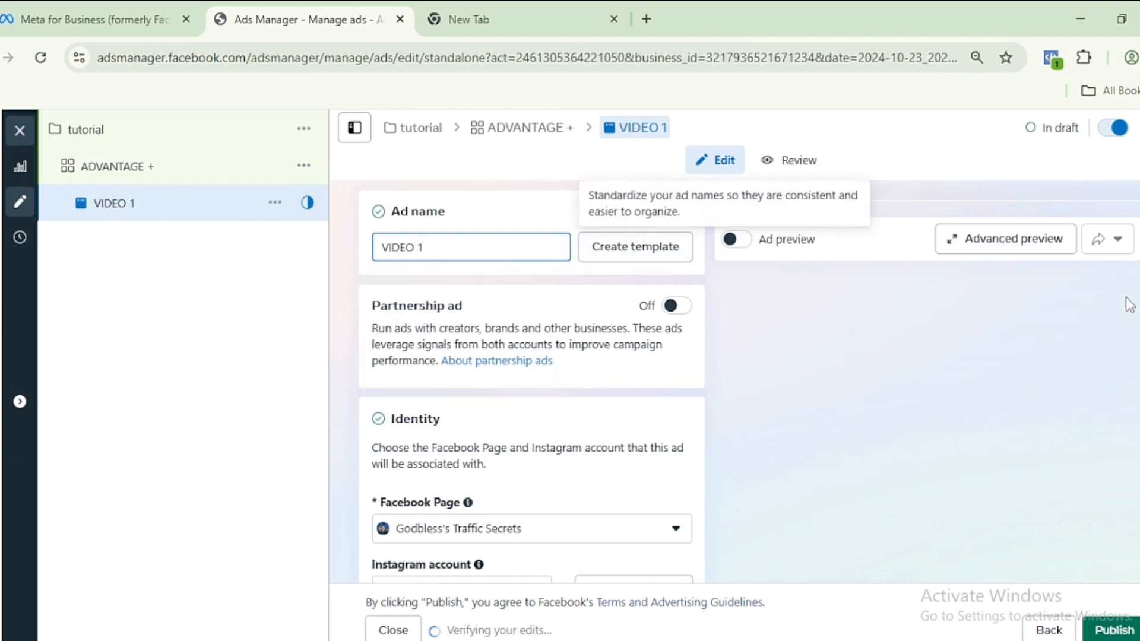
Step: Review the ad's identity settings and the Facebook Pages available for it
scroll(531, 380, down, 5)
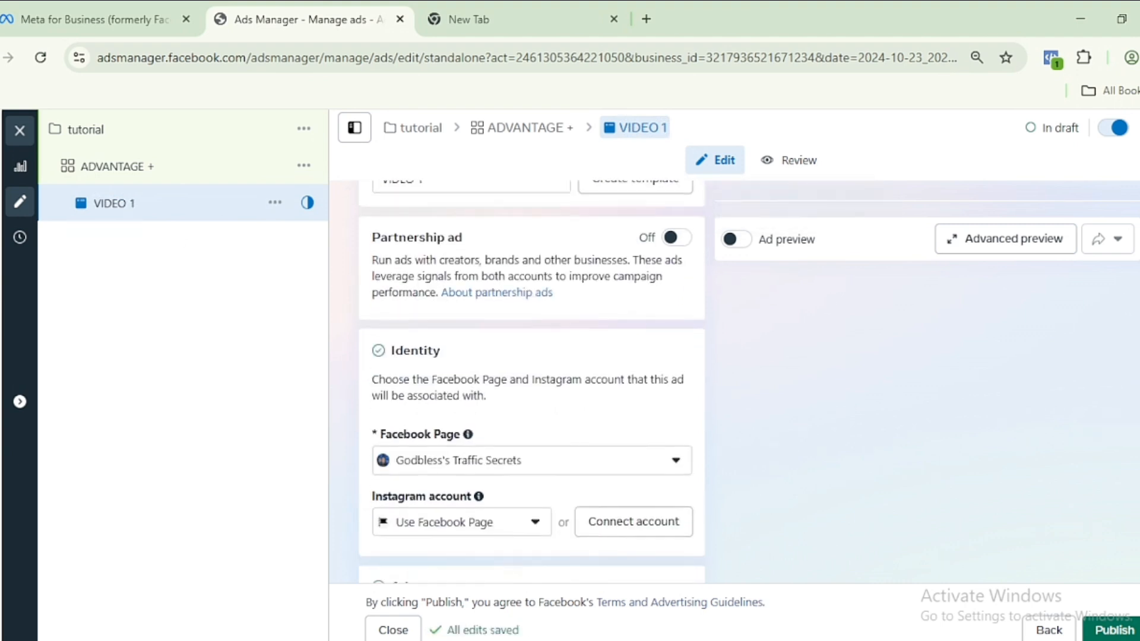
scroll(531, 380, up, 2)
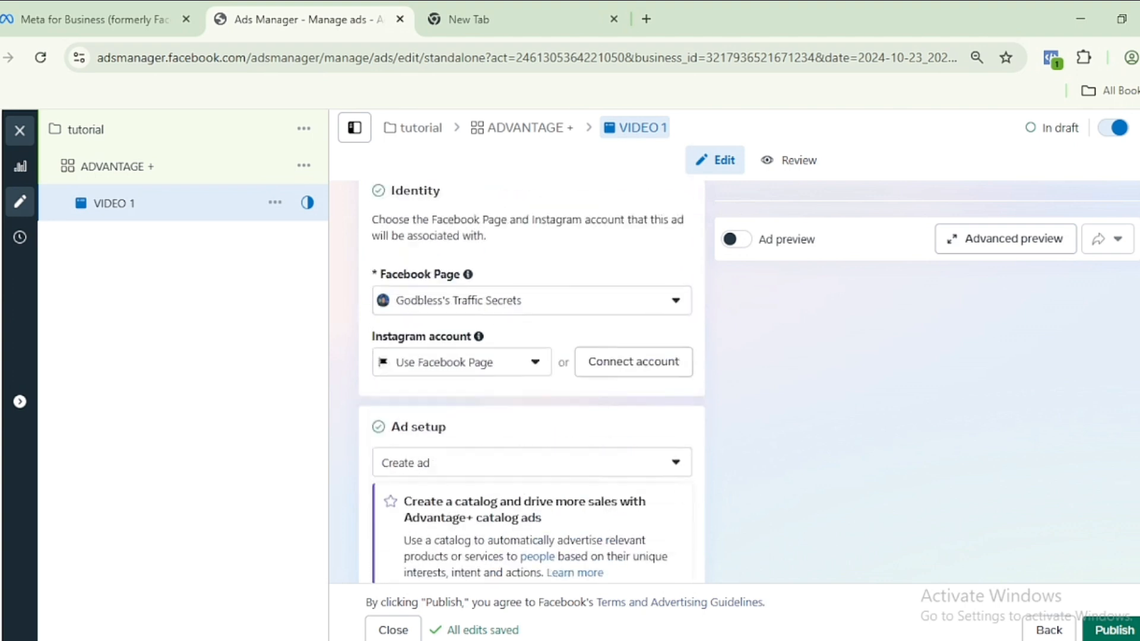
scroll(539, 383, down, 1)
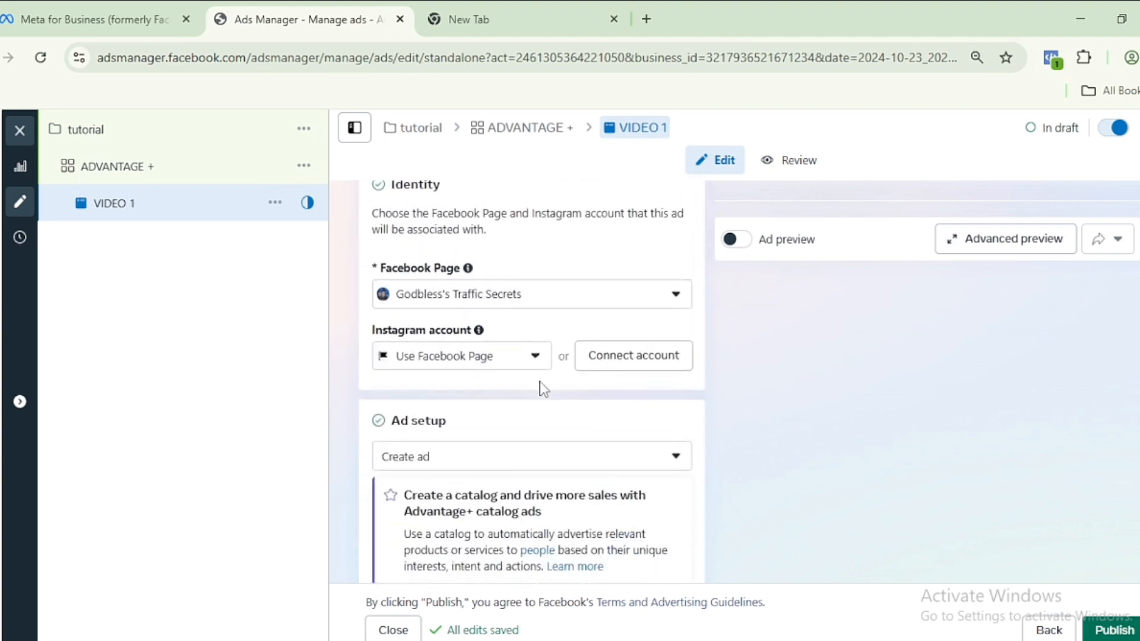
click(564, 299)
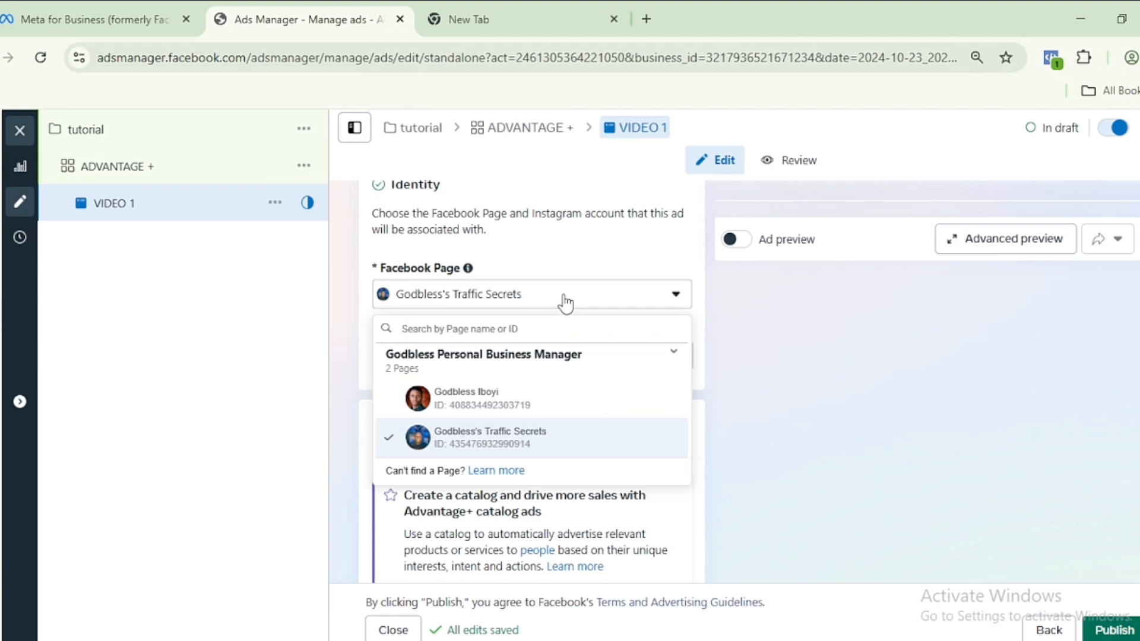
click(565, 303)
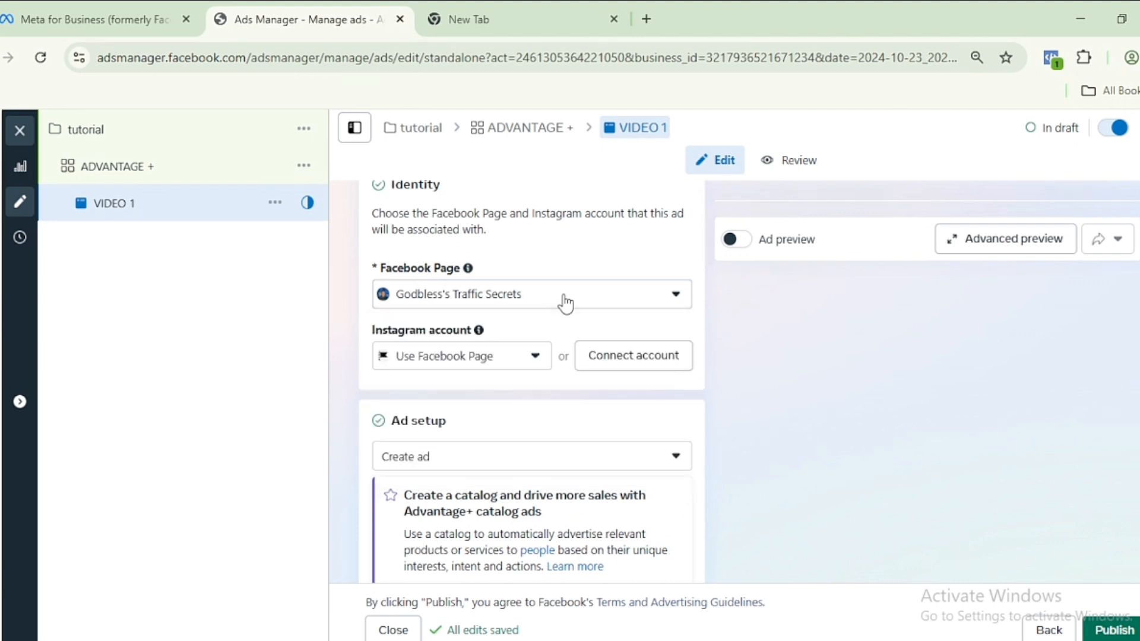
click(565, 303)
click(562, 301)
Step: Start connecting the ad's Facebook Page to Instagram with Inbox message access allowed, and log in to Instagram with Facebook
click(628, 359)
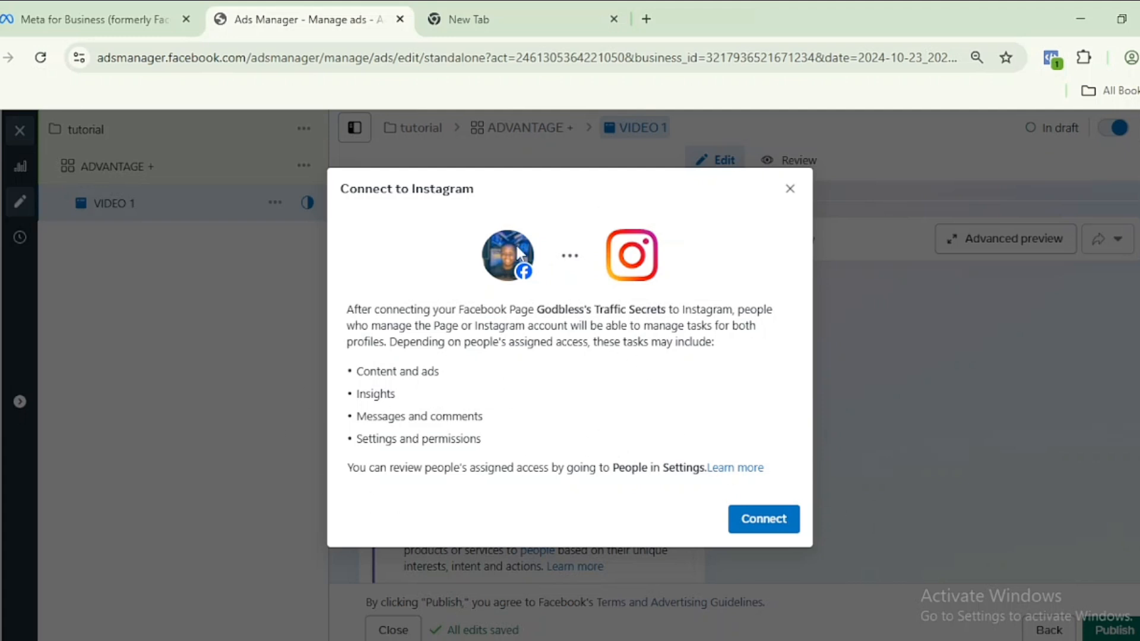
click(758, 526)
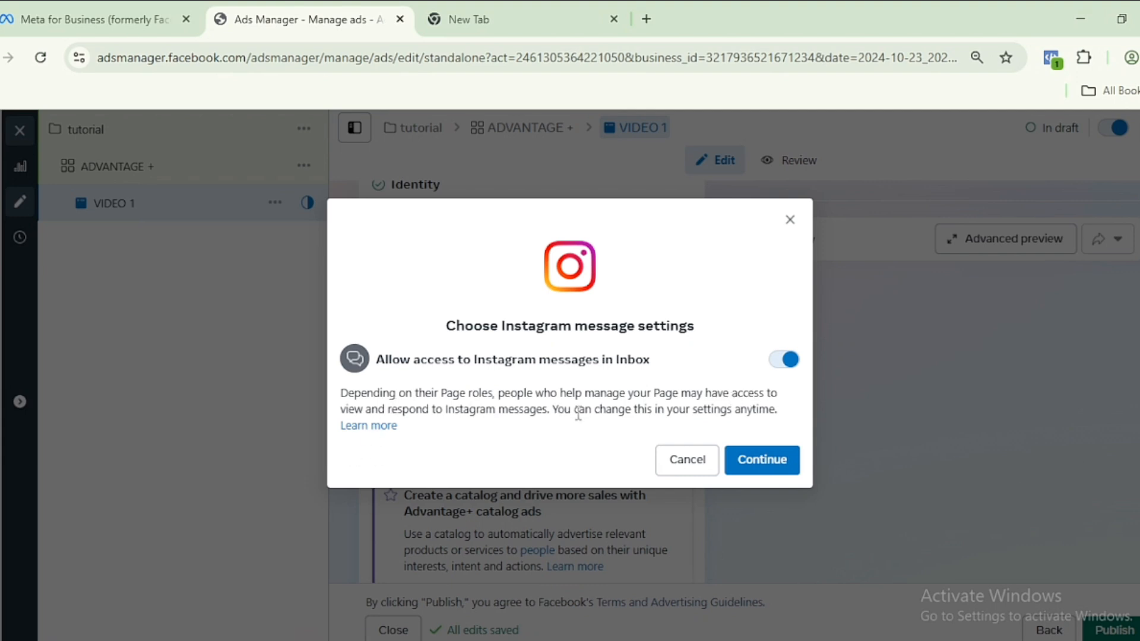
click(763, 463)
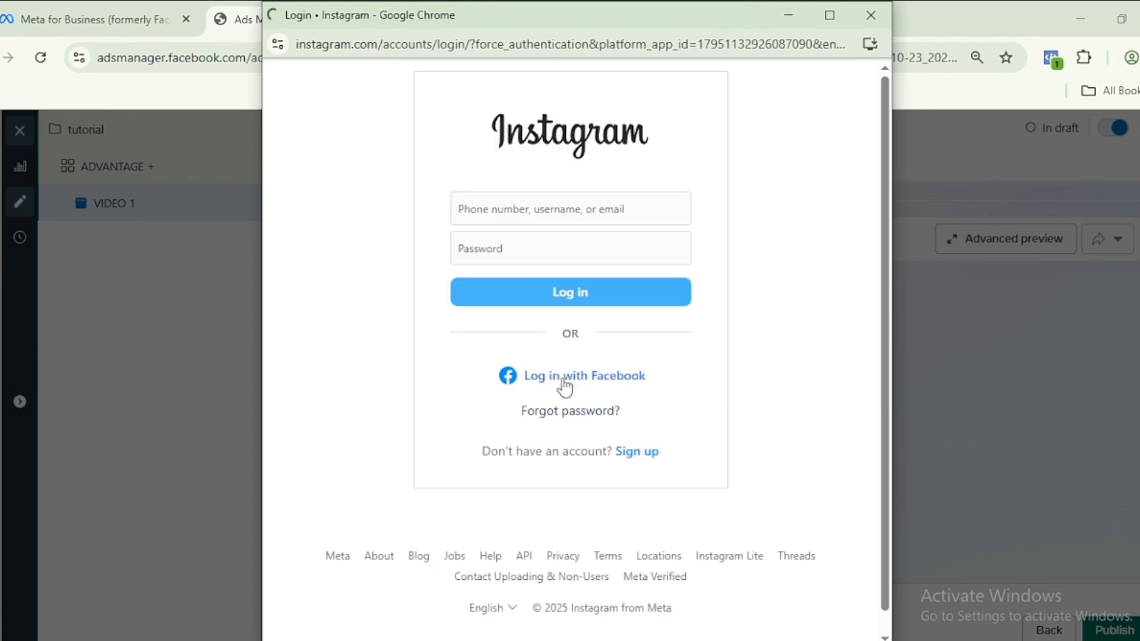
click(563, 380)
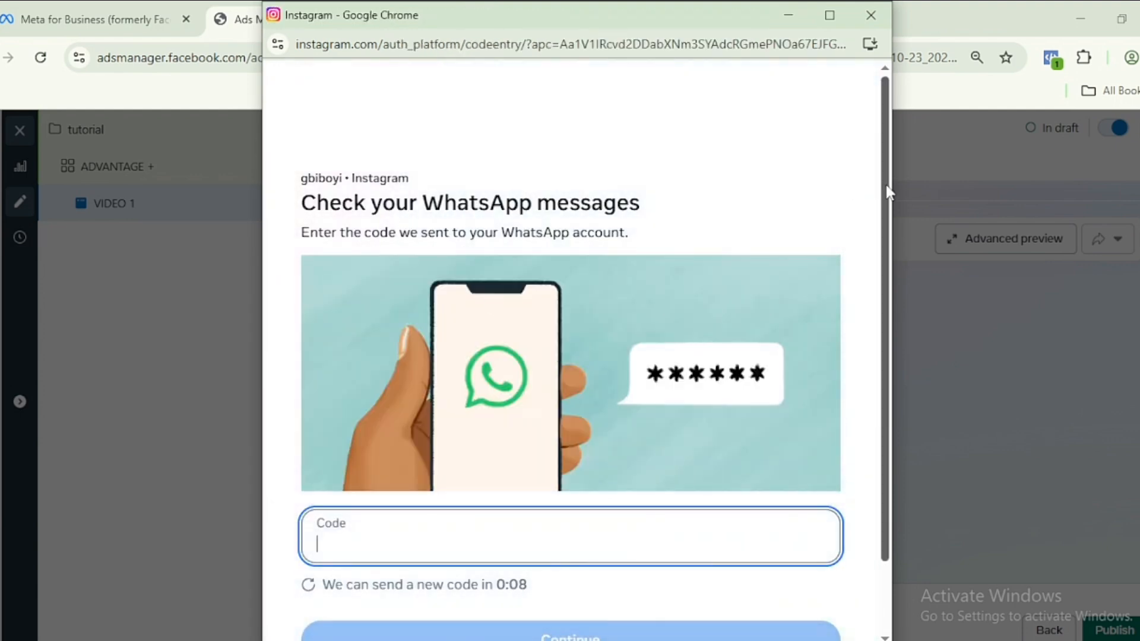
Step: Choose a notification on another device as the way to confirm the Instagram login
drag(888, 186, 896, 255)
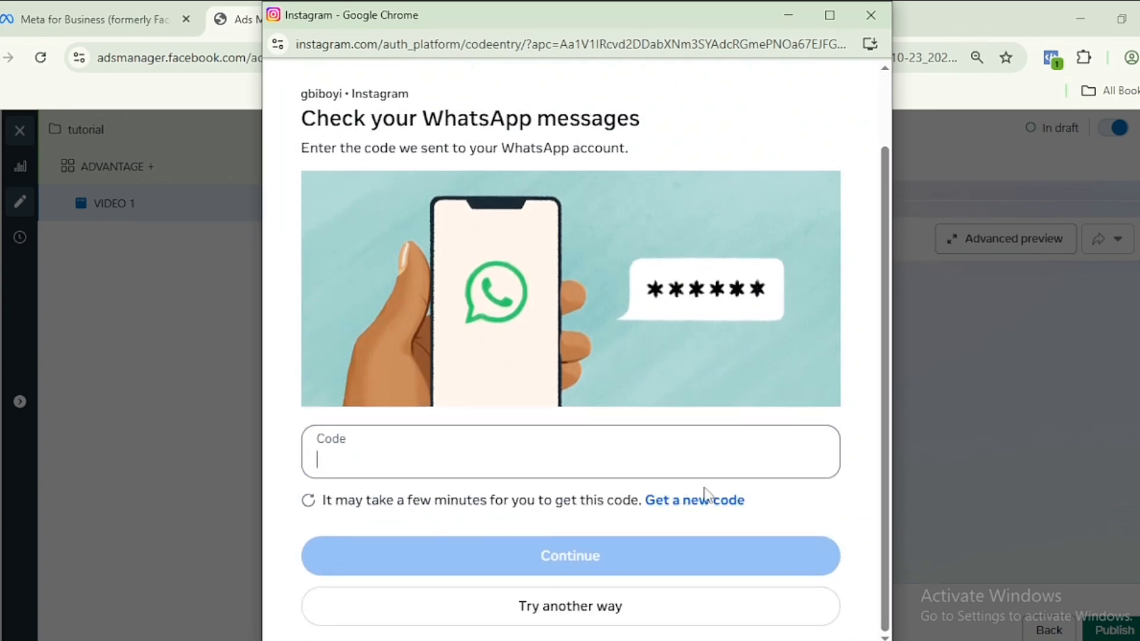
click(564, 606)
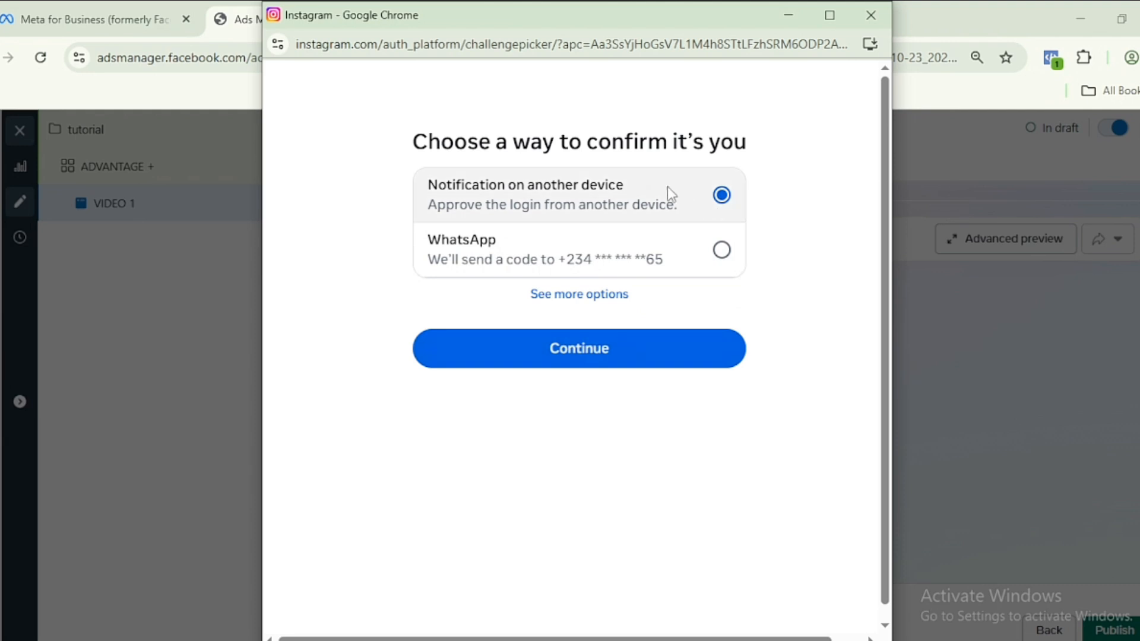
click(564, 347)
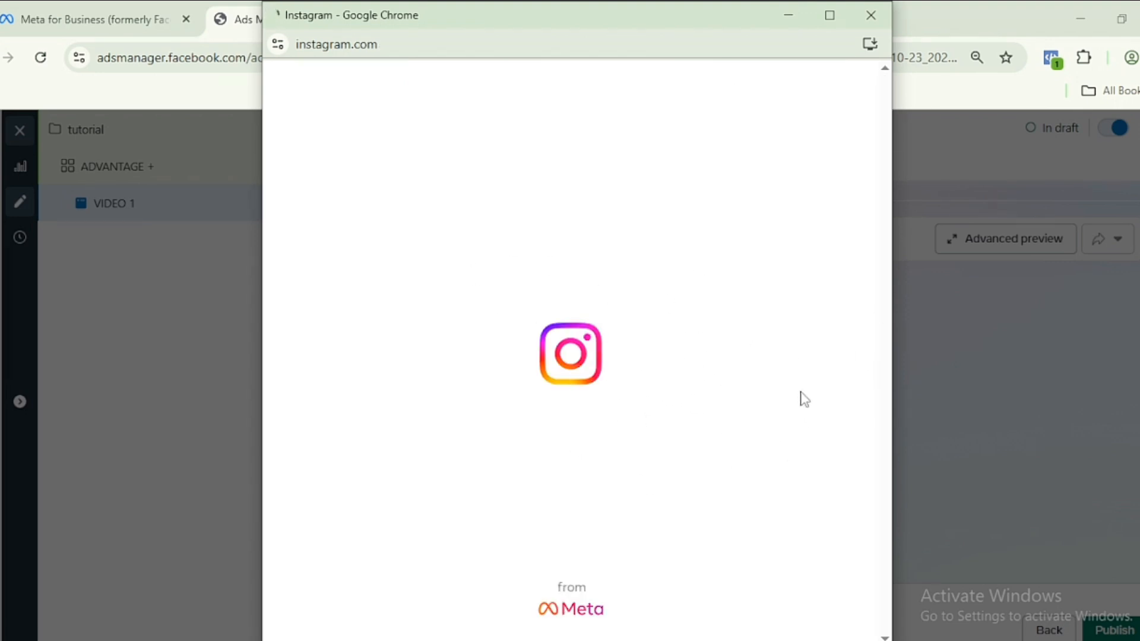
Step: Leave the login window, continue the Instagram connection with message access allowed, and authorize it with the signed-in Instagram account
click(798, 19)
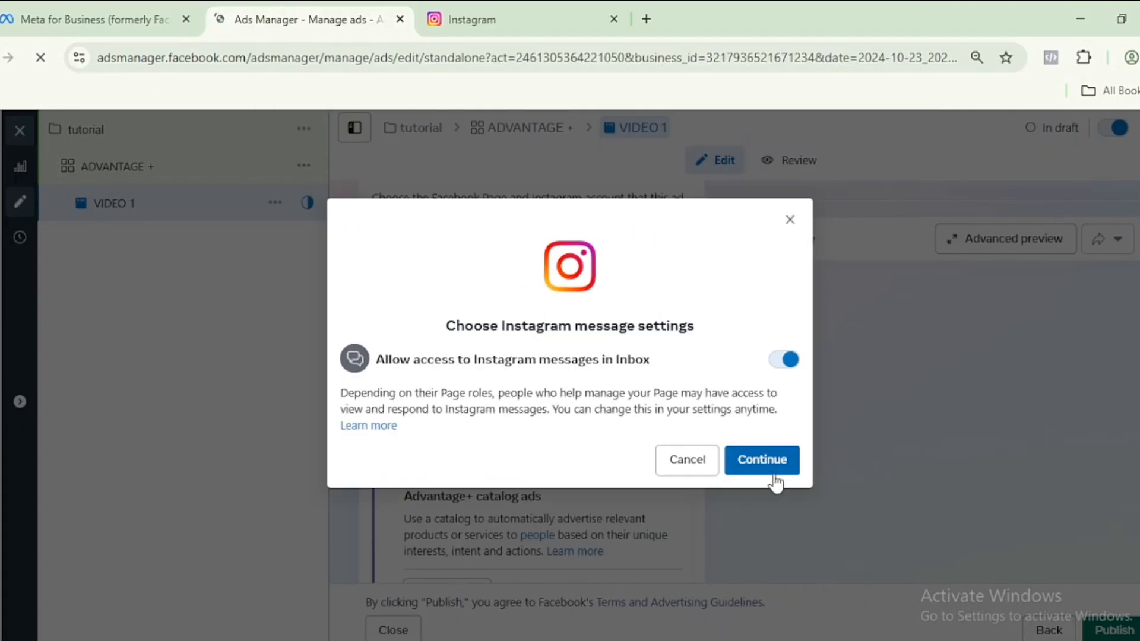
click(764, 461)
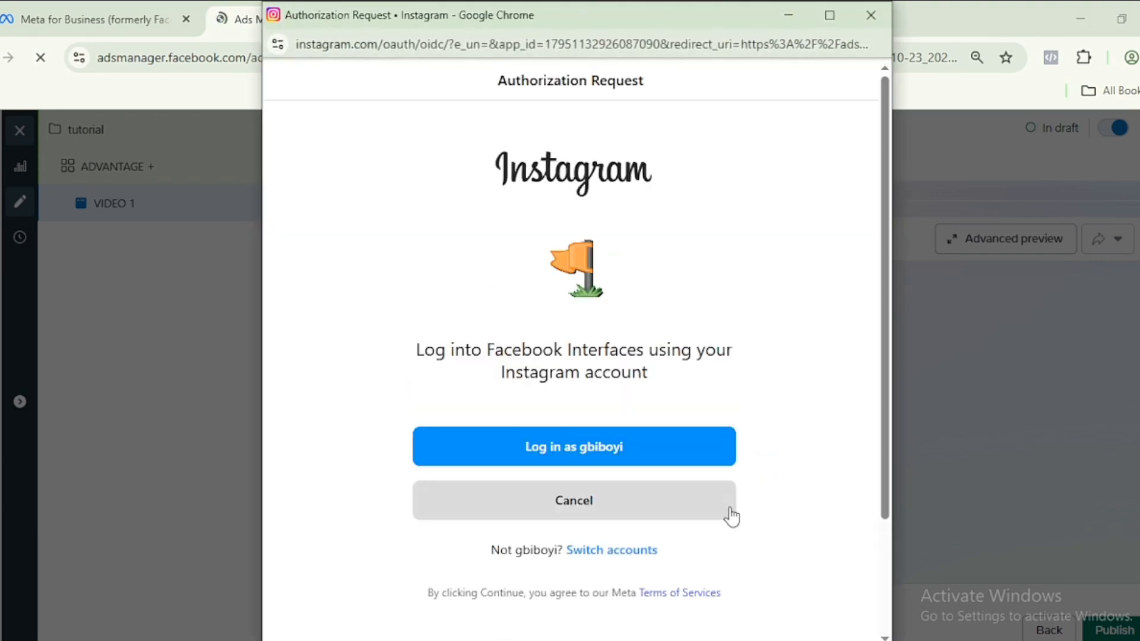
click(614, 457)
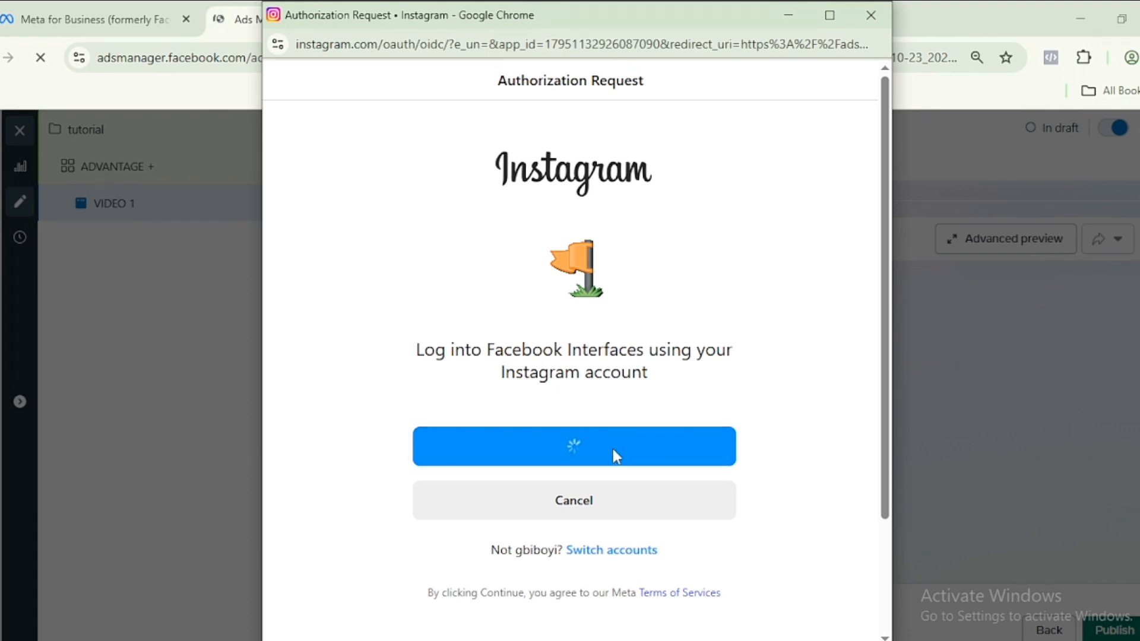
Step: Set the Instagram professional account type to Business and proceed to the category selection
click(684, 425)
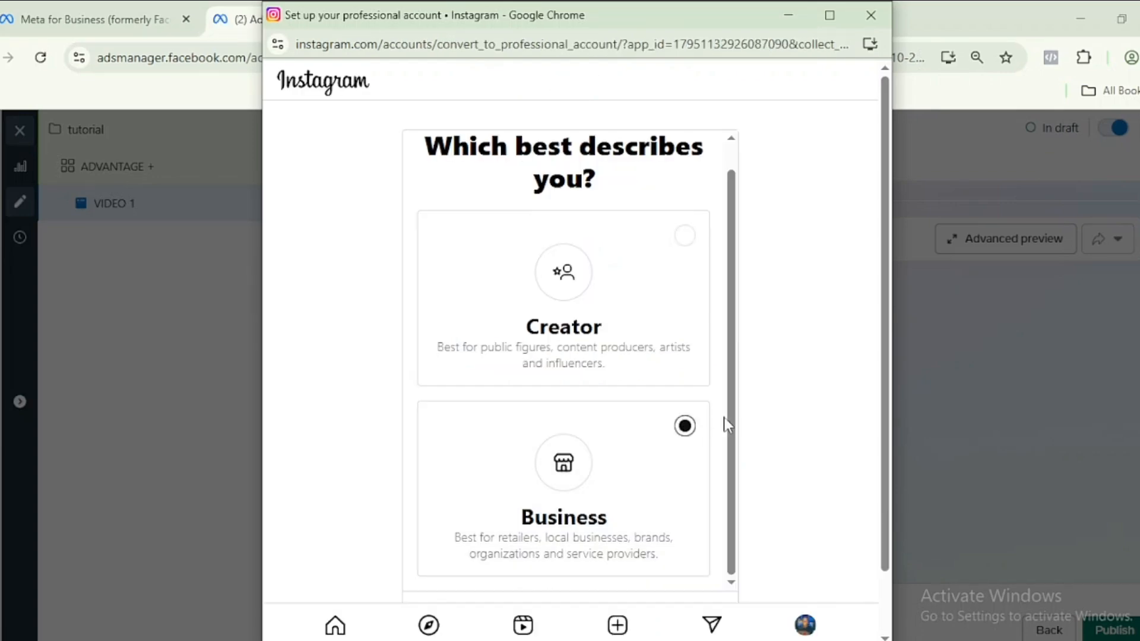
scroll(888, 560, down, 1)
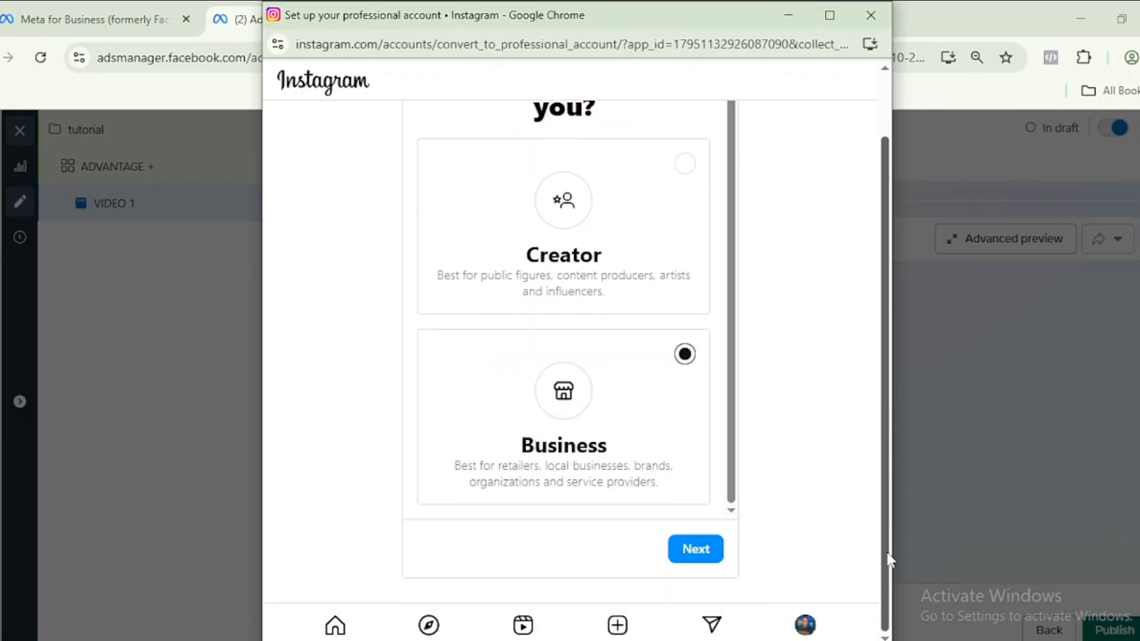
click(702, 555)
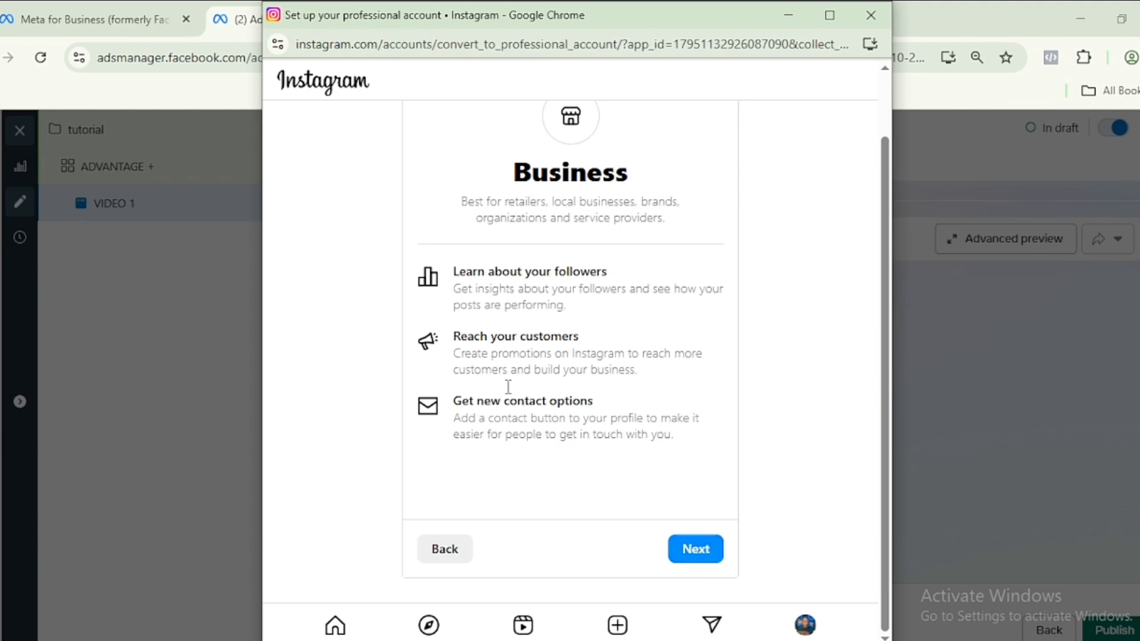
click(693, 553)
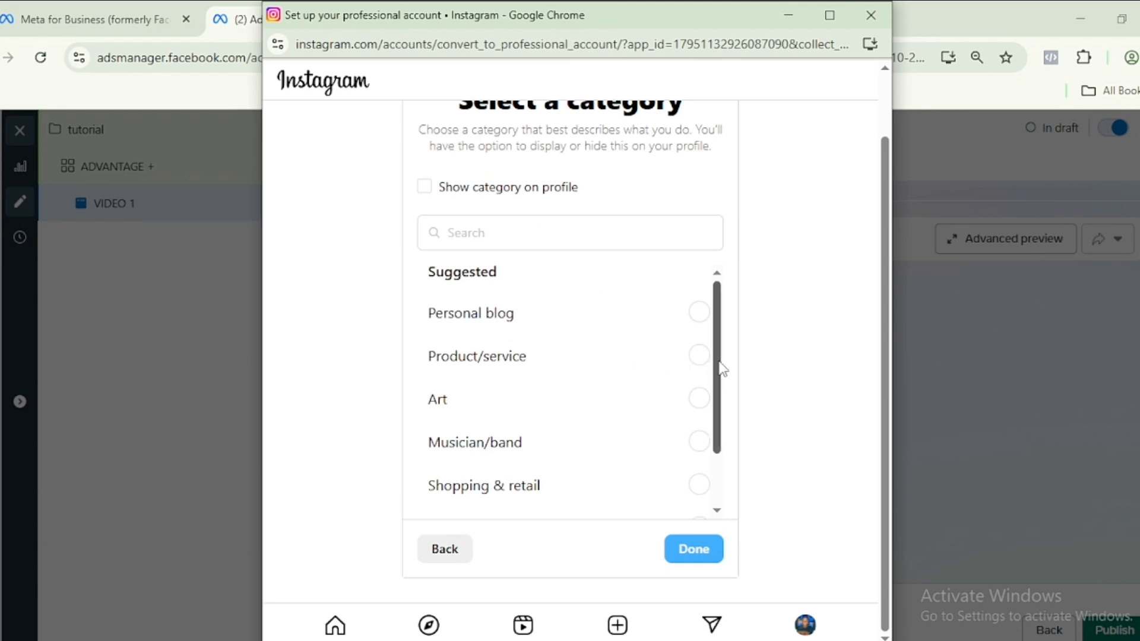
Step: Set the Instagram business category to Product/service, show the category on the profile, and confirm the selection
drag(712, 359, 730, 375)
click(696, 346)
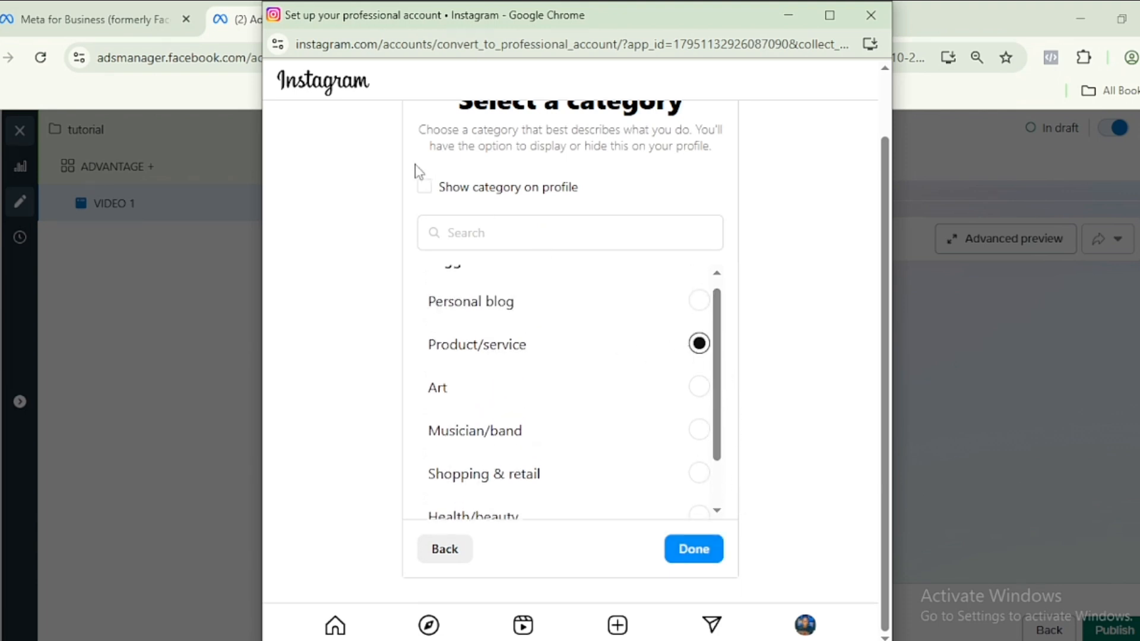
click(424, 187)
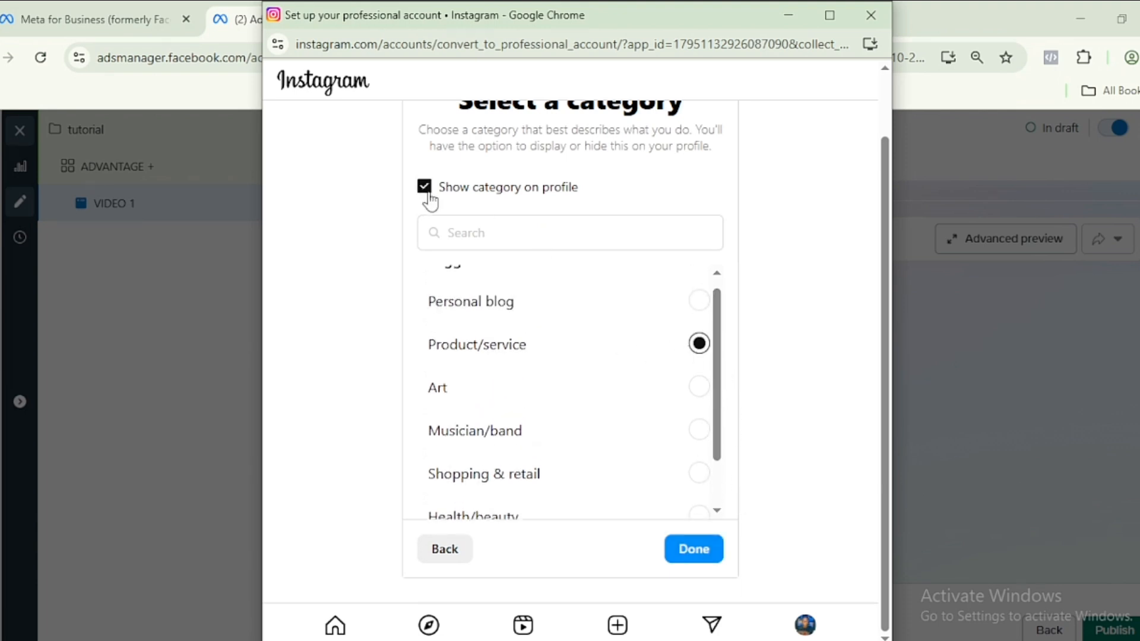
click(697, 548)
click(574, 407)
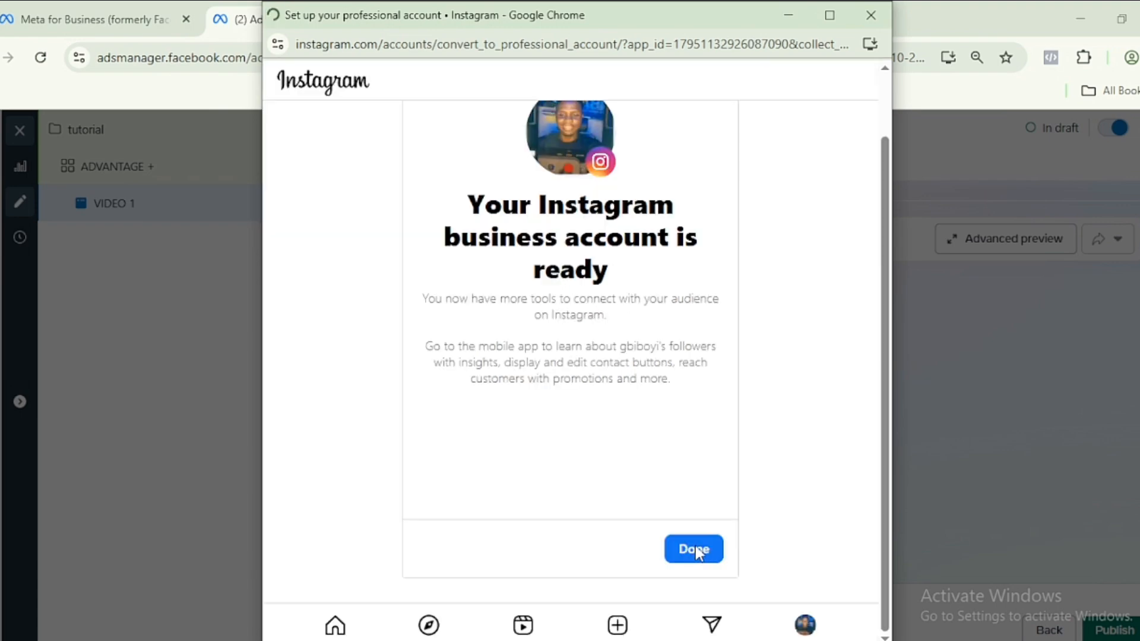
Step: Finish the Instagram business account setup and complete the connection to the Facebook Page
click(695, 546)
click(761, 458)
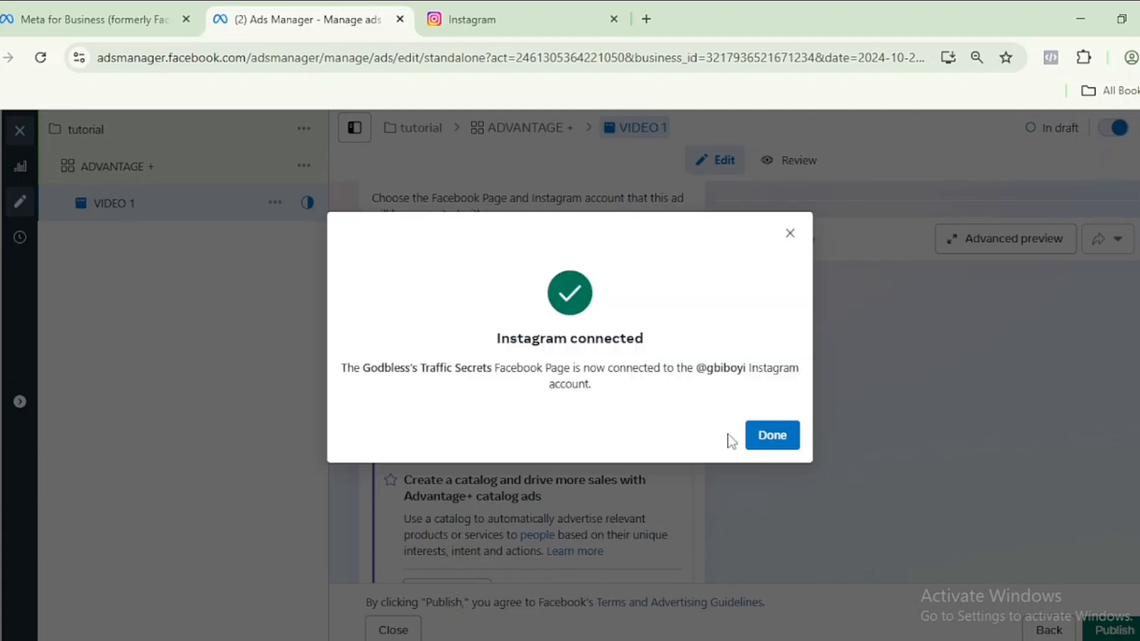
click(772, 438)
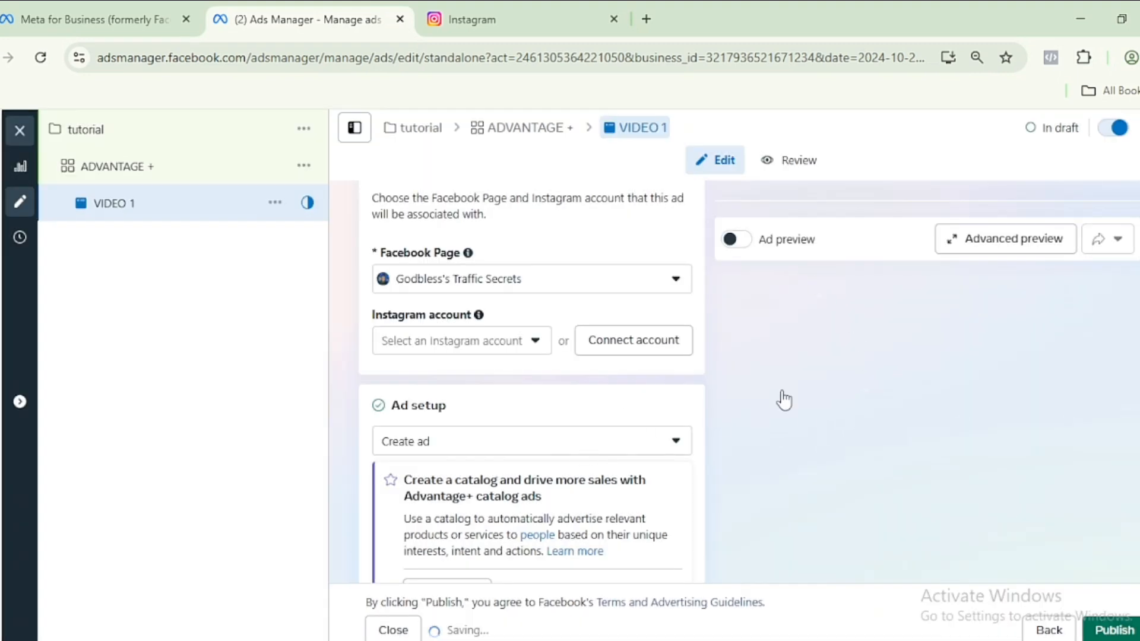
Step: Check the Instagram site and the ad's Identity section for the connected Facebook Page and Instagram account
click(110, 20)
click(542, 11)
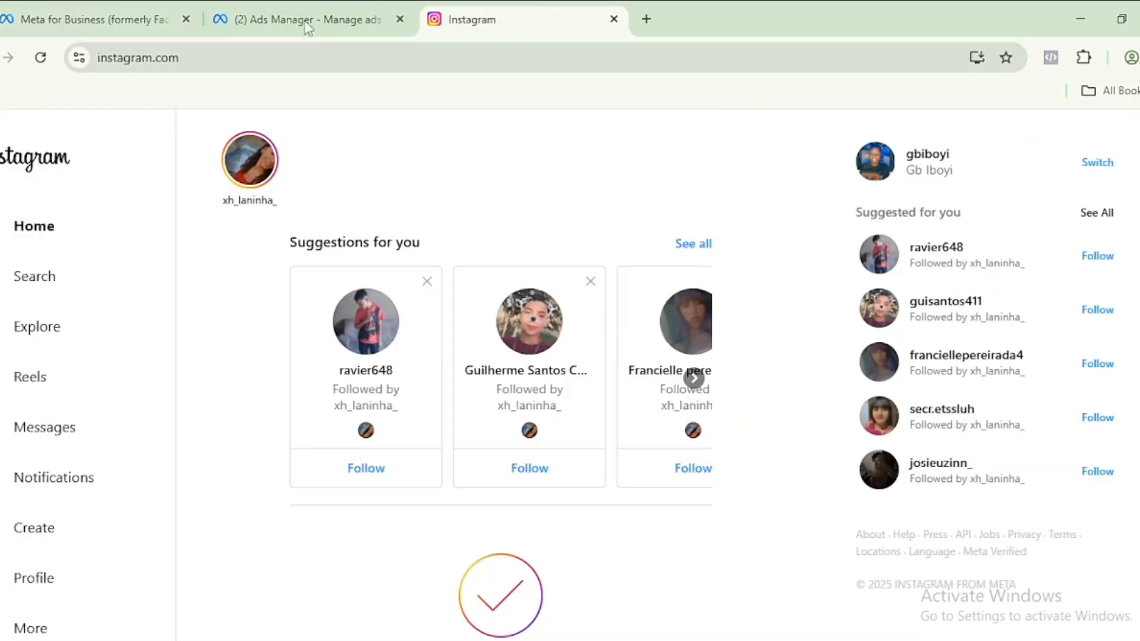
click(305, 21)
scroll(532, 380, up, 4)
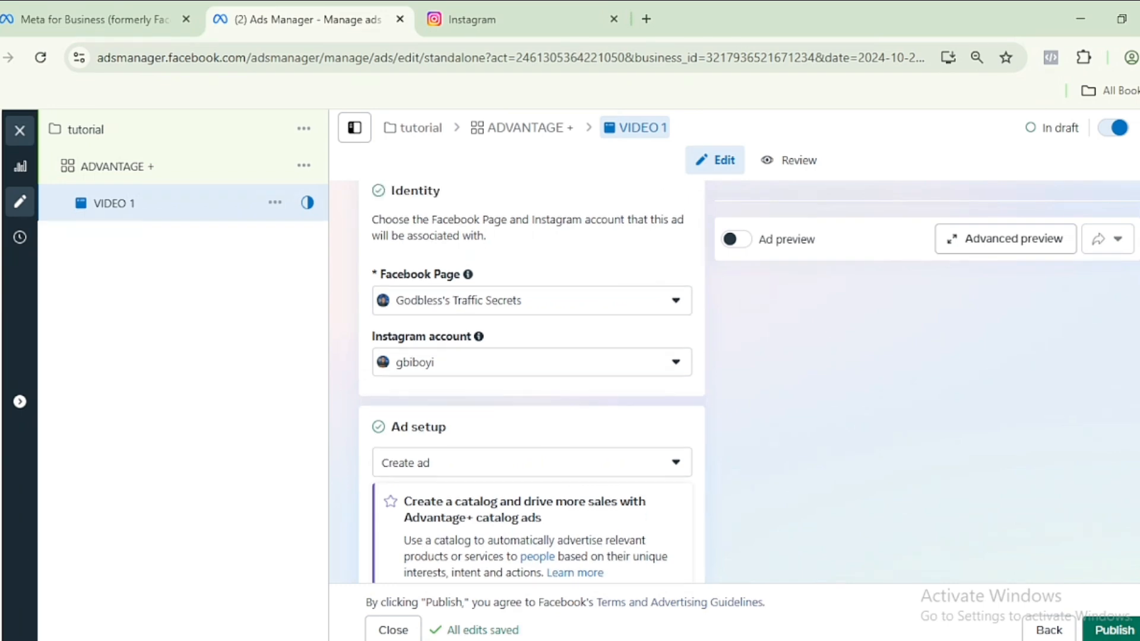
scroll(532, 380, down, 5)
scroll(531, 380, down, 10)
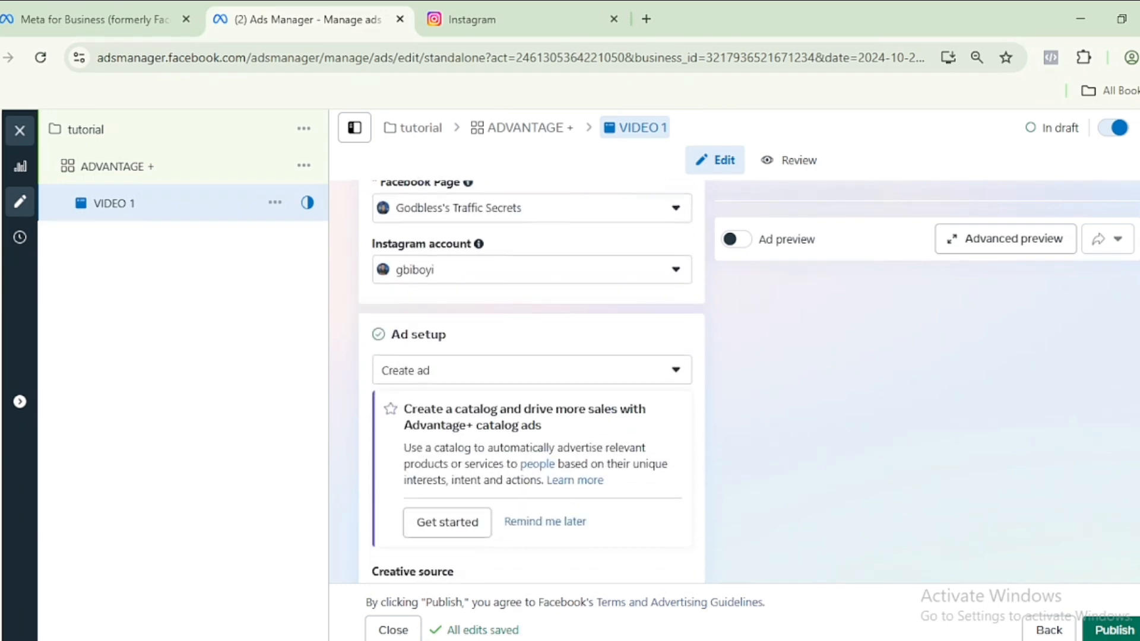
scroll(531, 380, up, 10)
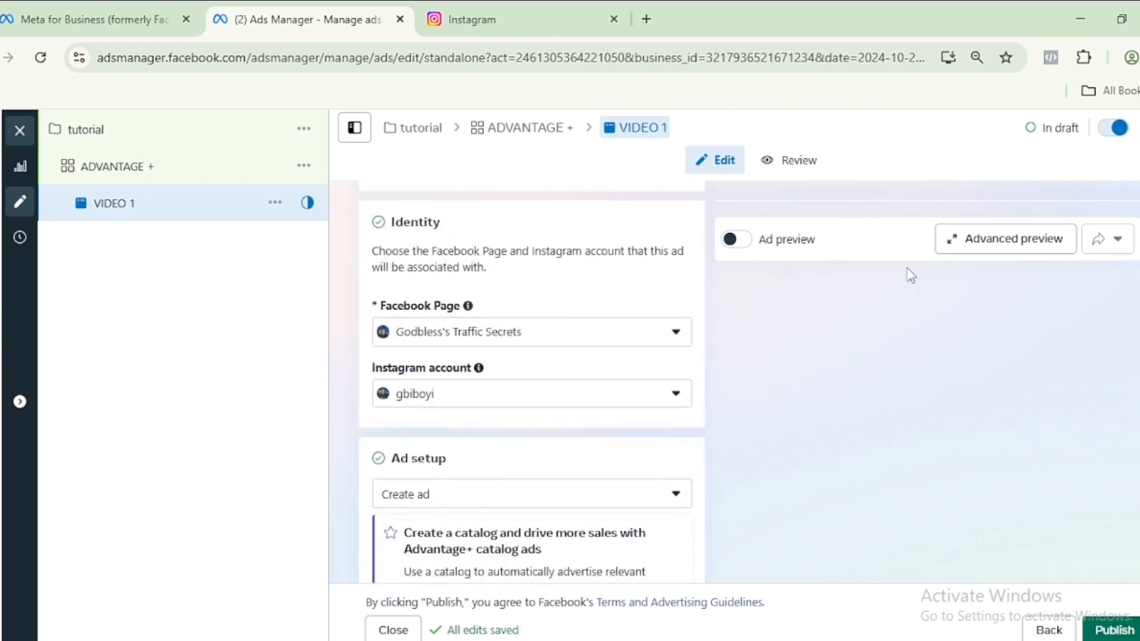
click(662, 332)
click(662, 331)
scroll(588, 486, down, 2)
scroll(588, 487, up, 3)
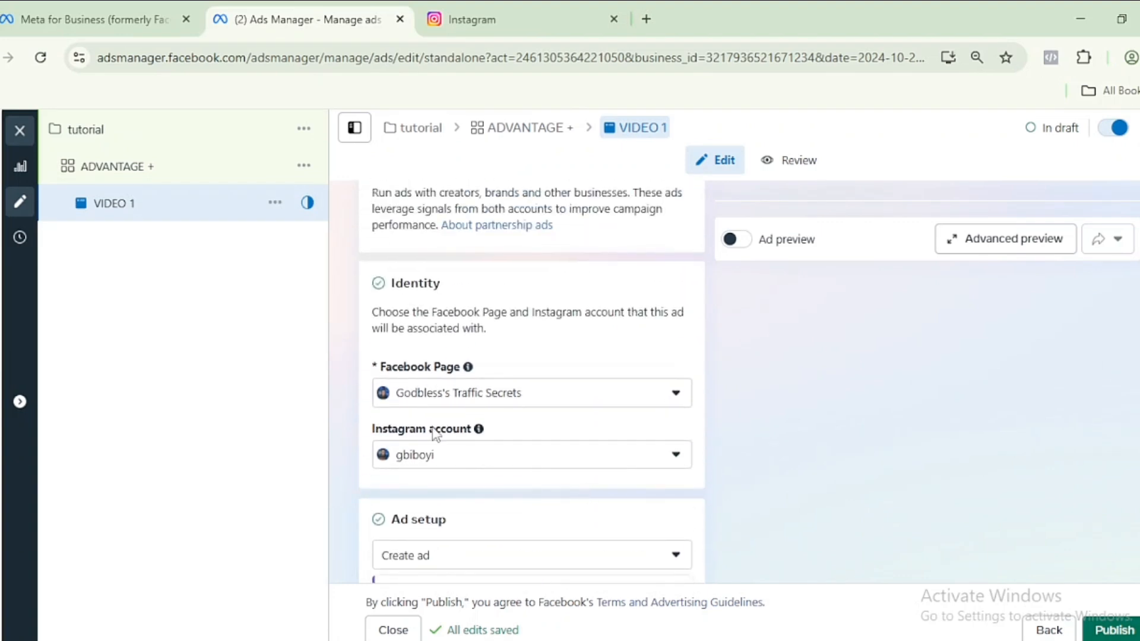
click(471, 458)
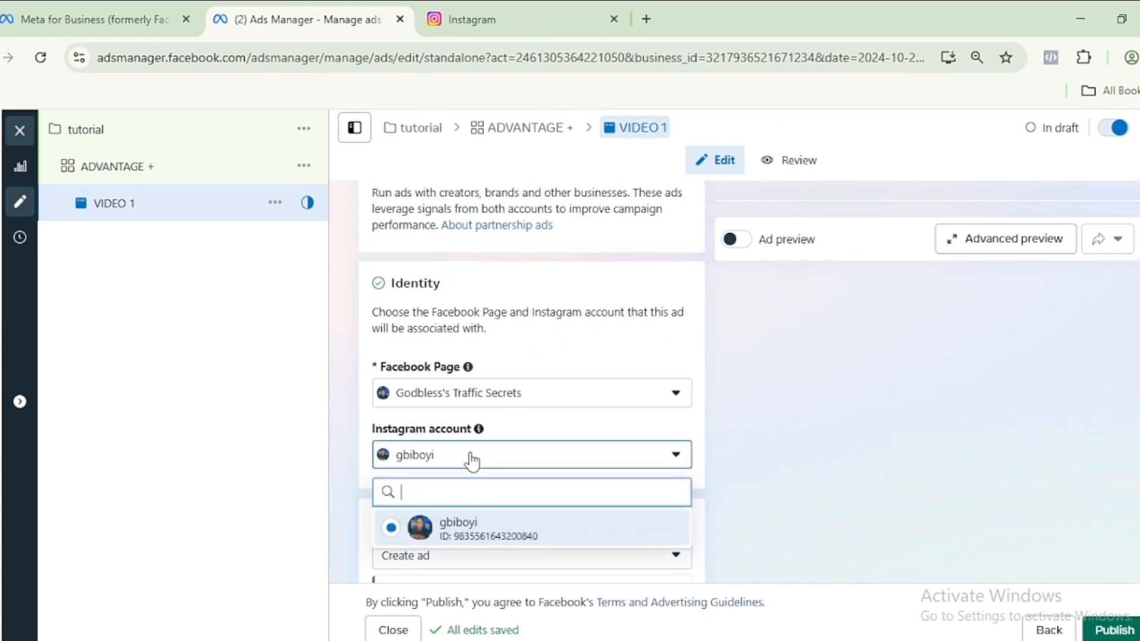
click(938, 467)
Step: Postpone the Advantage+ catalog ads suggestion in the ad setup
scroll(441, 348, down, 5)
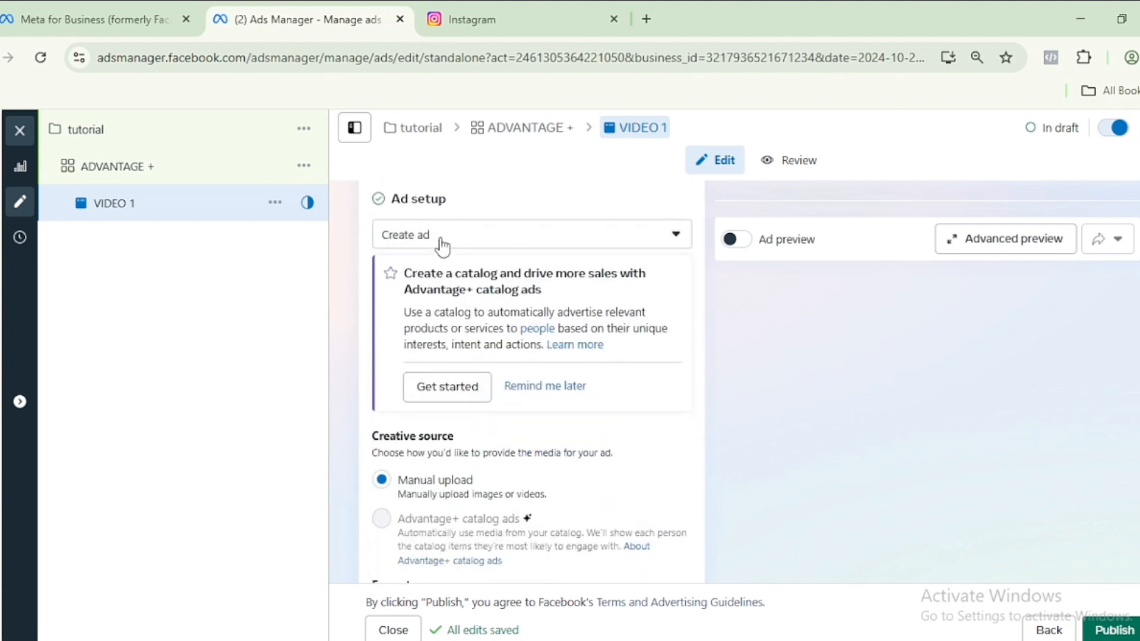
click(567, 387)
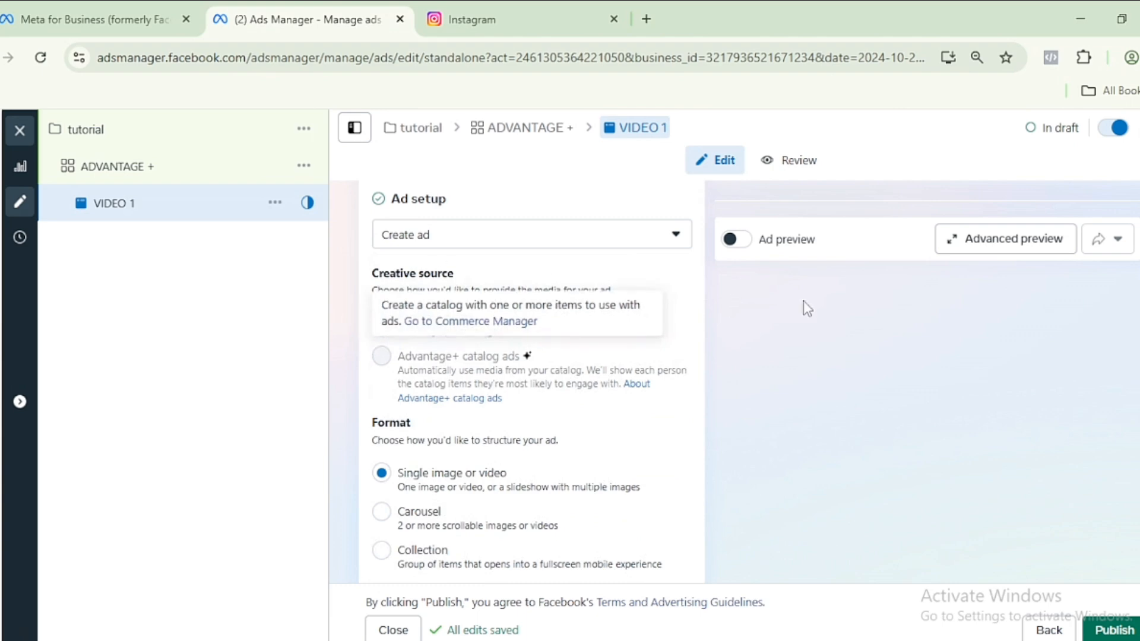
scroll(531, 380, down, 5)
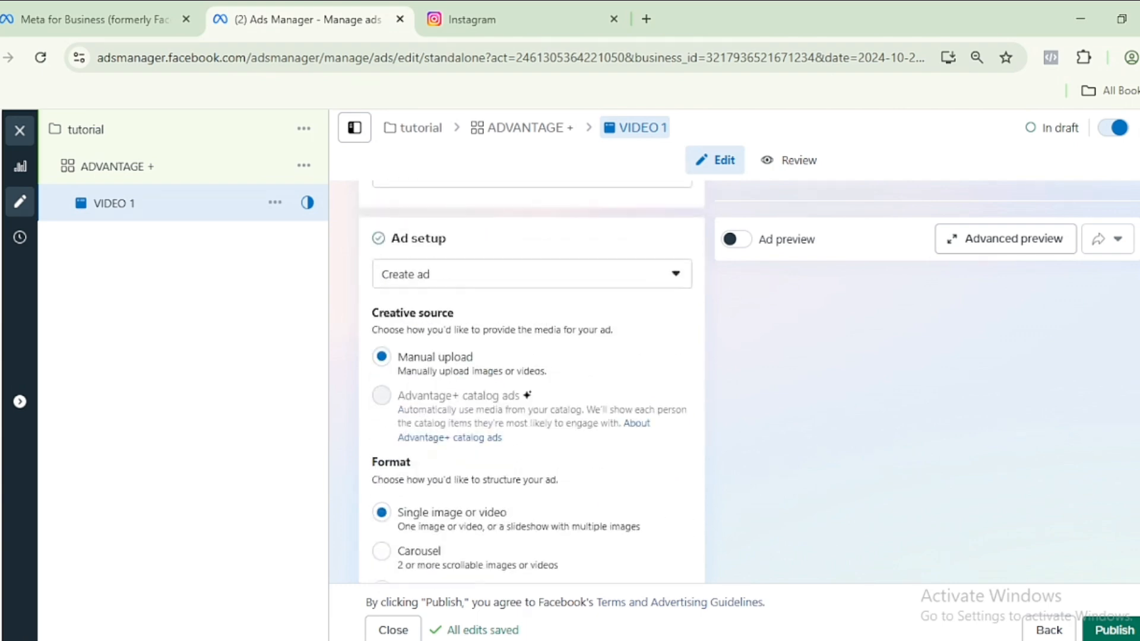
Step: Review the ad's identity, creative source, format, multi-advertiser and destination settings
scroll(531, 380, down, 2)
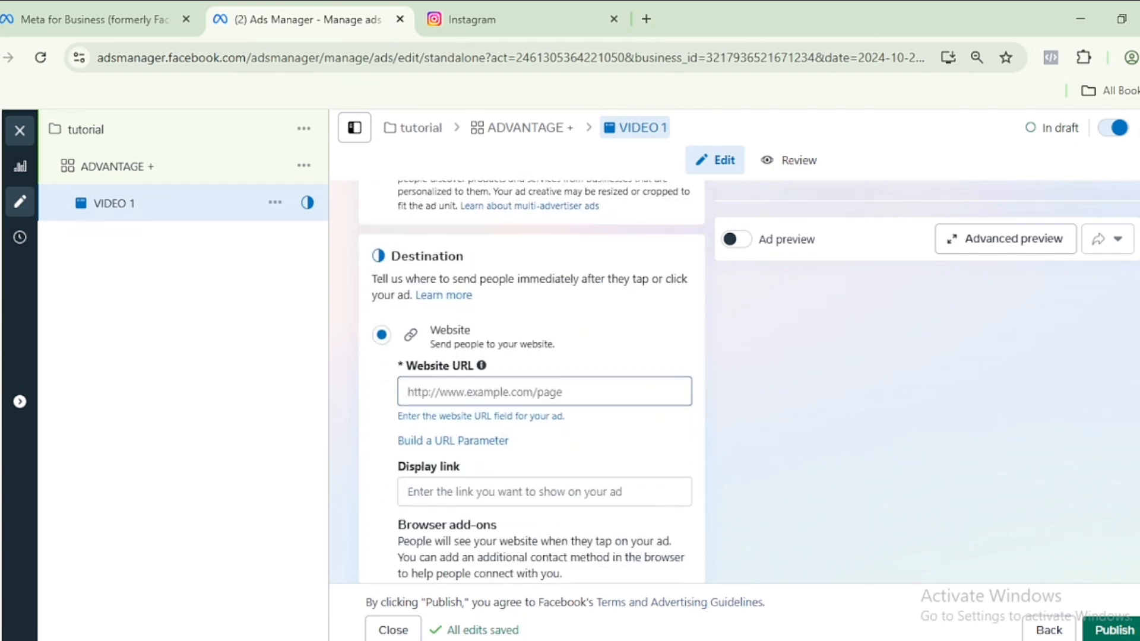
scroll(531, 380, up, 3)
scroll(531, 380, down, 2)
scroll(531, 380, up, 1)
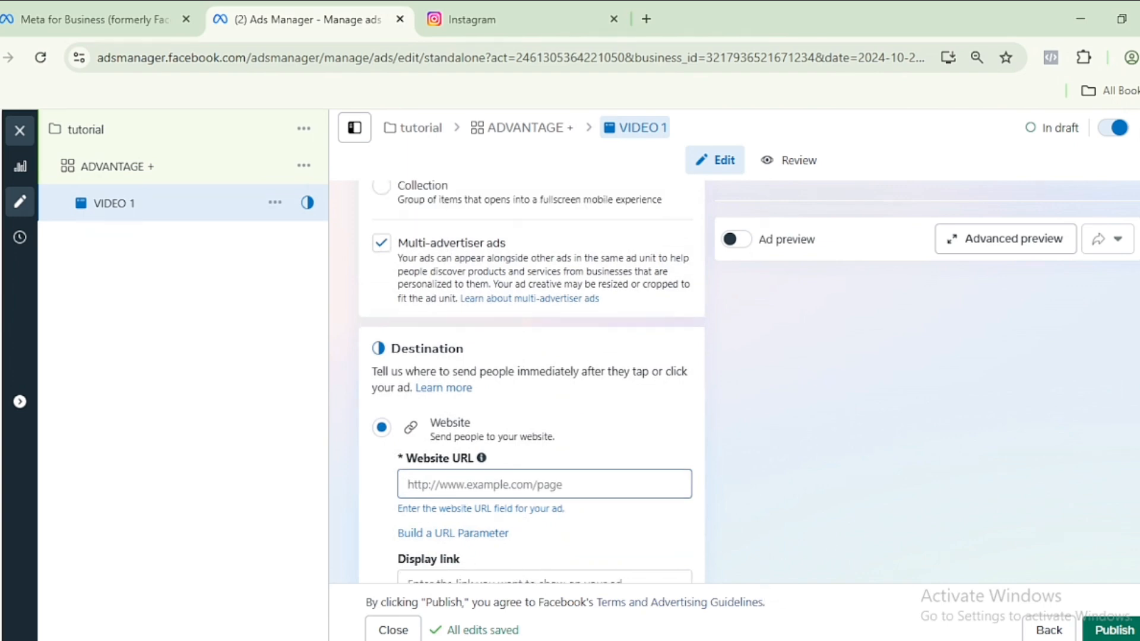
scroll(531, 380, up, 10)
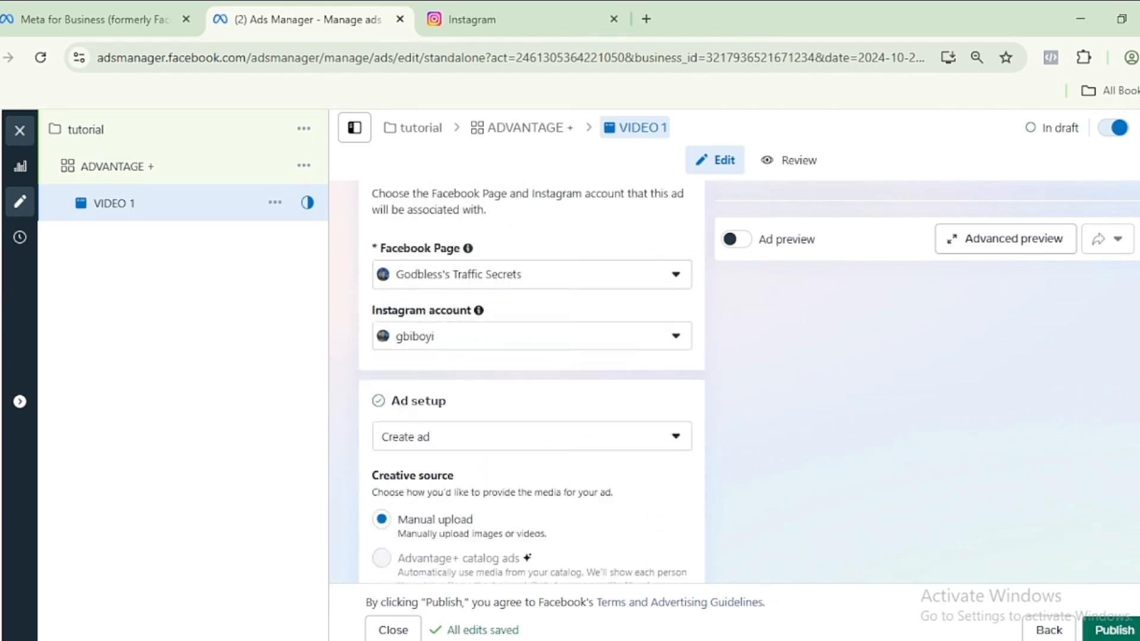
scroll(532, 380, up, 2)
scroll(532, 380, down, 6)
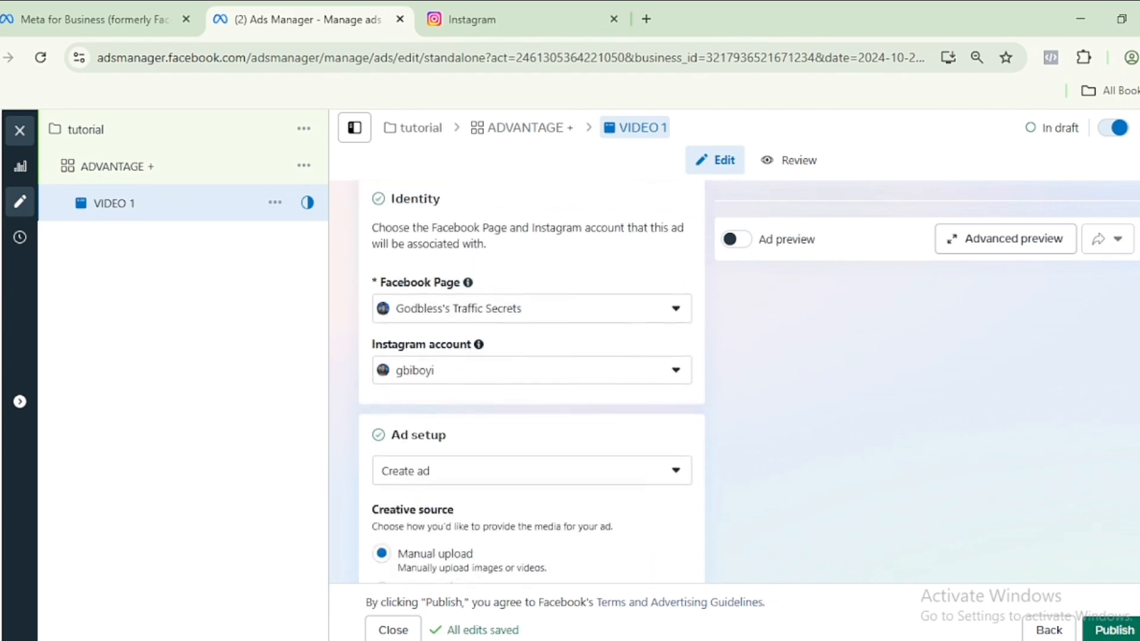
scroll(532, 380, up, 2)
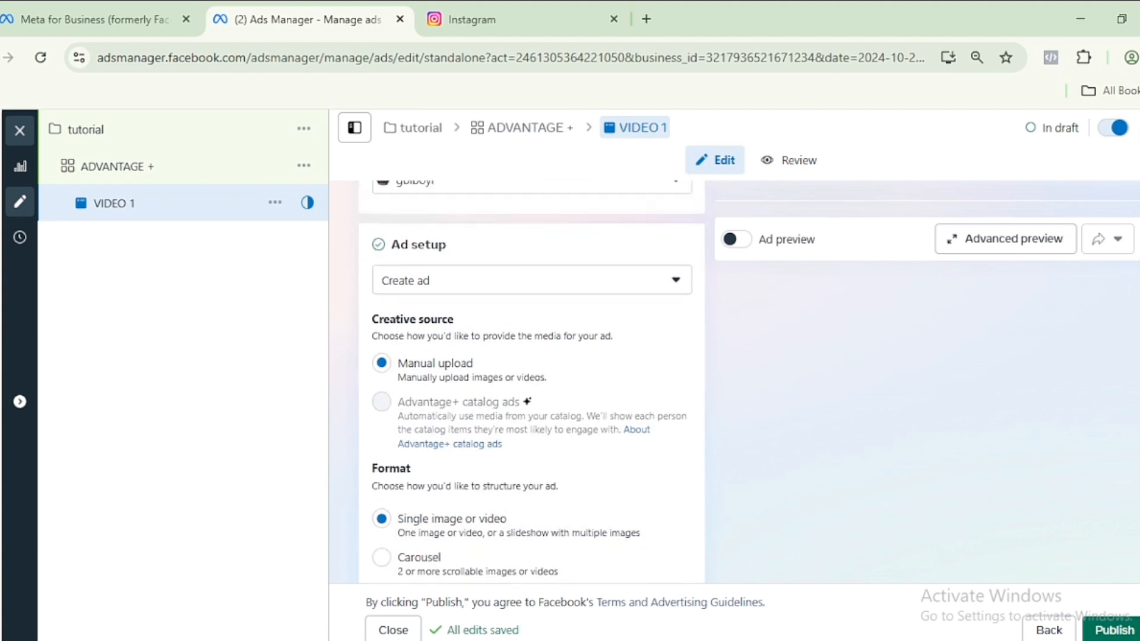
scroll(531, 380, down, 3)
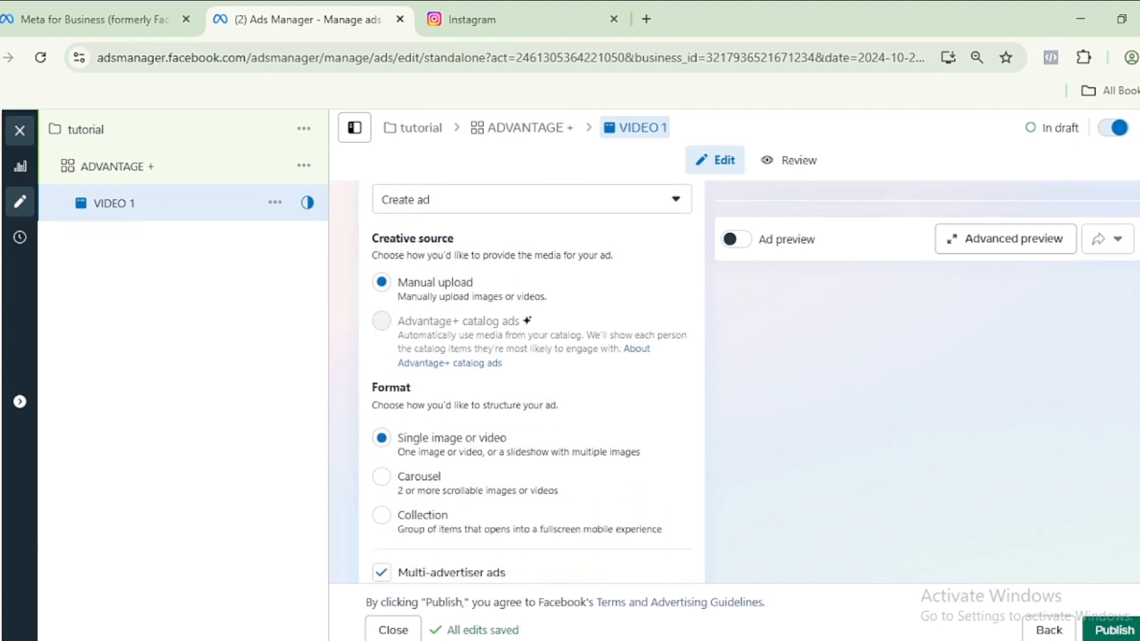
scroll(531, 380, down, 2)
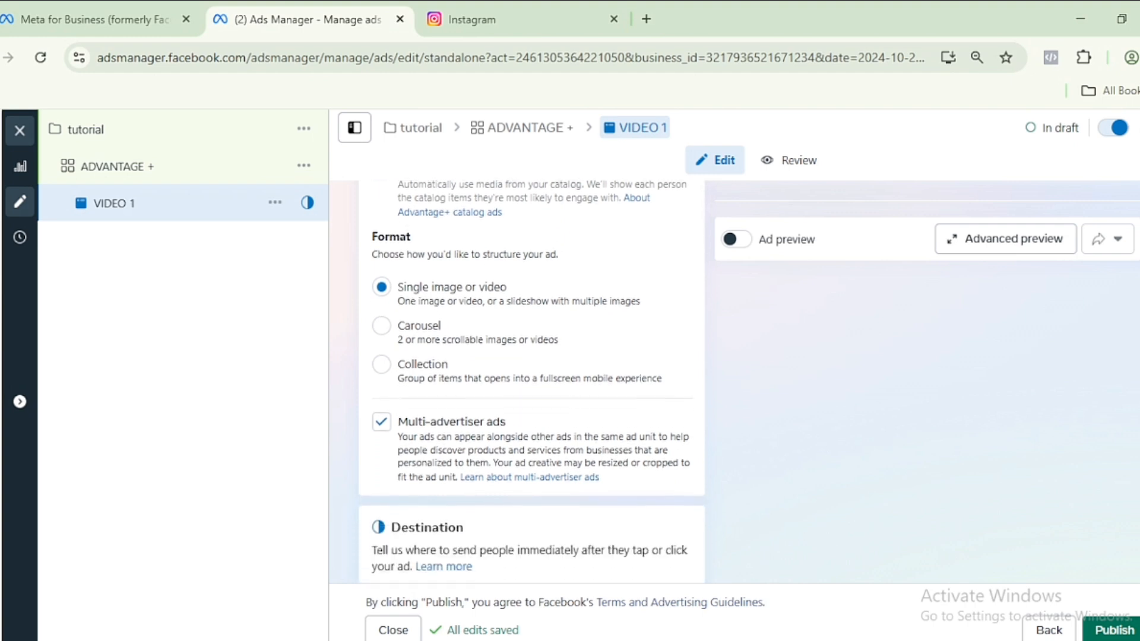
scroll(531, 379, down, 3)
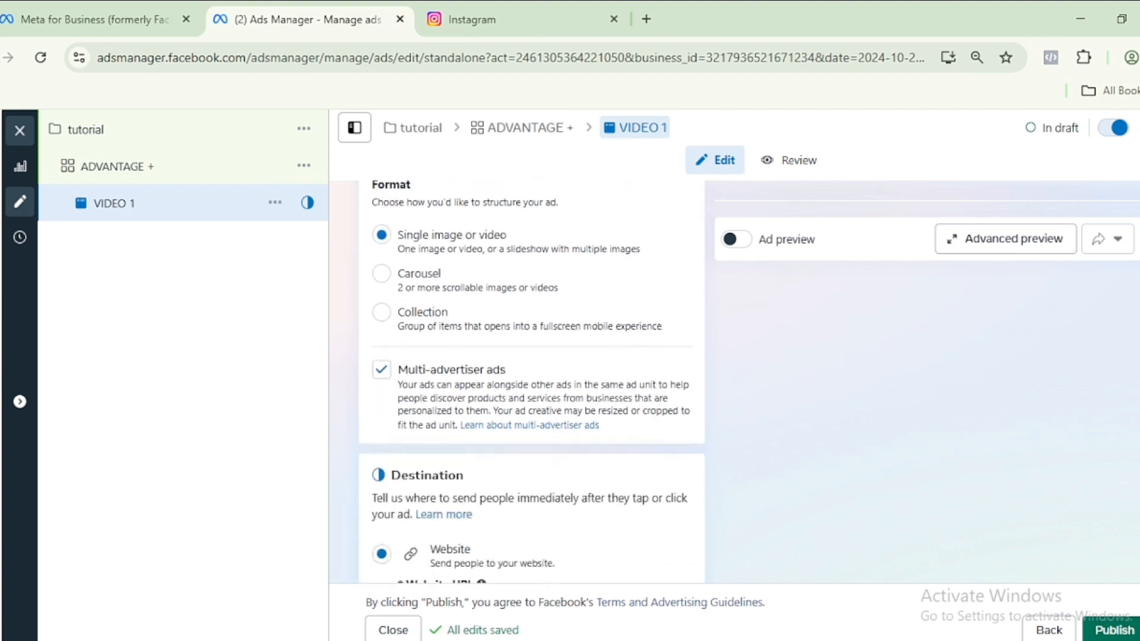
scroll(693, 364, down, 3)
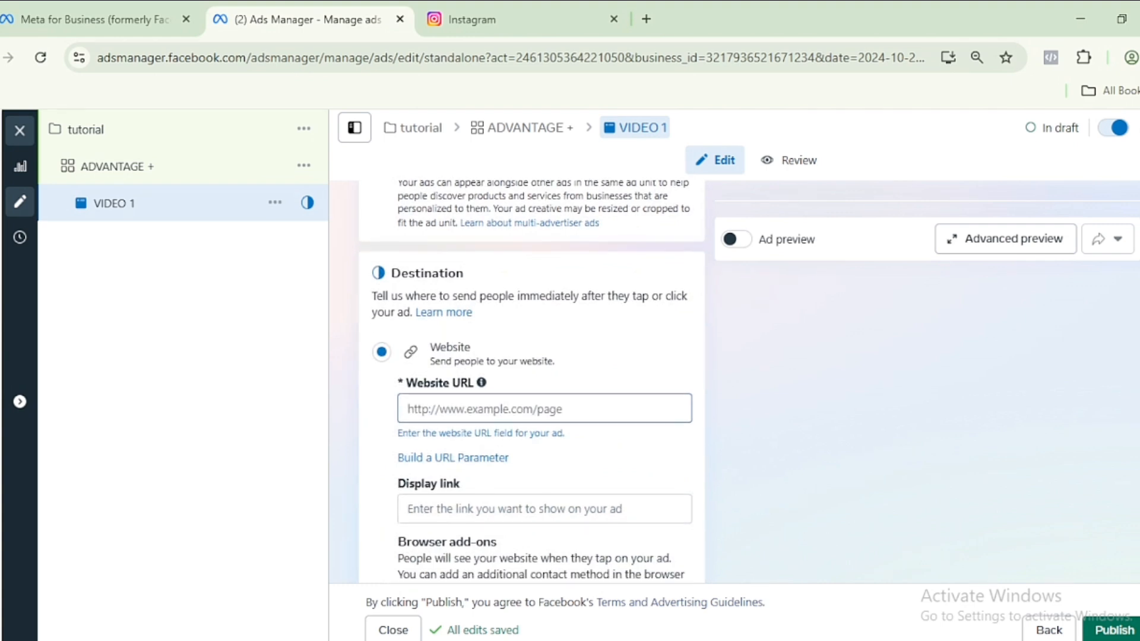
click(565, 357)
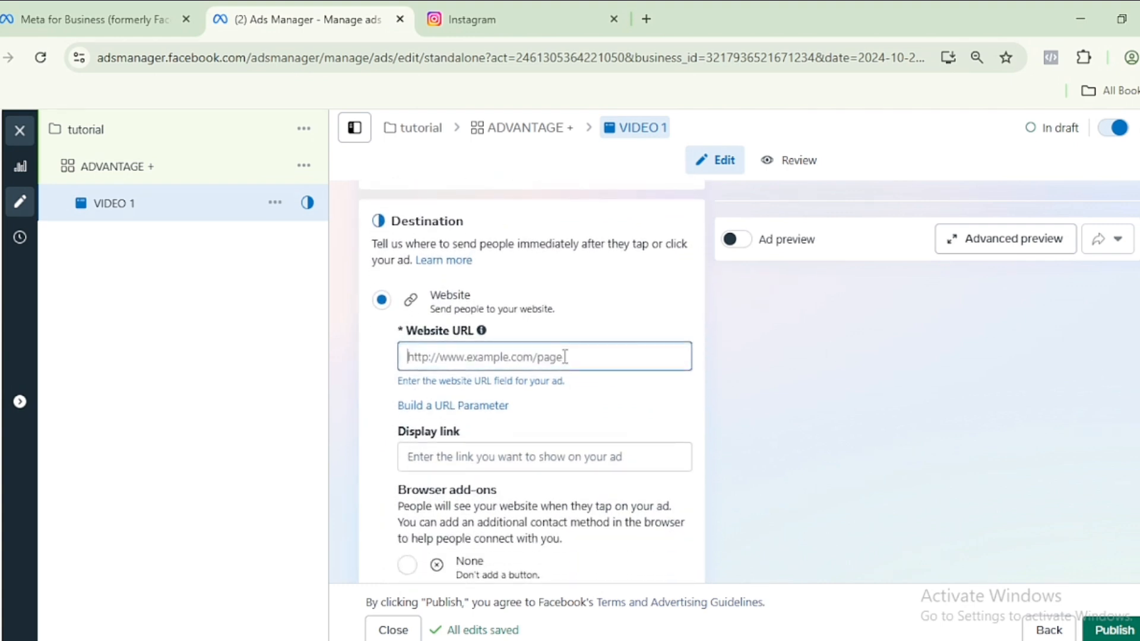
text(https://newbietopromax.systeme.io/thankyou)
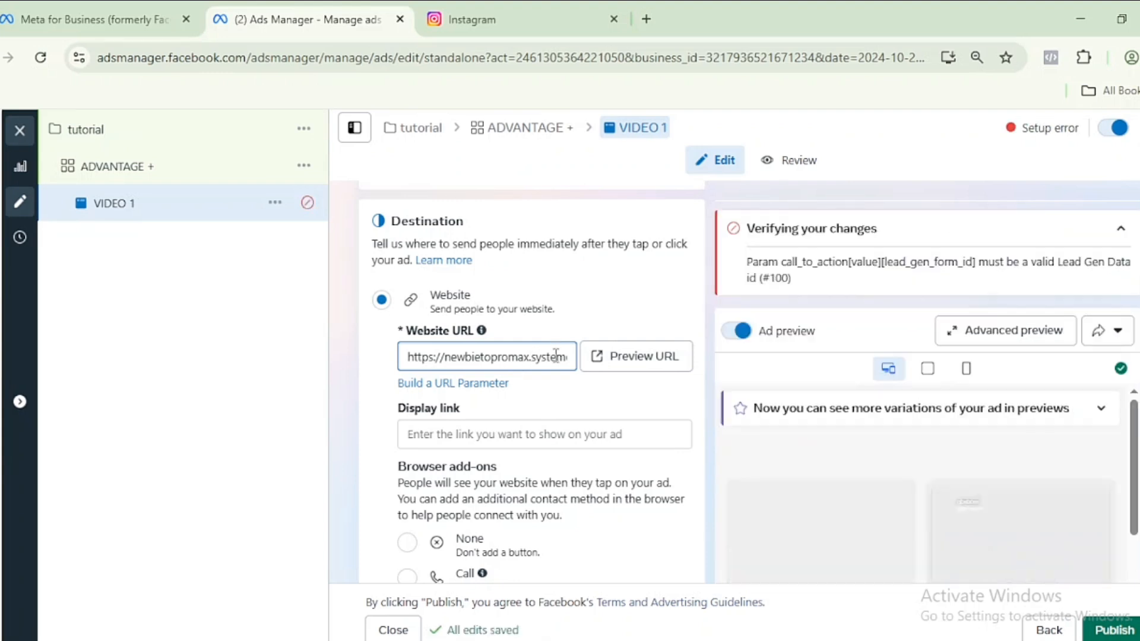
Step: Set the destination's browser add-ons to None instead of the instant form
scroll(531, 379, down, 1)
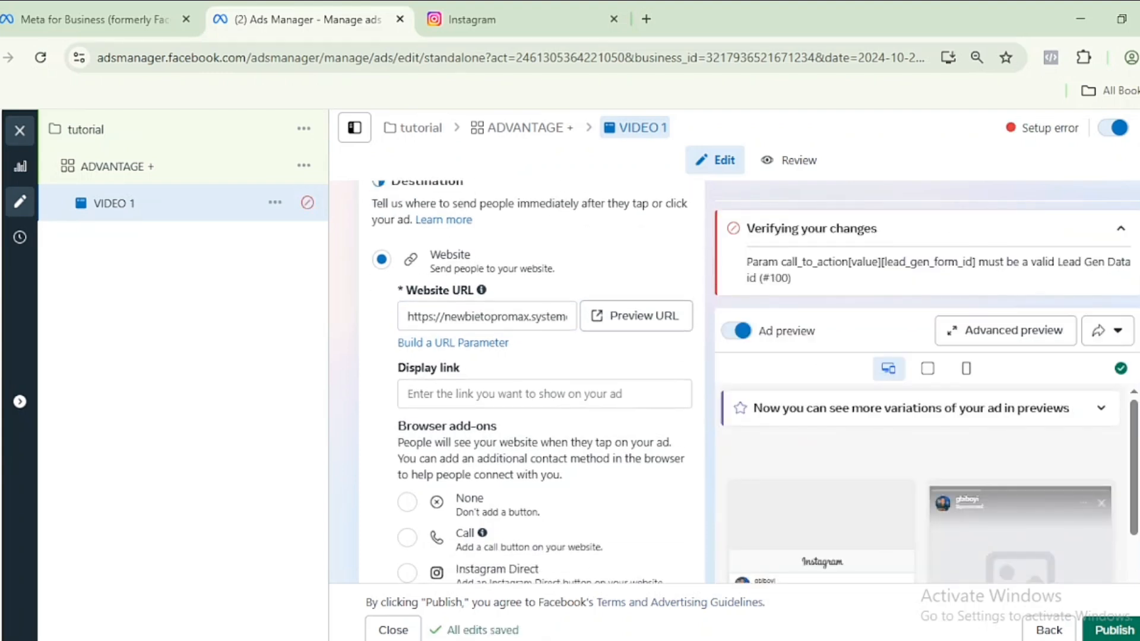
scroll(415, 357, down, 3)
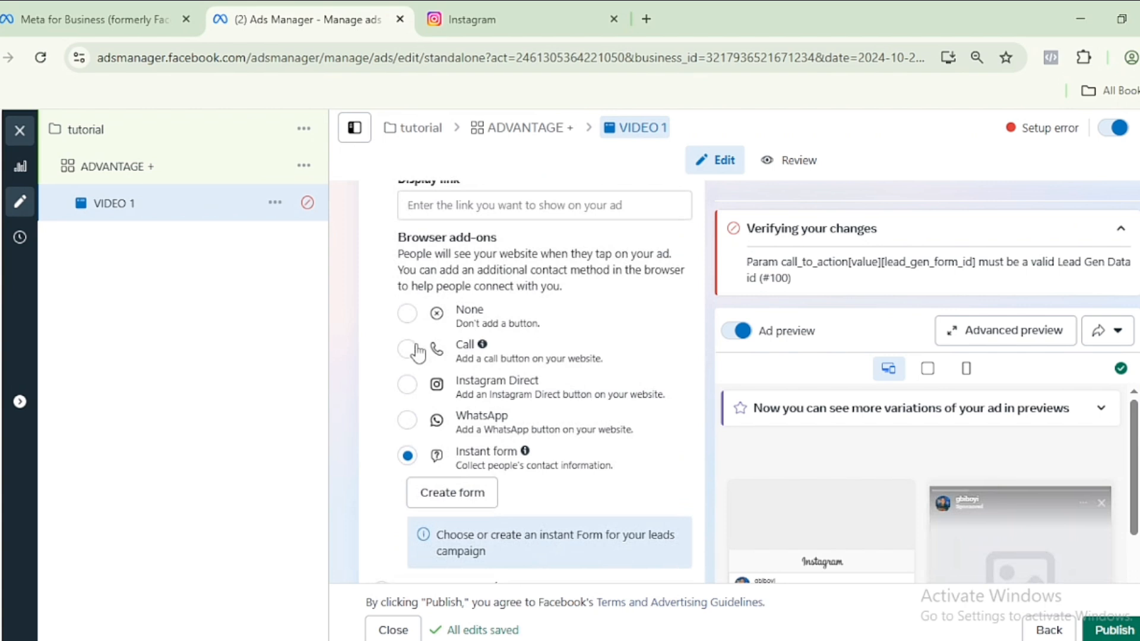
click(406, 315)
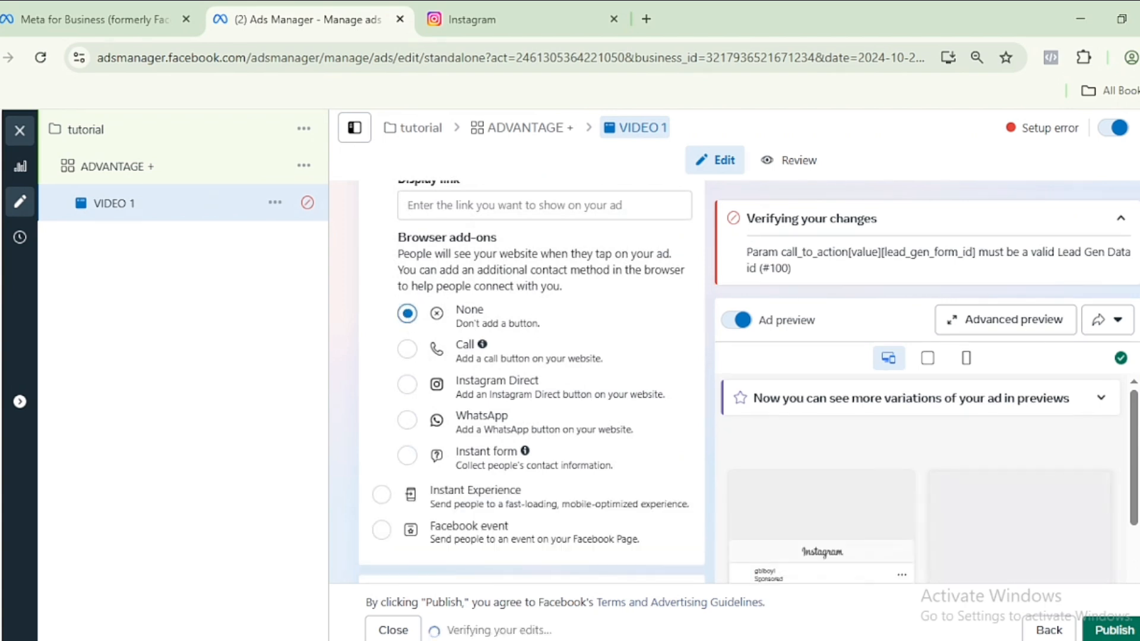
Step: Start setting up the ad creative as an image ad
scroll(403, 321, down, 3)
scroll(531, 410, down, 1)
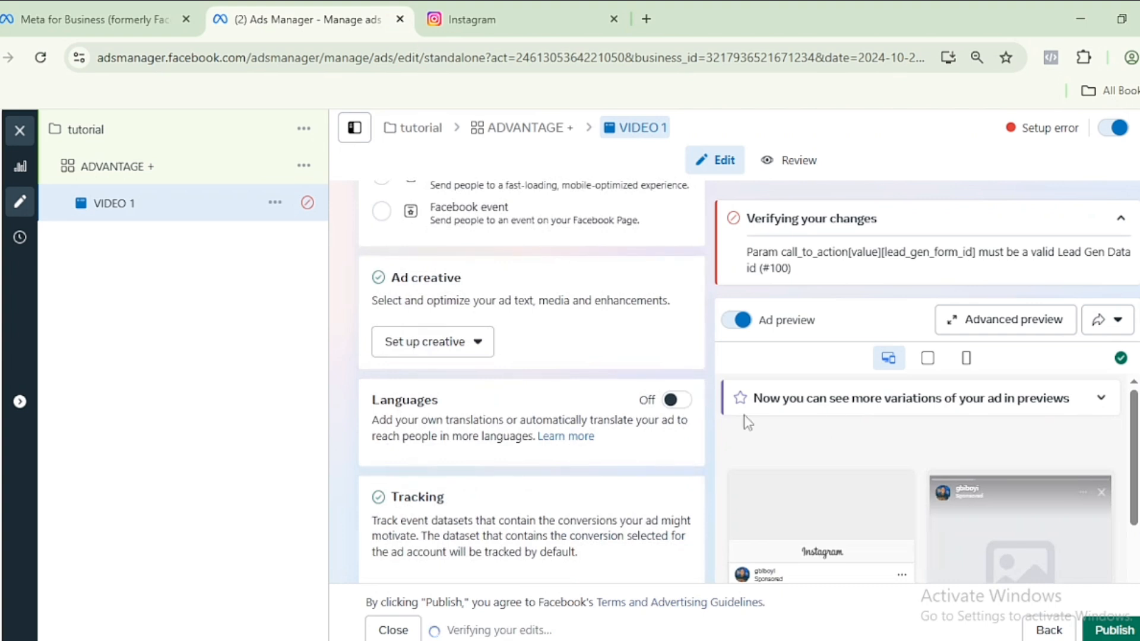
click(427, 356)
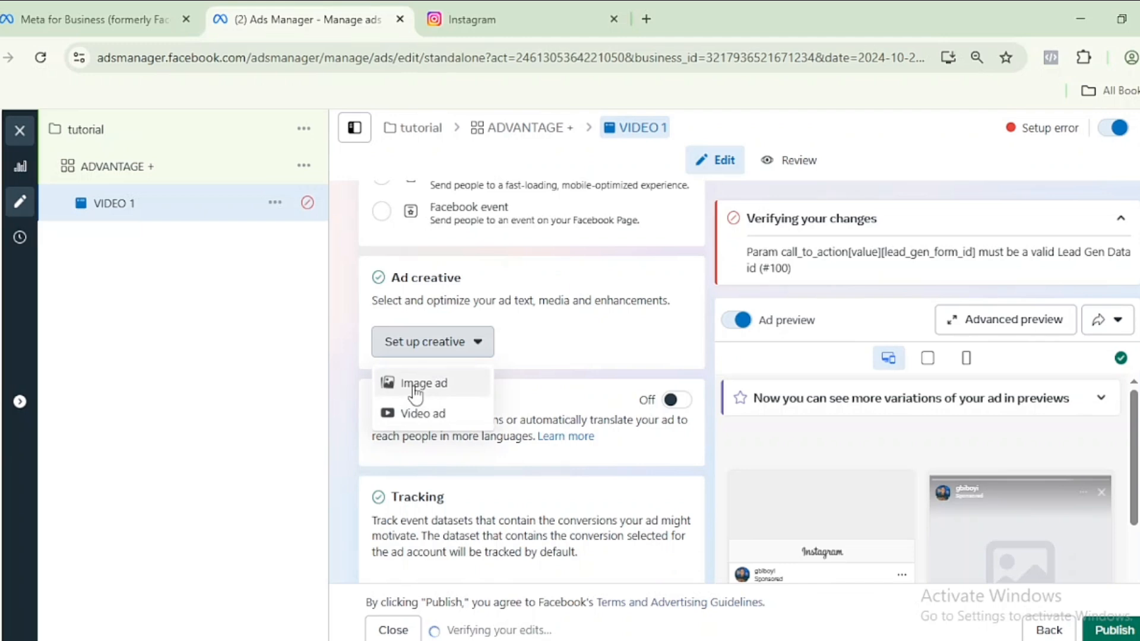
click(417, 385)
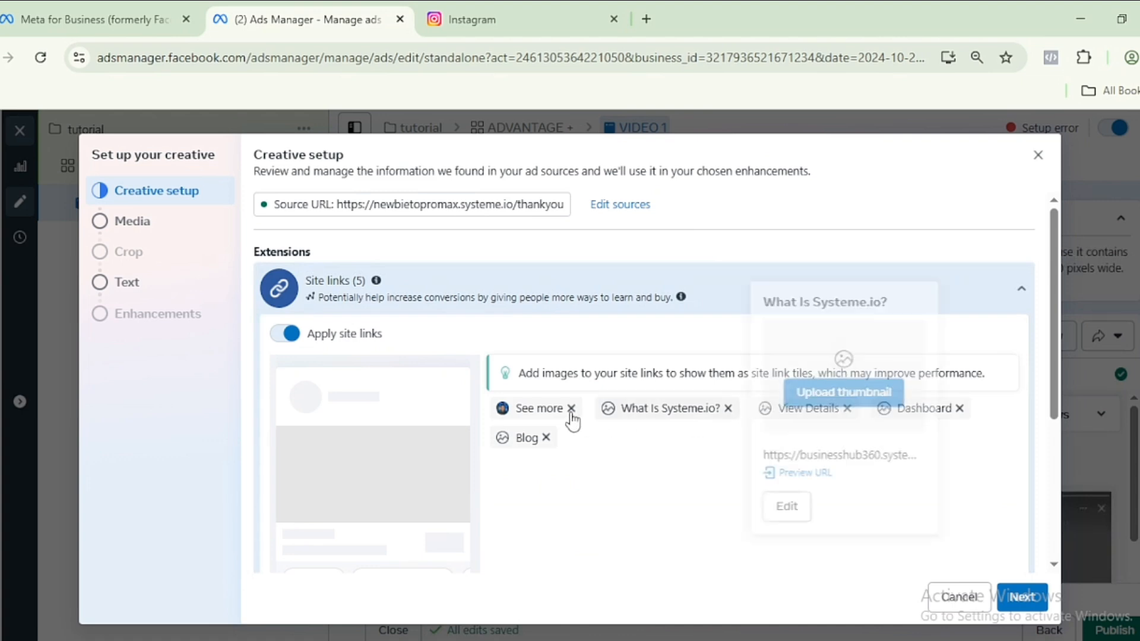
Step: Remove all the suggested site links from the creative setup and proceed to the media selection
click(728, 408)
click(882, 409)
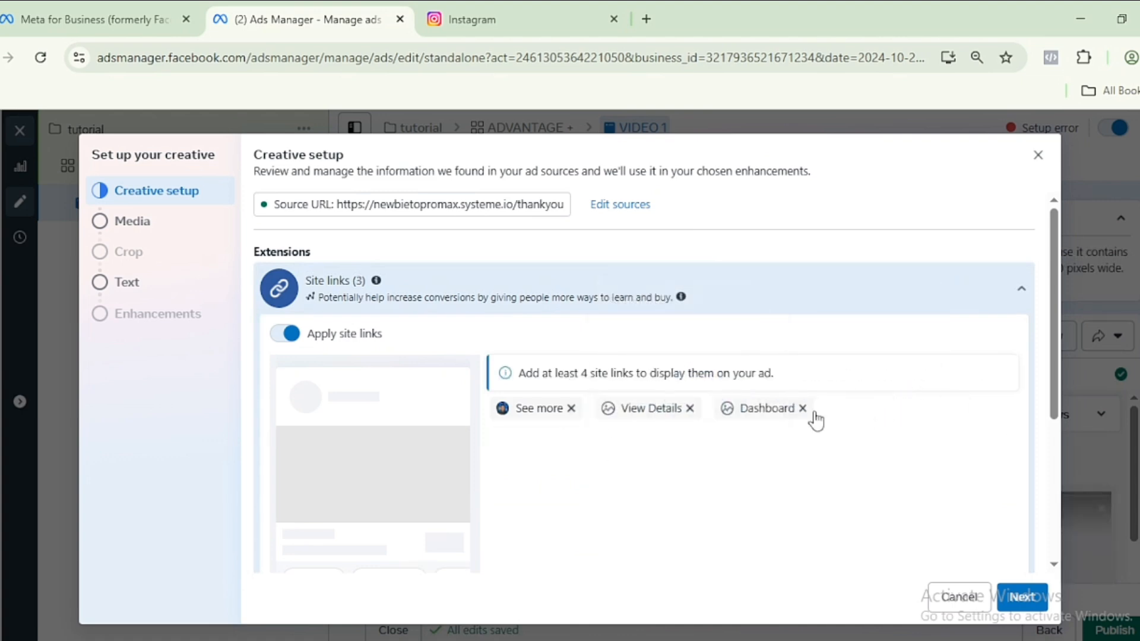
click(803, 408)
click(688, 408)
click(584, 409)
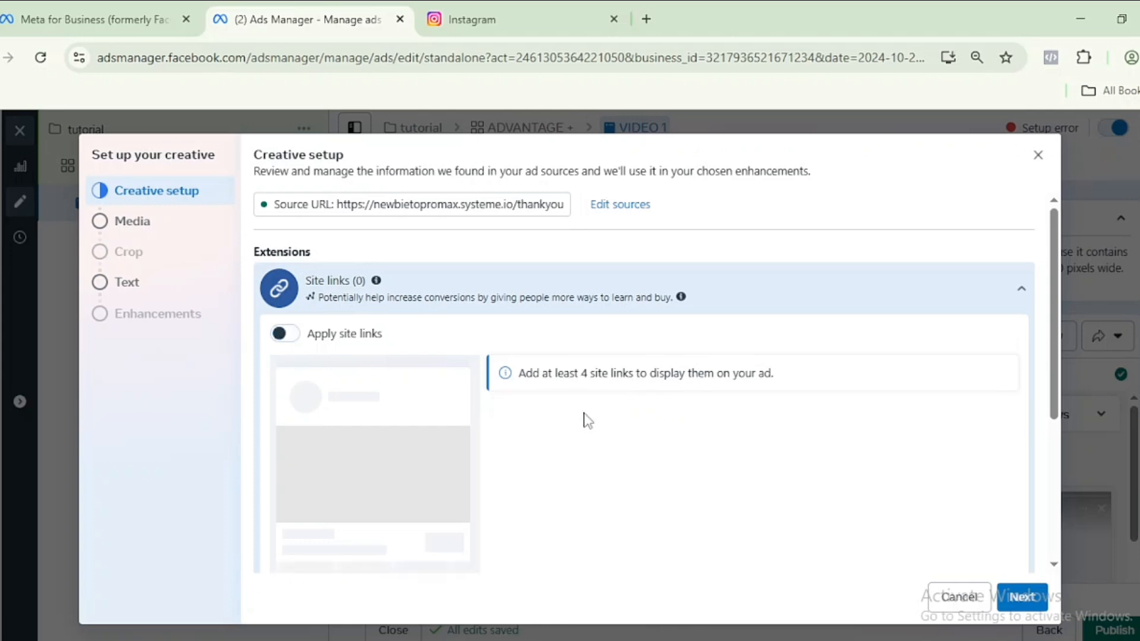
drag(1053, 295, 1053, 244)
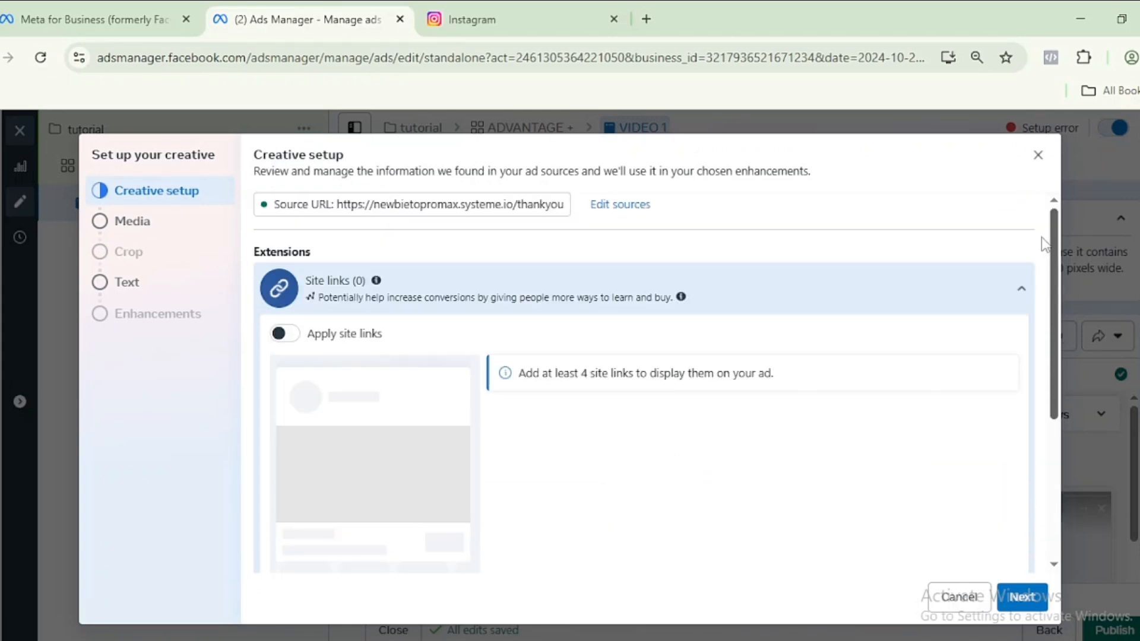
click(133, 222)
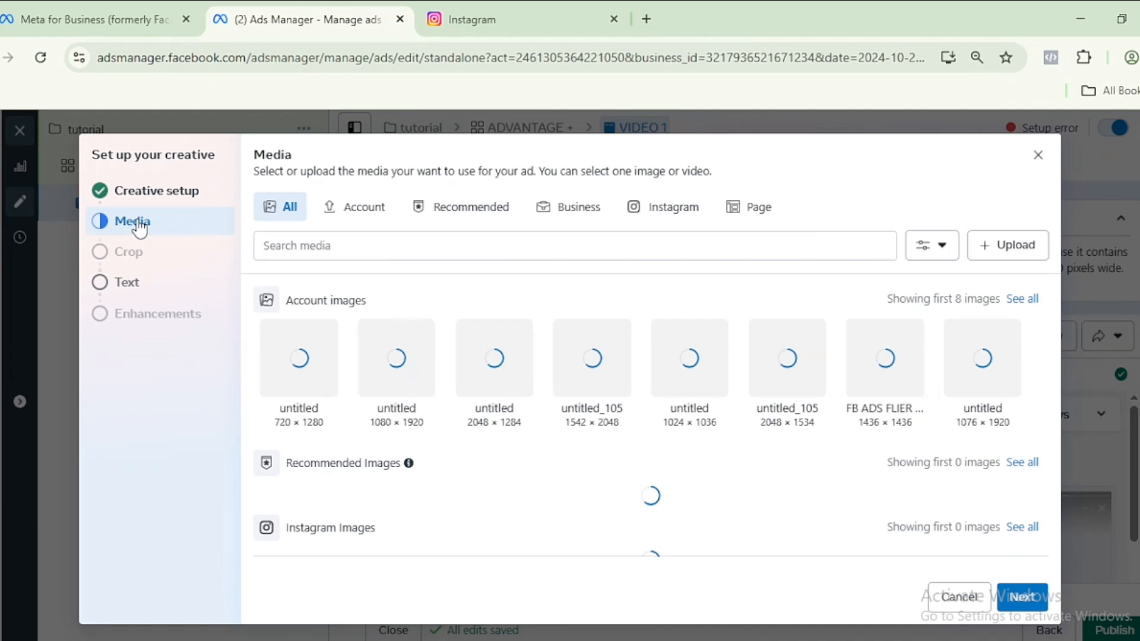
Step: Select the "I Got 99 Problems" account image as the ad media and keep the original square and vertical crops
click(1023, 246)
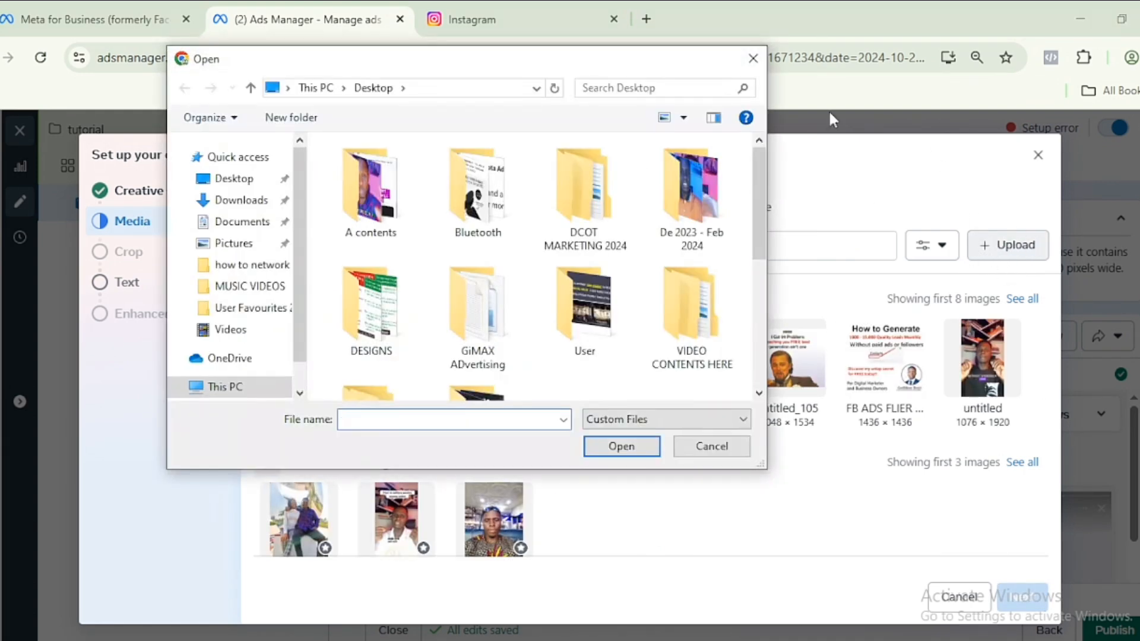
click(753, 58)
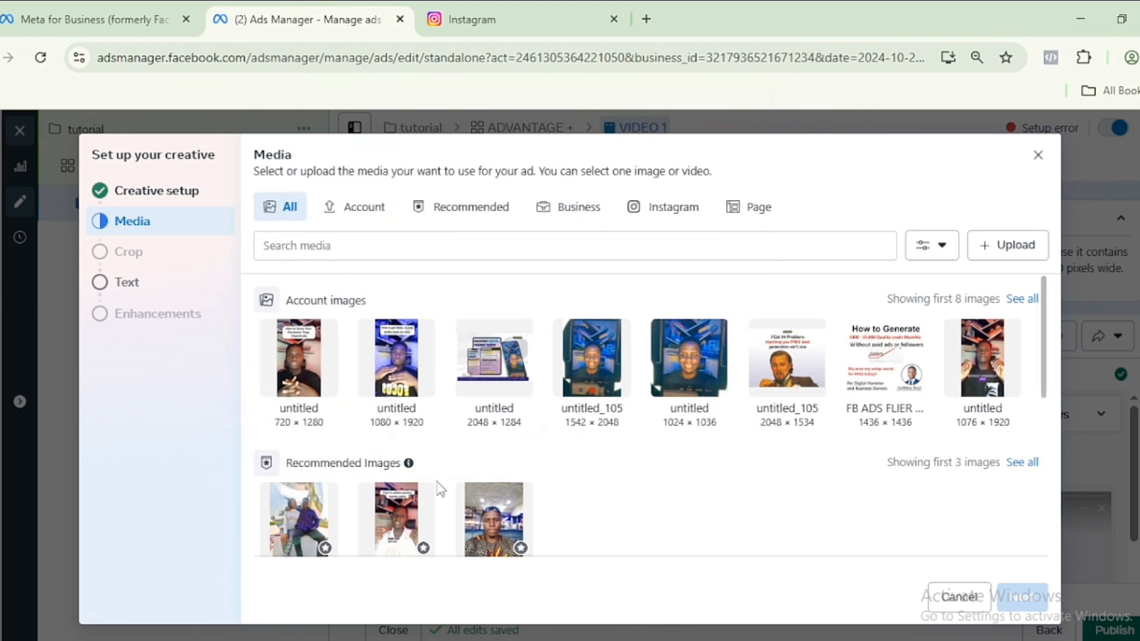
click(784, 360)
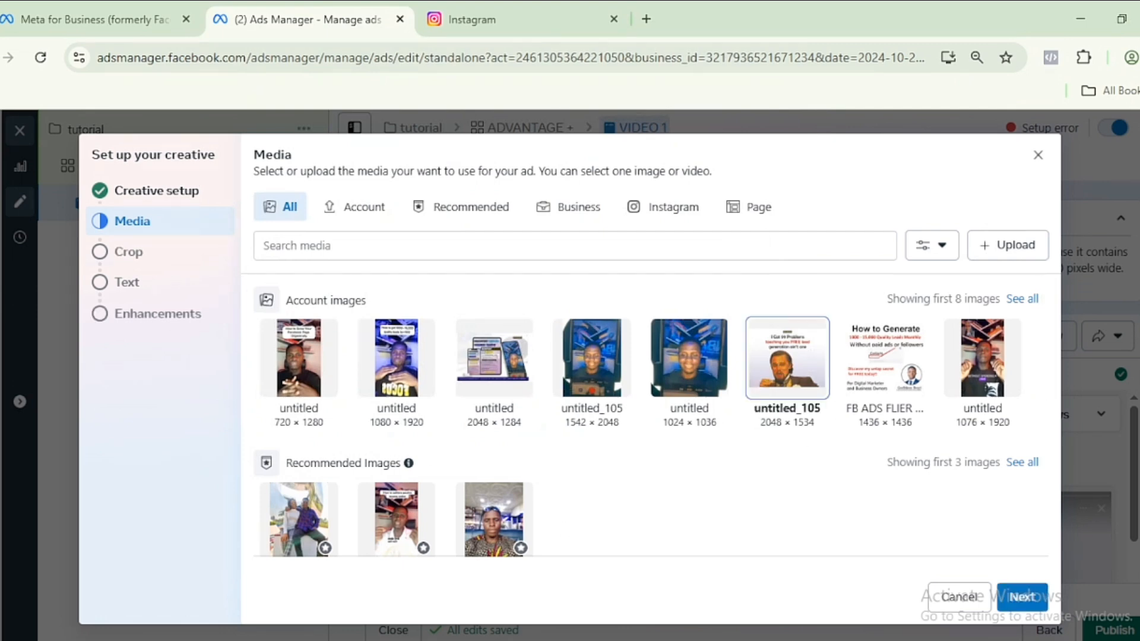
click(1021, 595)
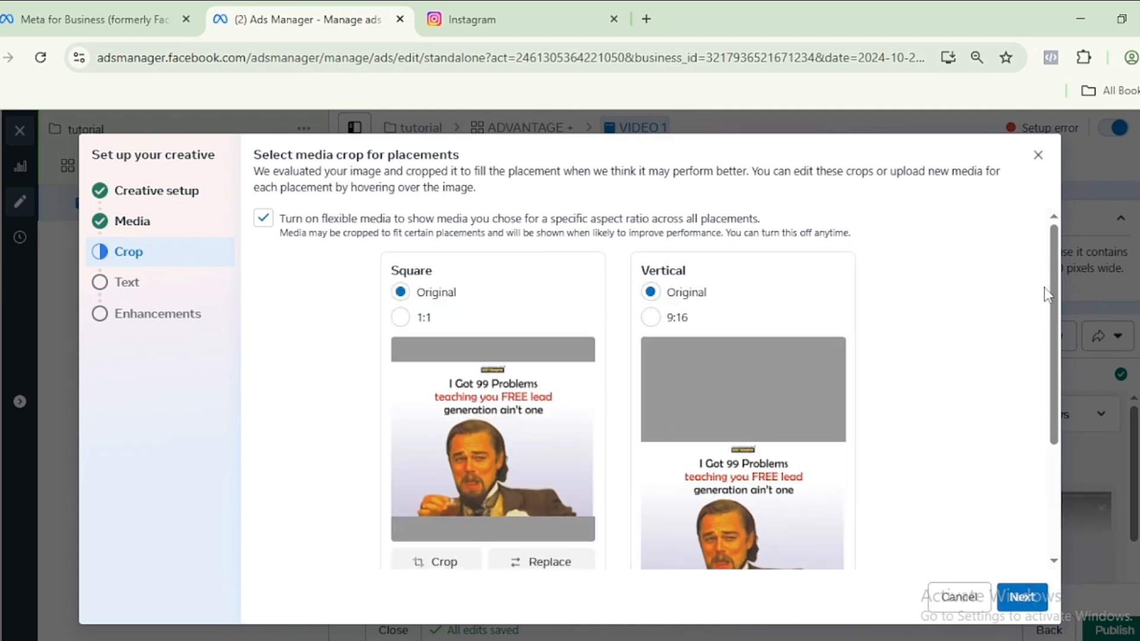
drag(1054, 288, 1066, 358)
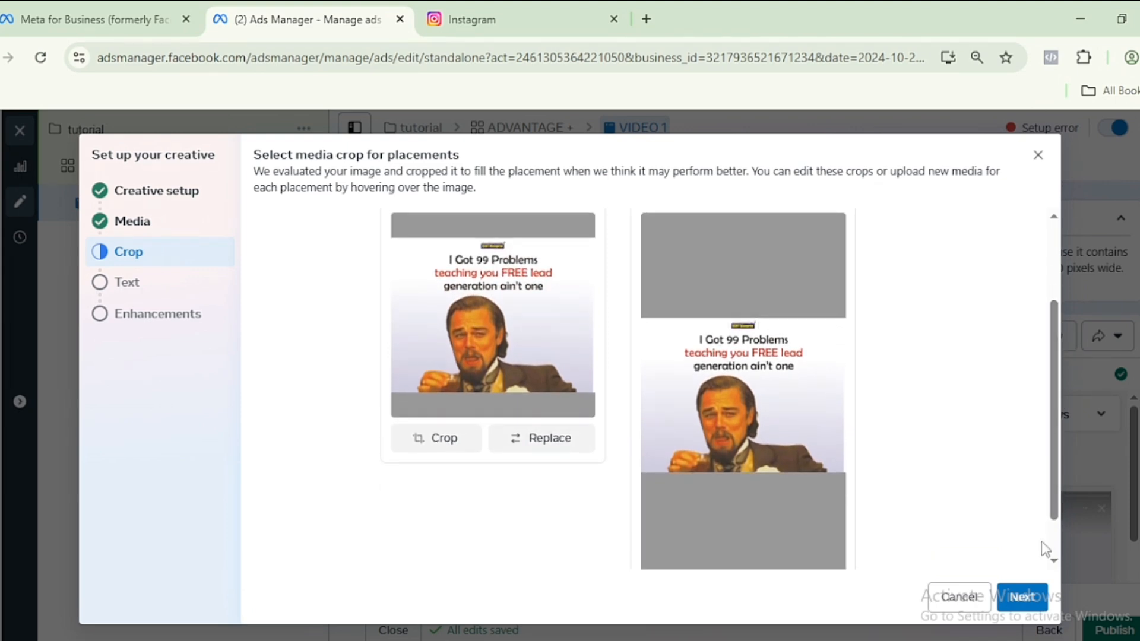
click(1023, 598)
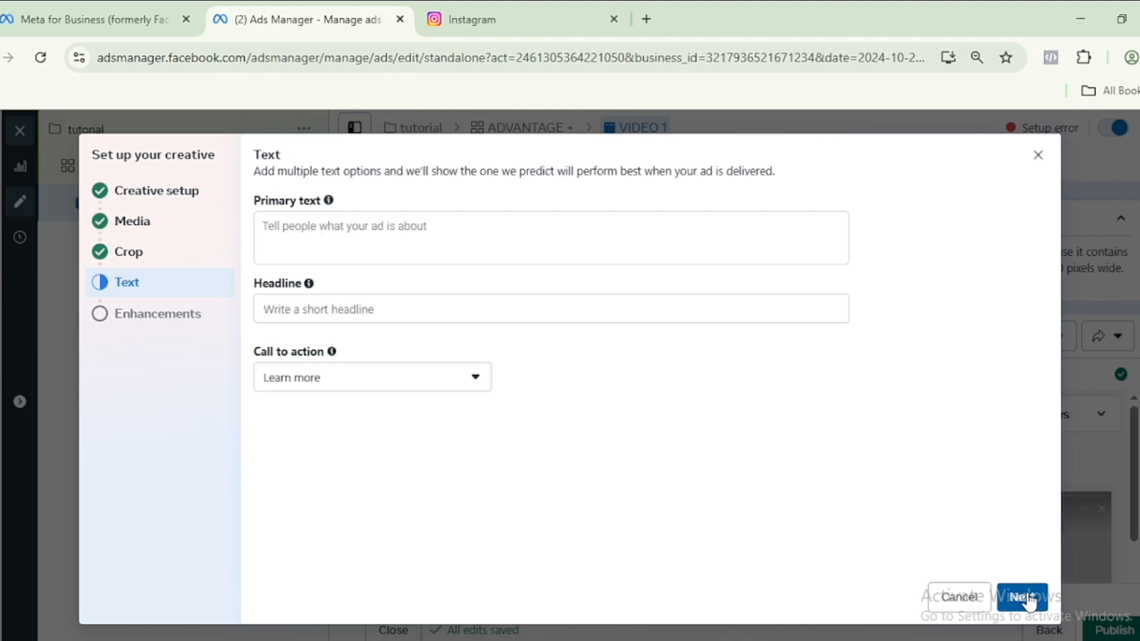
Step: Enter "THis is a sample ad" as the ad's first primary text
click(297, 231)
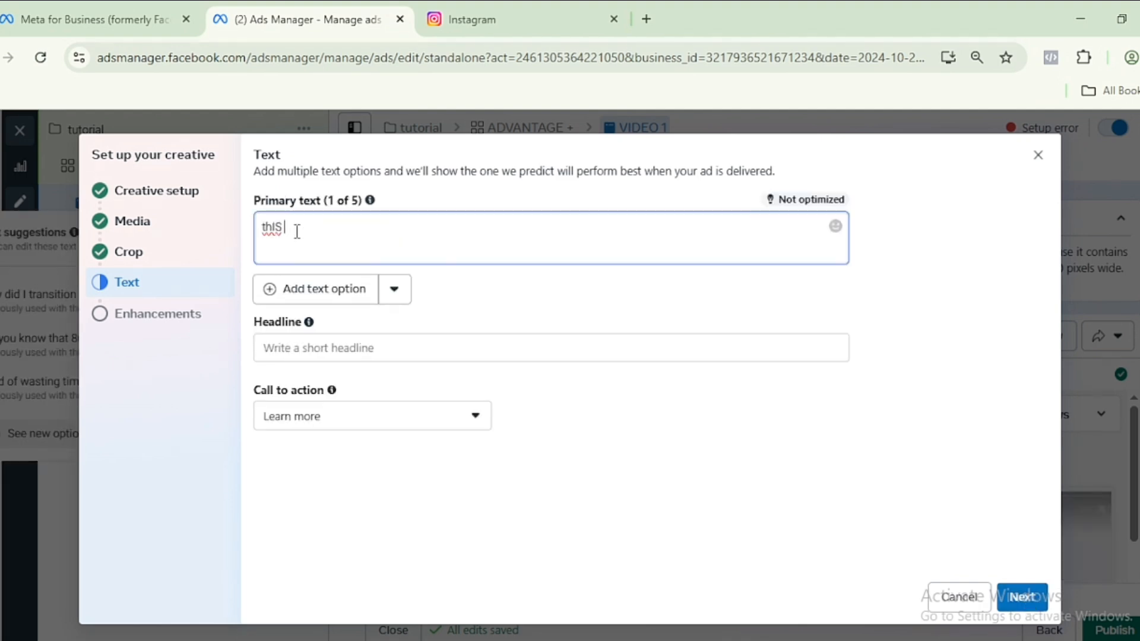
key(BackSpace)
key(BackSpace)
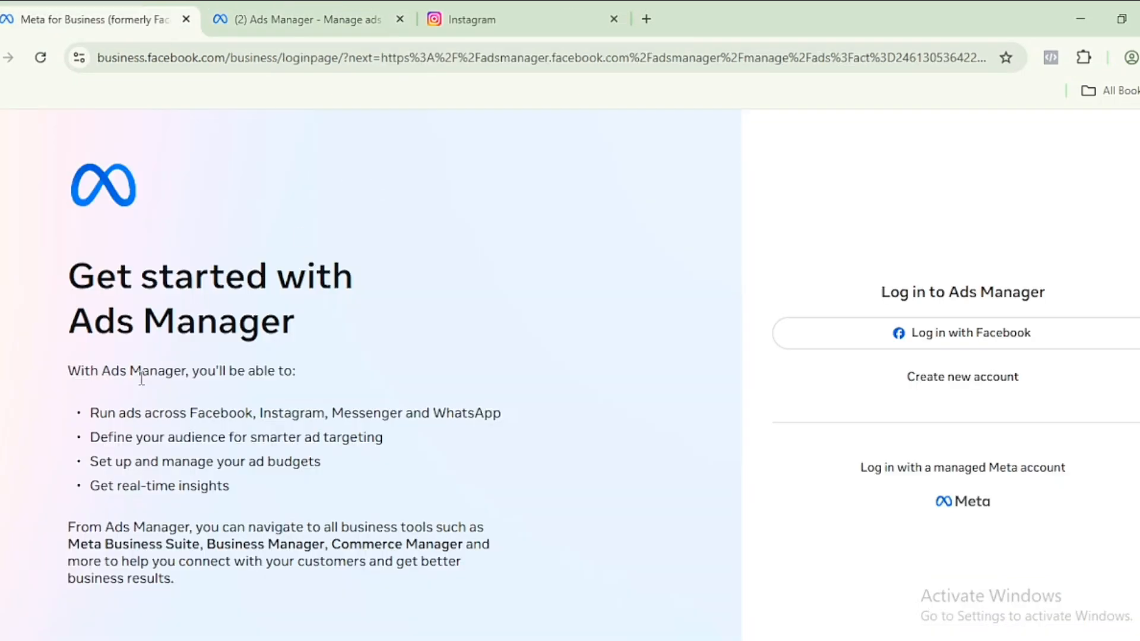
Step: Copy the "Get started with Ads Manager" text from the Meta for Business page, close the Instagram tab and paste it as a second primary text
drag(72, 276, 469, 581)
click(475, 19)
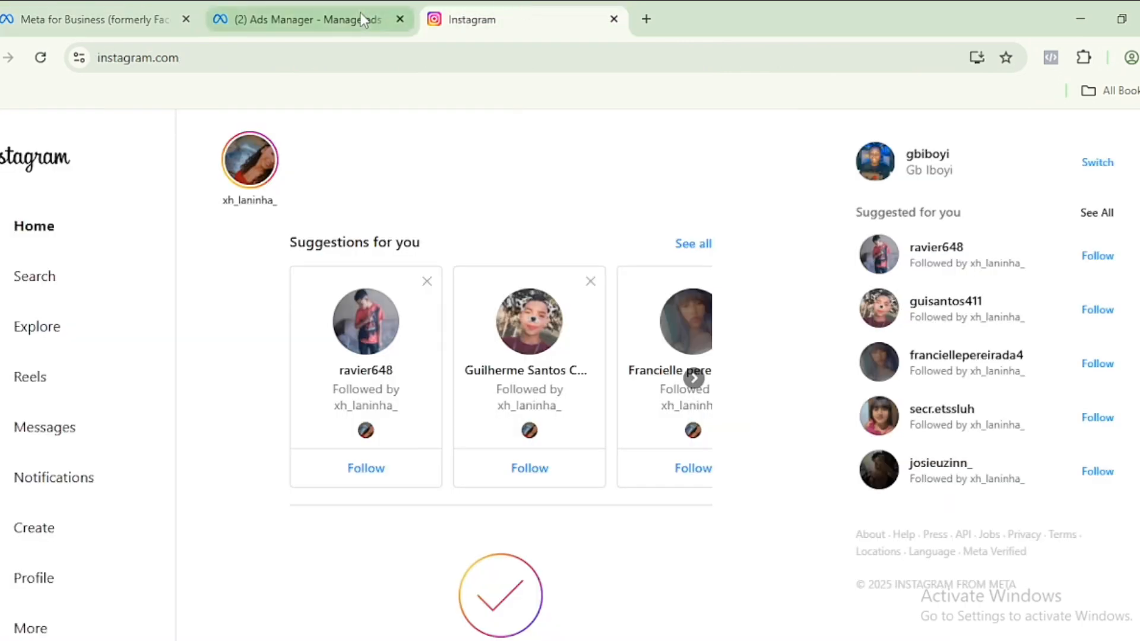
click(360, 15)
click(483, 9)
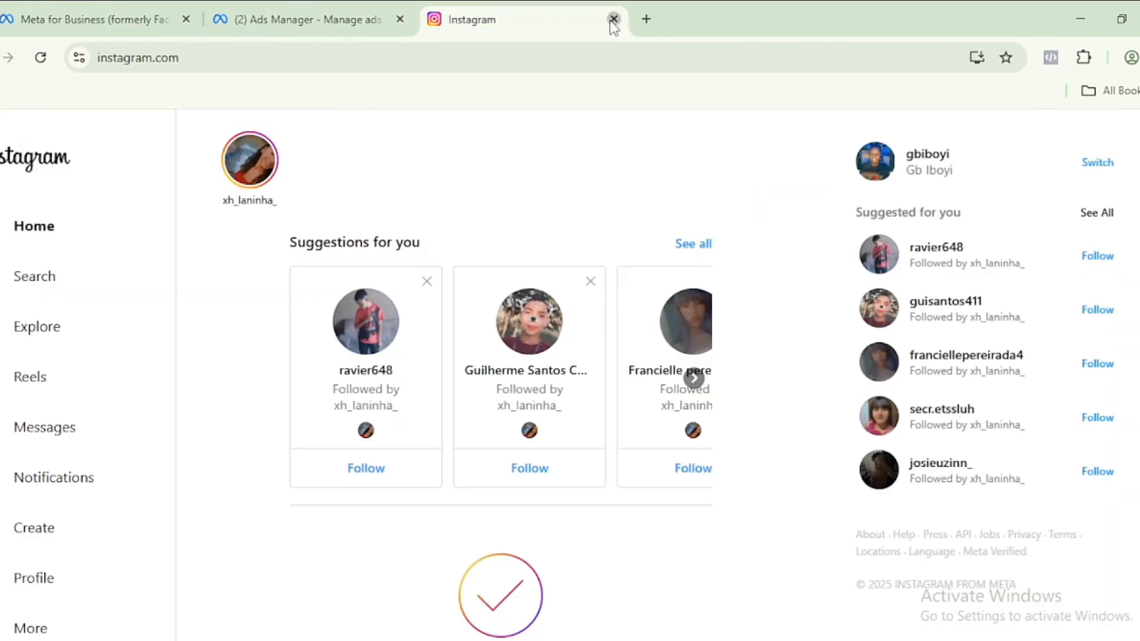
click(614, 19)
click(362, 267)
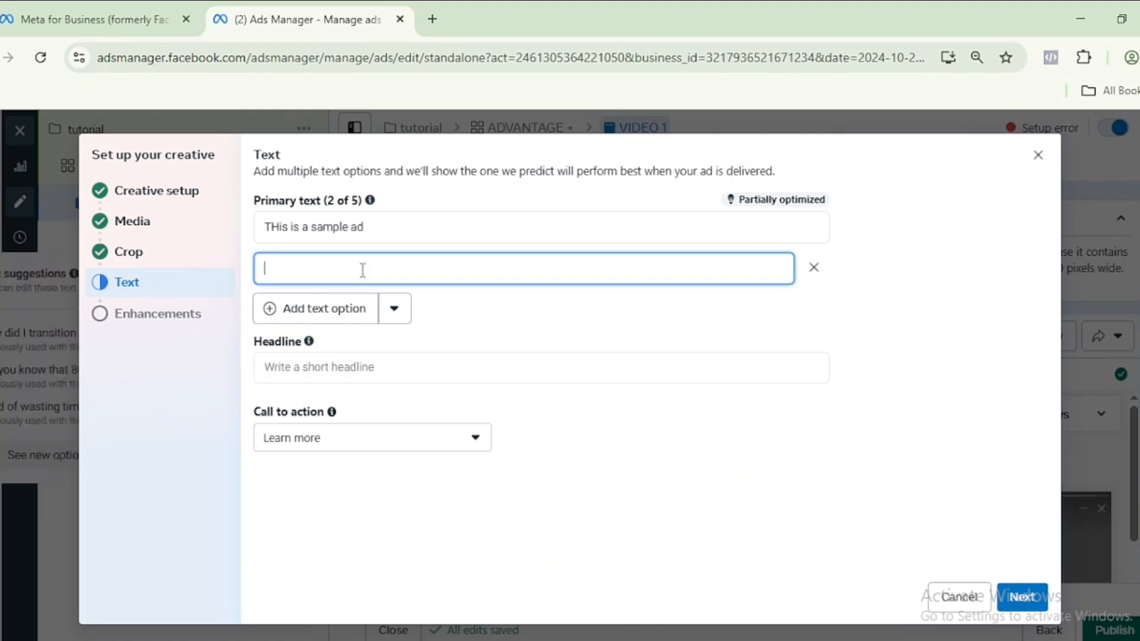
text(With Ads Manager, you'll be able to: •Run ads across Facebook, Instagram, Messenger and WhatsApp •Define your audience for smarter ad targeting •Set up and manage your ad budgets •Get real-time insights From Ads Manager, you can navigate to all business tools such as Meta Business Suite, Business Manager, Commerce Manager and more to help you connect with your customers and get better business results.)
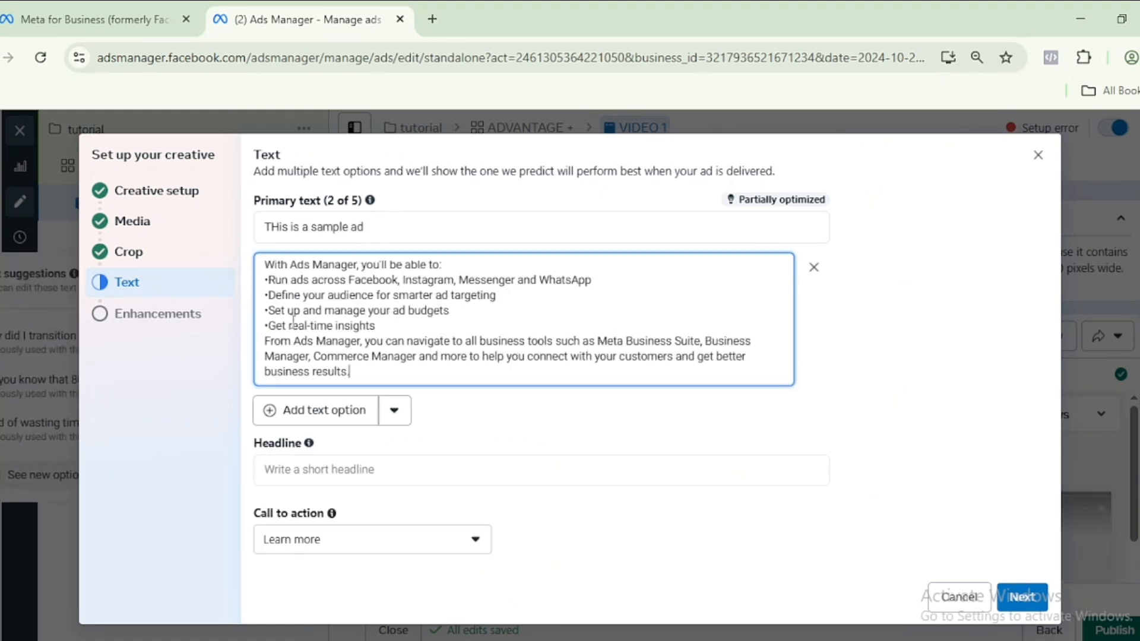
Step: Move the part of the second primary text from "Get real-time insights" onward into a new third text option
click(363, 388)
drag(353, 371, 261, 325)
key(ctrl+c)
key(BackSpace)
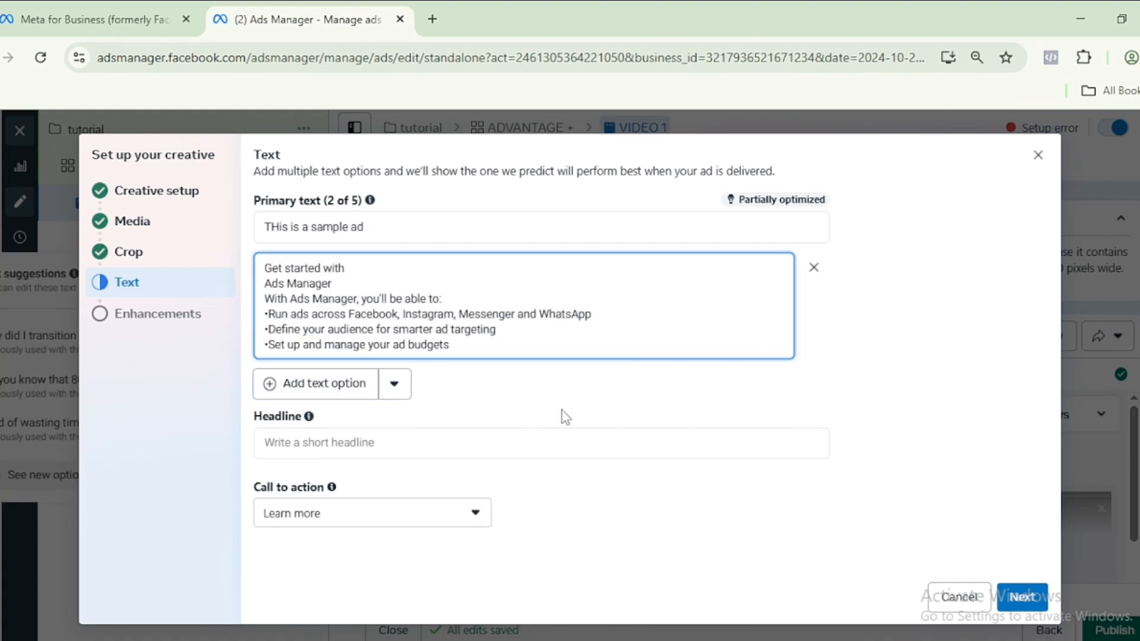
click(349, 383)
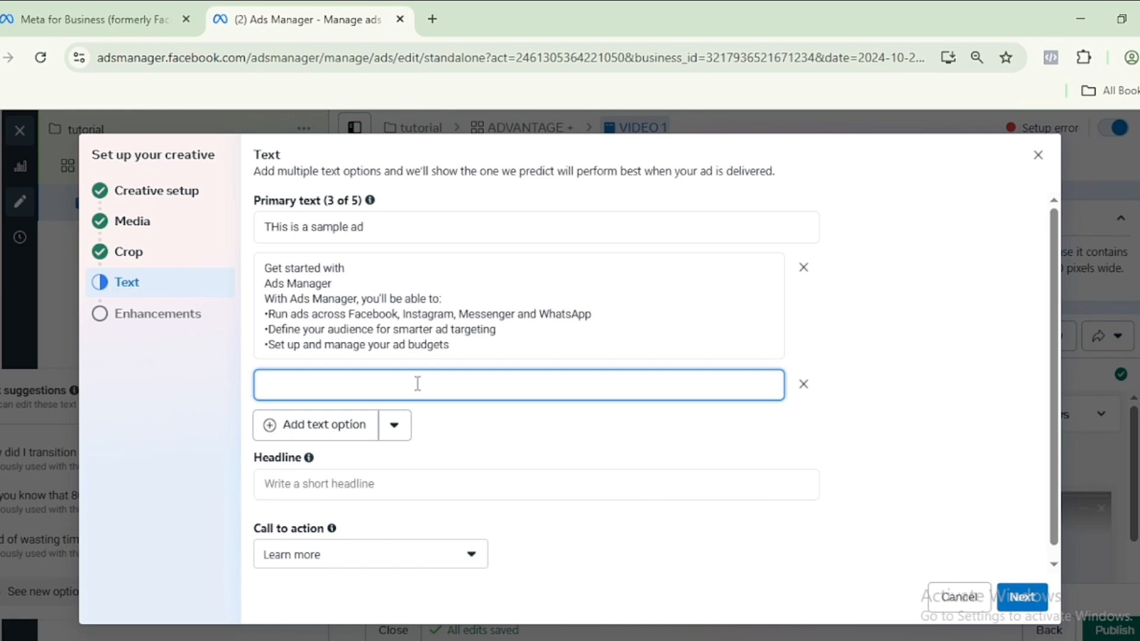
key(ctrl+v)
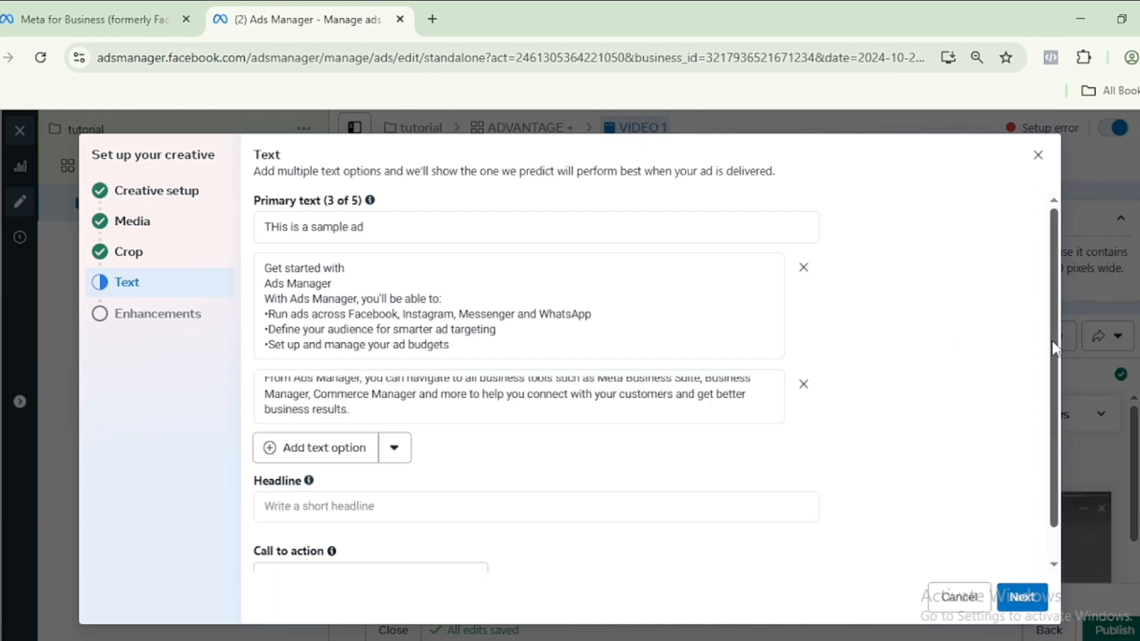
Step: Write "Click the button below to join the class now" as the ad's headline
drag(1052, 347, 1055, 386)
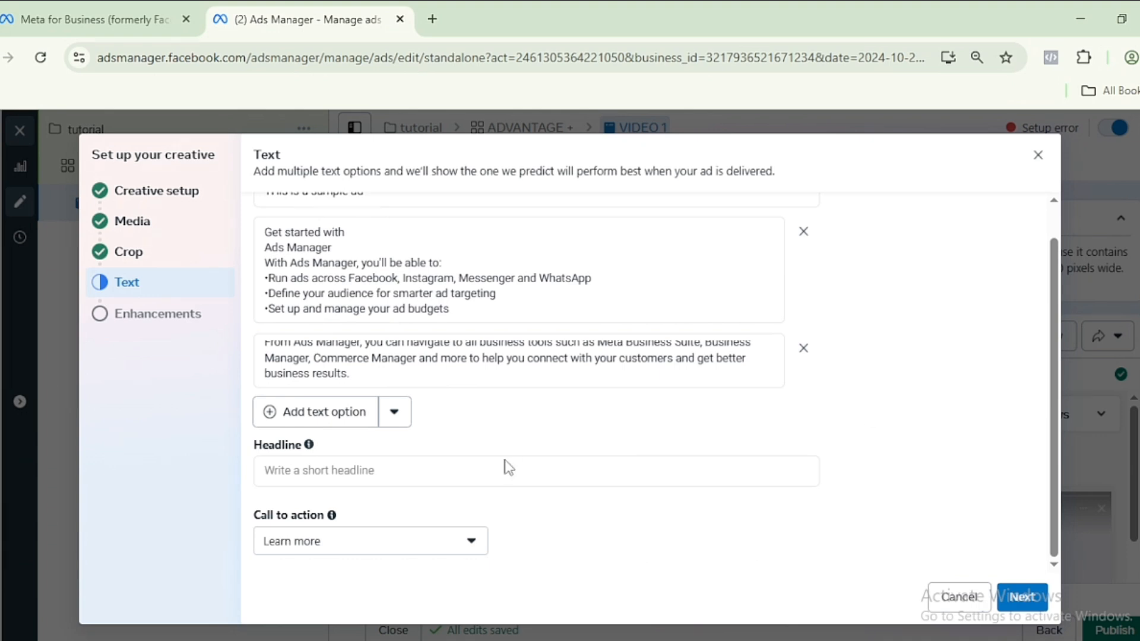
click(493, 474)
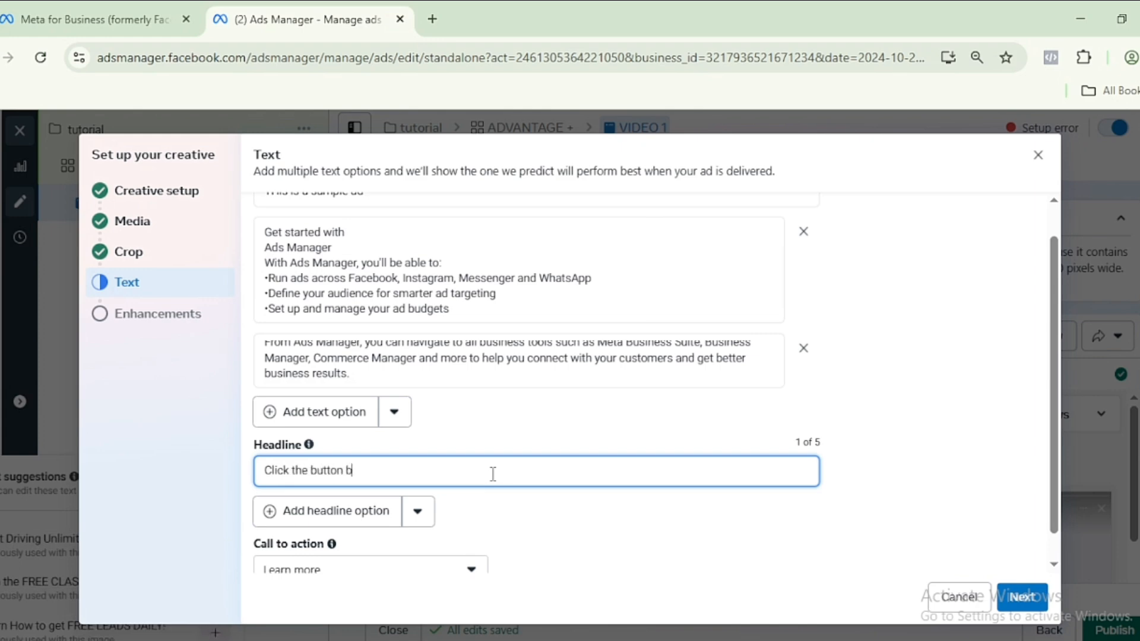
text(Click the button below to jo)
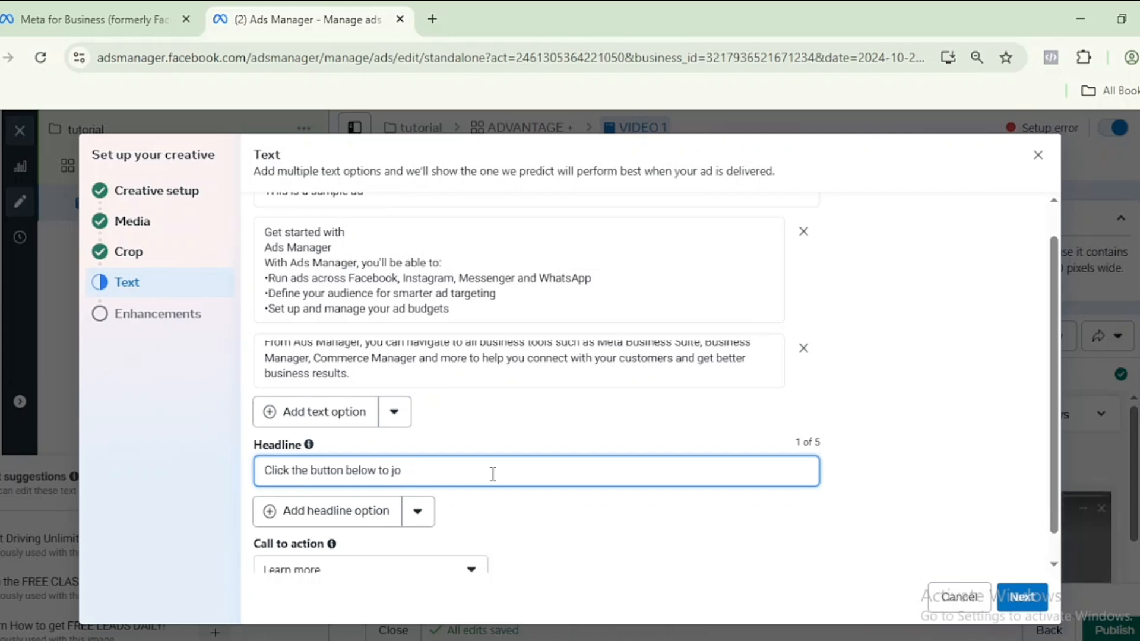
text(n the in the class now)
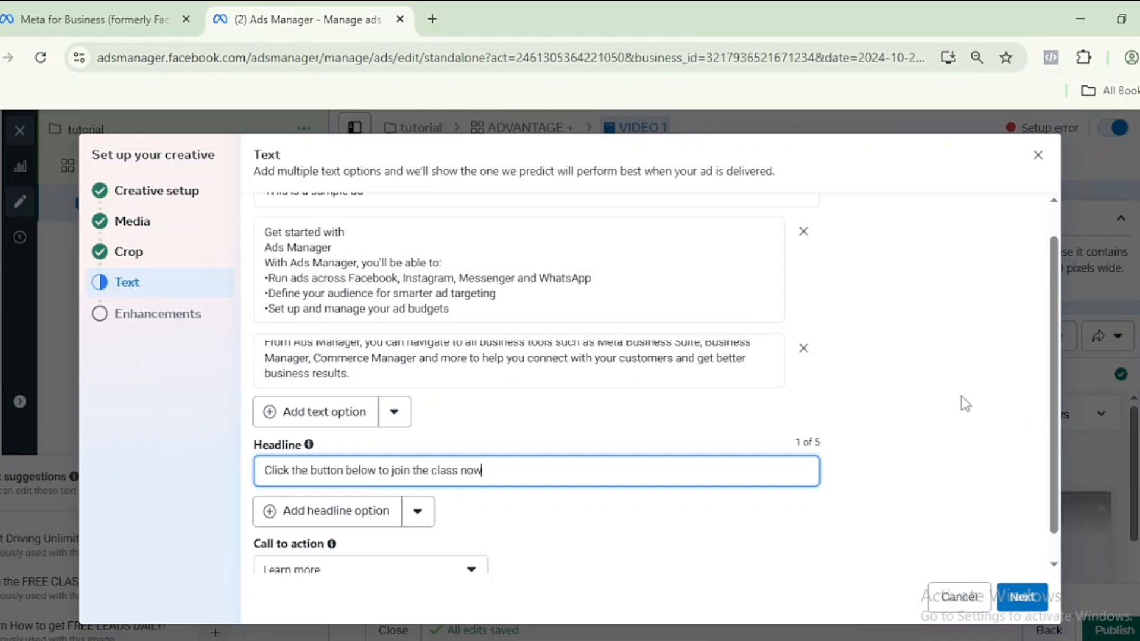
click(961, 396)
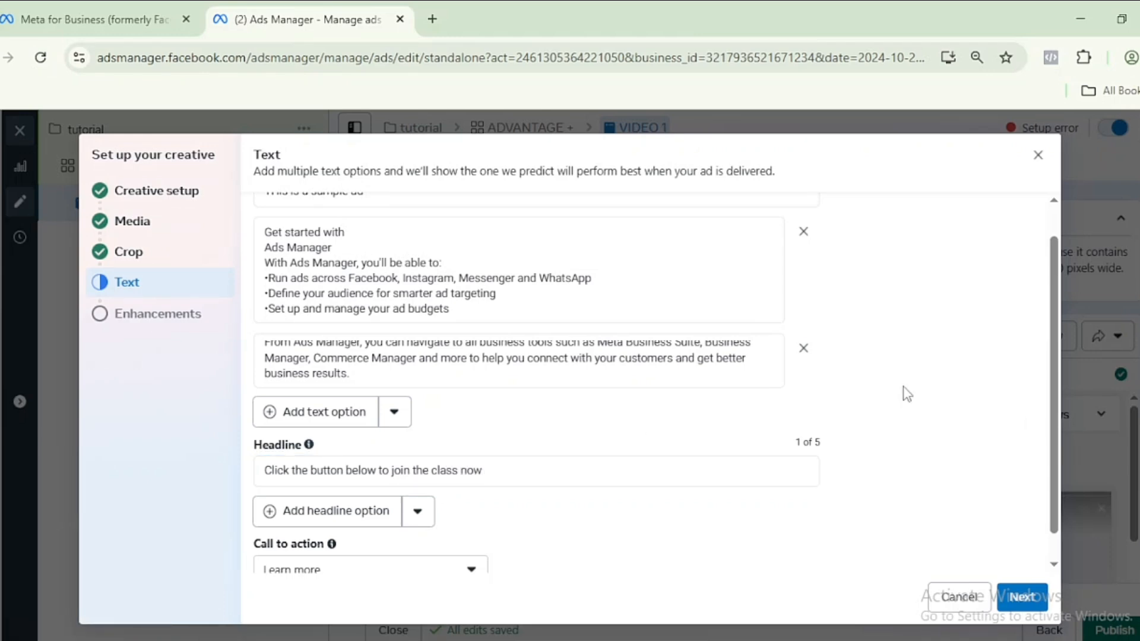
Step: Set the call to action to Sign up and proceed to the creative enhancements
drag(1054, 372, 1050, 477)
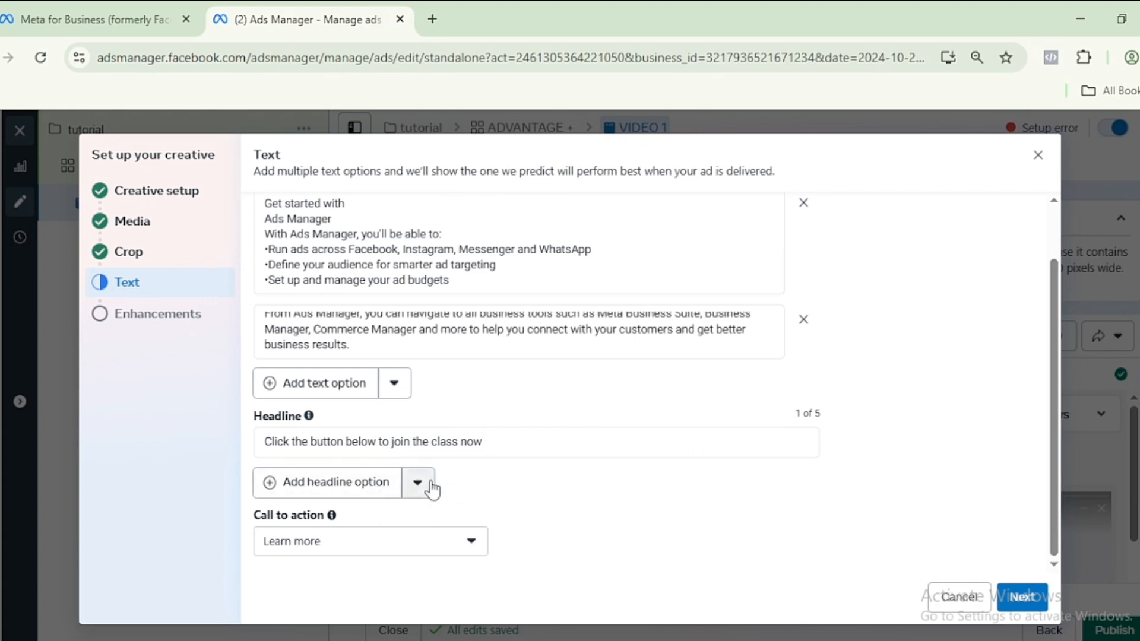
click(475, 550)
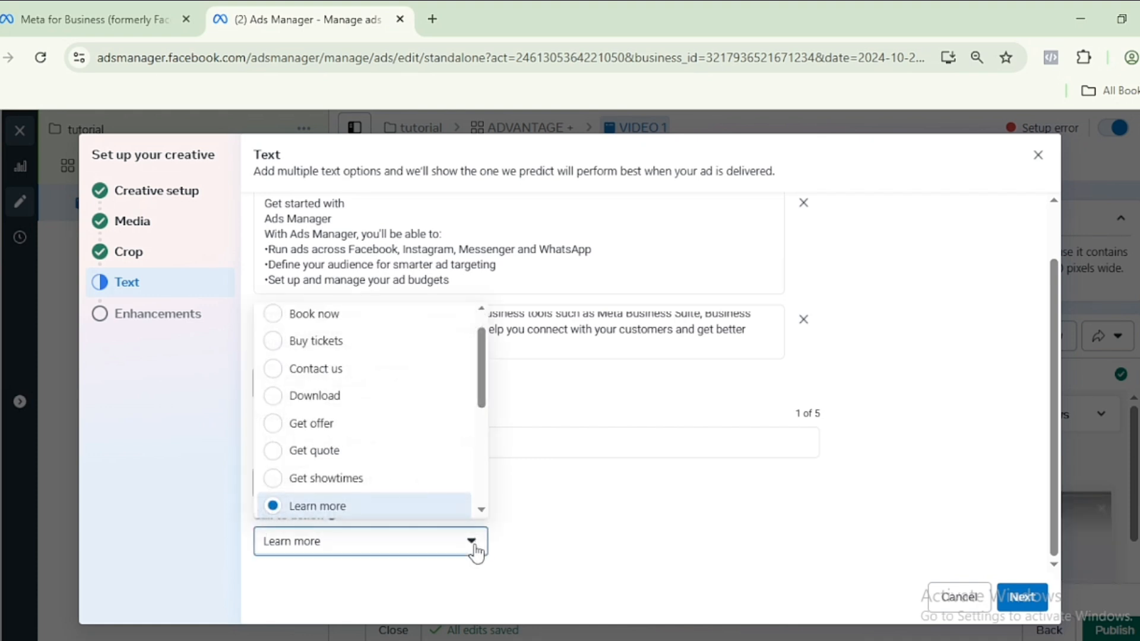
drag(488, 386, 486, 483)
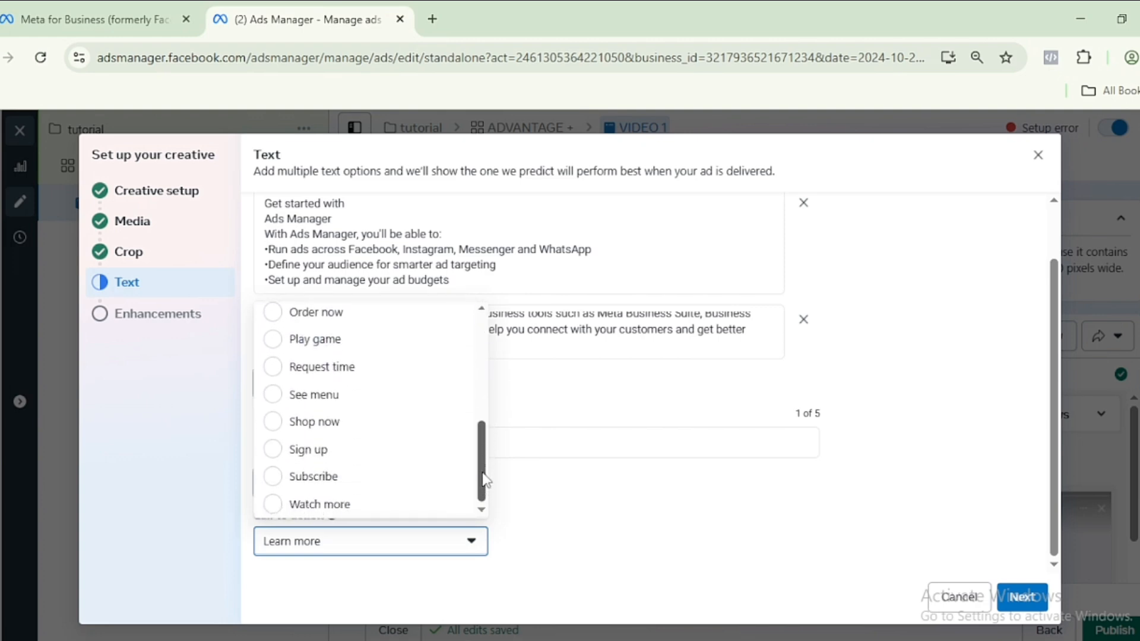
click(282, 449)
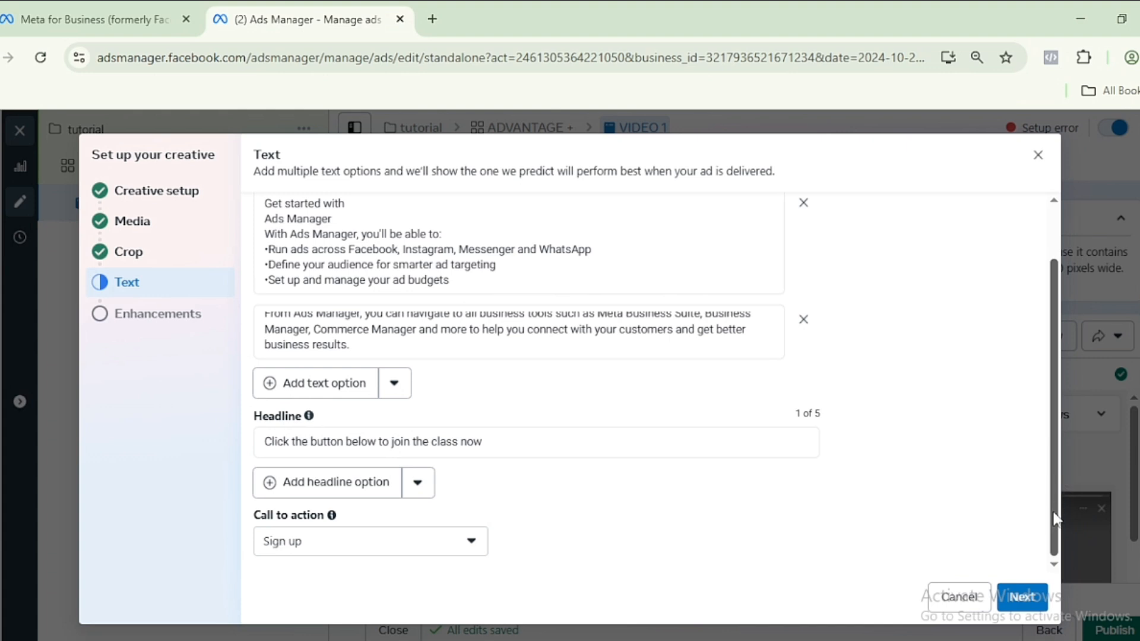
click(1022, 598)
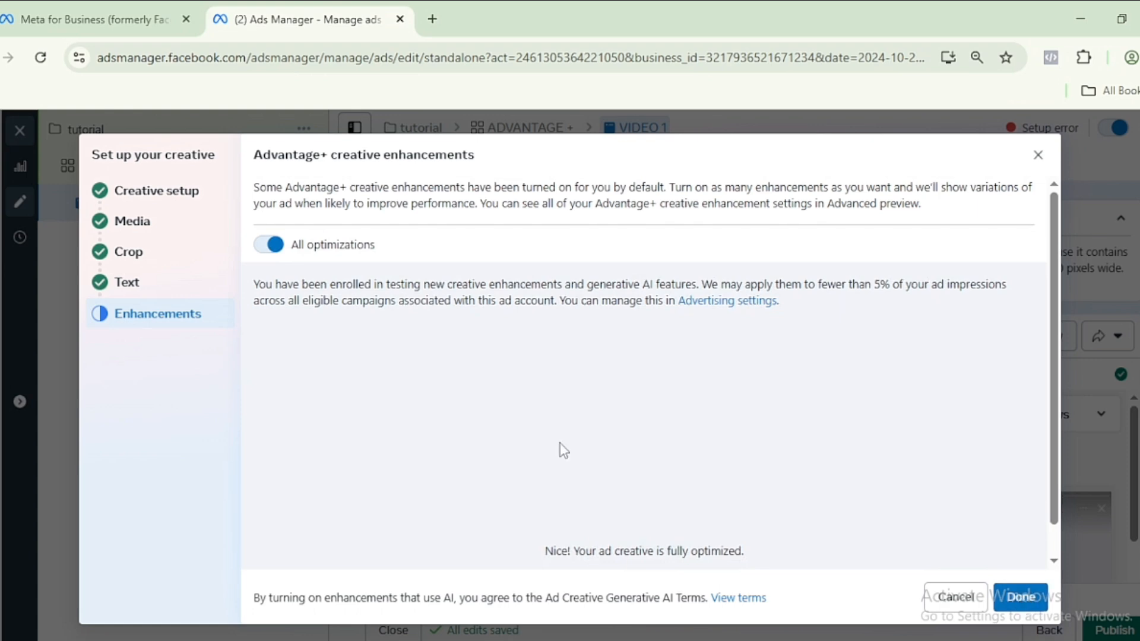
Step: Turn off all optimizations in the Advantage+ creative enhancements, finish the creative setup and review the ad's text, call to action and tracking settings
click(270, 245)
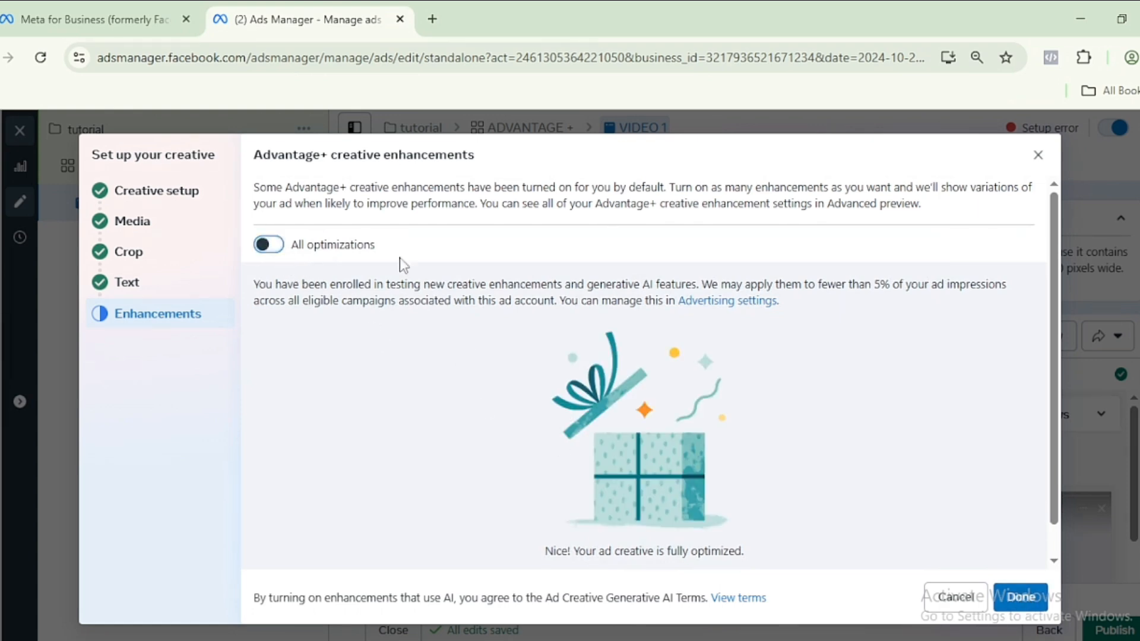
click(1021, 597)
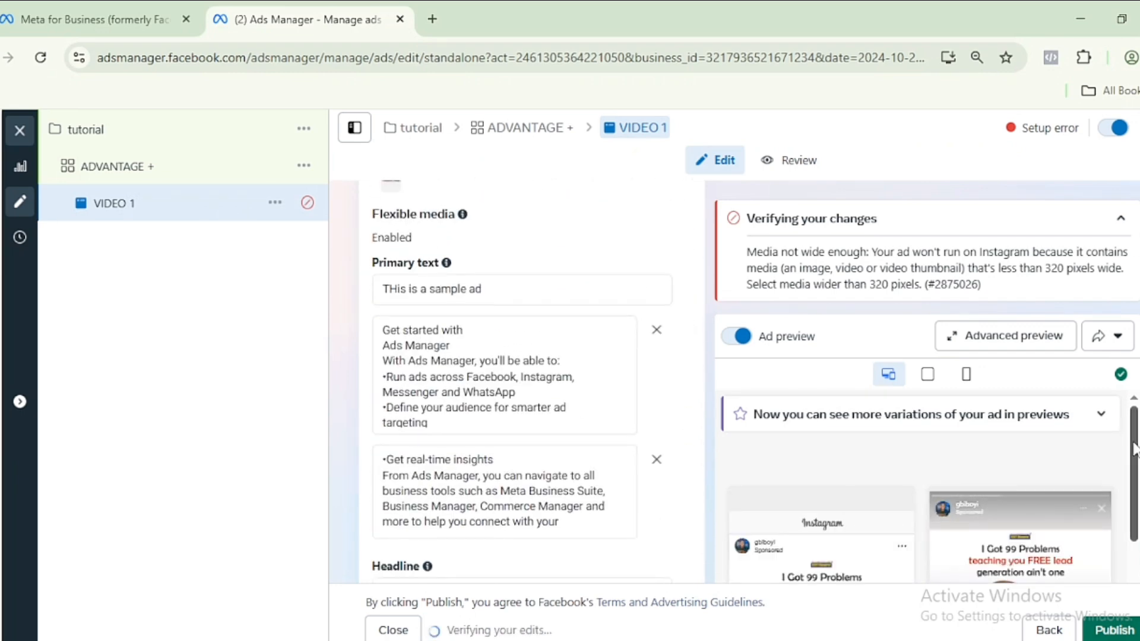
mouse_move(1135, 447)
mouse_down()
mouse_move(1136, 536)
mouse_move(1132, 450)
mouse_up()
scroll(531, 380, down, 2)
scroll(531, 380, down, 6)
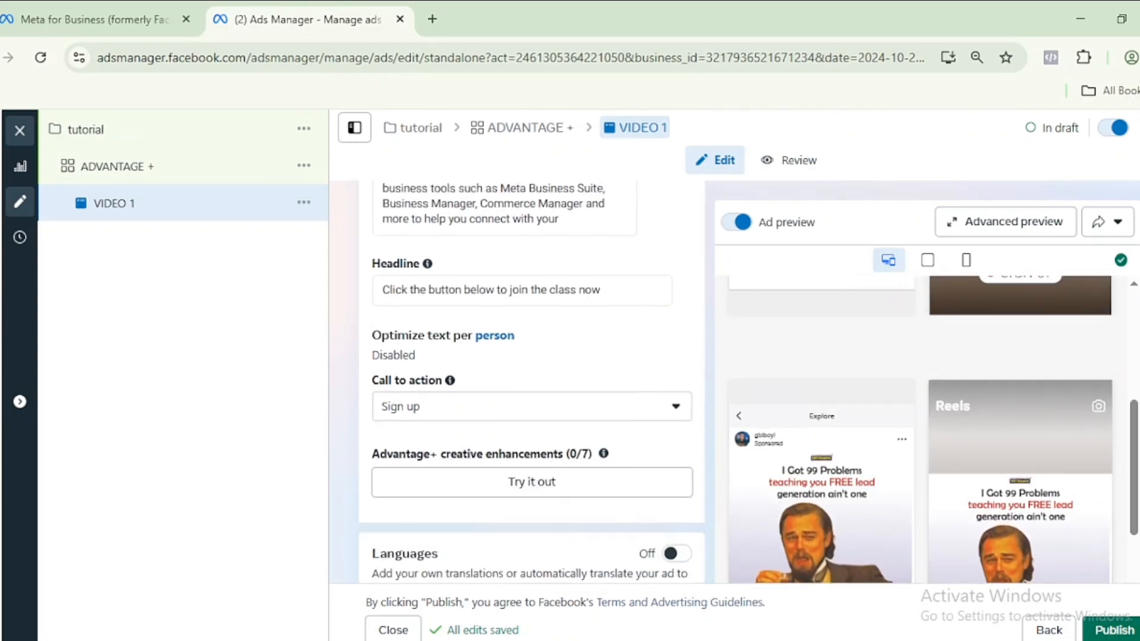
scroll(531, 380, up, 12)
scroll(532, 380, down, 9)
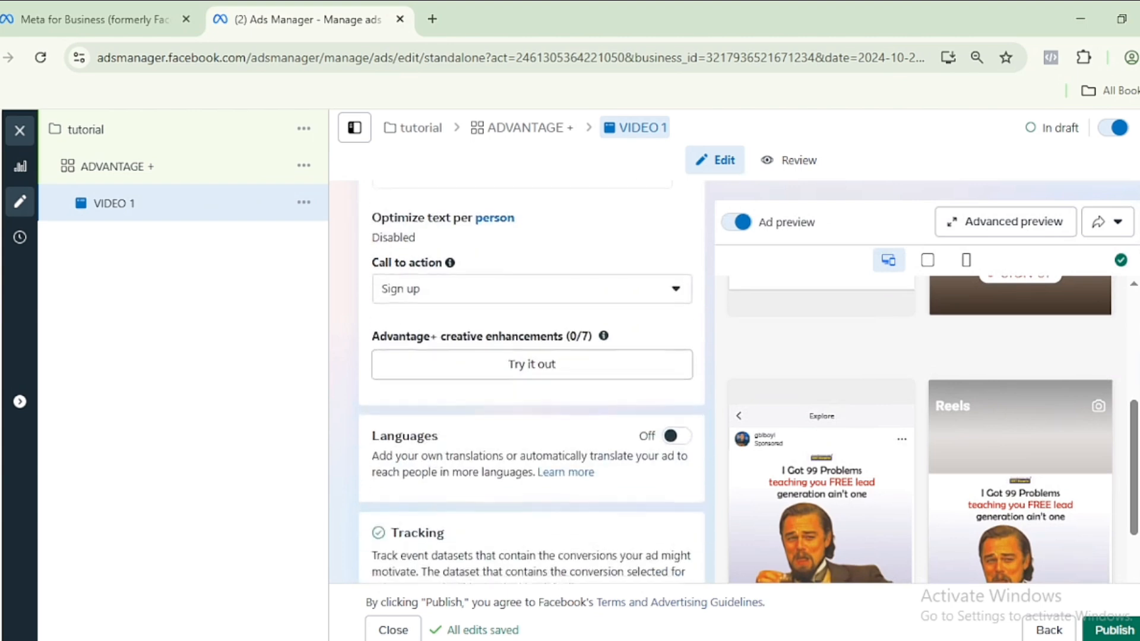
scroll(532, 380, down, 6)
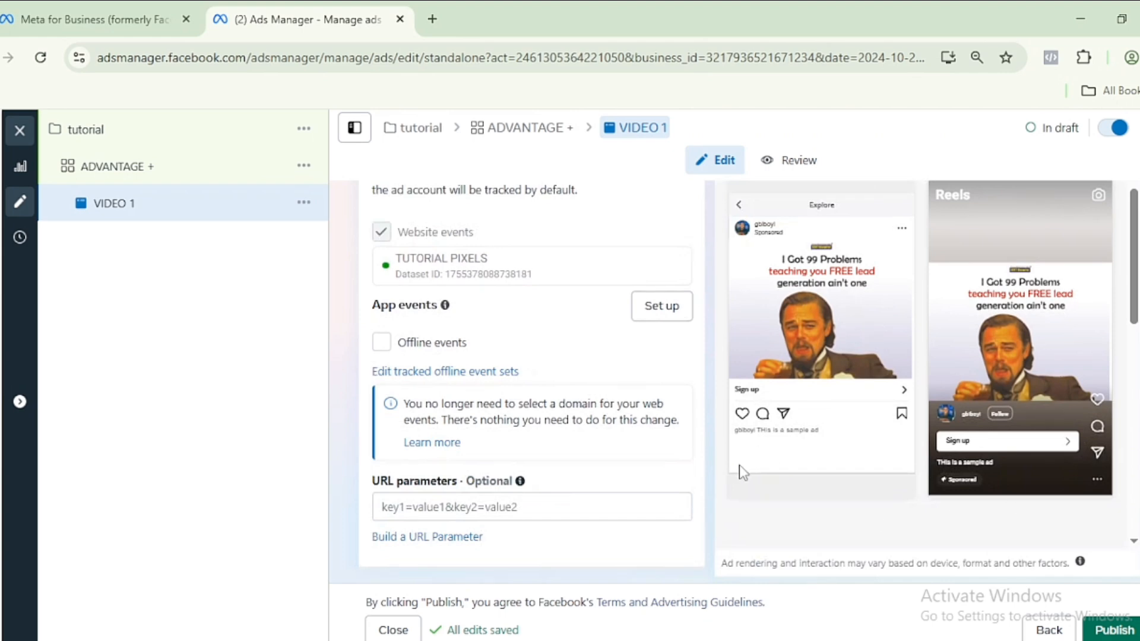
Step: Quick-duplicate the VIDEO 1 ad and rename the copy VIDEO 2
click(304, 202)
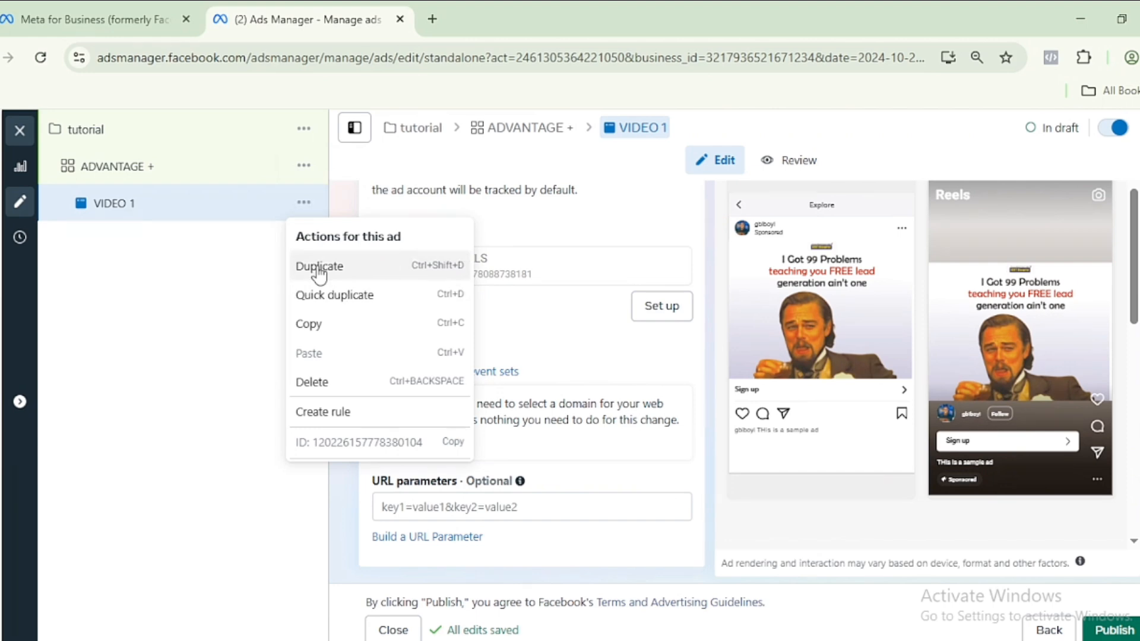
click(328, 295)
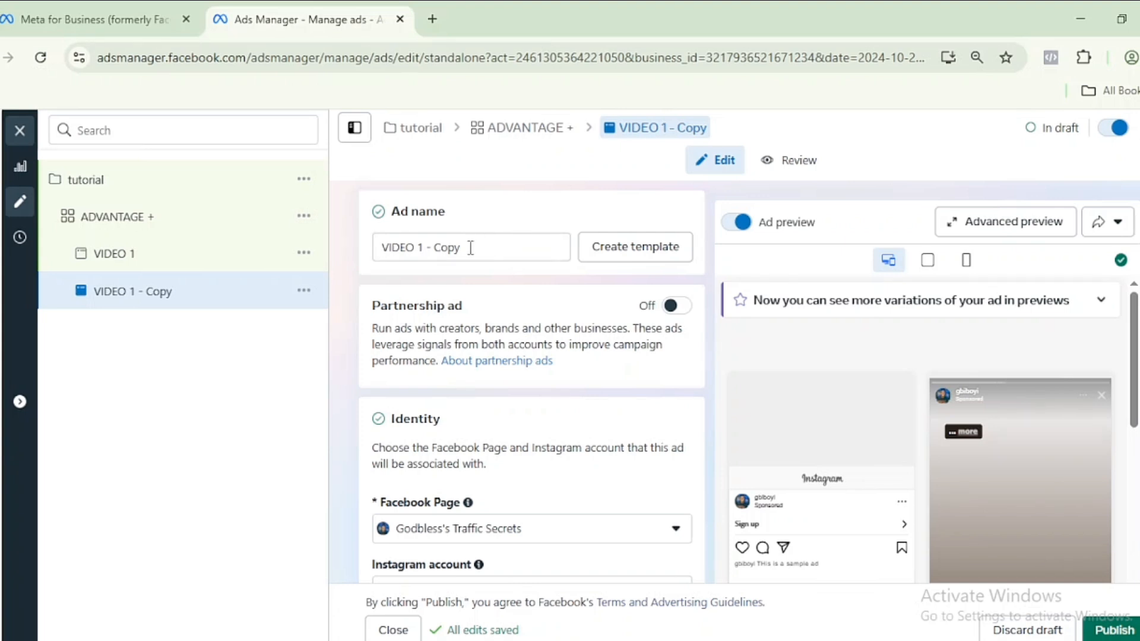
drag(470, 247, 425, 243)
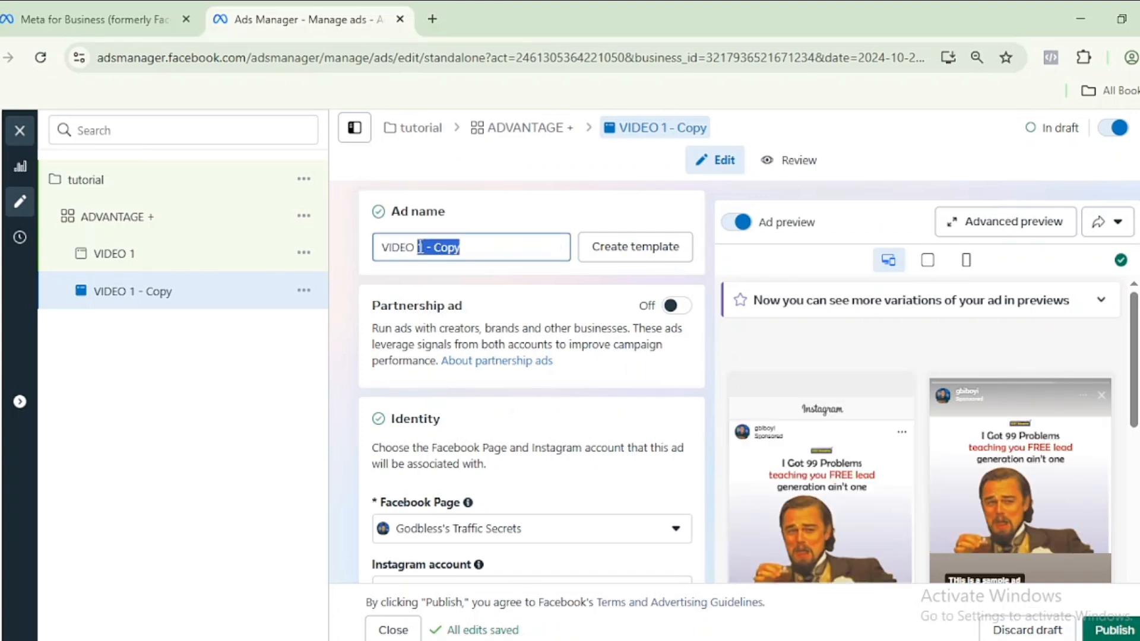
text(2)
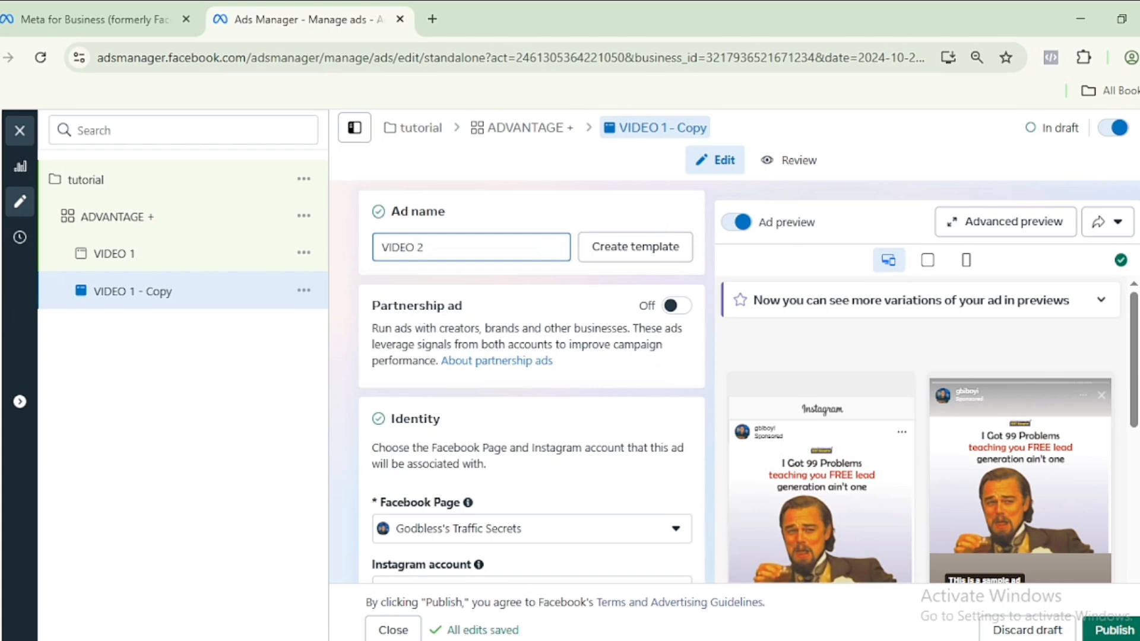
scroll(531, 380, down, 17)
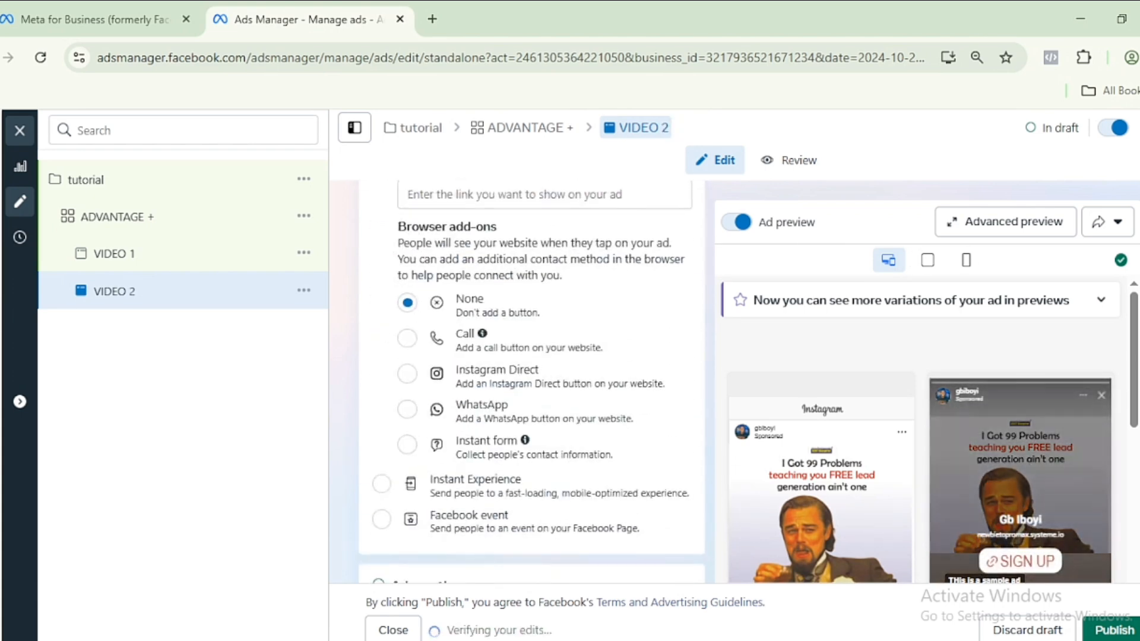
Step: Review VIDEO 2's tracking, destination, identity and ad setup settings, leaving the setup on Create ad
scroll(531, 380, down, 15)
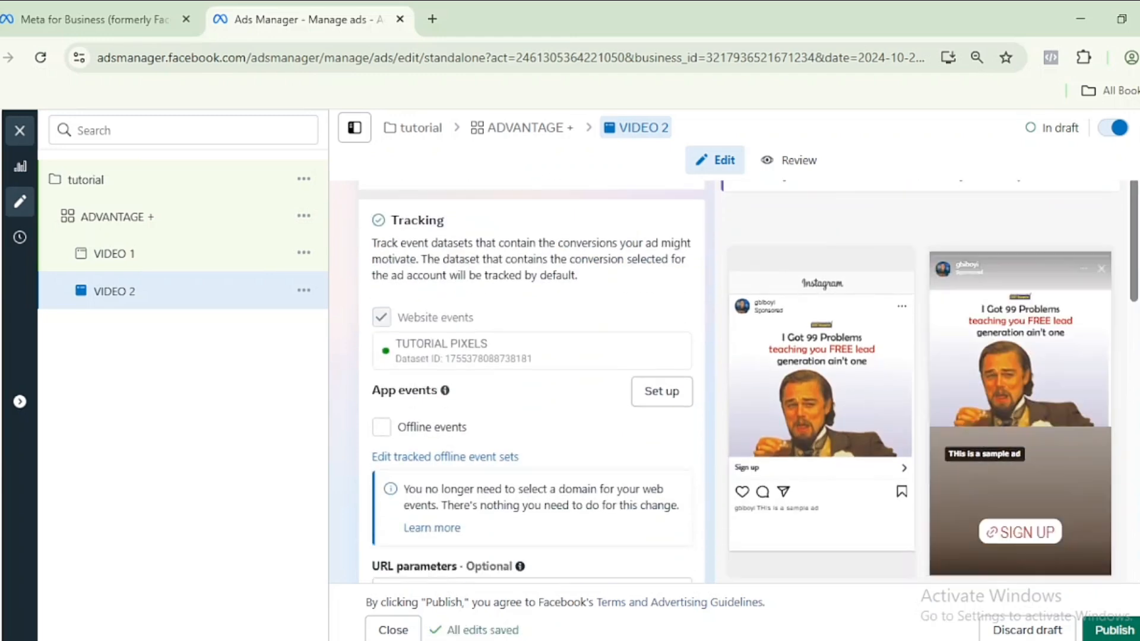
scroll(531, 380, up, 18)
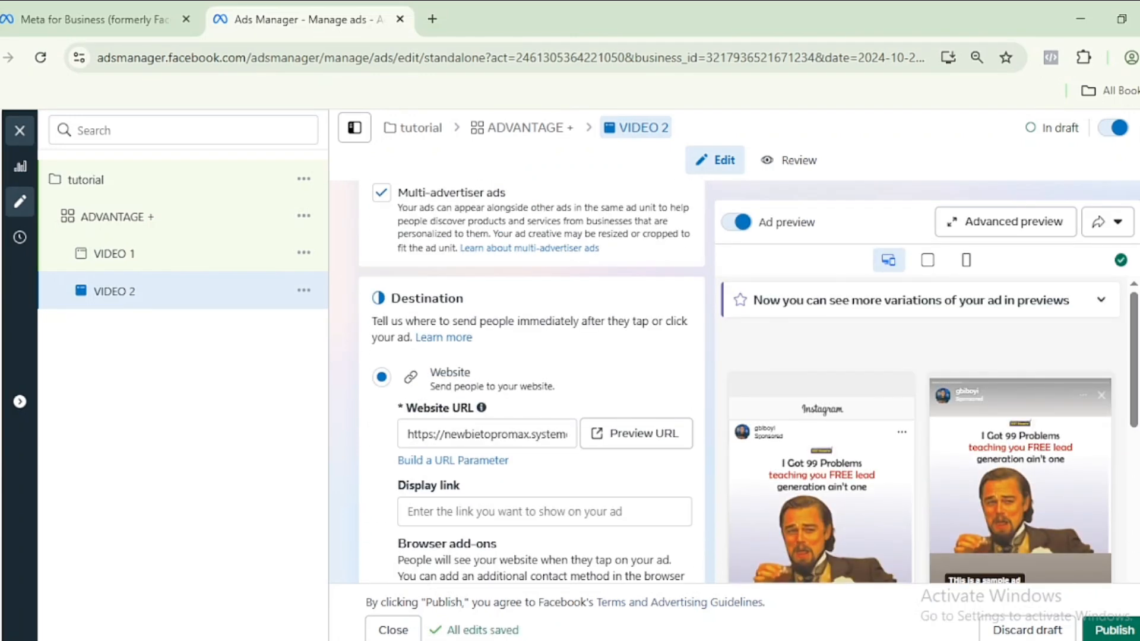
scroll(531, 380, up, 10)
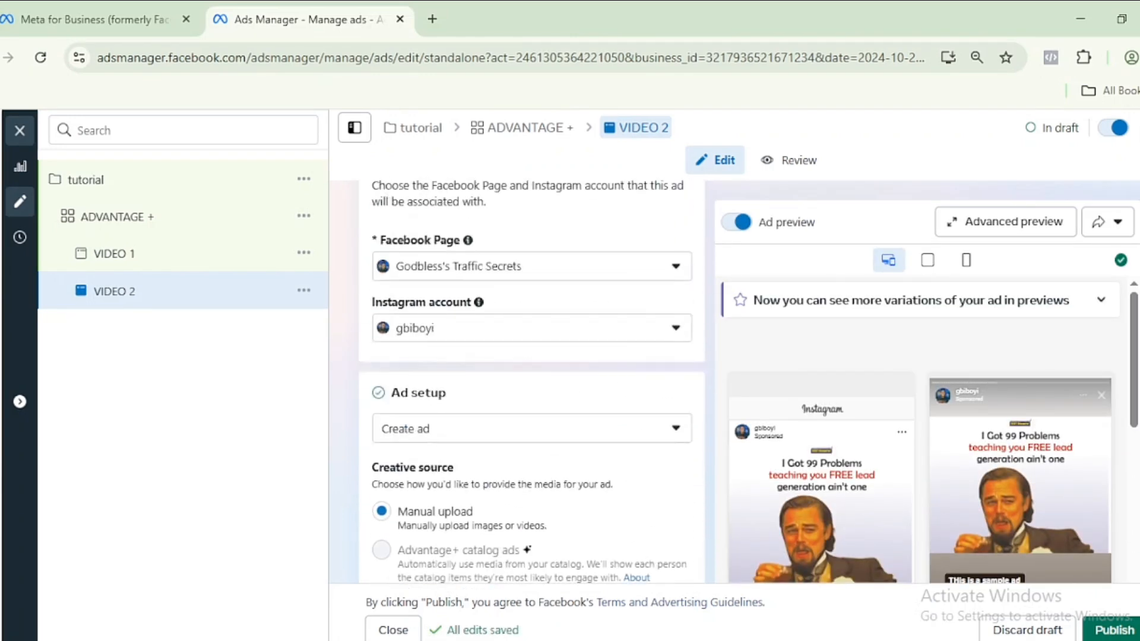
scroll(531, 380, down, 3)
scroll(531, 380, up, 5)
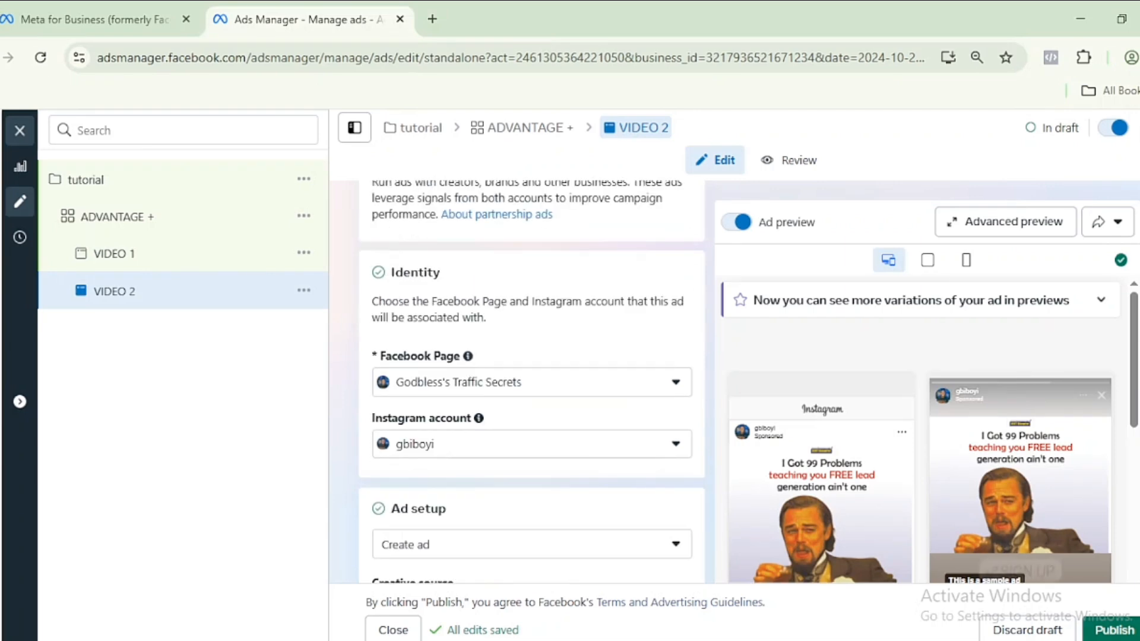
scroll(531, 380, down, 3)
scroll(531, 380, up, 2)
scroll(531, 380, down, 3)
click(416, 266)
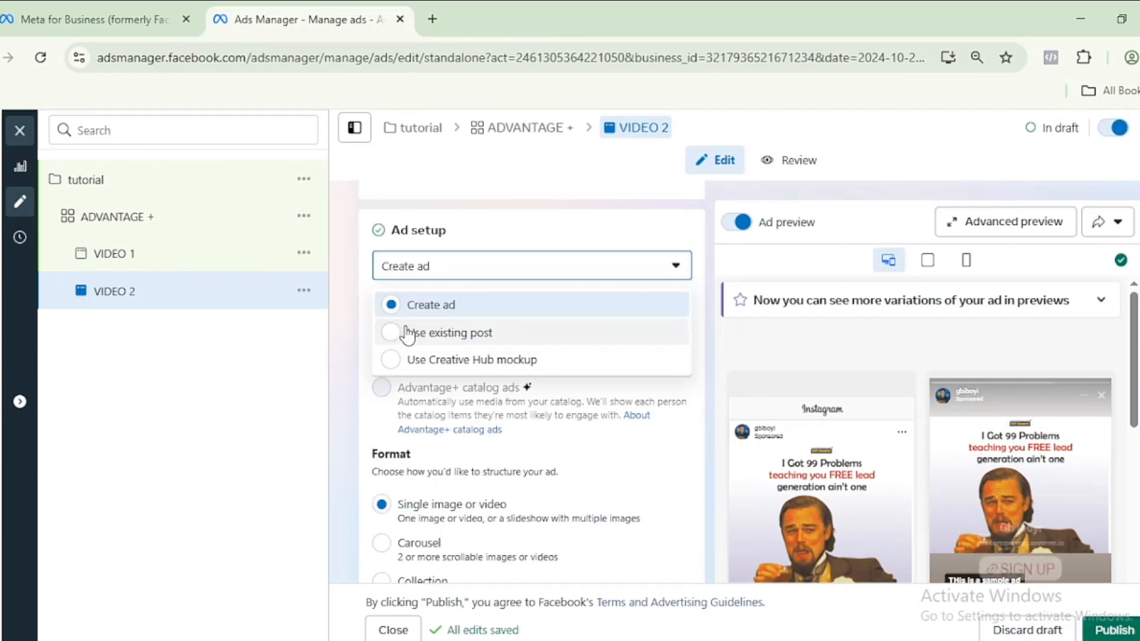
click(454, 302)
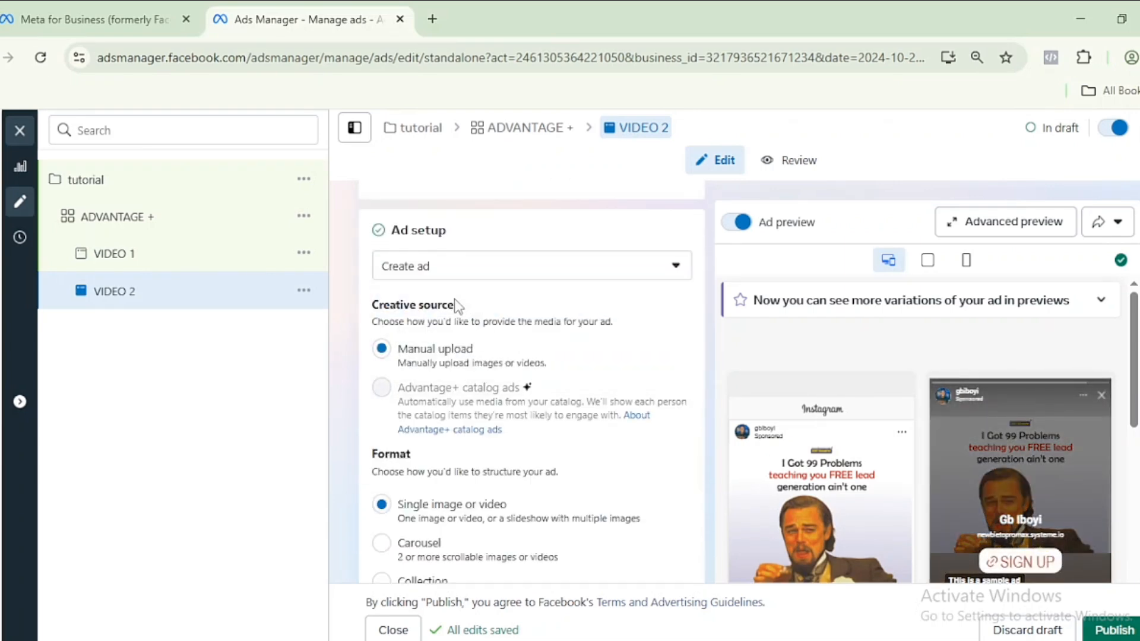
Step: Clear VIDEO 2's existing media and start a new video creative without the Blog site link
scroll(450, 203, down, 5)
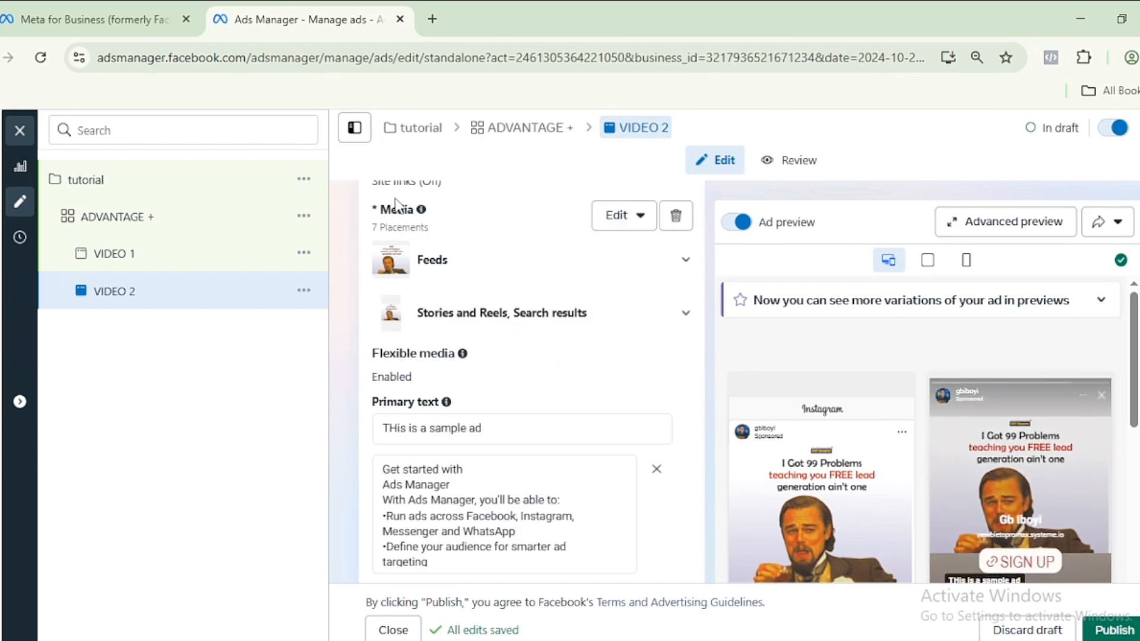
click(681, 220)
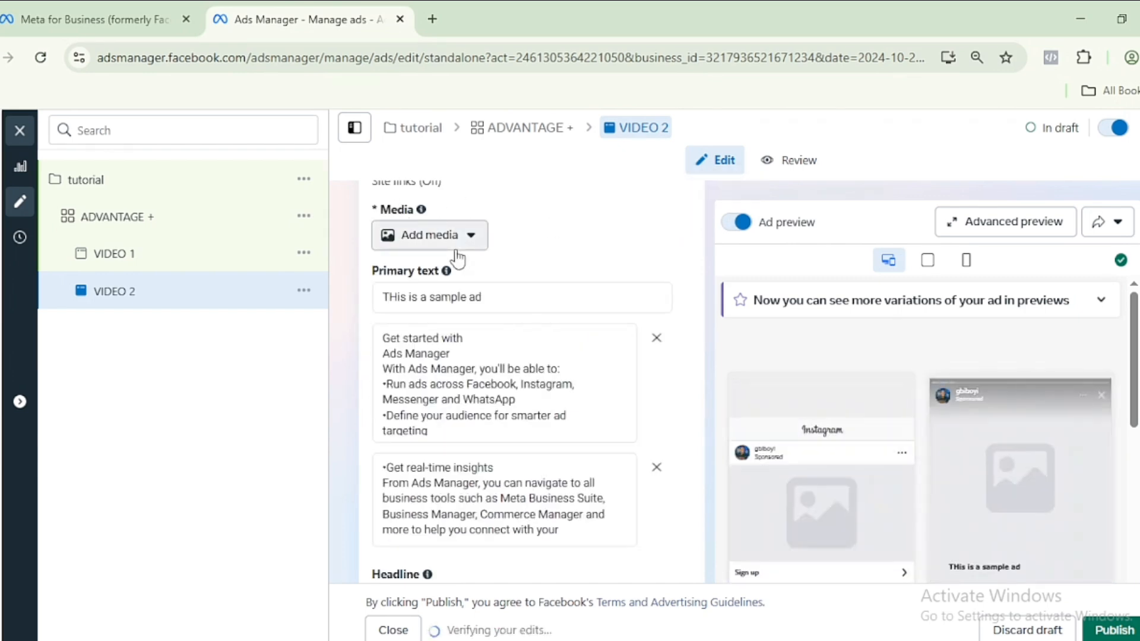
click(422, 237)
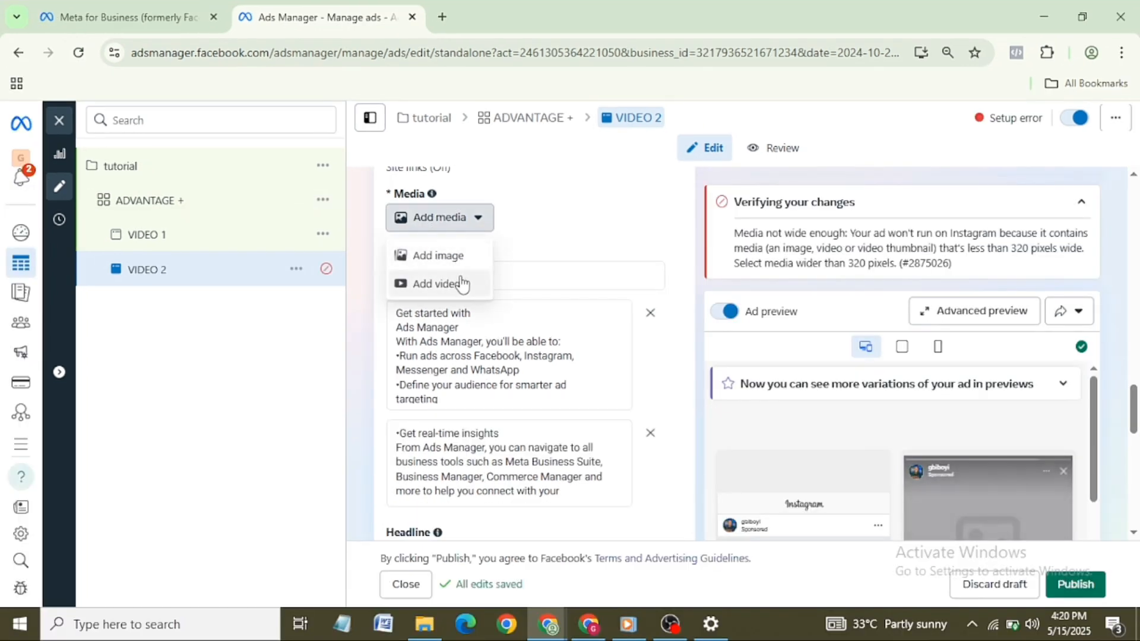
click(419, 290)
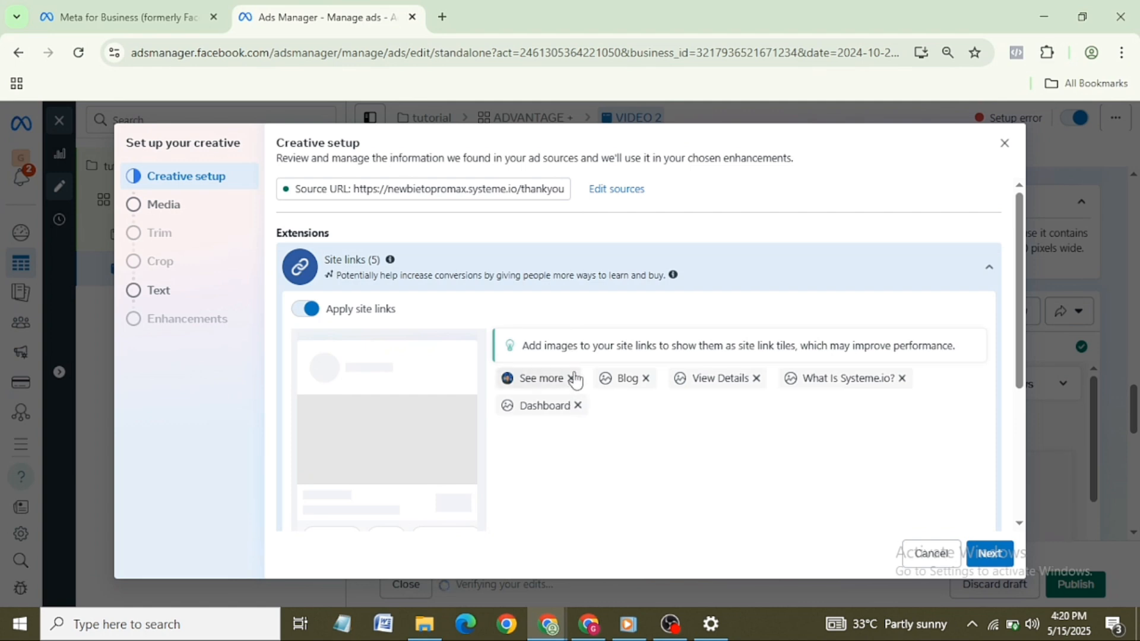
click(645, 378)
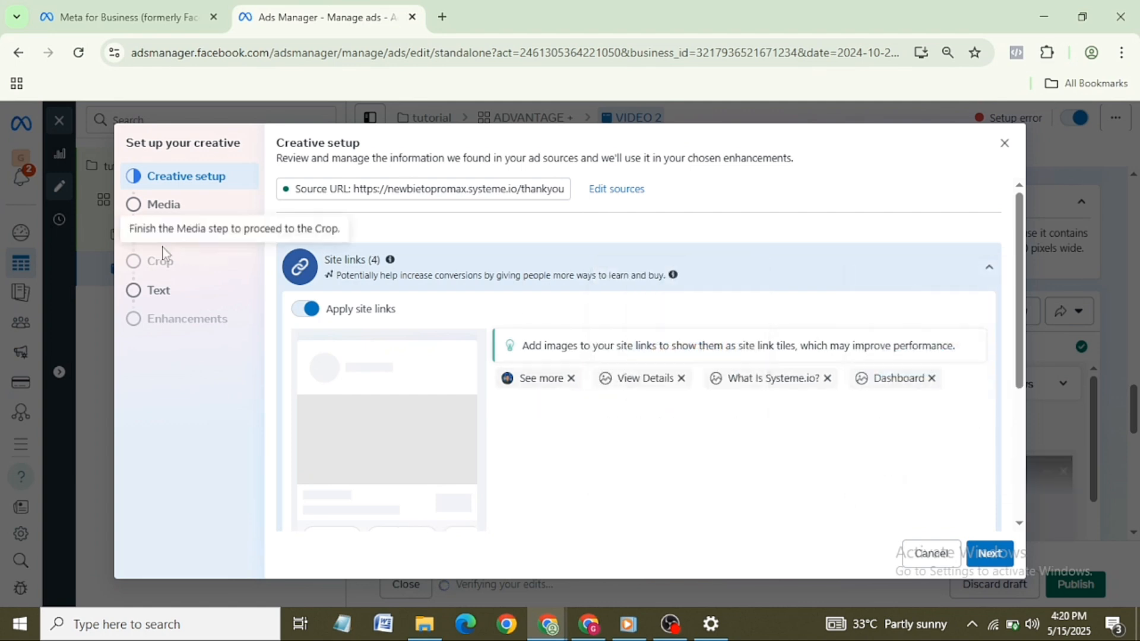
click(153, 217)
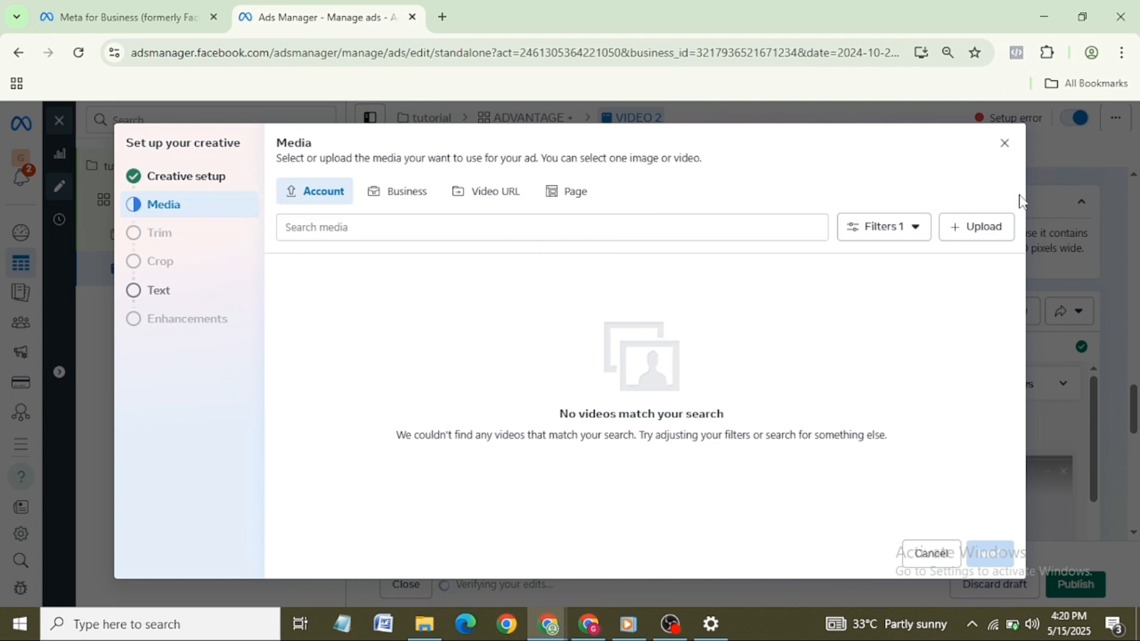
click(969, 234)
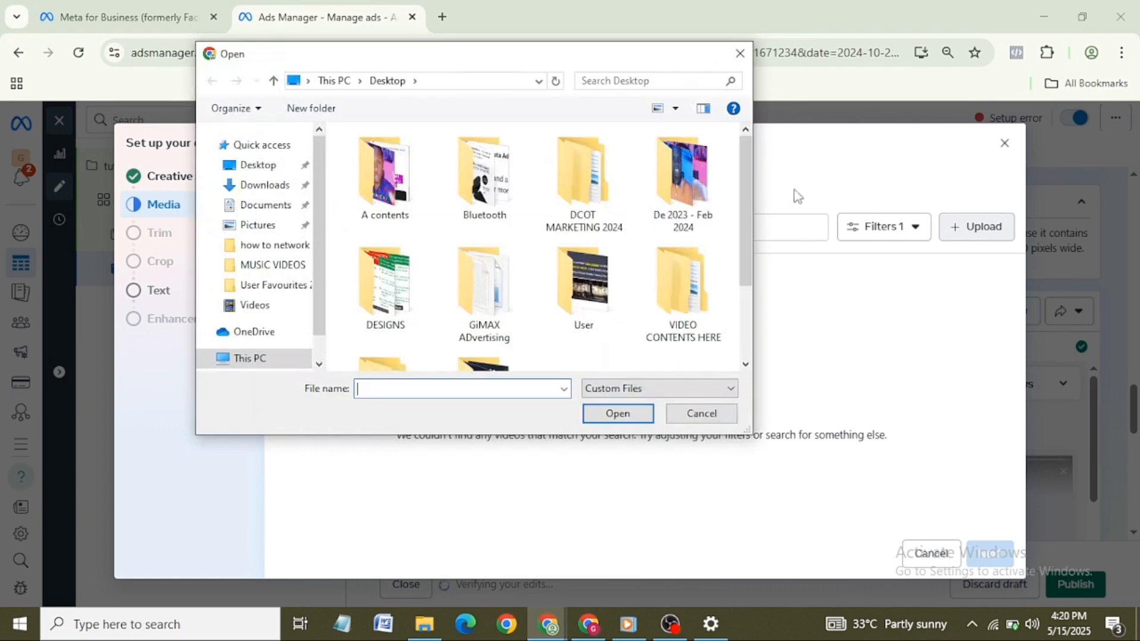
click(740, 53)
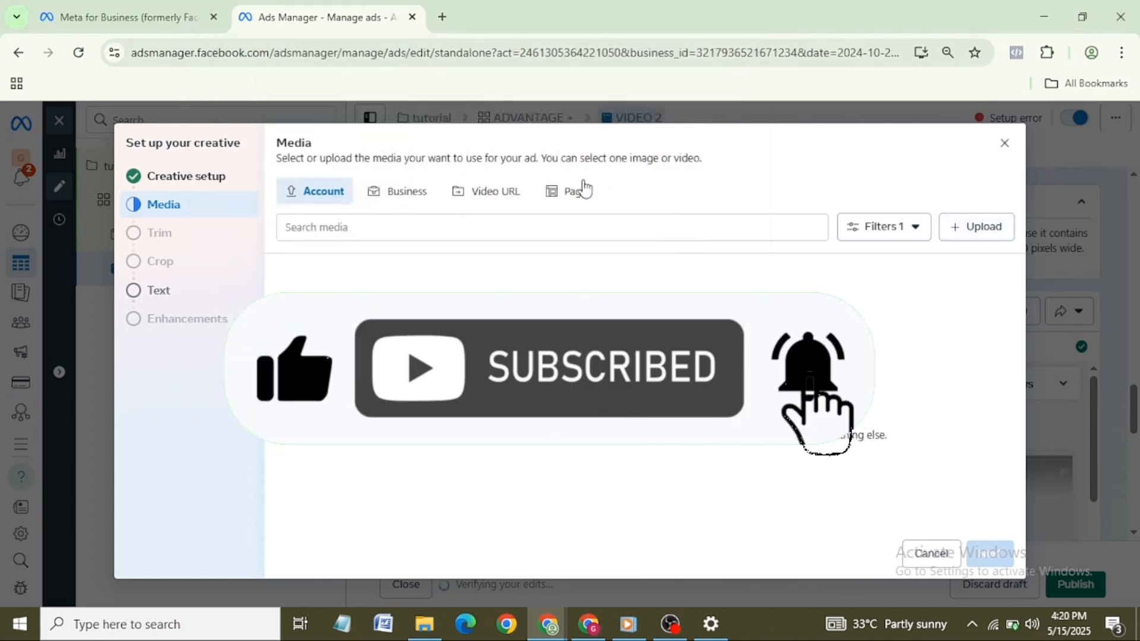
click(561, 196)
click(487, 193)
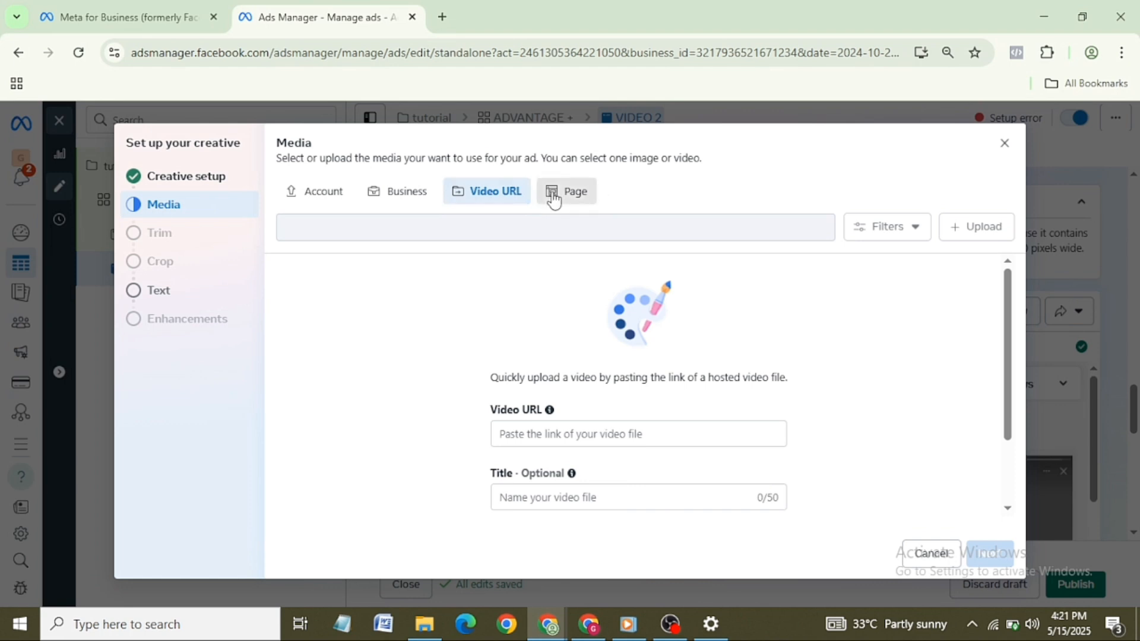
Step: Choose the last 1080 × 1920 video from the Facebook Page's media, skip trimming and keep the original crops
click(553, 199)
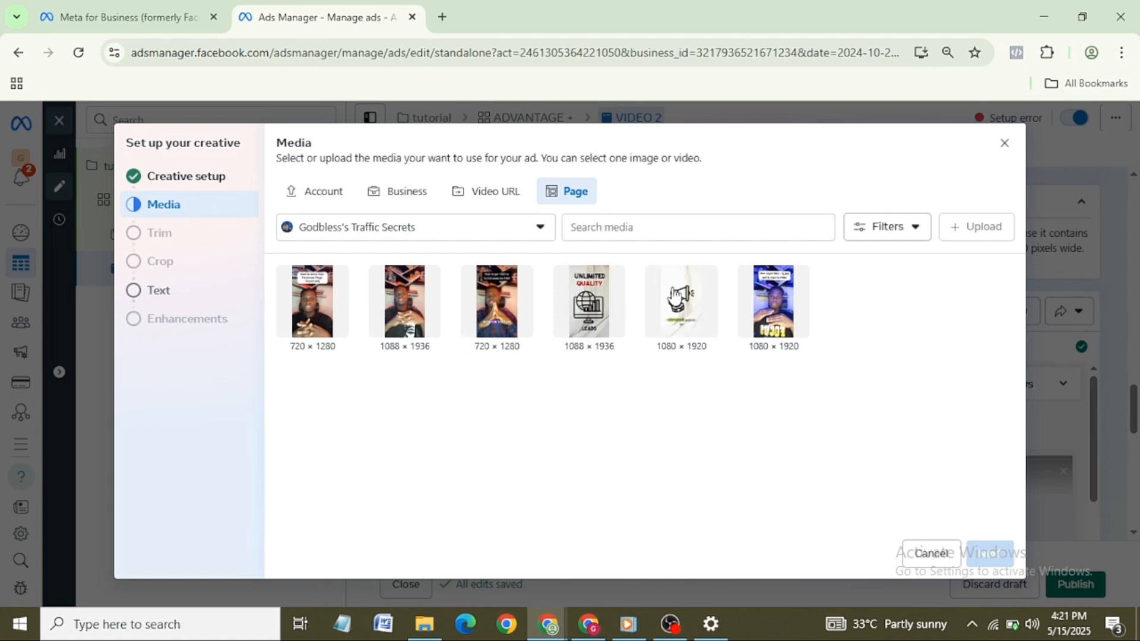
click(773, 307)
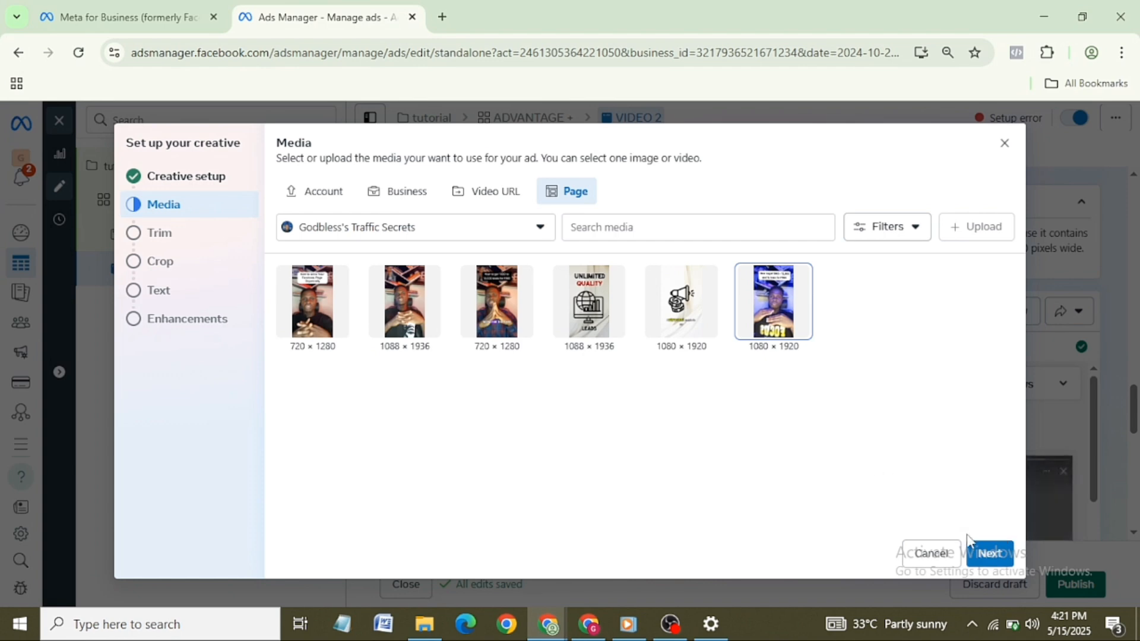
click(985, 554)
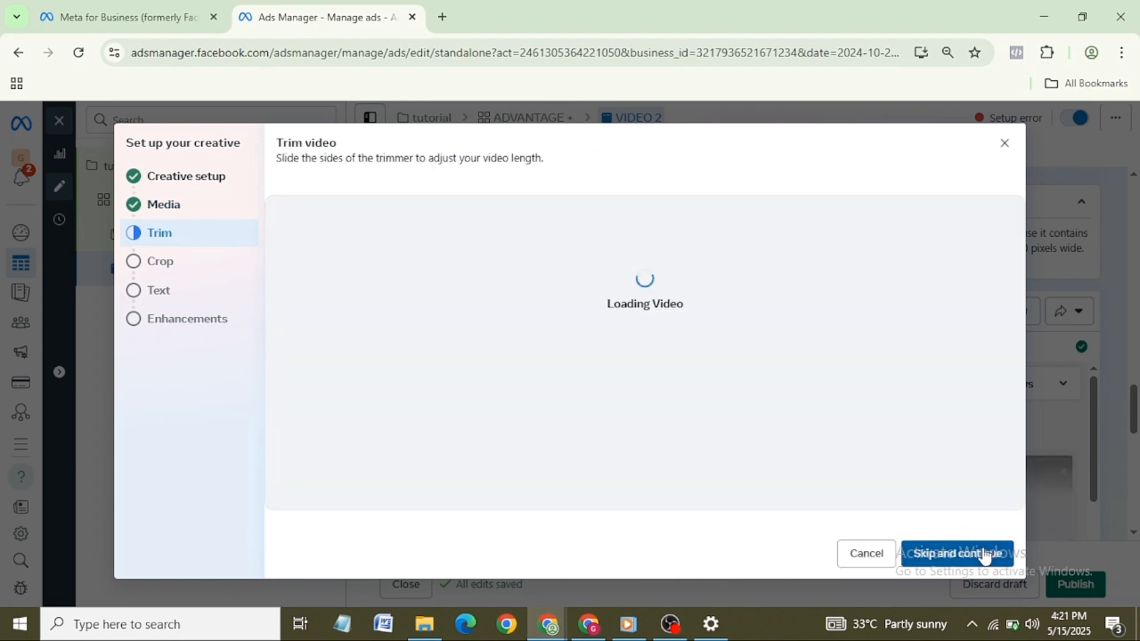
click(983, 554)
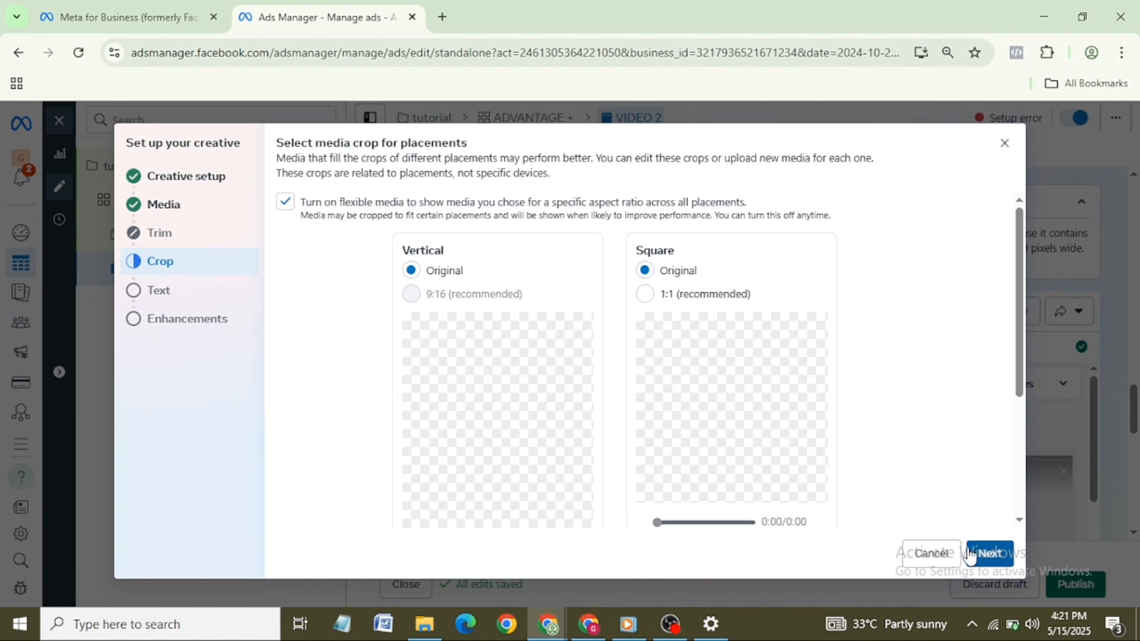
click(990, 554)
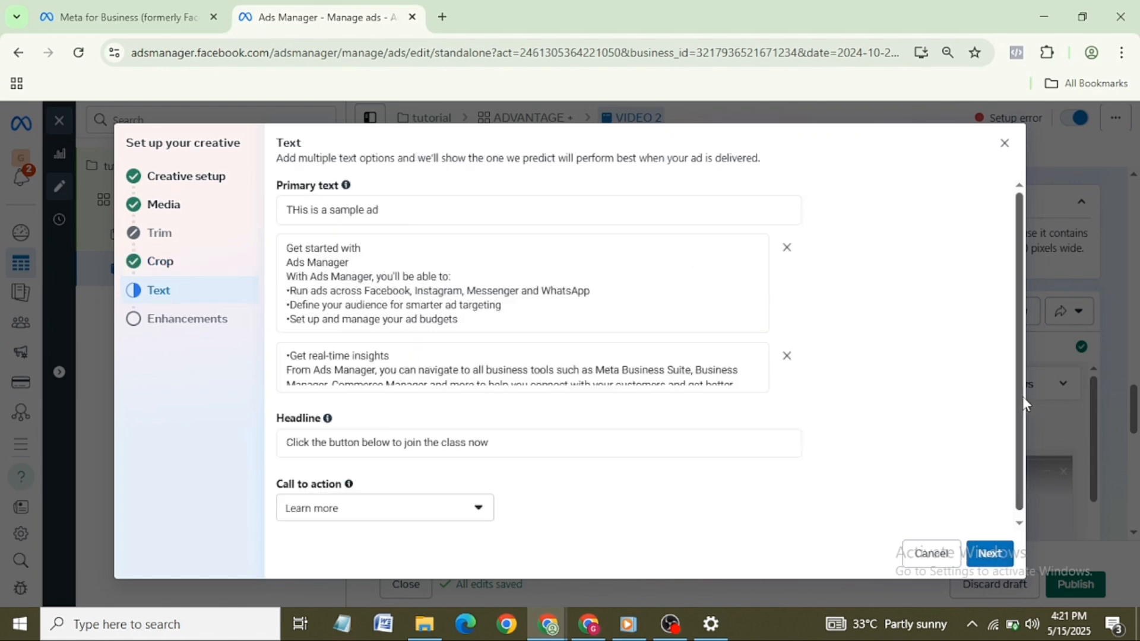
Step: Keep the ad text as it is, turn off all optimizations in the creative enhancements and finish the creative setup
scroll(1016, 402, down, 1)
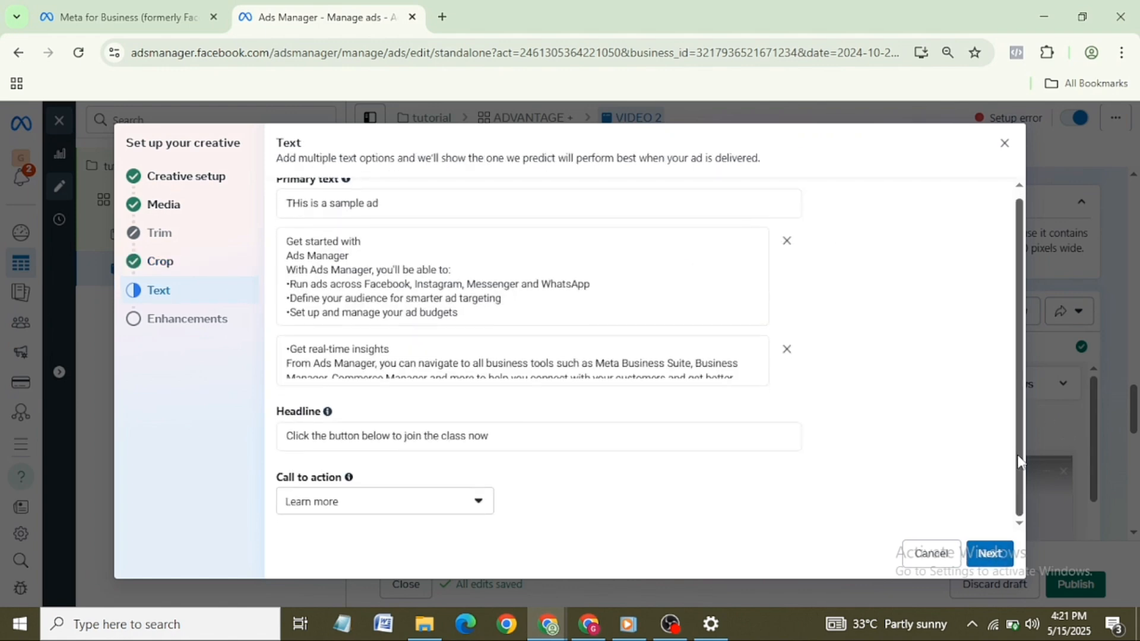
click(989, 554)
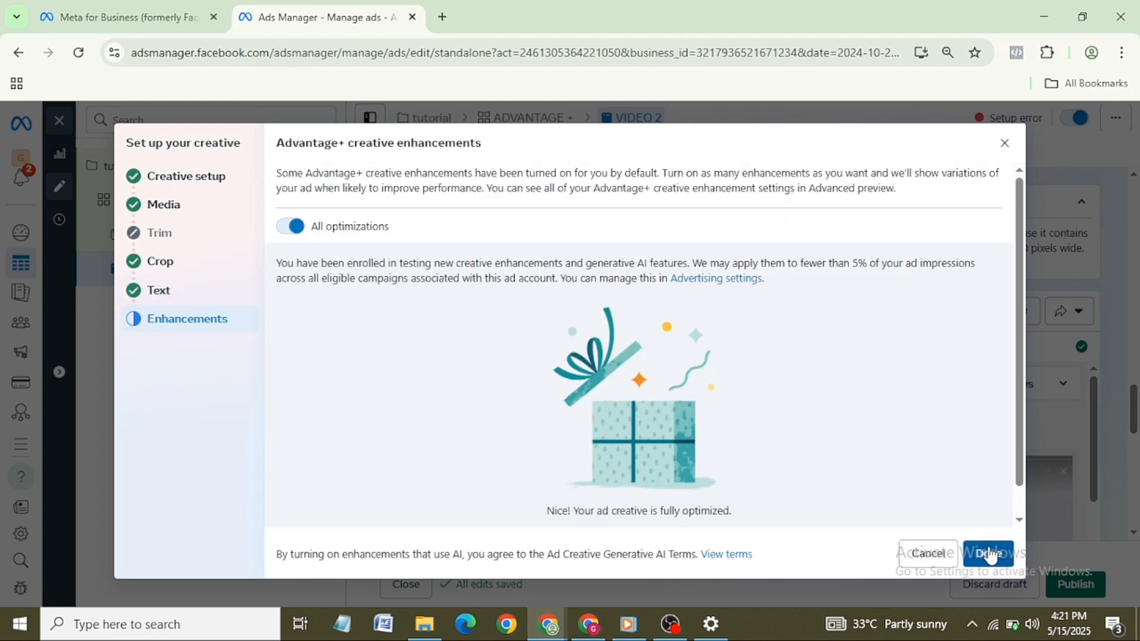
click(288, 227)
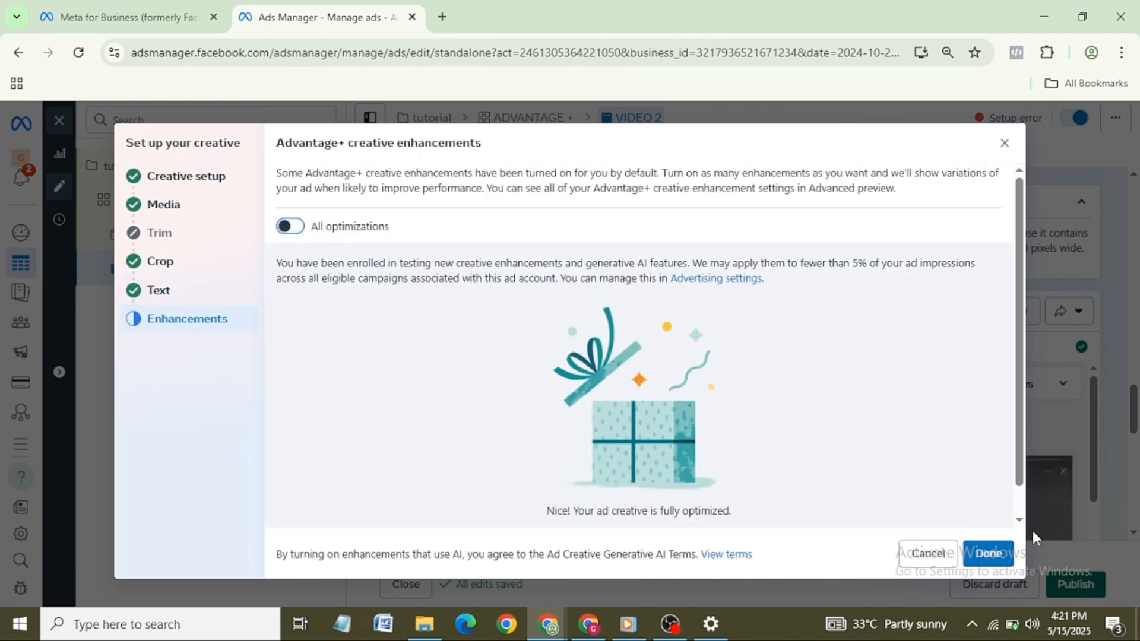
click(990, 554)
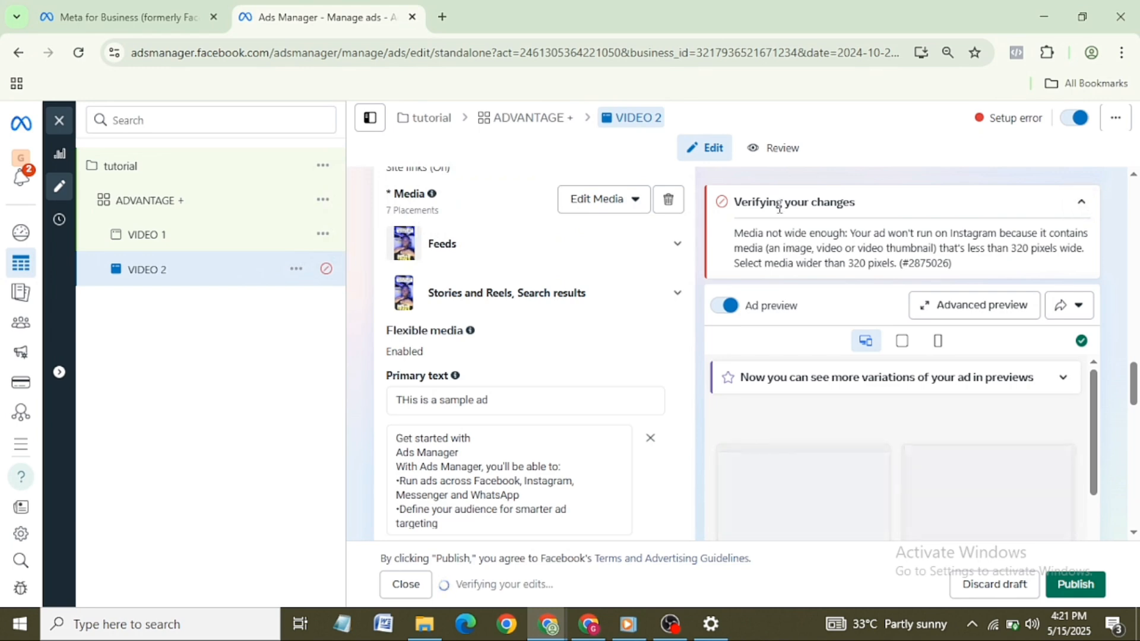
Step: Review VIDEO 2's placement previews, destination, ad creative text and available ad actions
drag(1137, 402, 1134, 297)
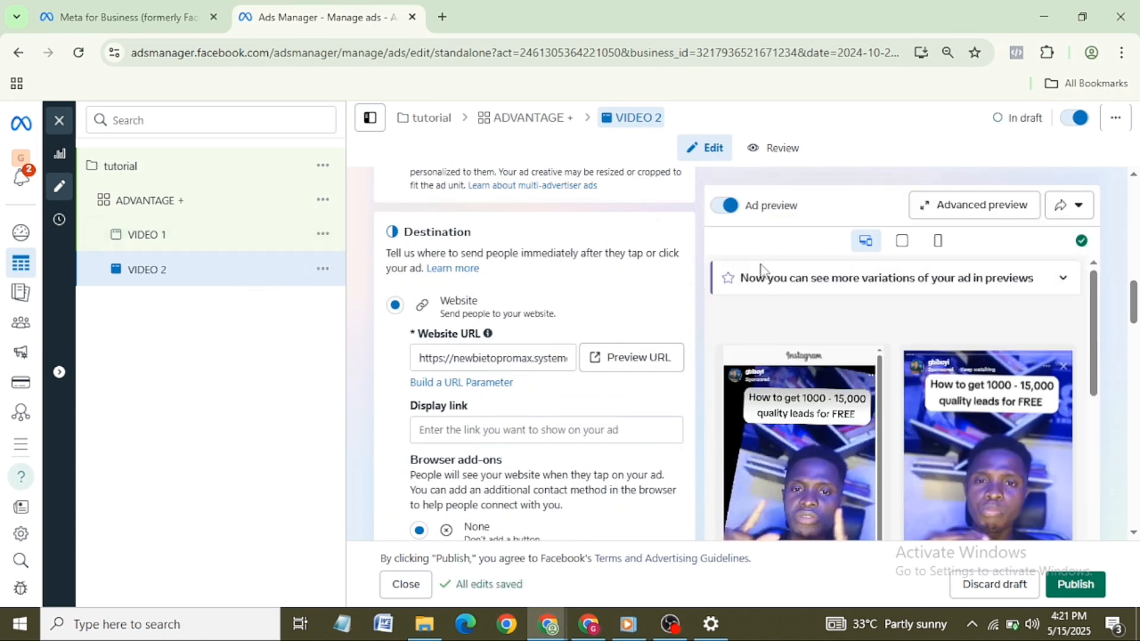
drag(1134, 324, 1090, 380)
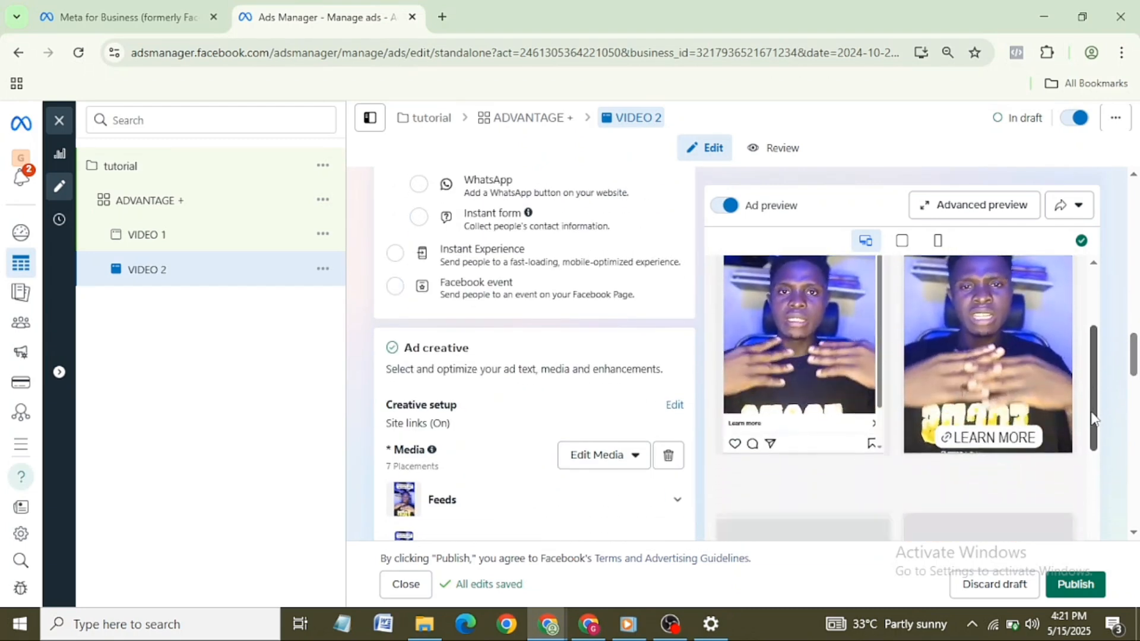
drag(1090, 380, 1094, 454)
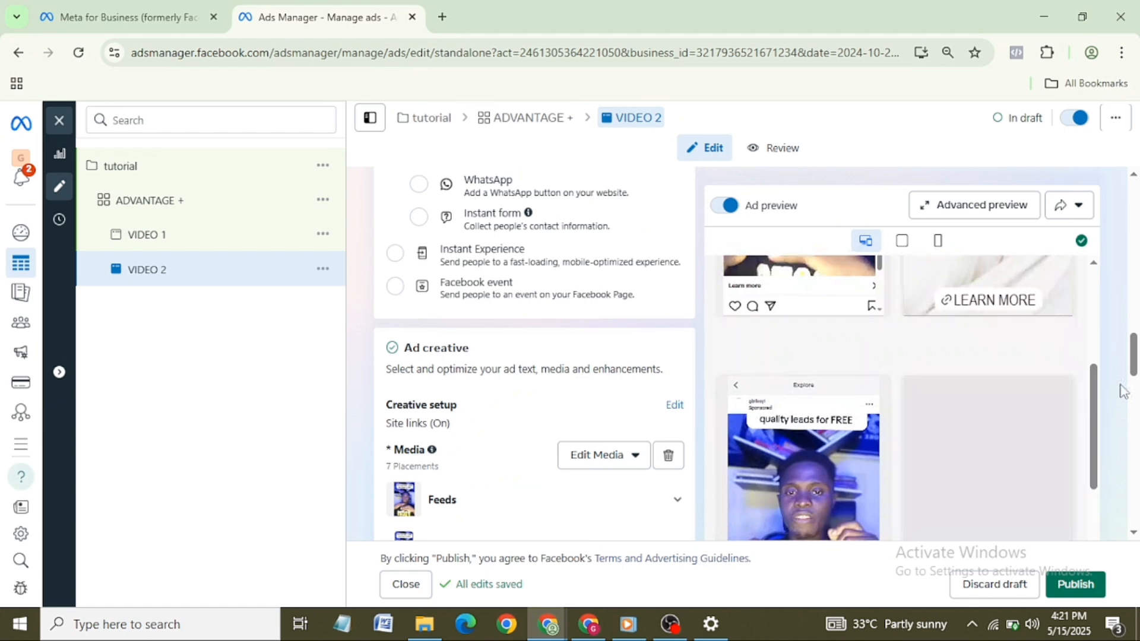
scroll(1128, 356, up, 6)
scroll(1128, 343, down, 5)
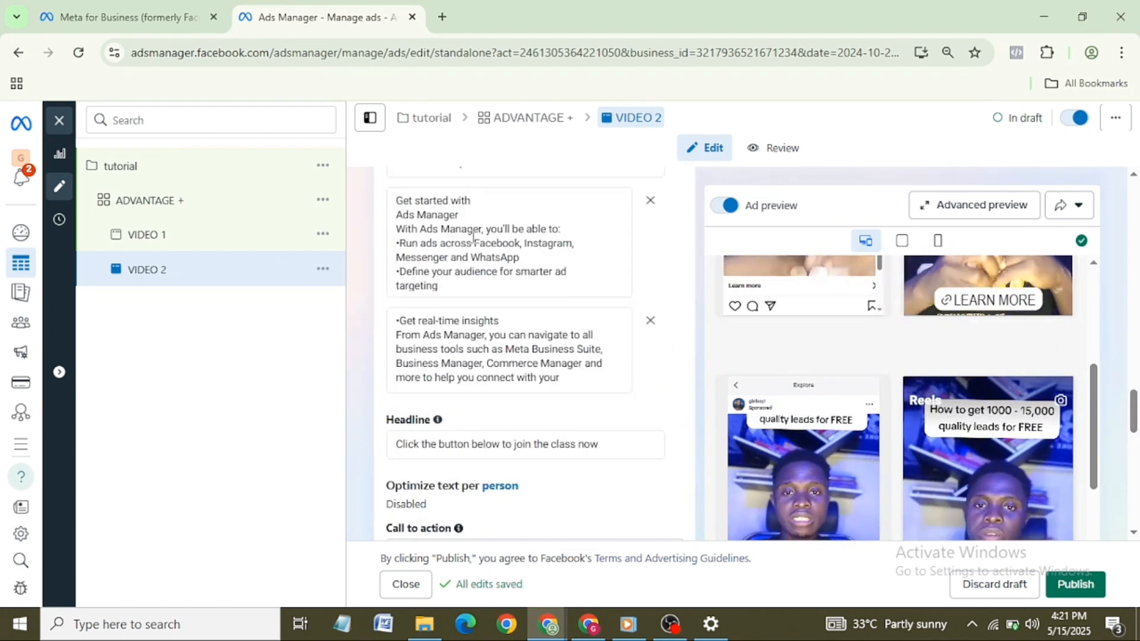
click(323, 270)
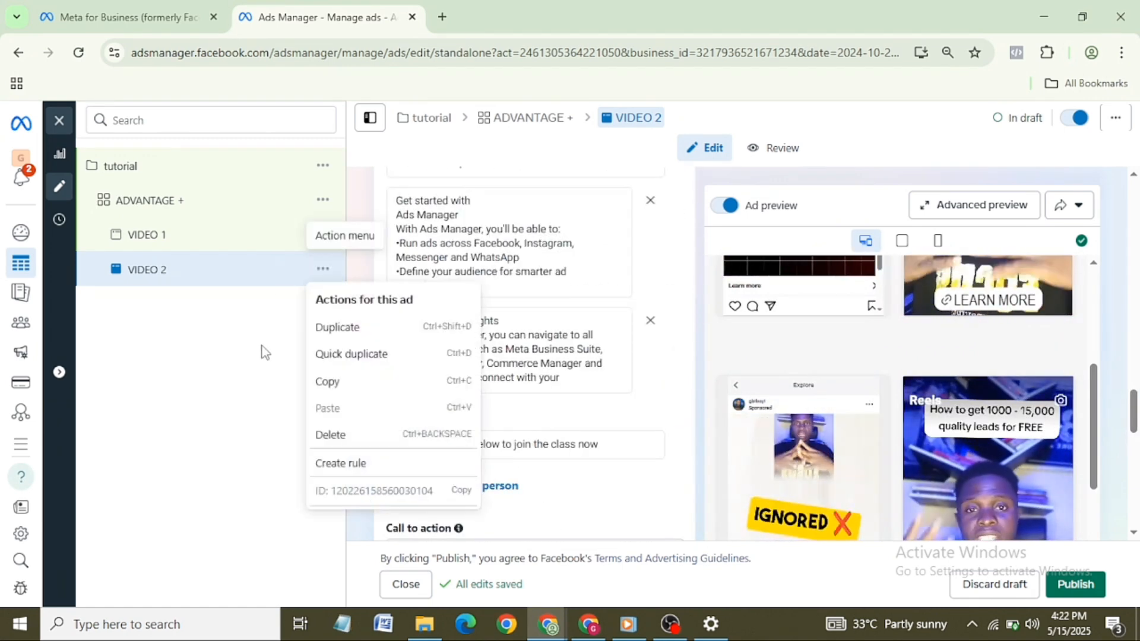
click(149, 409)
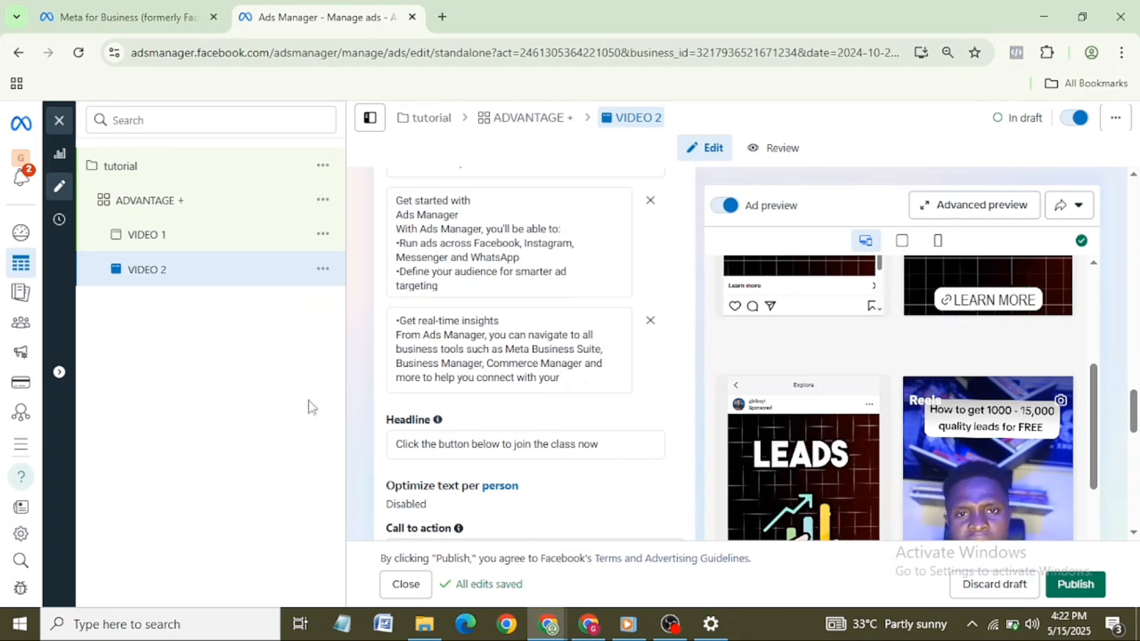
click(414, 235)
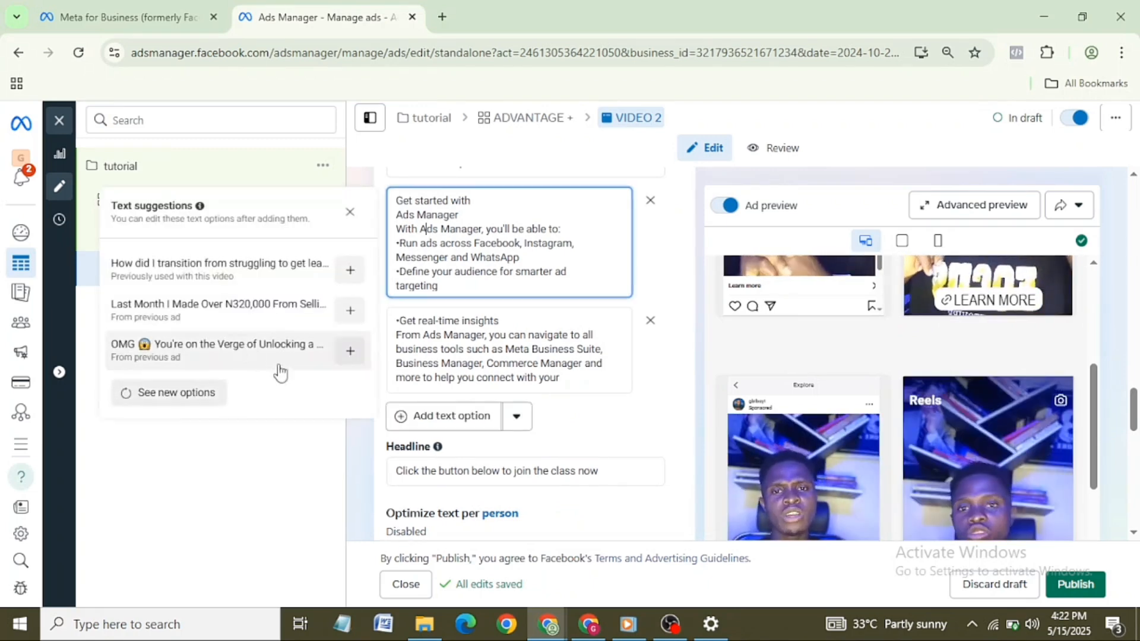
click(257, 495)
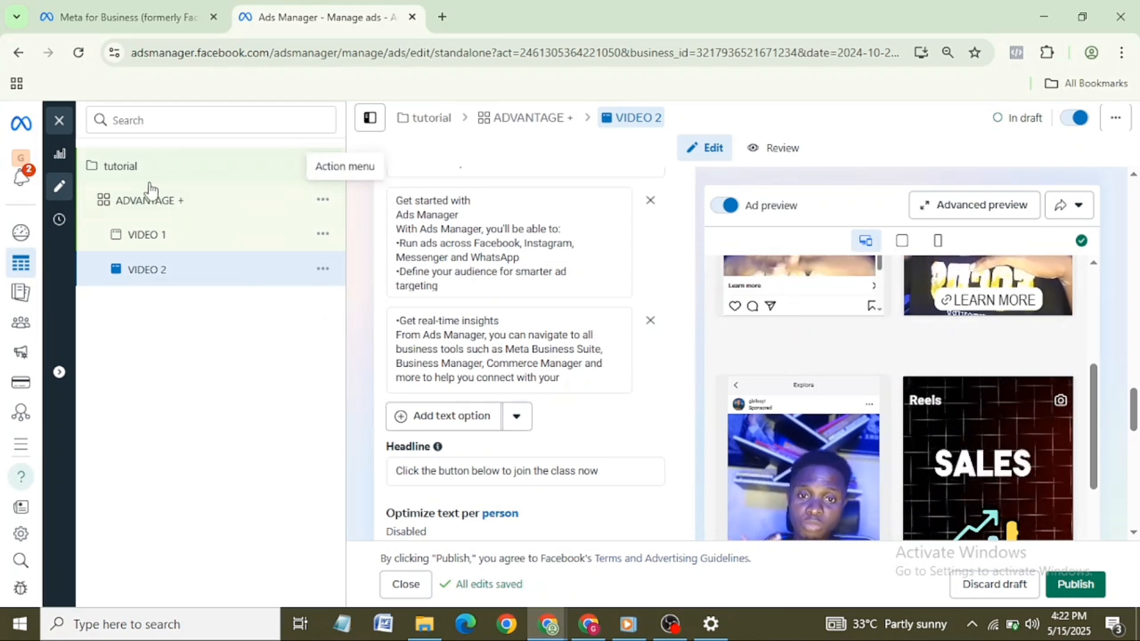
Step: Make a quick duplicate of the ADVANTAGE + ad set together with its two video ads
click(322, 200)
click(324, 201)
click(324, 200)
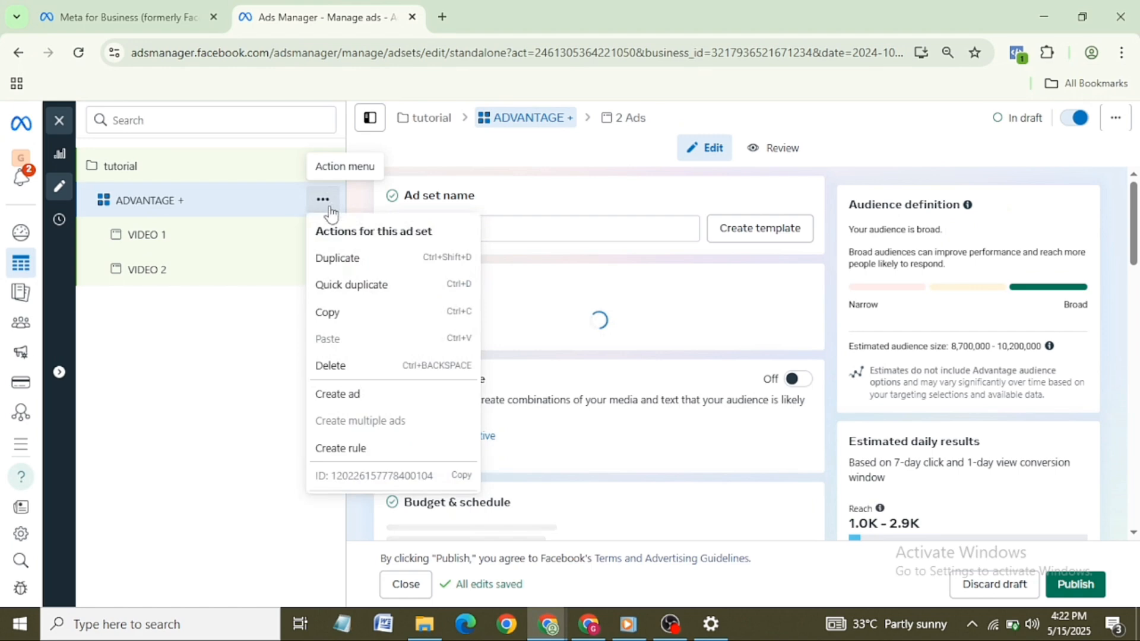
click(354, 286)
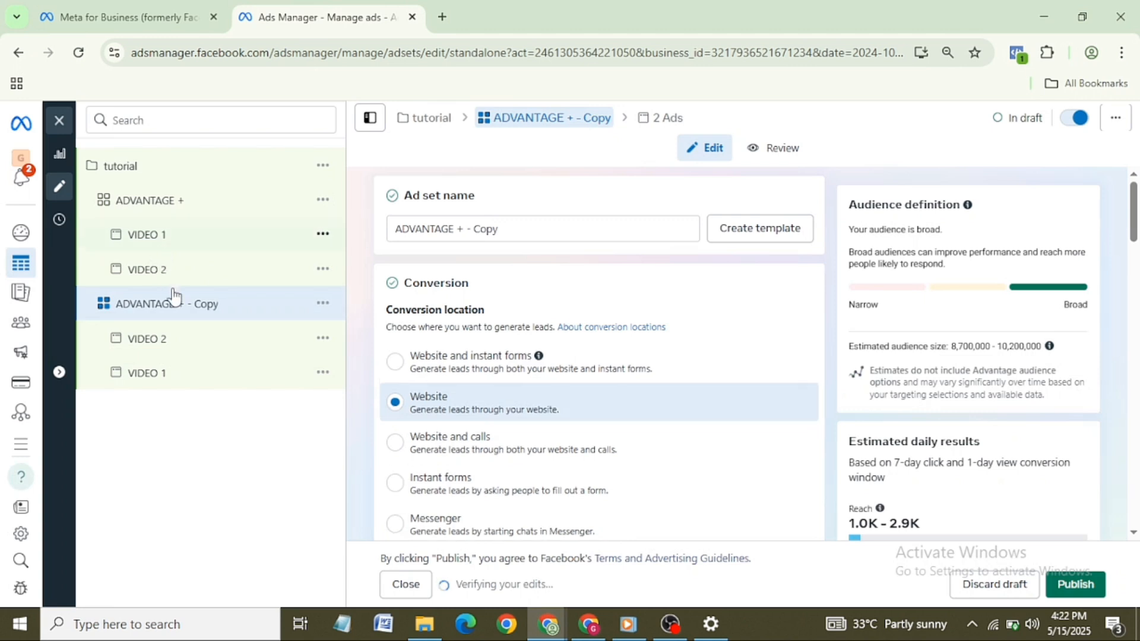
Step: Rename the duplicated ADVANTAGE + ad set as CUSTOM
double_click(173, 302)
drag(244, 299, 69, 303)
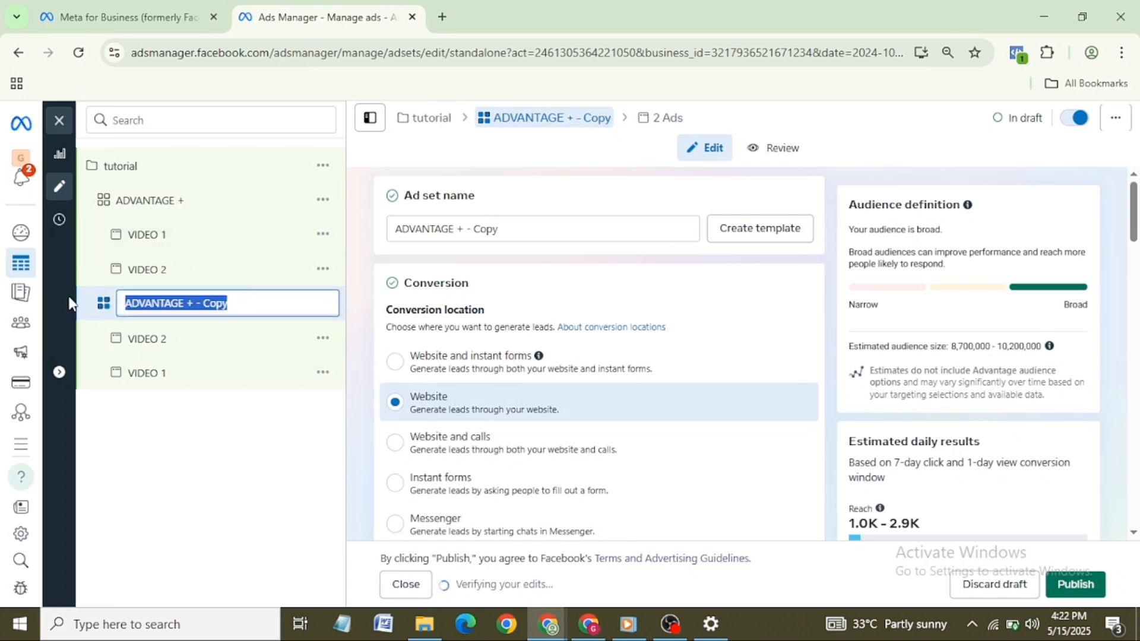
text(CUSTOM)
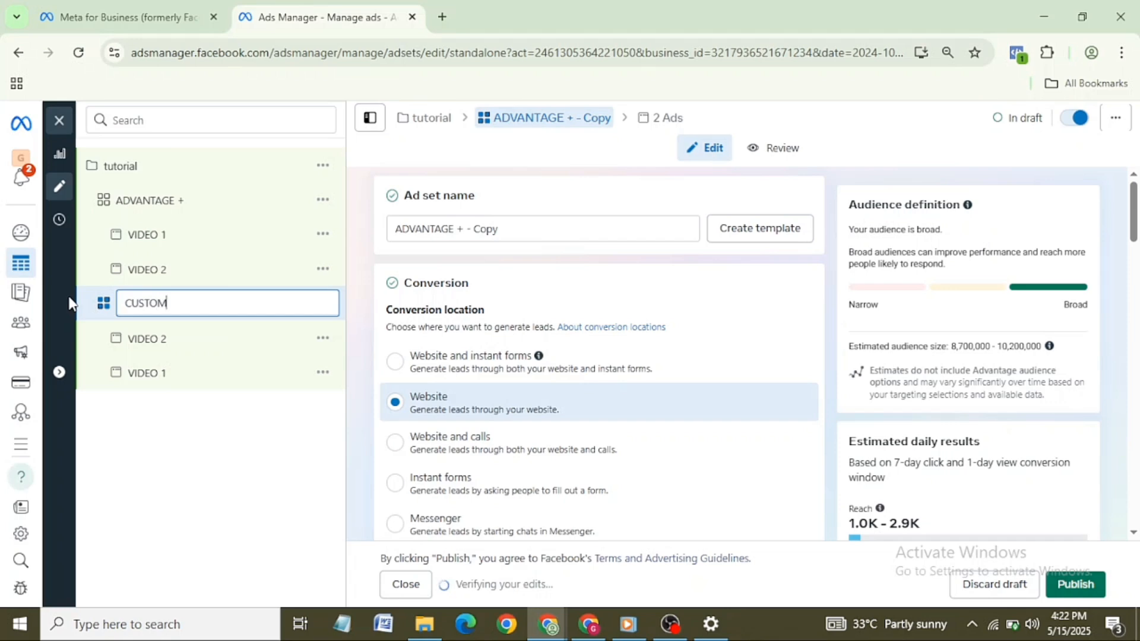
key(Return)
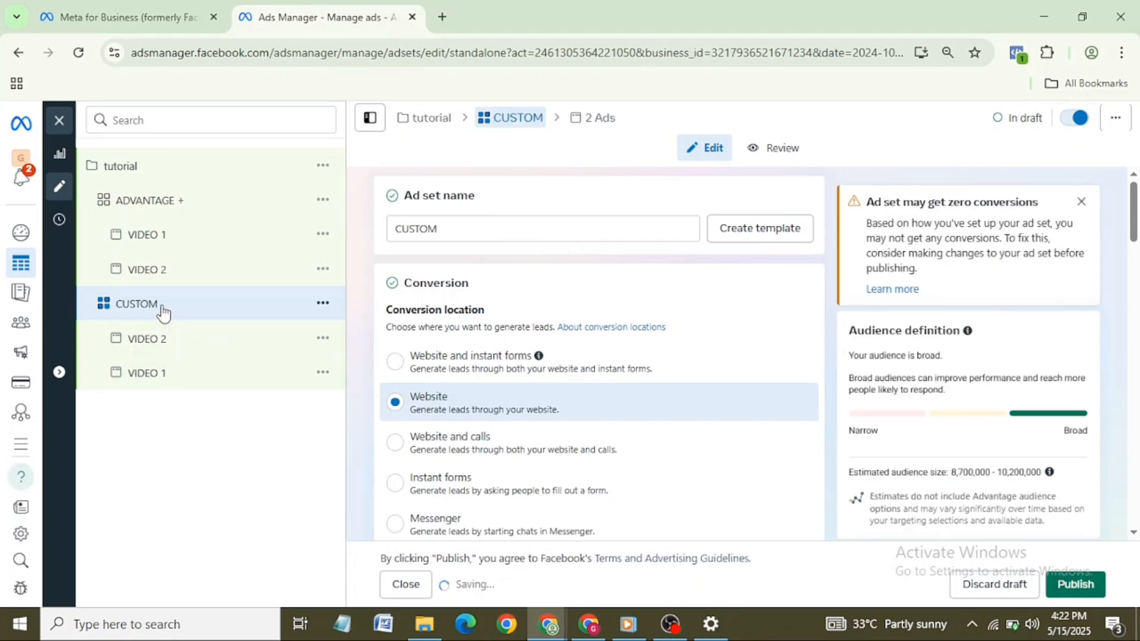
click(473, 236)
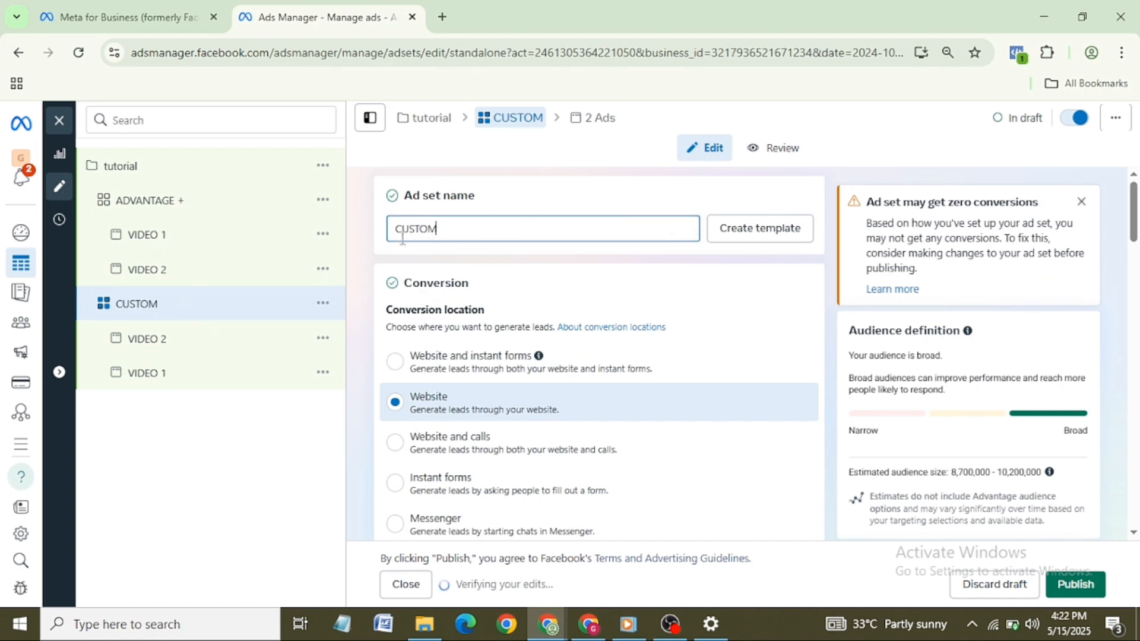
Step: Quick-duplicate the CUSTOM ad set and rename the copy with the suggested name "promotion" from the DCOT TEST 1 (cold) campaign
click(324, 303)
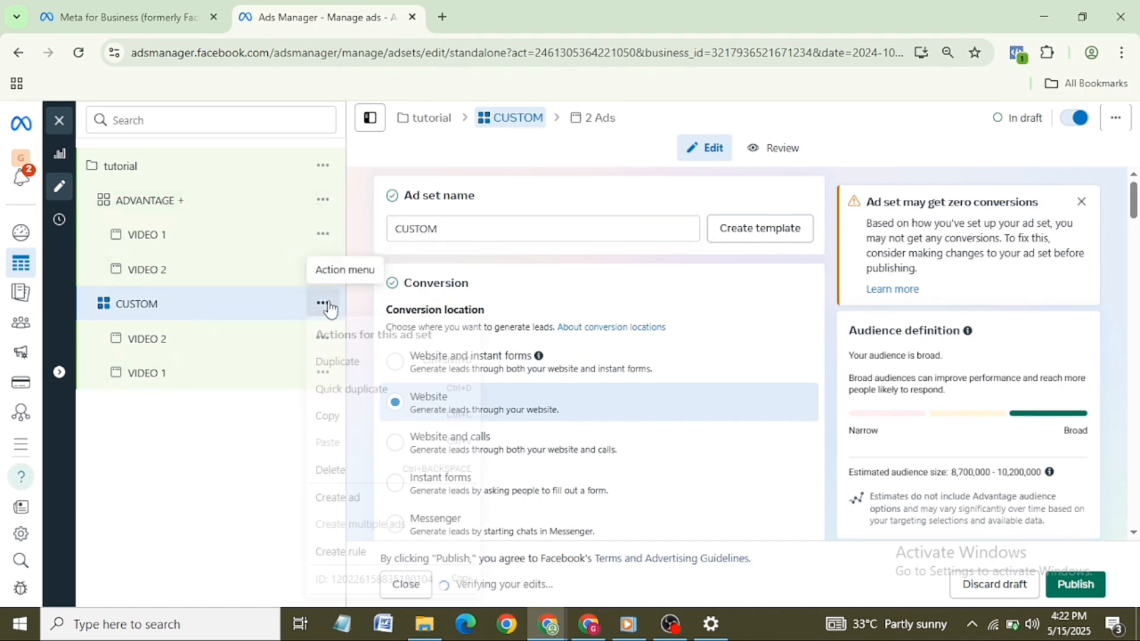
click(370, 389)
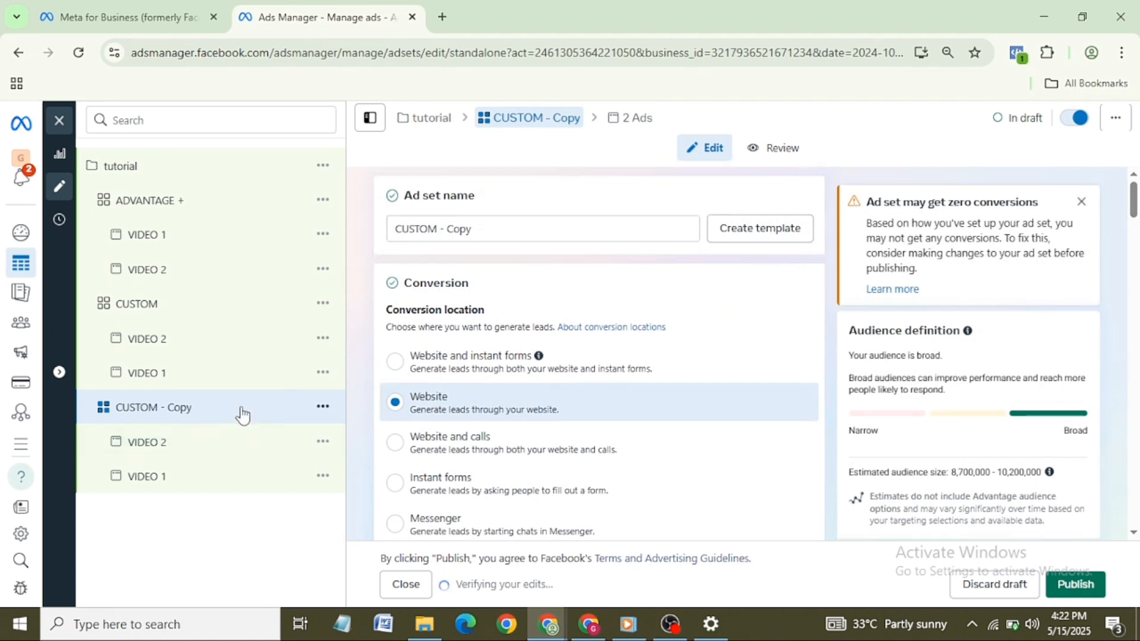
triple_click(473, 229)
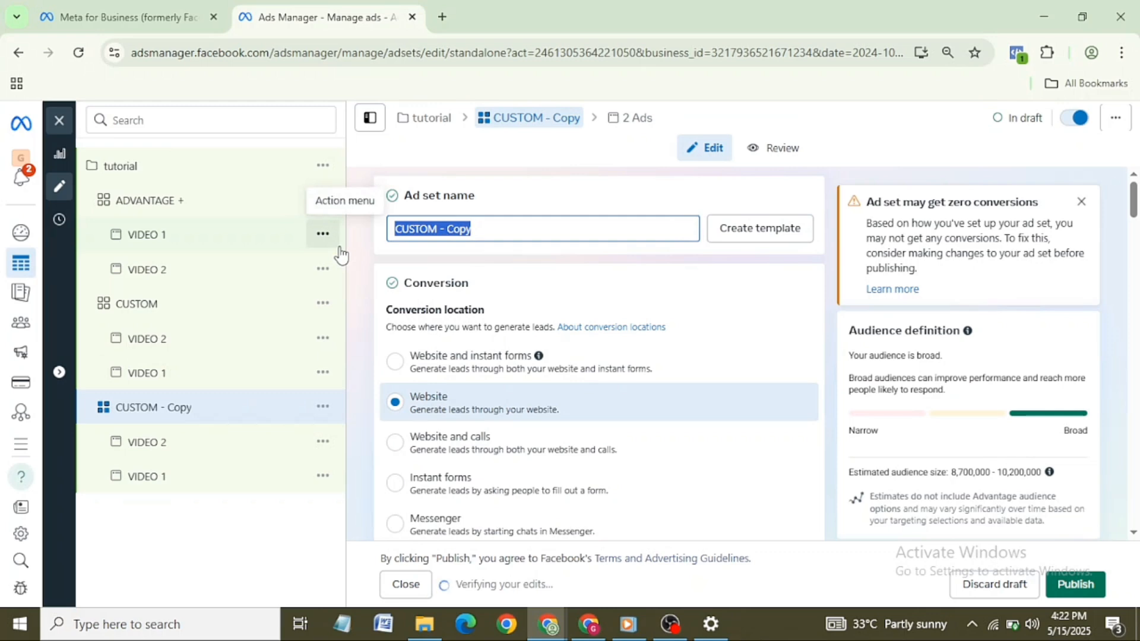
text(LO)
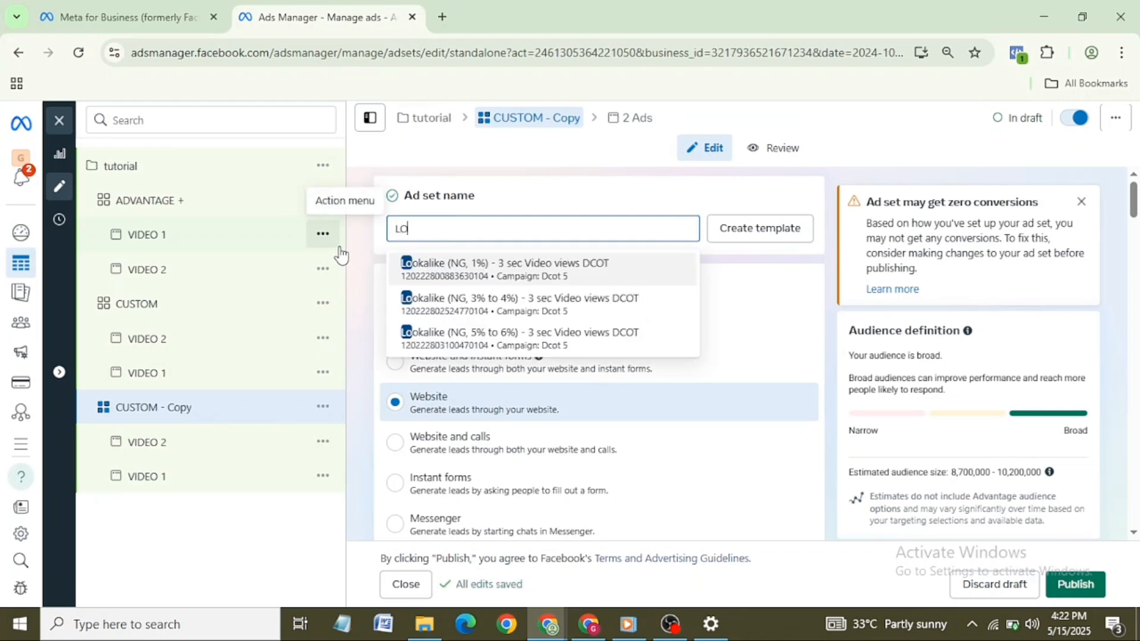
key(BackSpace)
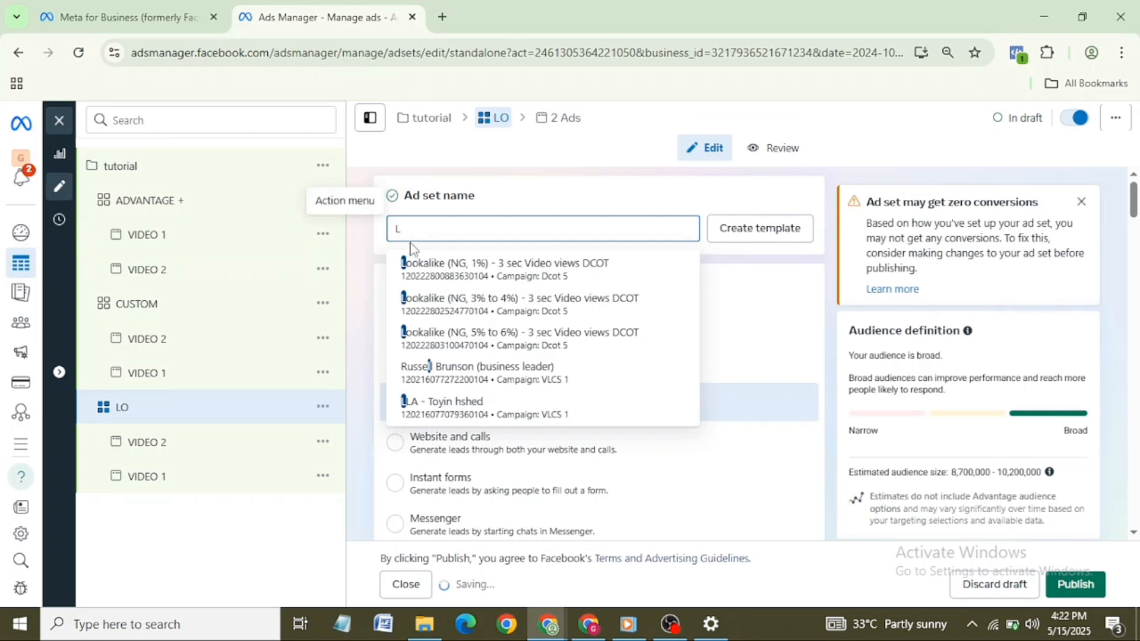
key(ctrl+a)
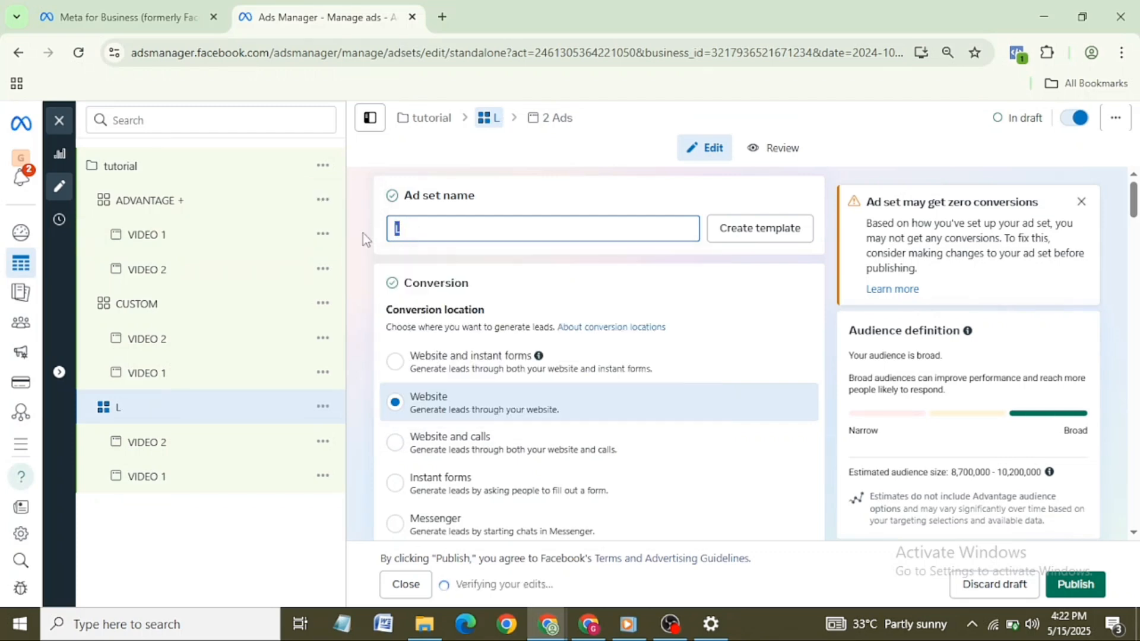
text(PROMOTION)
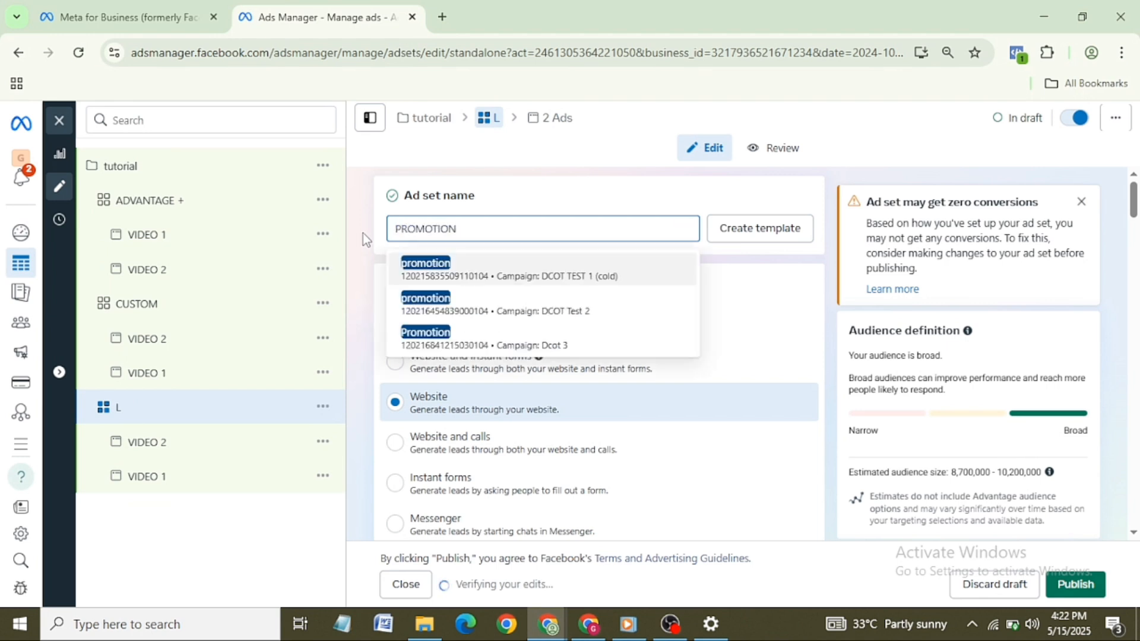
click(450, 278)
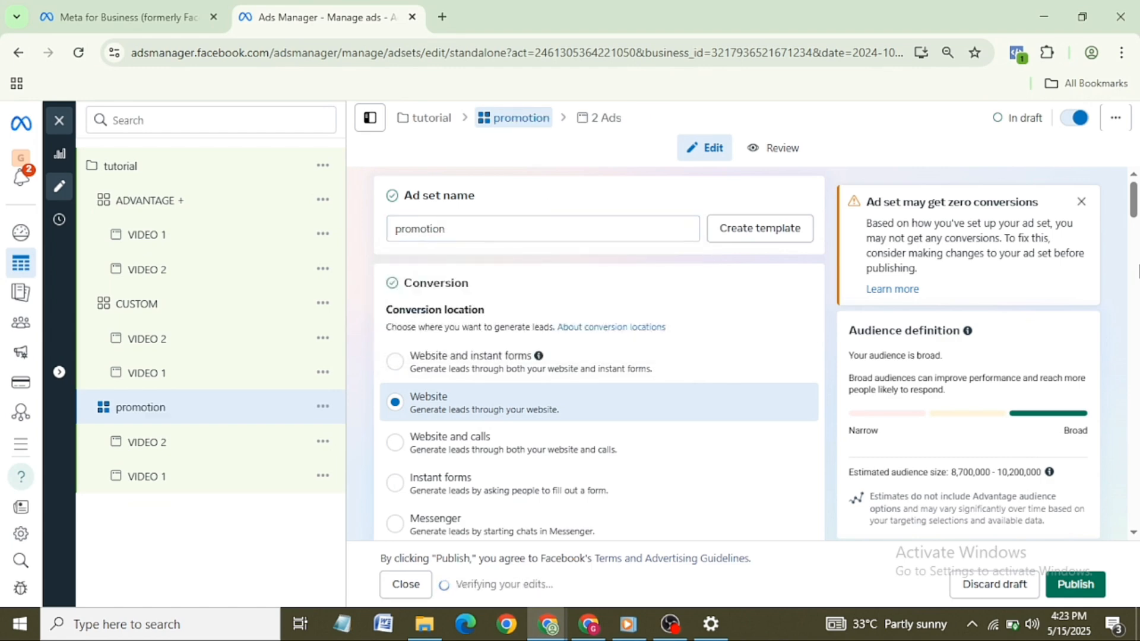
Step: Switch the promotion ad set from Advantage+ audience to the original audience options and reset its start date to today
drag(1132, 199, 1134, 371)
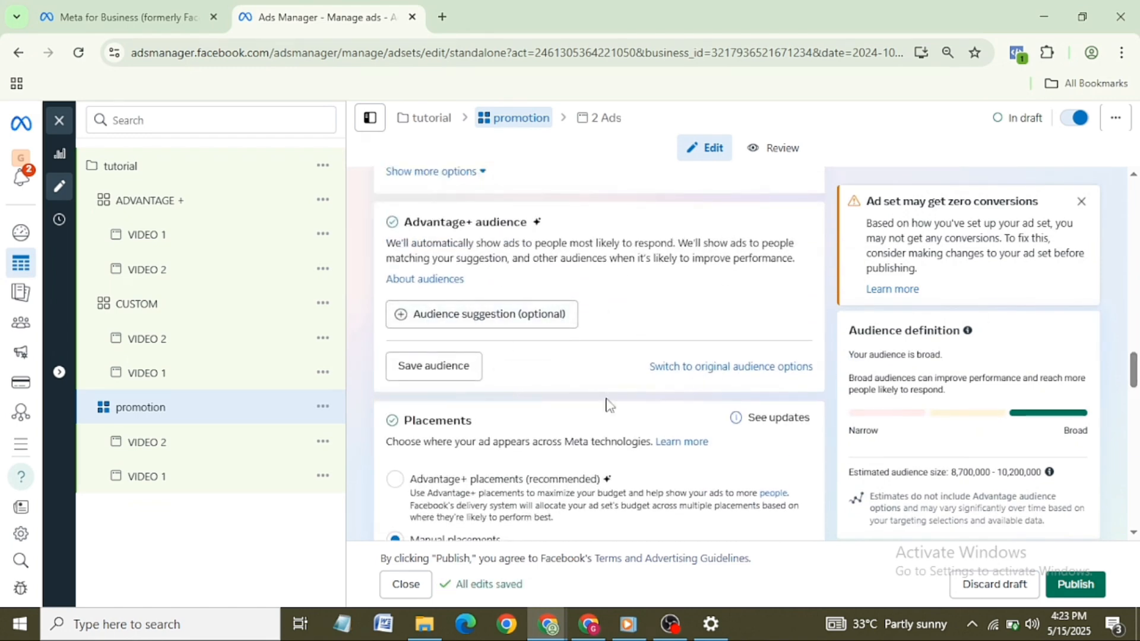
click(738, 369)
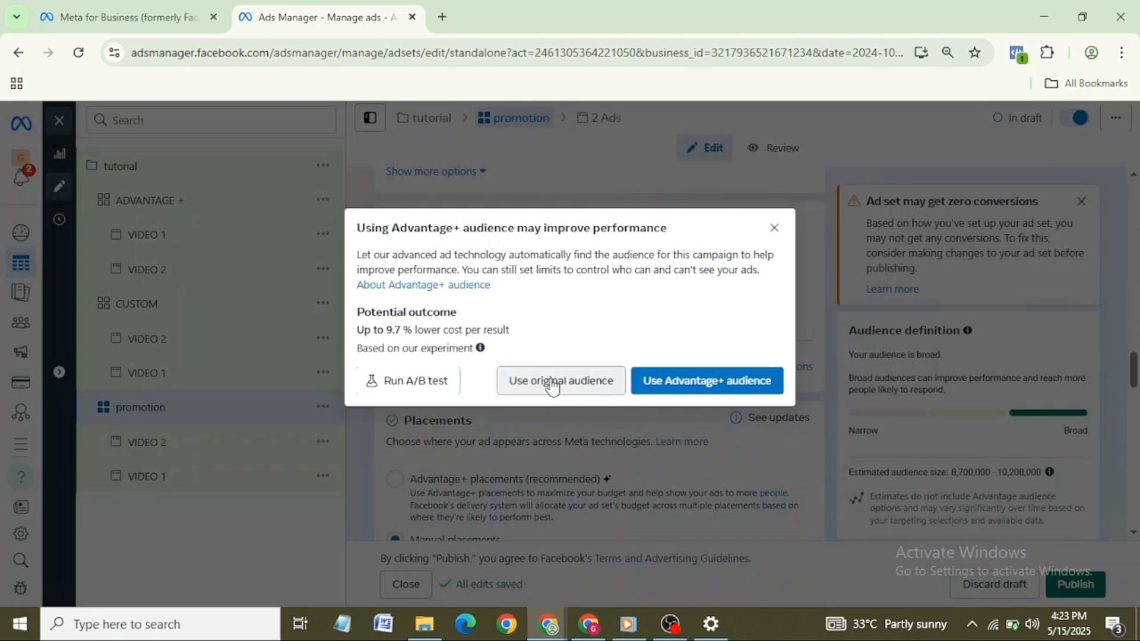
click(552, 382)
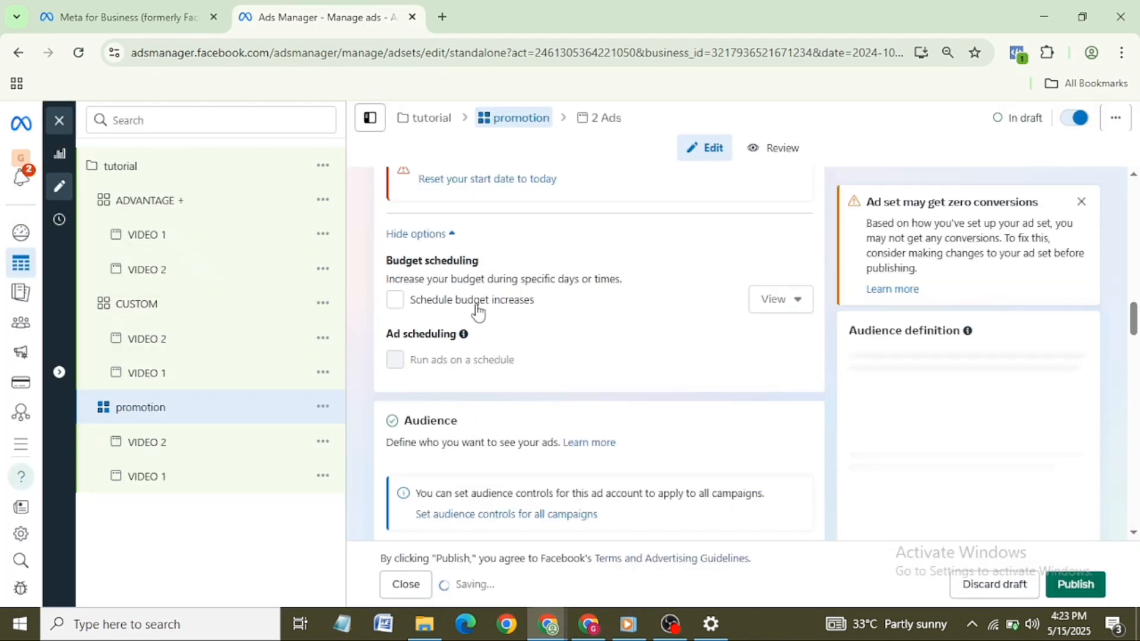
click(472, 182)
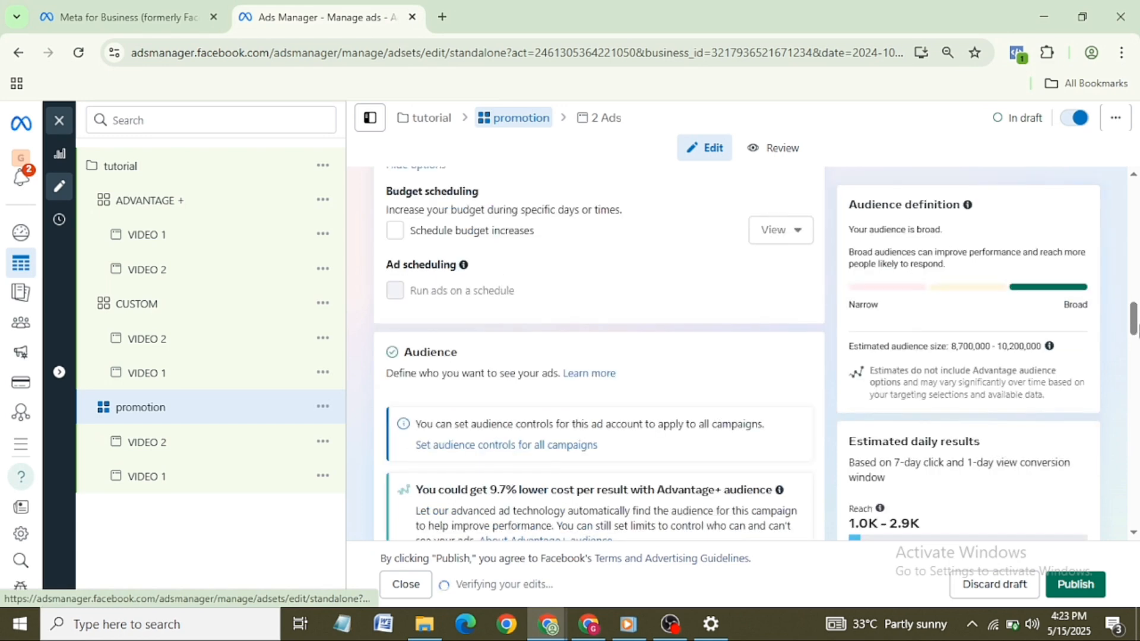
Step: Set the promotion ad set's audience age range to 24–58
drag(1134, 324, 1134, 353)
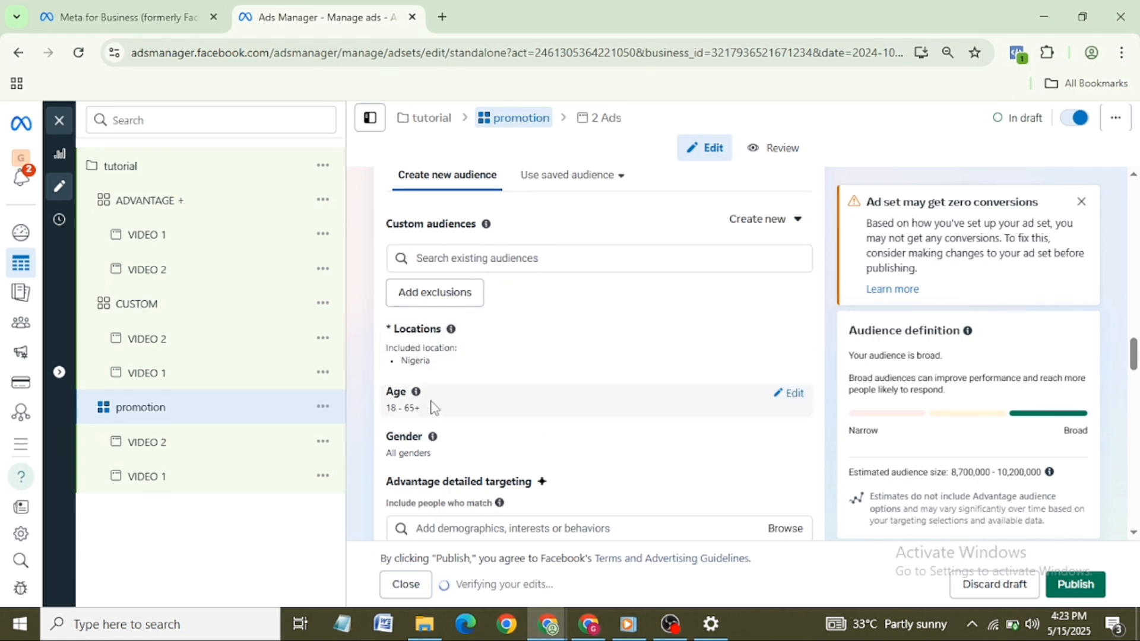
click(793, 395)
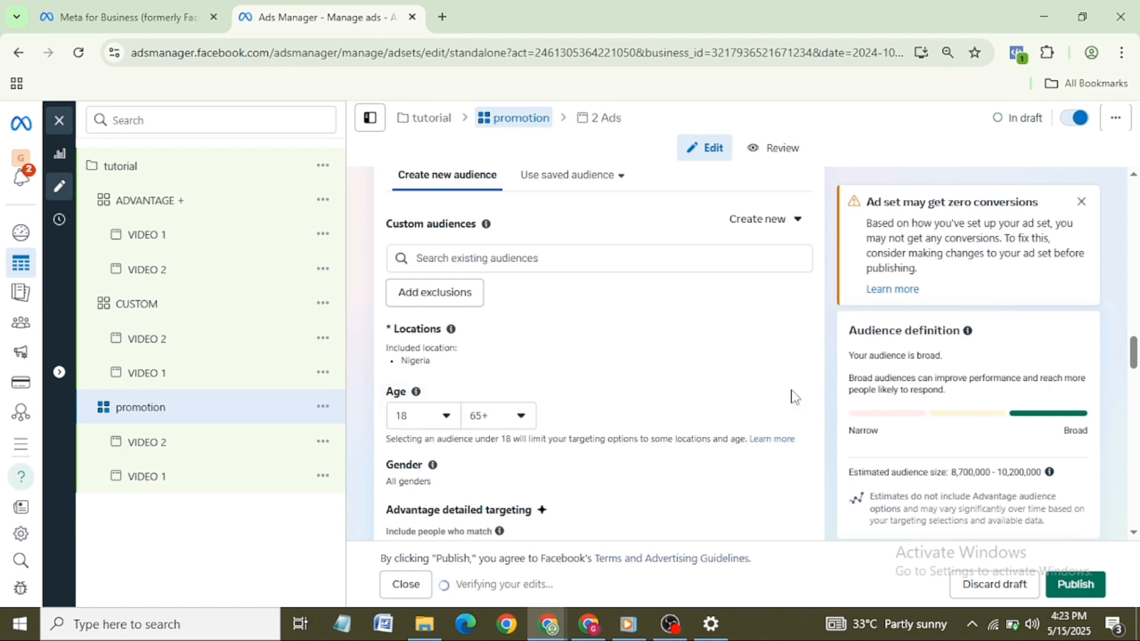
click(446, 419)
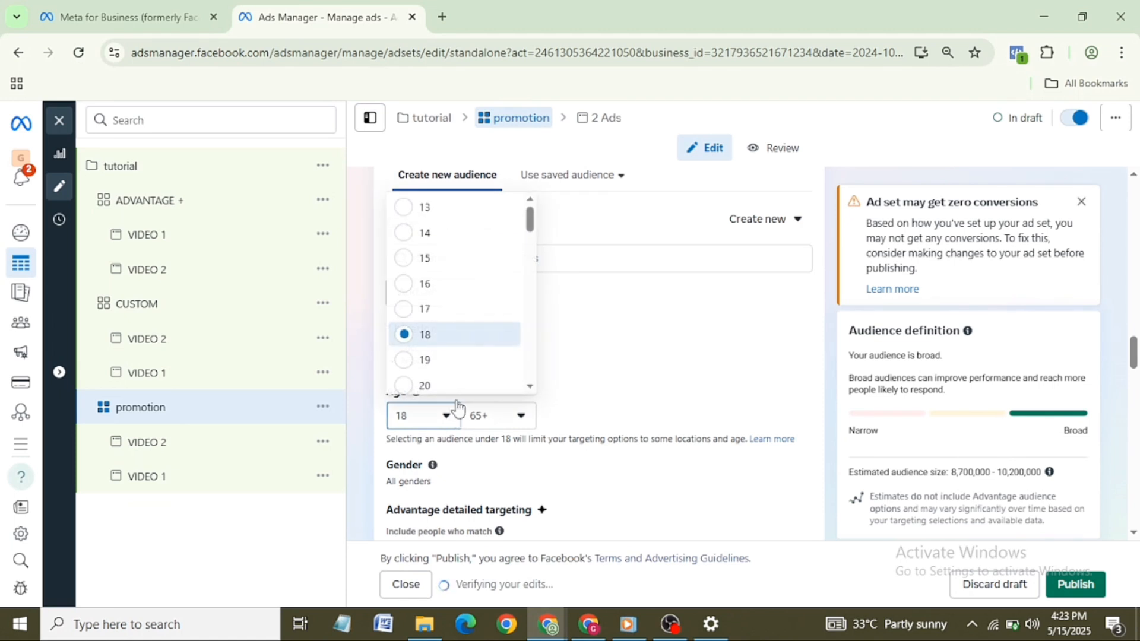
drag(532, 225, 536, 247)
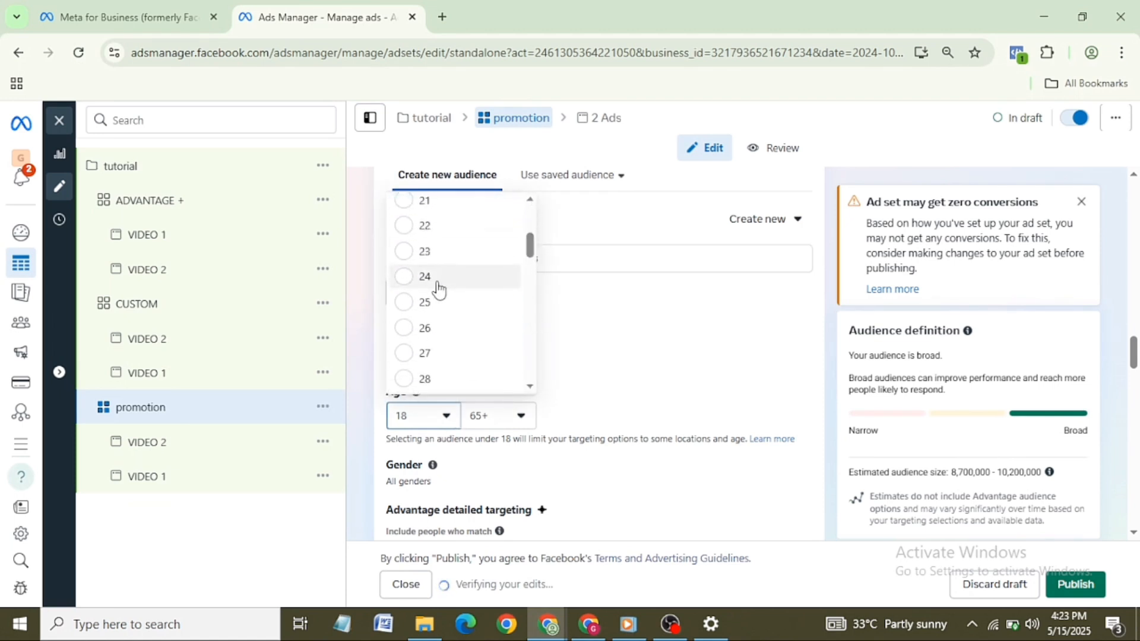
click(458, 276)
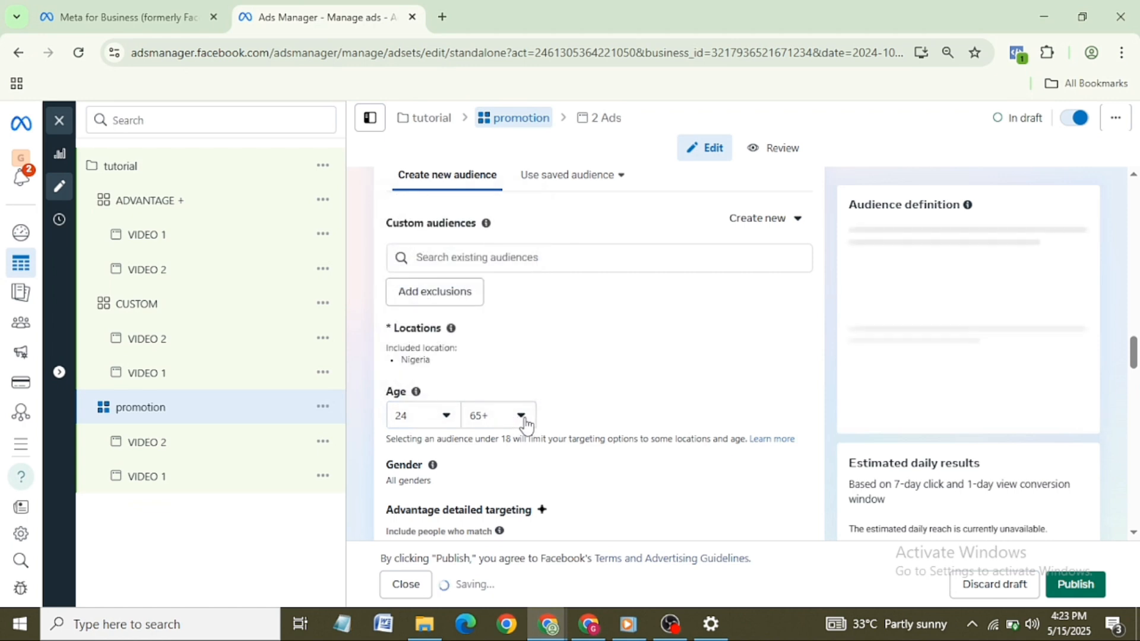
click(520, 418)
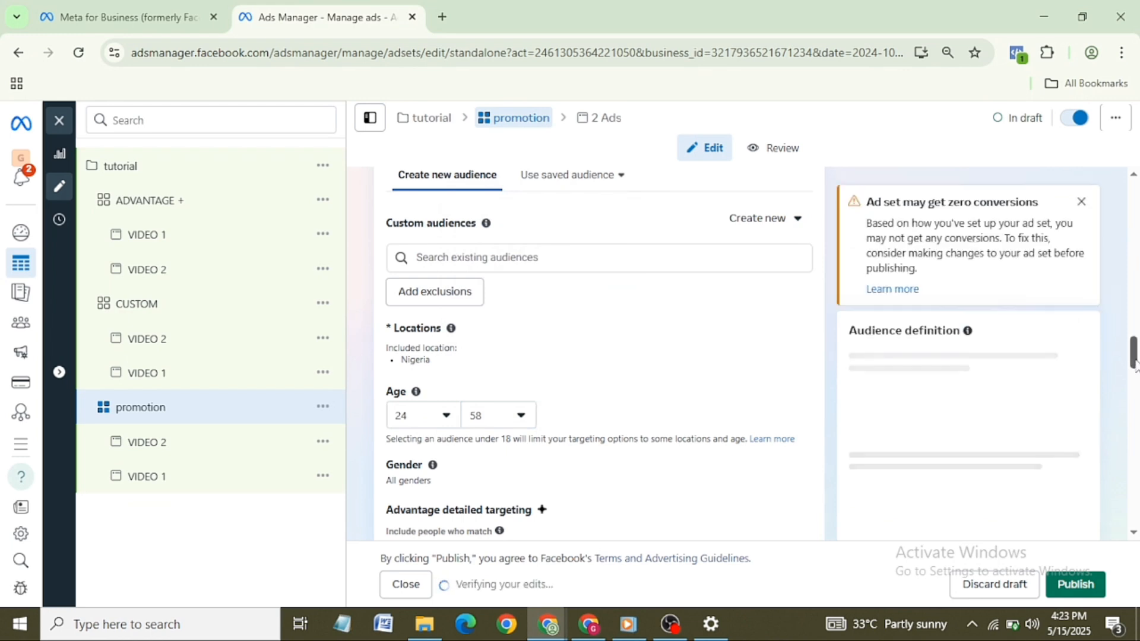
Step: Edit the audience locations, enter LEKKI in the location search and remove Nigeria from the included locations
drag(1134, 357, 1134, 361)
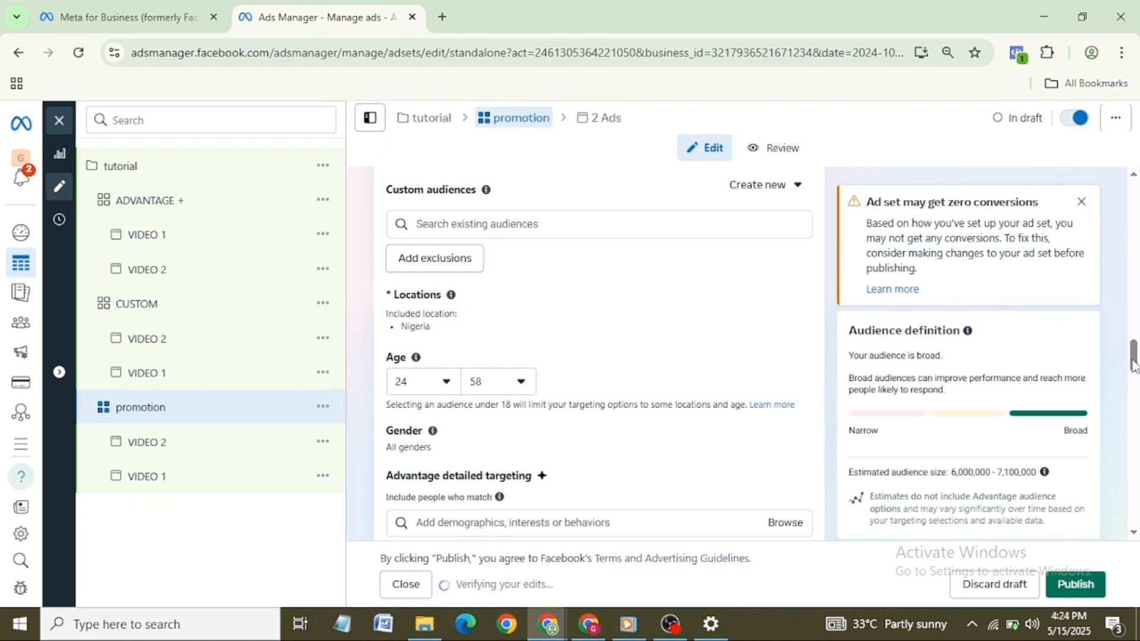
drag(1132, 360, 1133, 361)
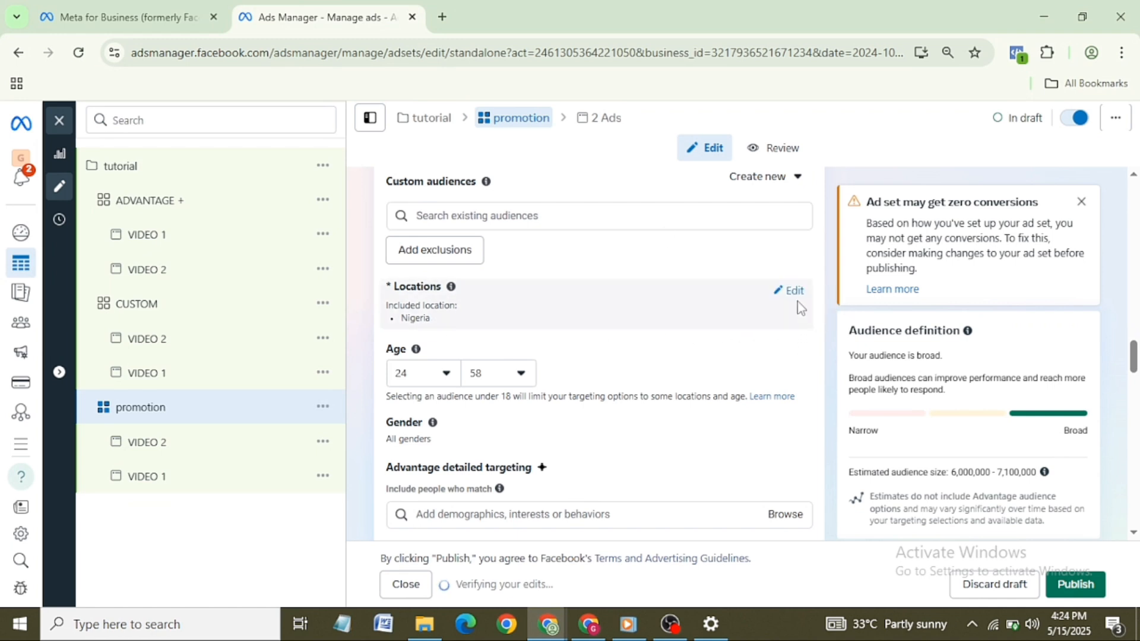
click(793, 293)
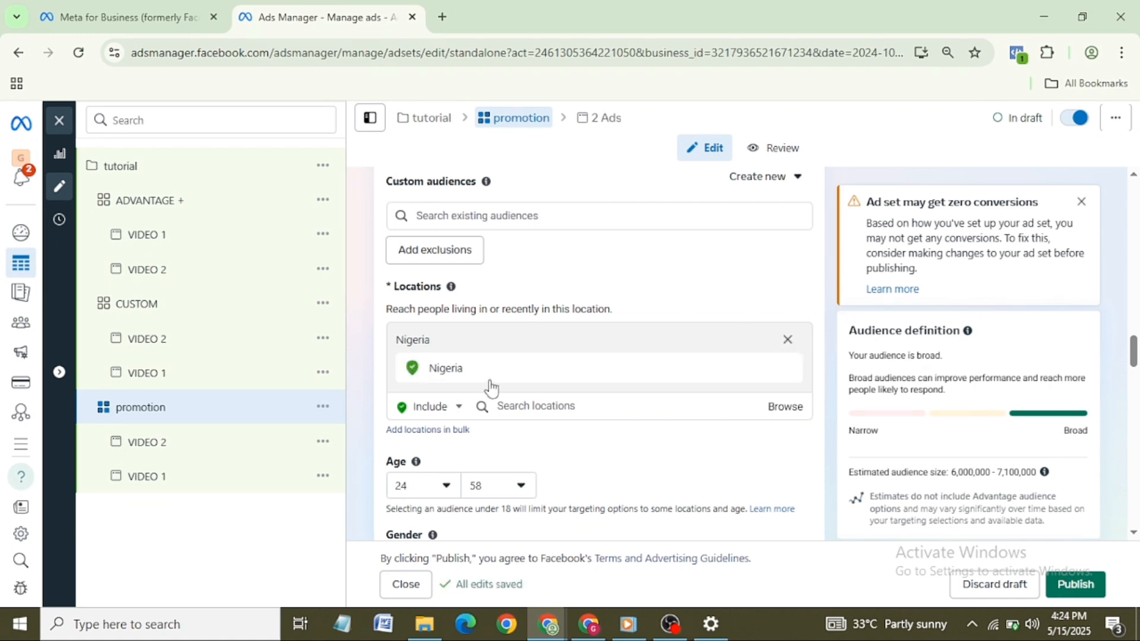
click(538, 414)
text(LEKKI)
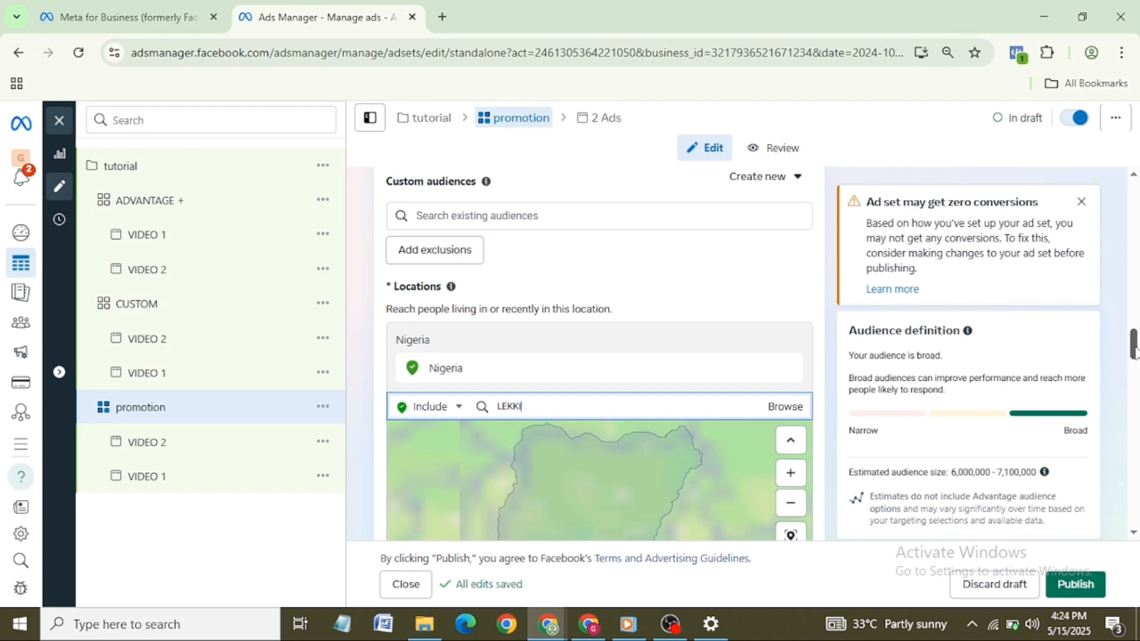
mouse_move(1135, 353)
mouse_down()
mouse_move(1135, 375)
mouse_move(1135, 365)
mouse_up()
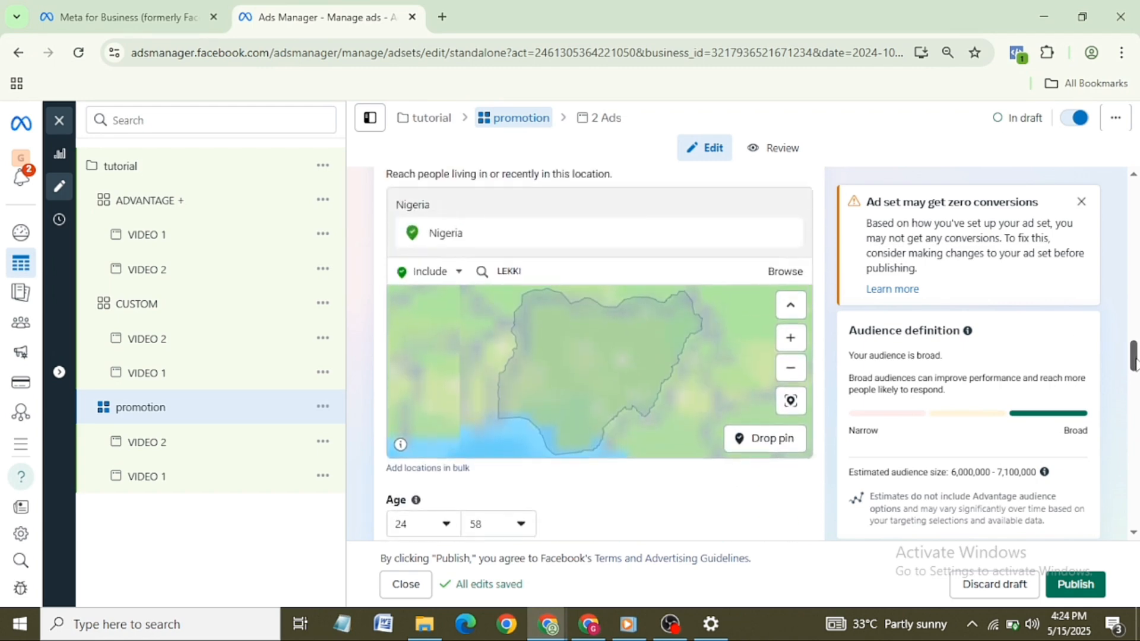
click(535, 277)
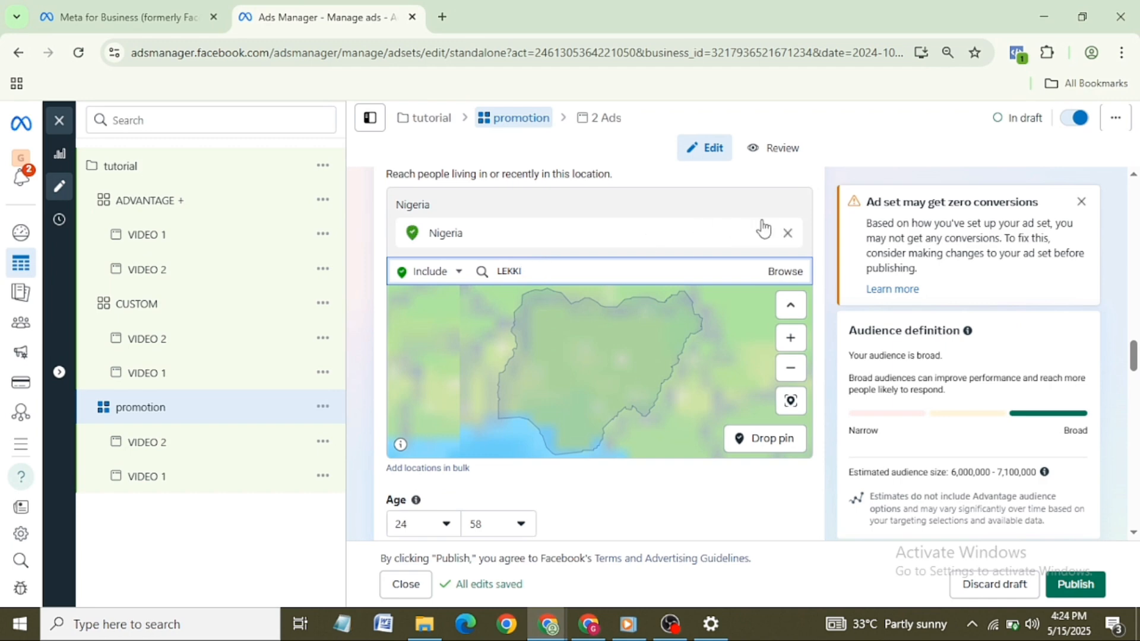
click(787, 232)
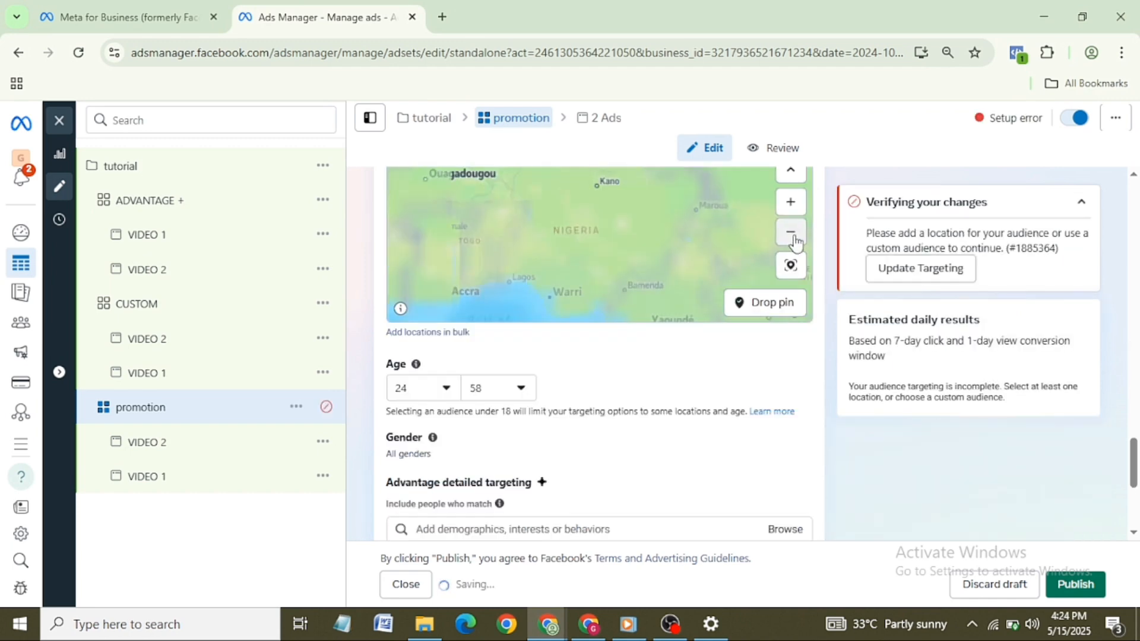
Step: Add the place Lekki to the promotion ad set's included locations and view its radius setting
drag(1126, 457, 1134, 433)
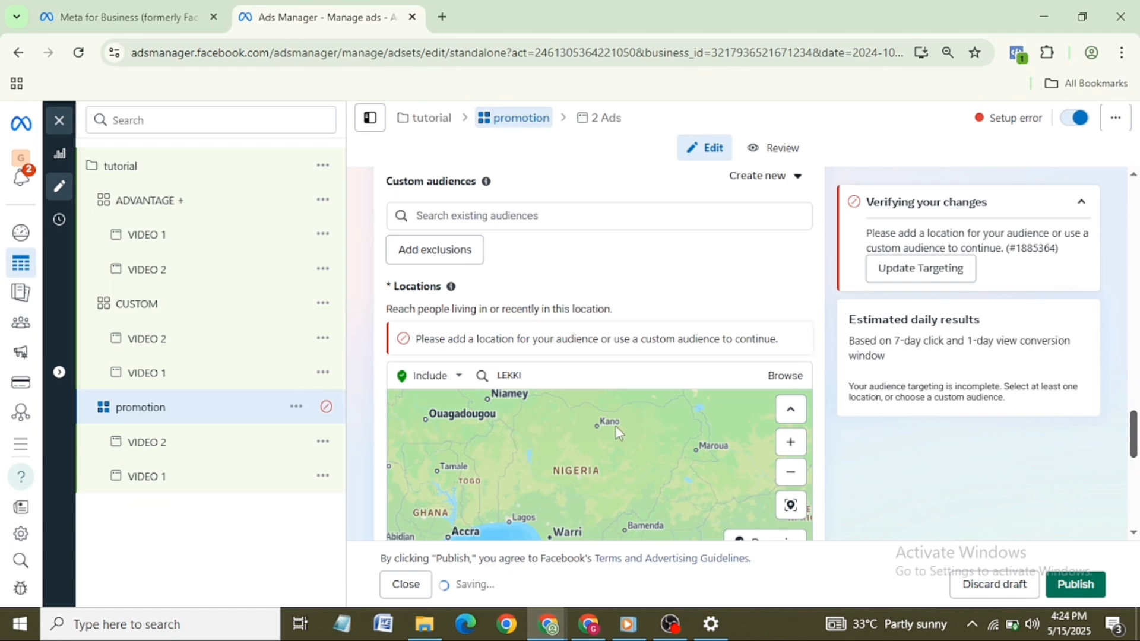
scroll(581, 416, up, 2)
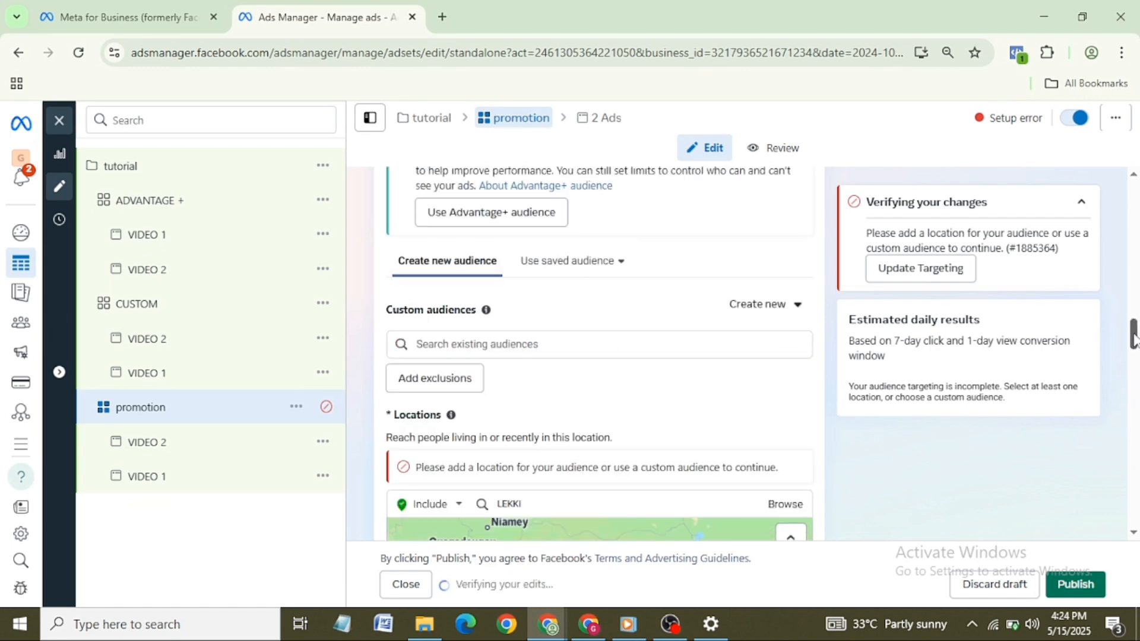
drag(1134, 337, 1134, 359)
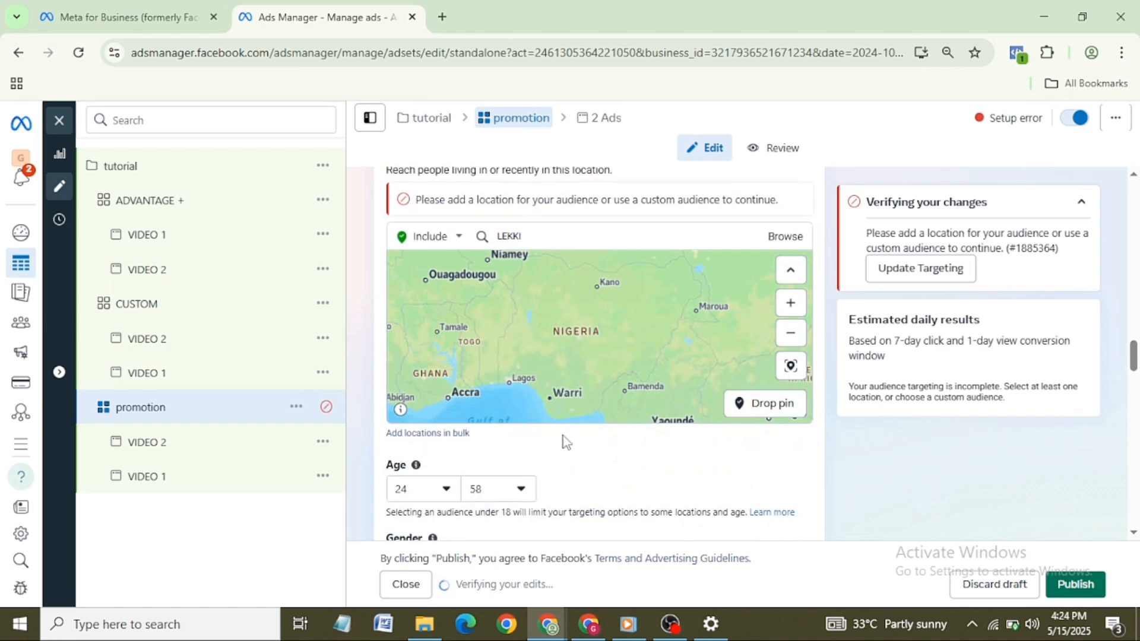
click(534, 244)
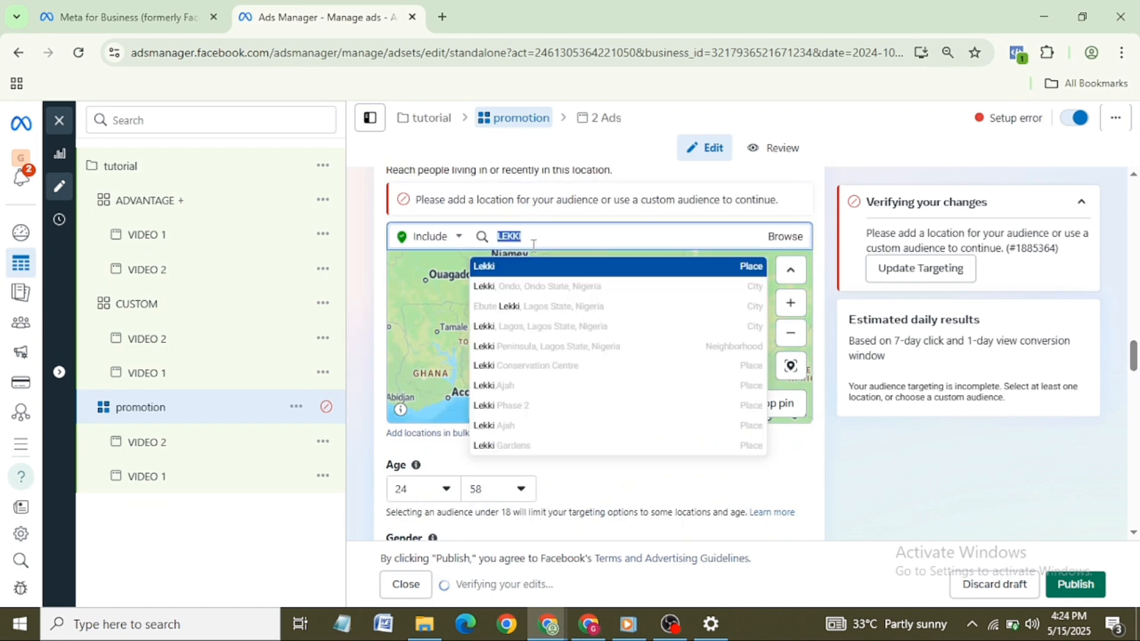
click(514, 270)
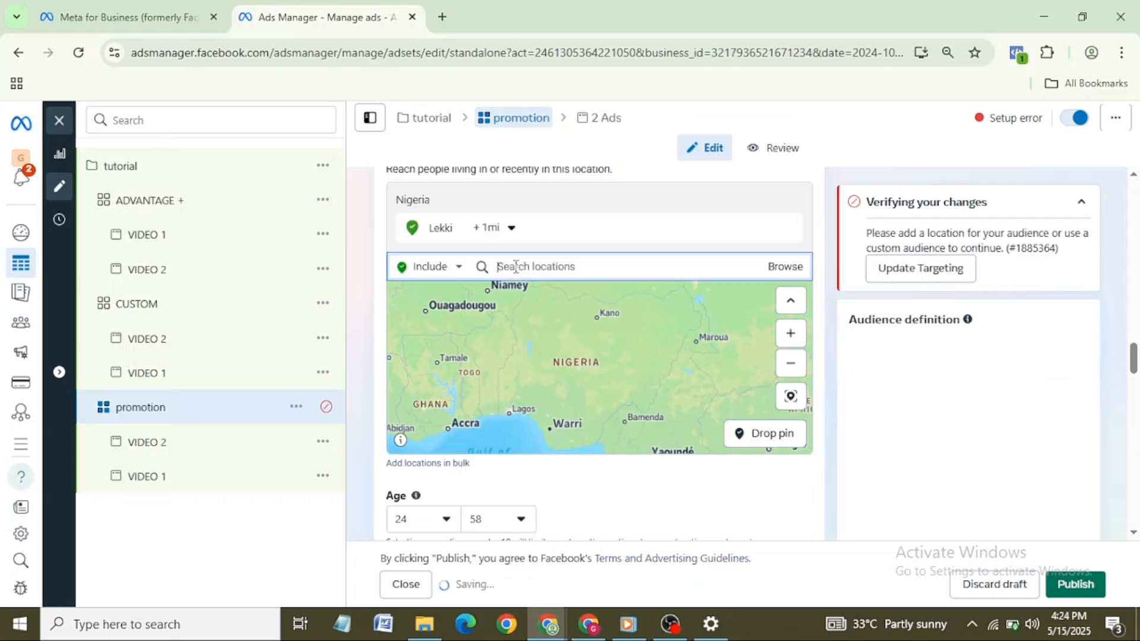
click(506, 230)
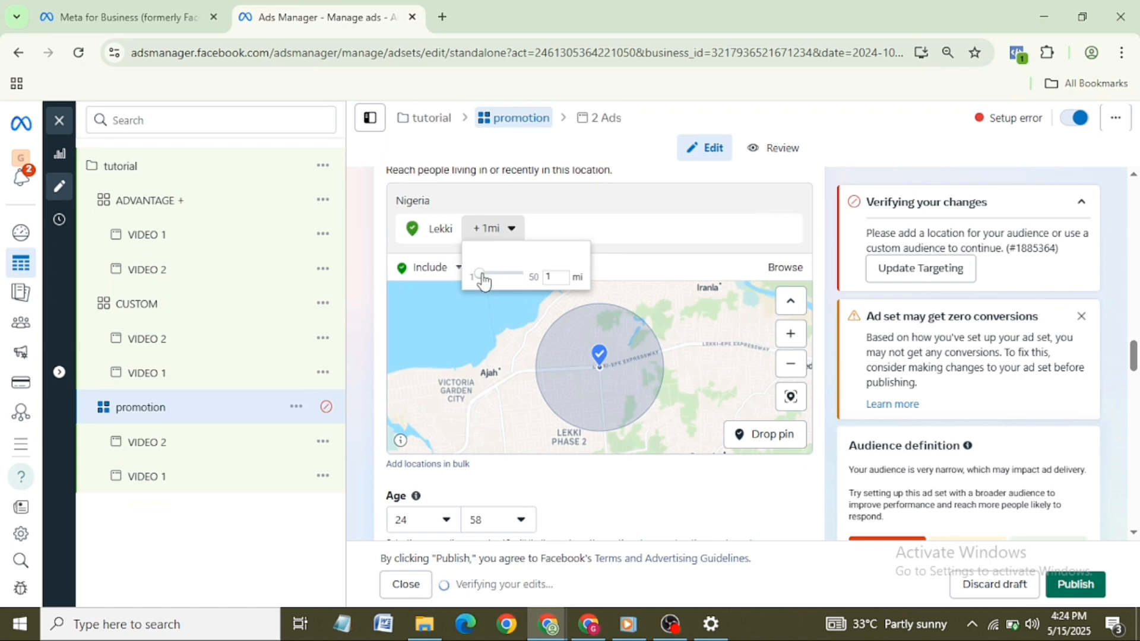
click(645, 173)
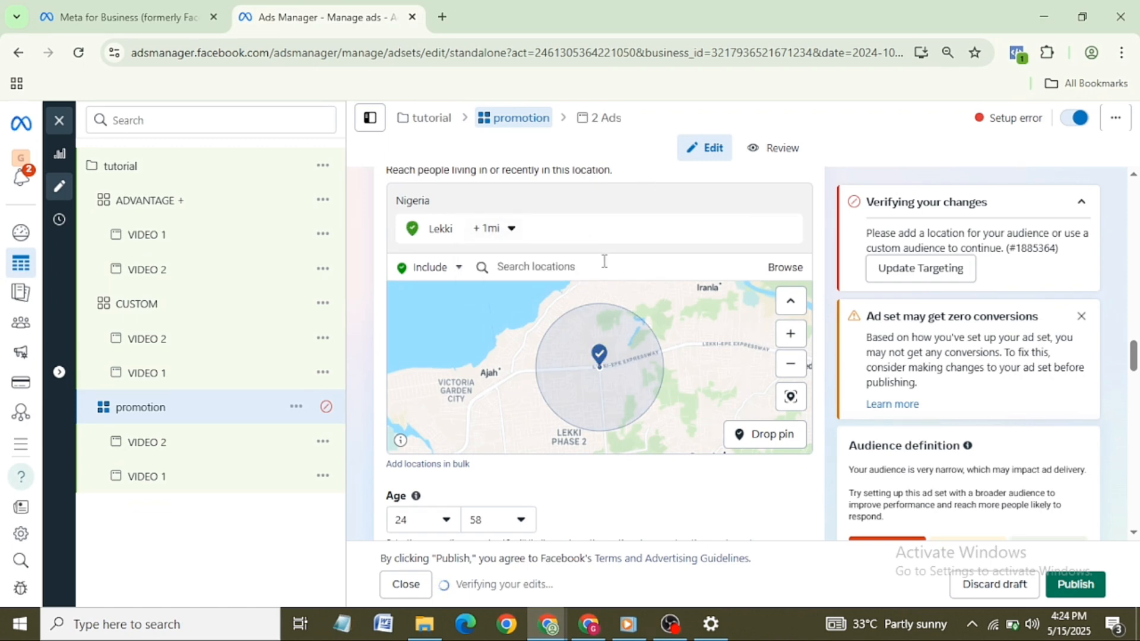
click(562, 271)
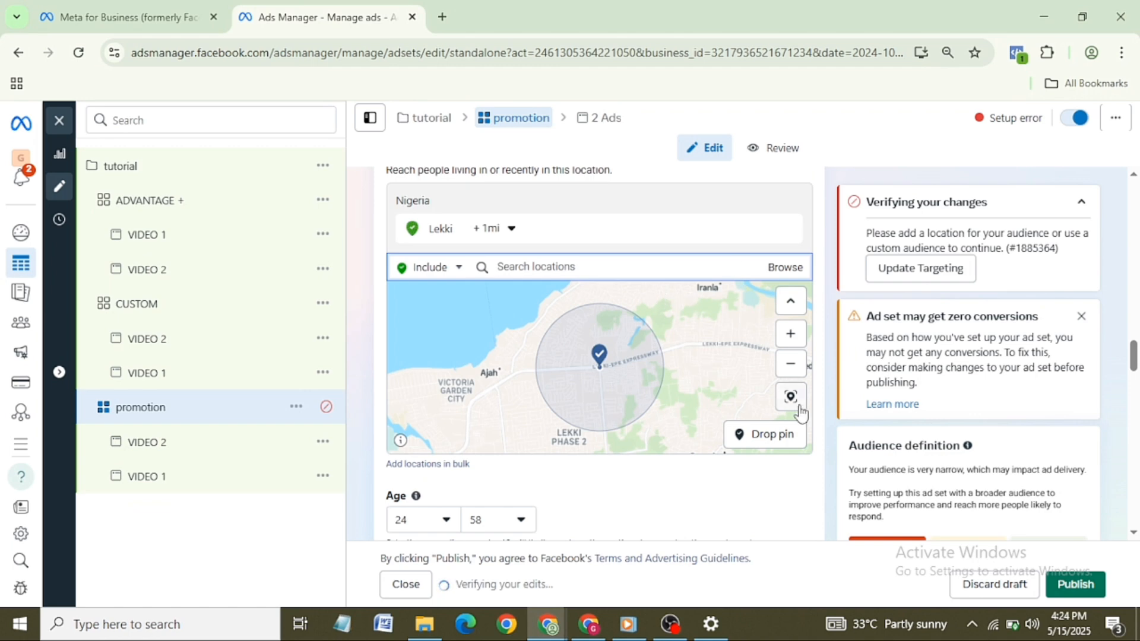
click(722, 507)
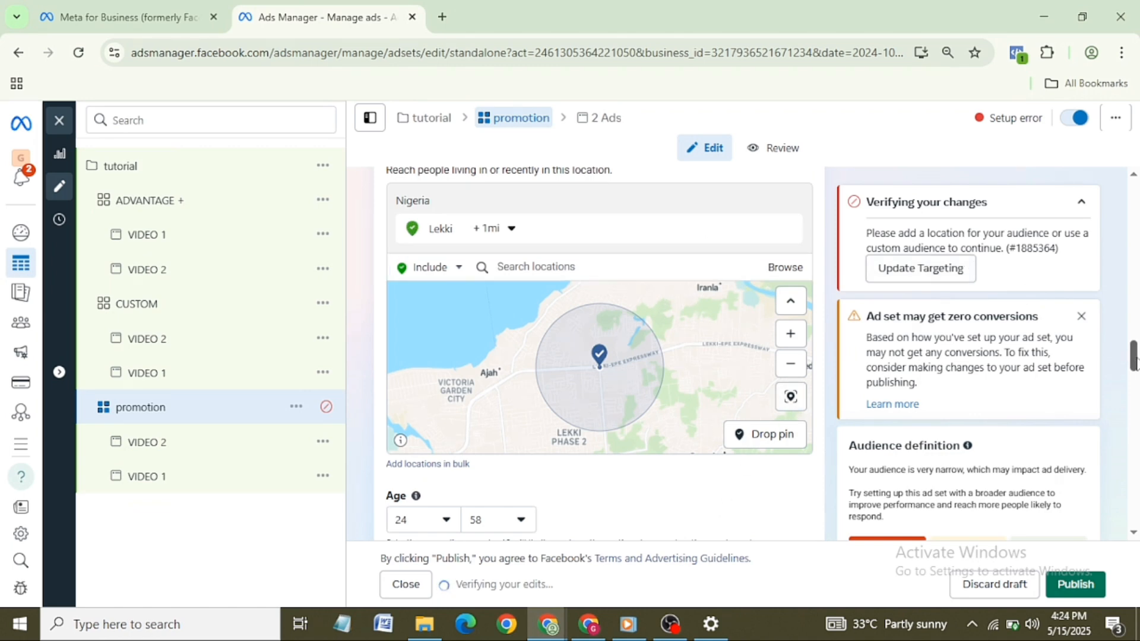
Step: Search the detailed targeting for PROMOTION and include the Promotion (marketing) interest
drag(1134, 360, 1134, 390)
click(606, 310)
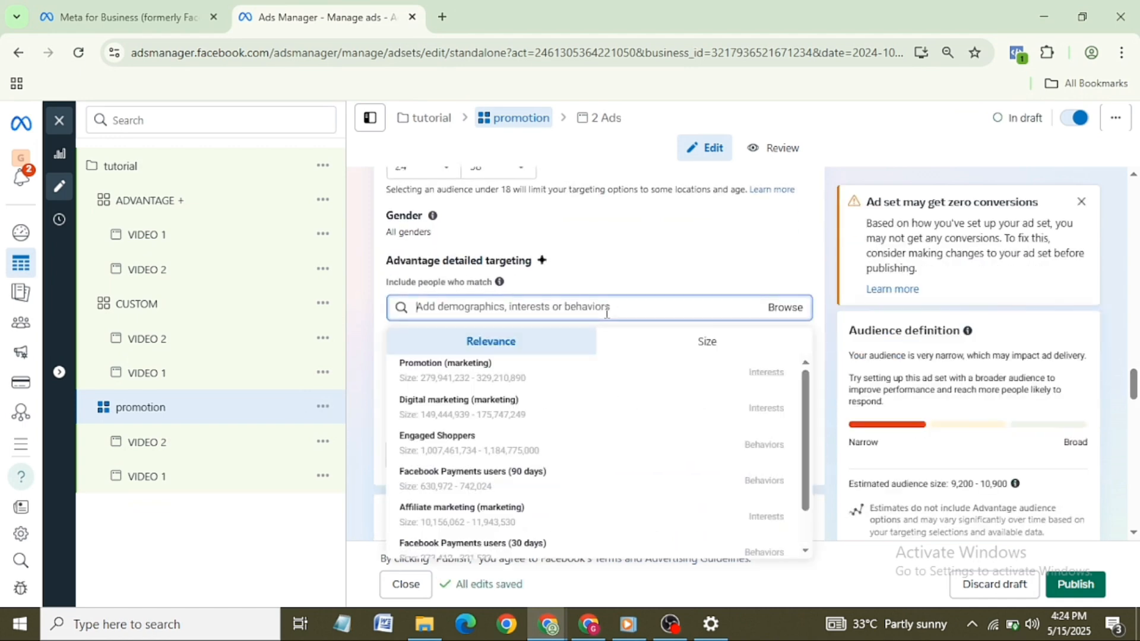
text(PR)
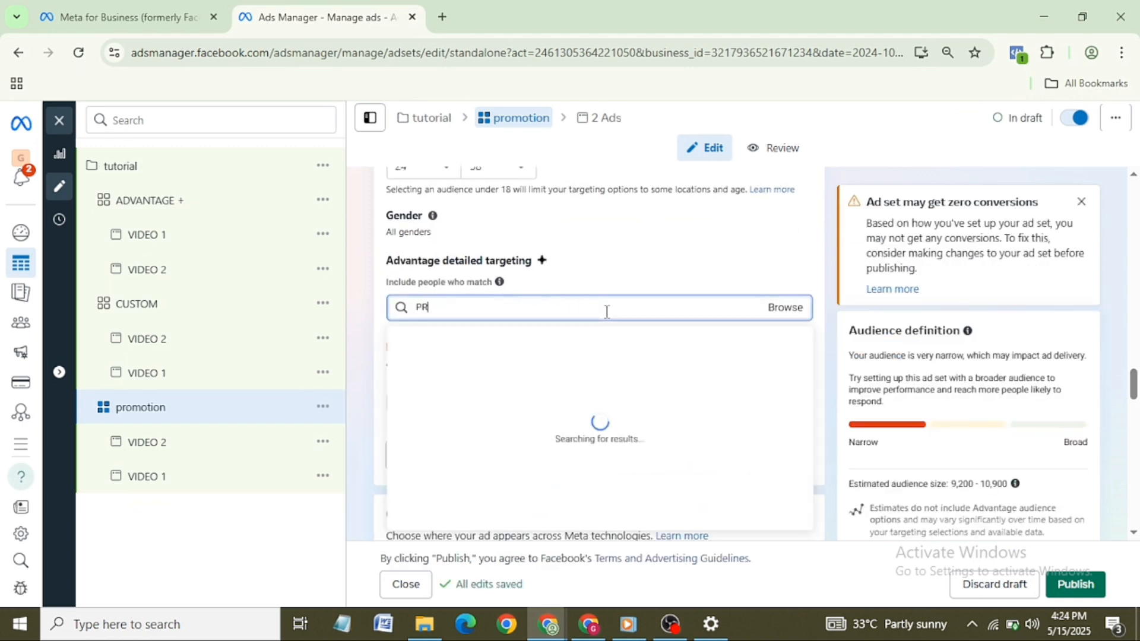
text(OMO)
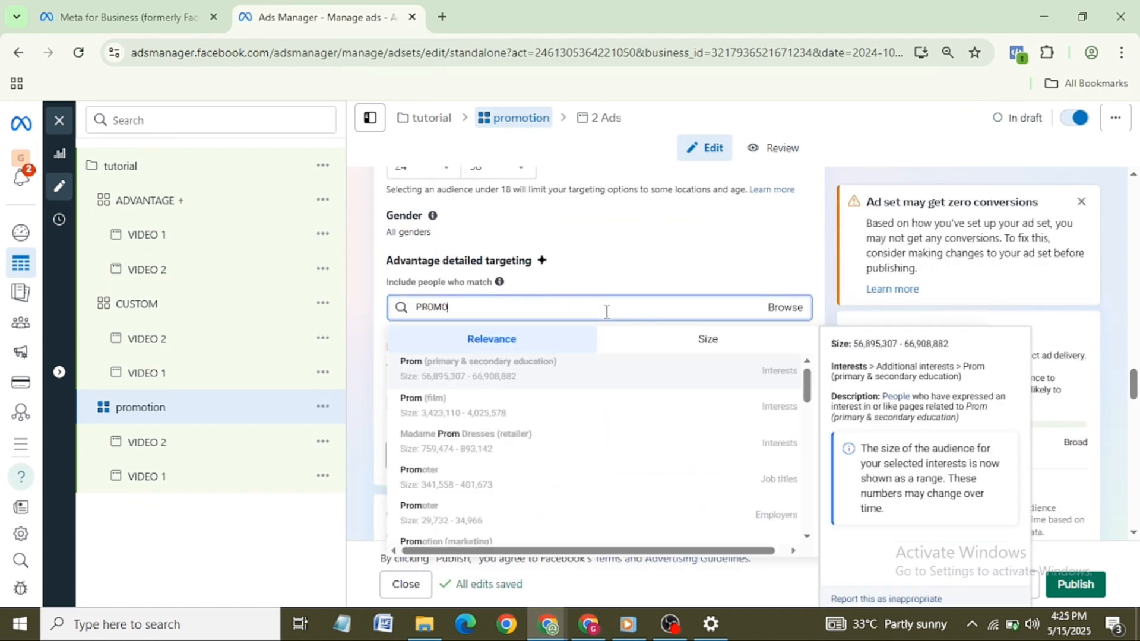
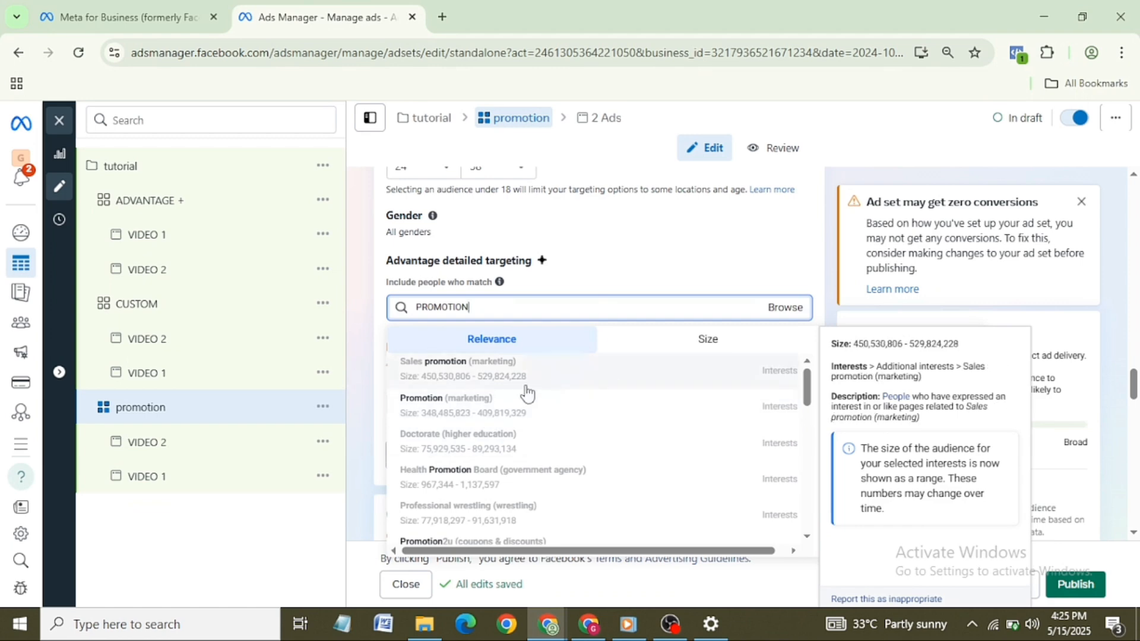
click(444, 399)
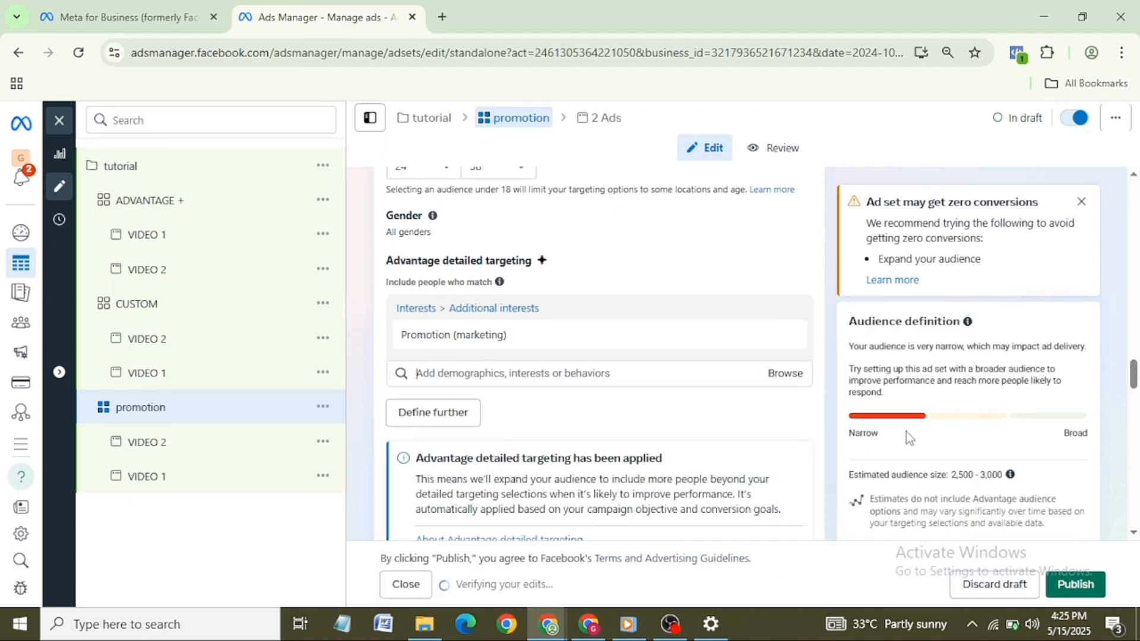
Step: Remove Lekki from the promotion ad set's locations and include the Promotion (marketing) interest in its detailed targeting
scroll(789, 315, up, 5)
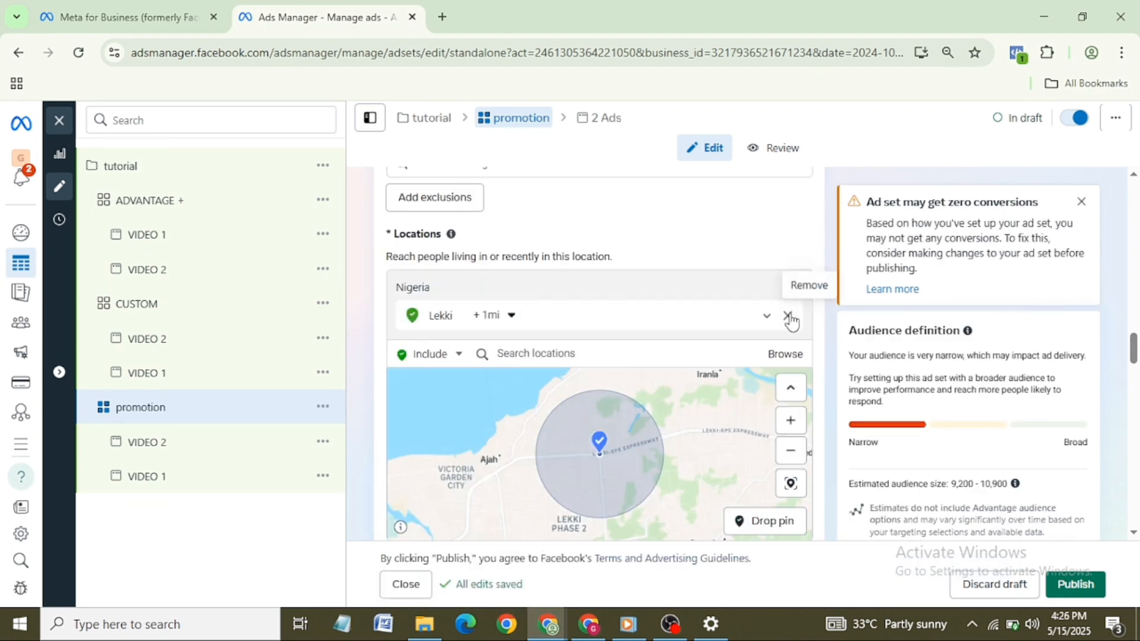
click(789, 316)
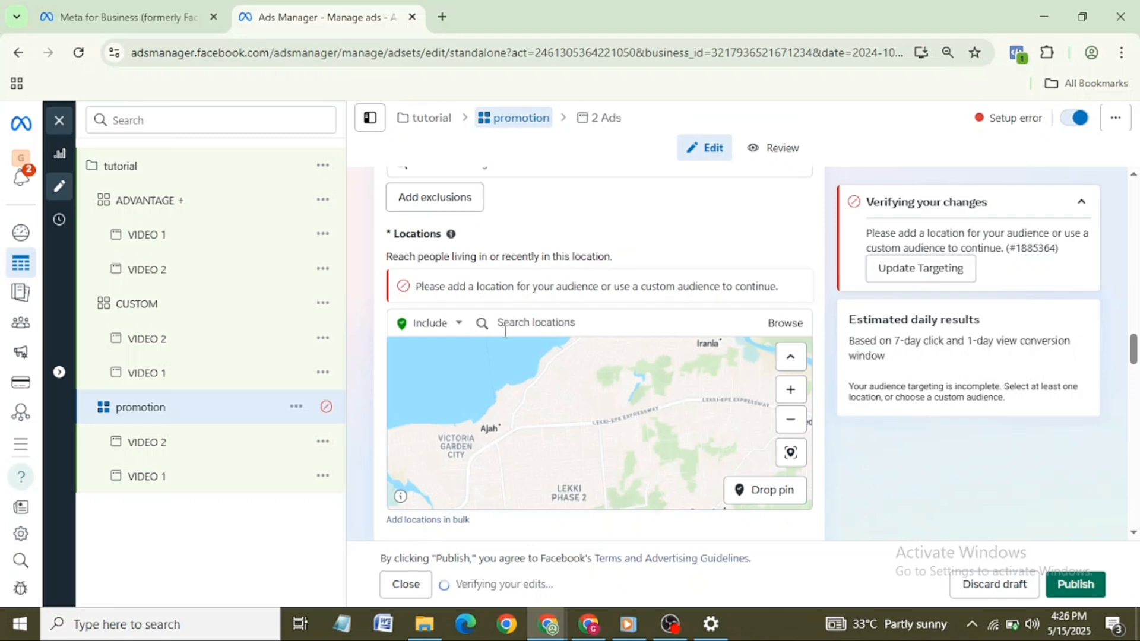
scroll(522, 386, down, 5)
click(542, 445)
text(PROMOTION)
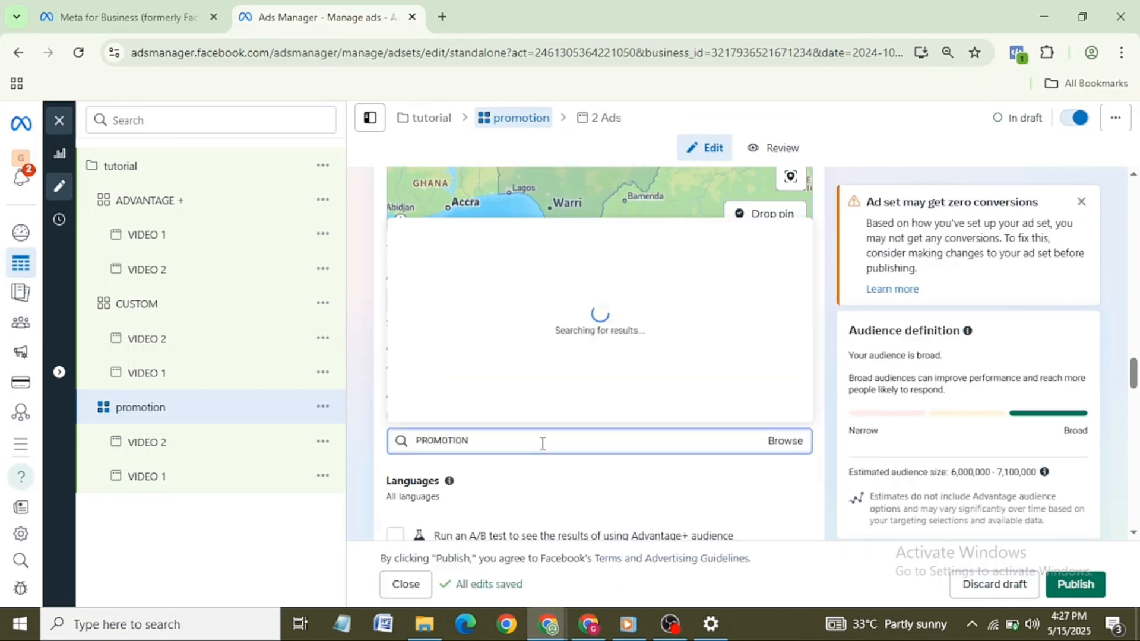
click(475, 262)
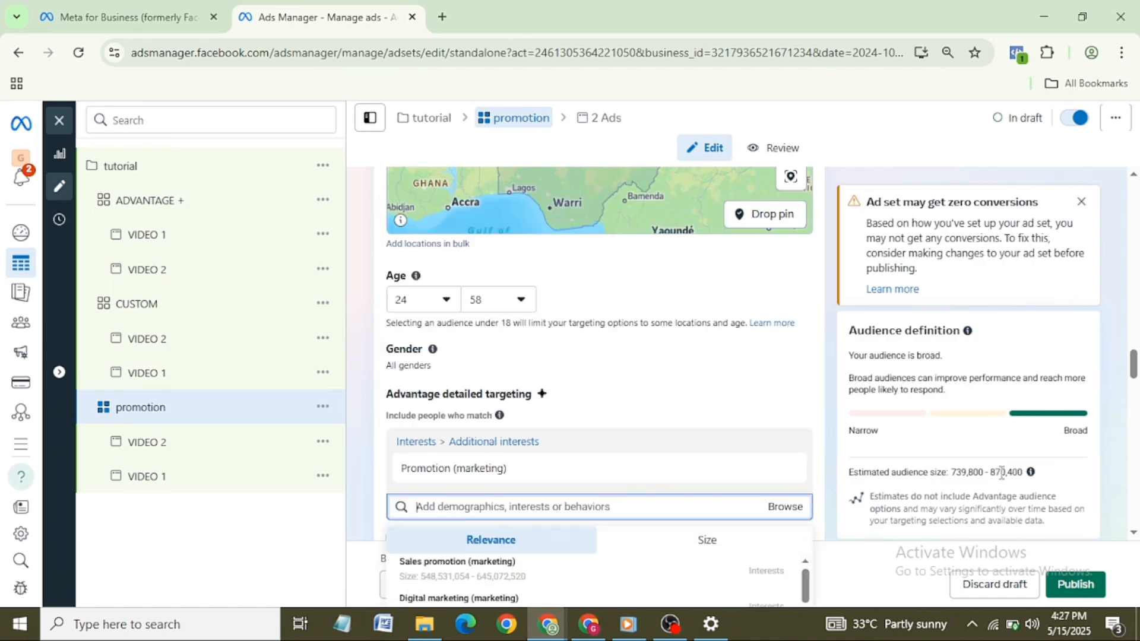
Step: Check the promotion ad set's estimated audience size and return to the beginning of its settings
drag(954, 472, 989, 473)
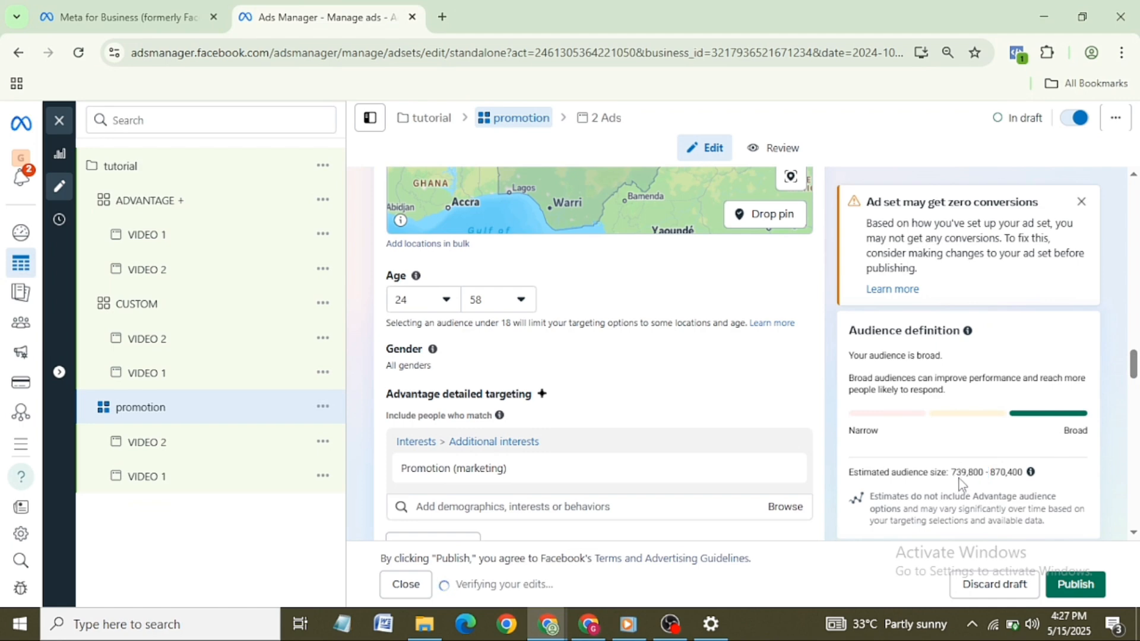
scroll(1134, 374, down, 2)
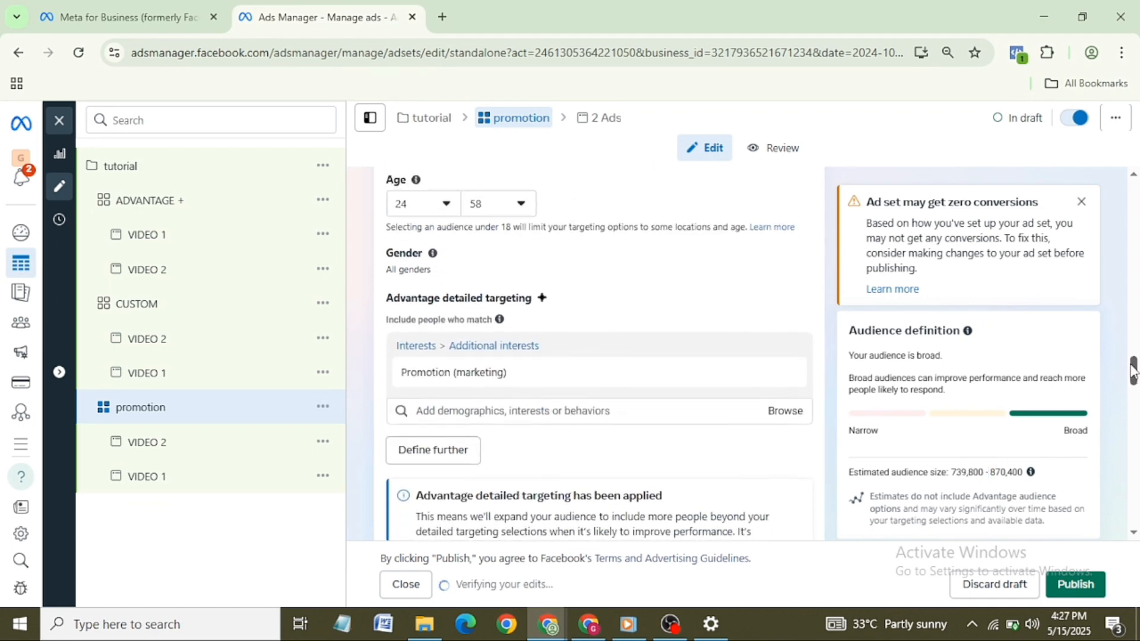
scroll(1132, 363, up, 3)
drag(1132, 364, 1131, 177)
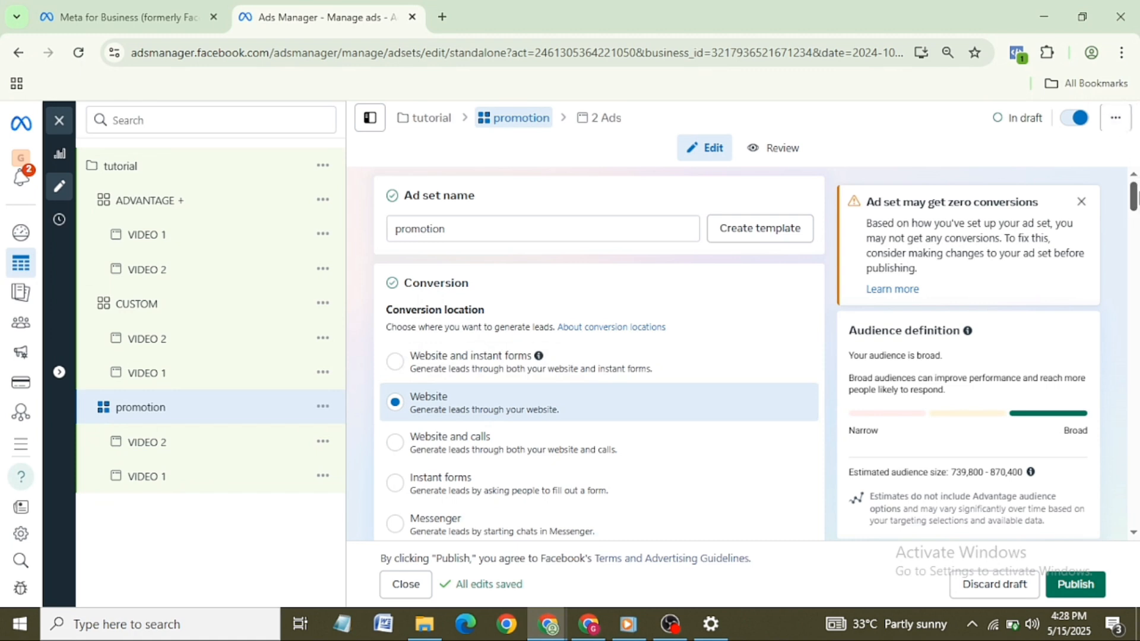
drag(1132, 199, 1135, 142)
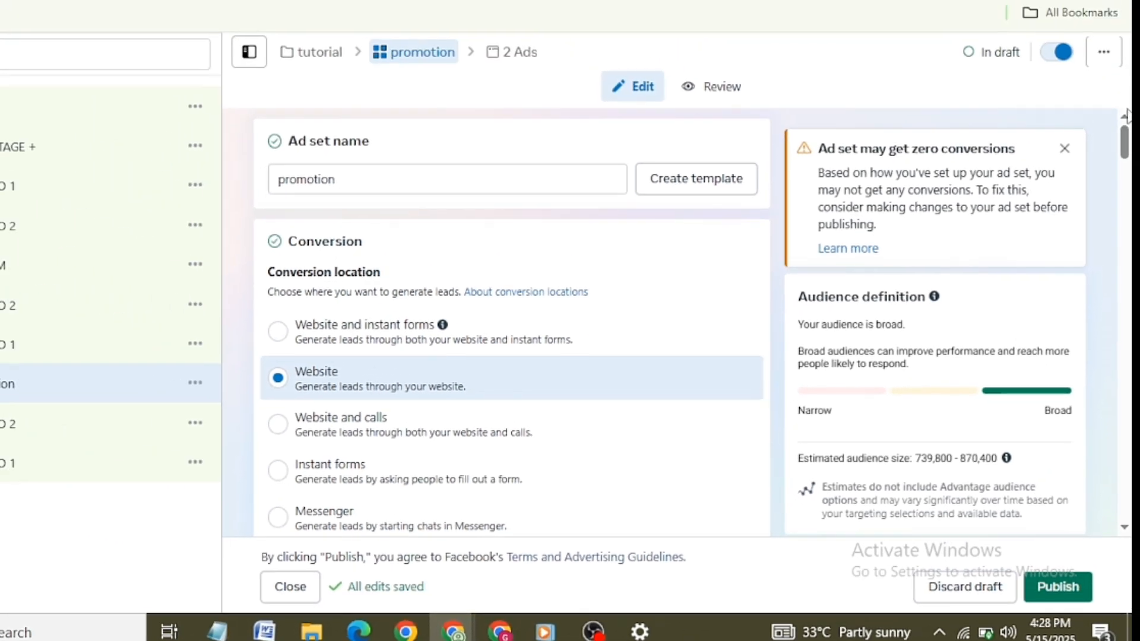
mouse_move(1127, 135)
mouse_down()
mouse_move(1127, 182)
mouse_move(1126, 126)
mouse_up()
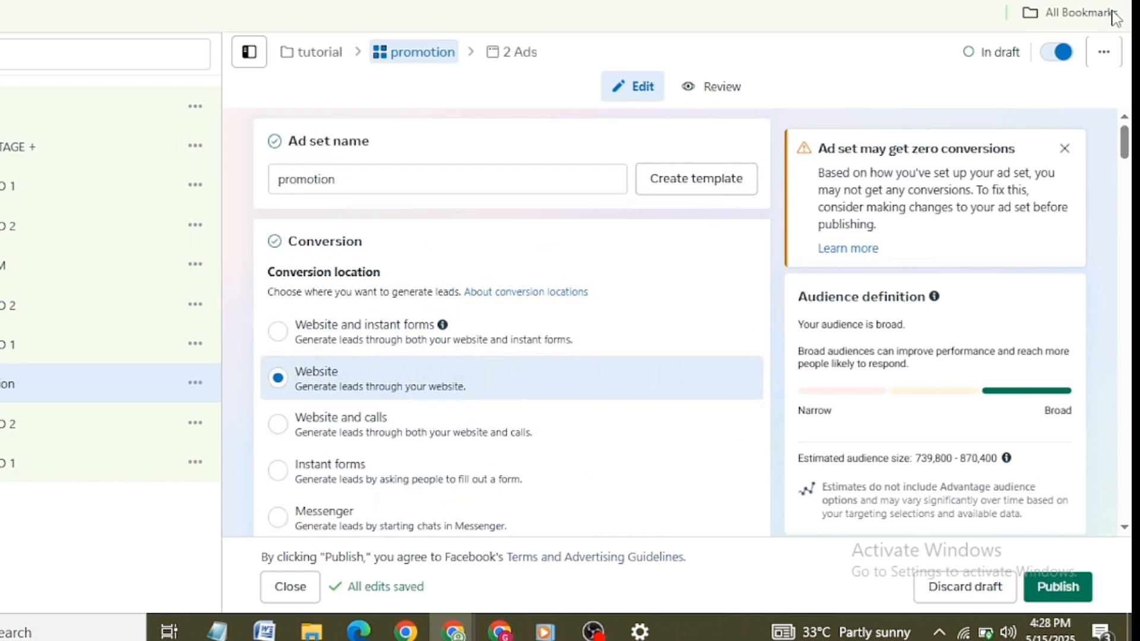
Step: Open the ADVANTAGE + ad set and set its conversion location to Instant forms
click(48, 155)
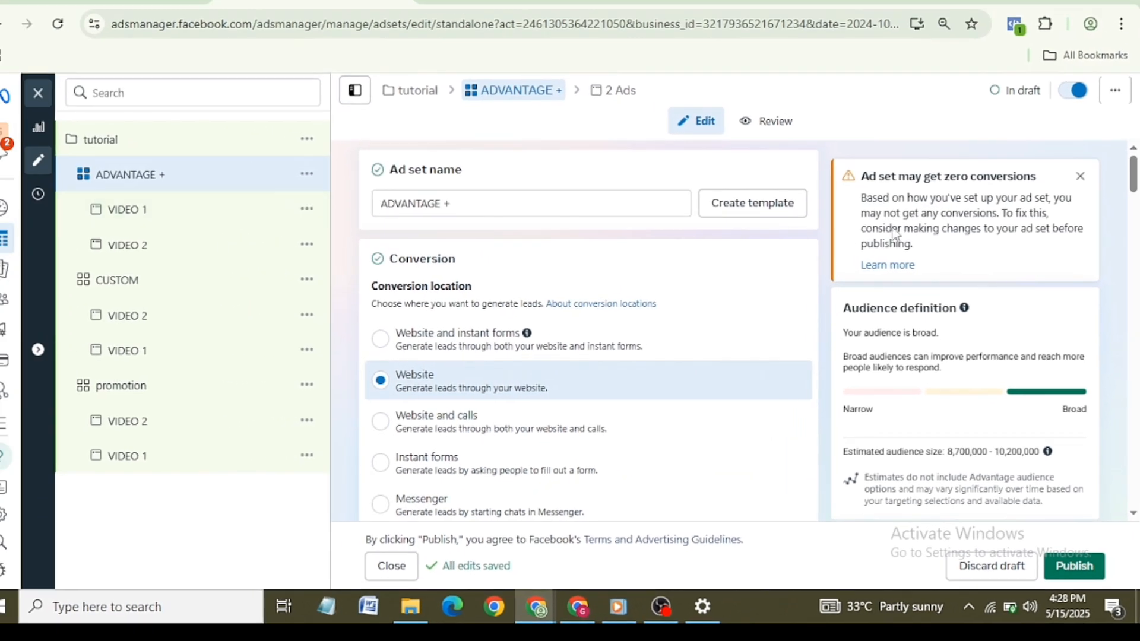
drag(1136, 171, 1137, 184)
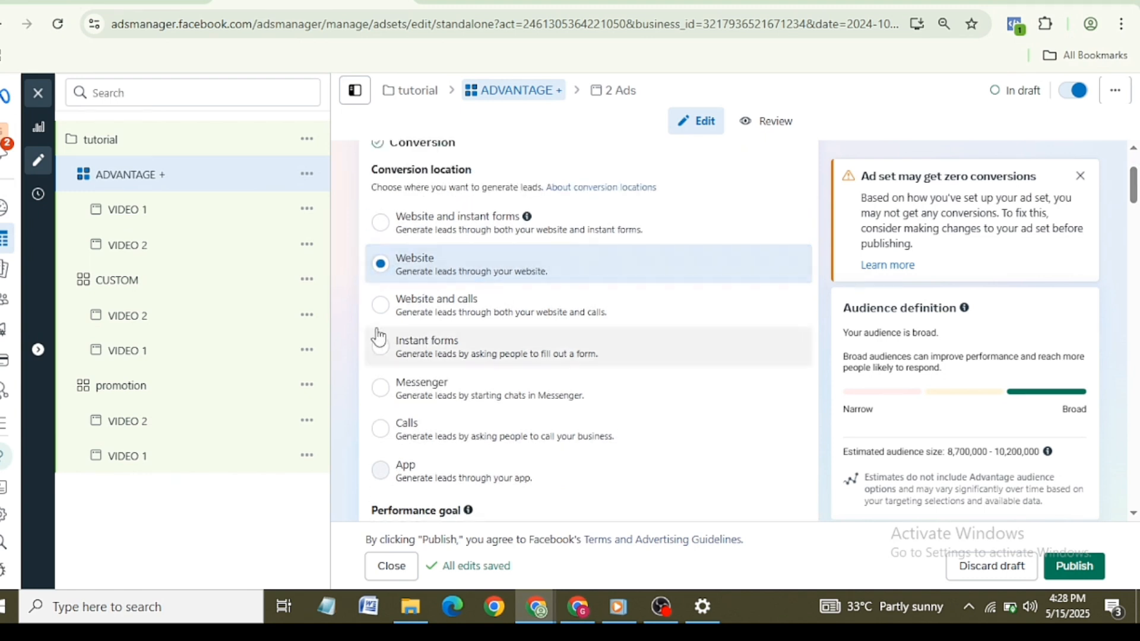
click(381, 348)
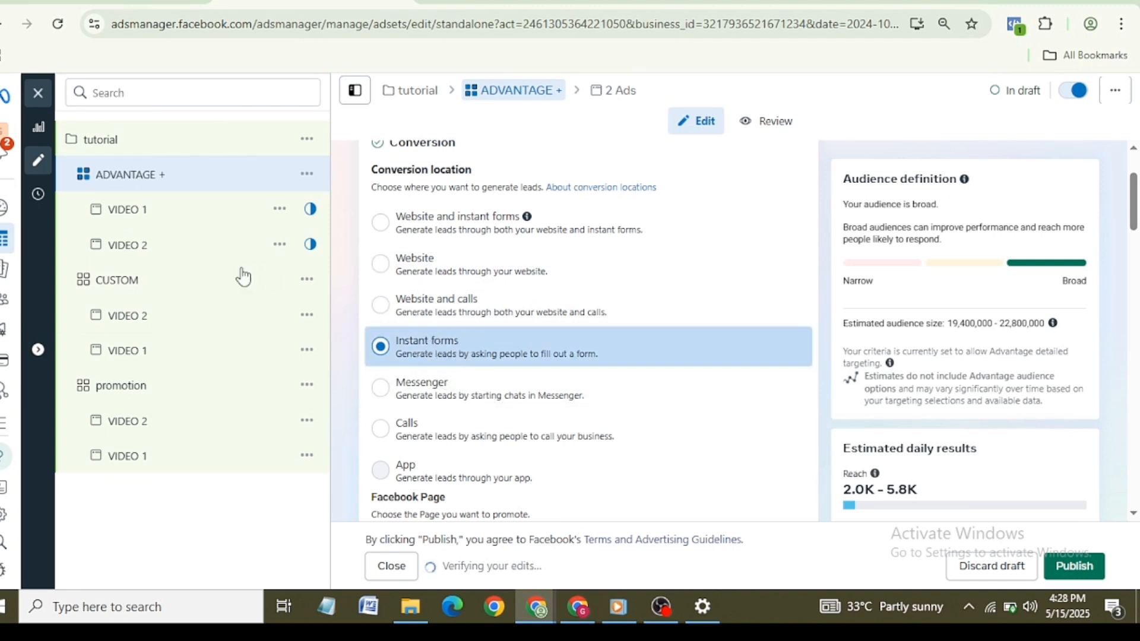
Step: Select the ADVANTAGE +, CUSTOM and promotion ad sets together and set their conversion location to Instant forms
ctrl+click(131, 287)
ctrl+click(131, 286)
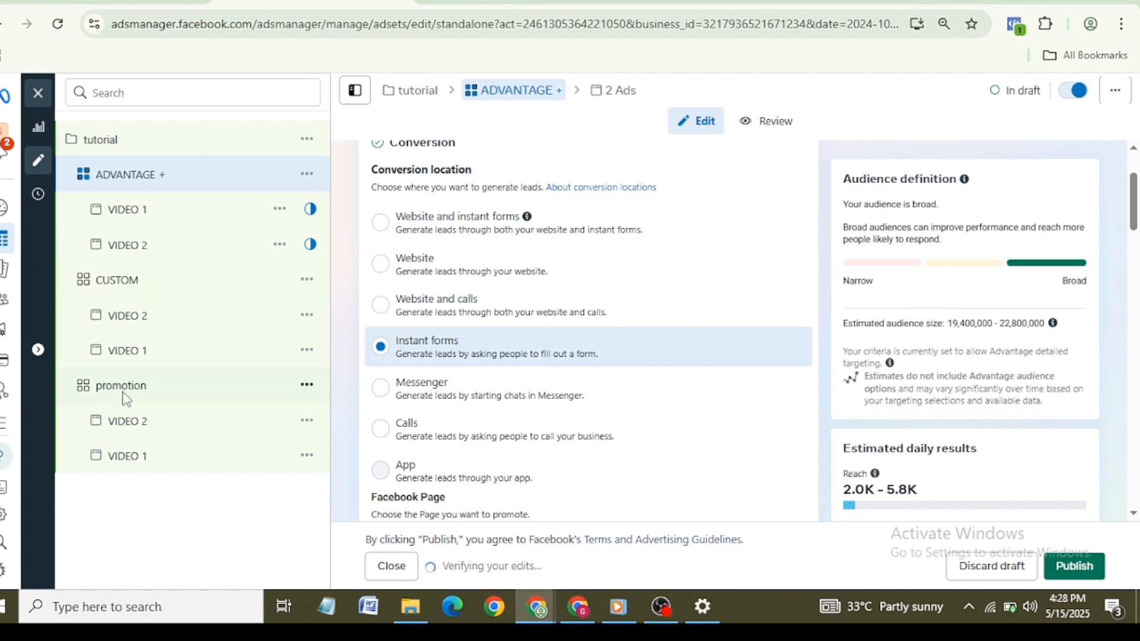
ctrl+click(153, 380)
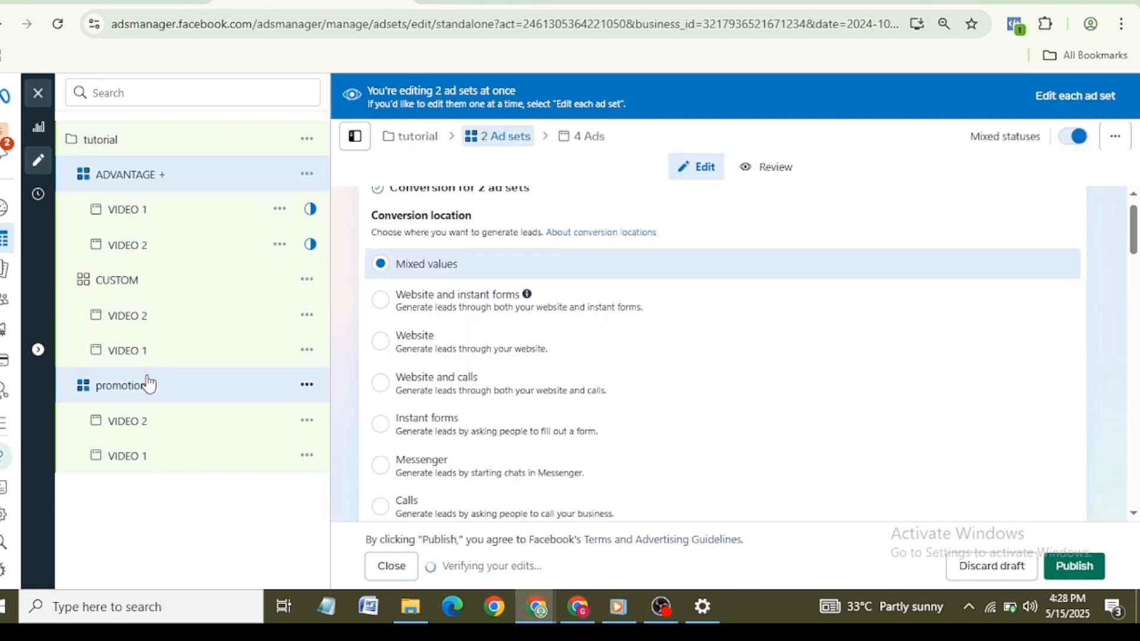
ctrl+click(102, 283)
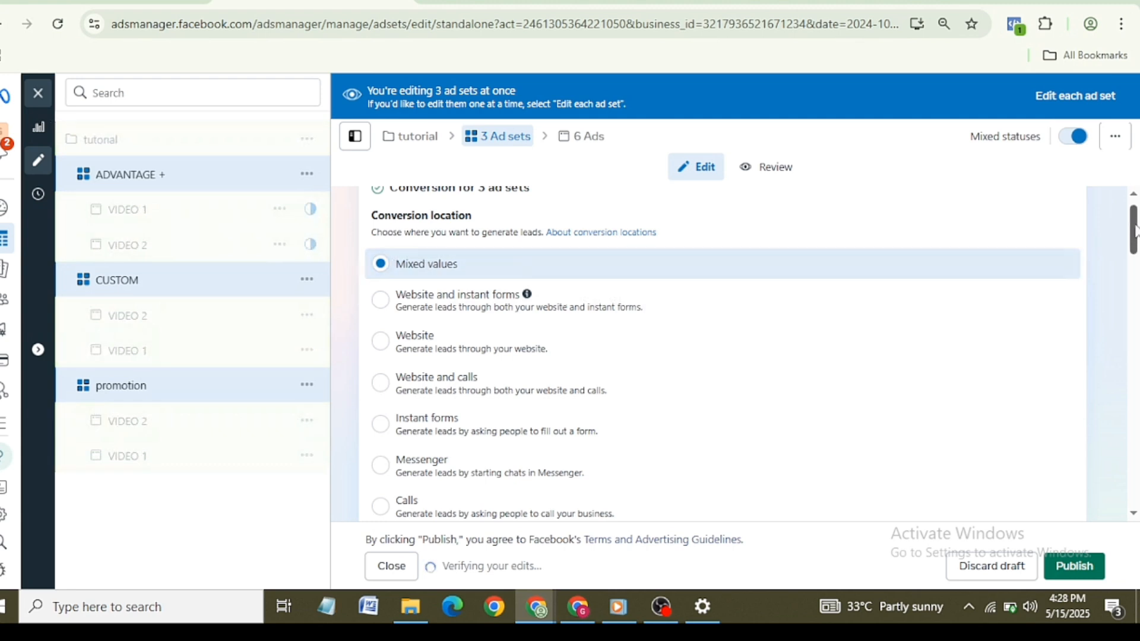
drag(1137, 231, 1135, 243)
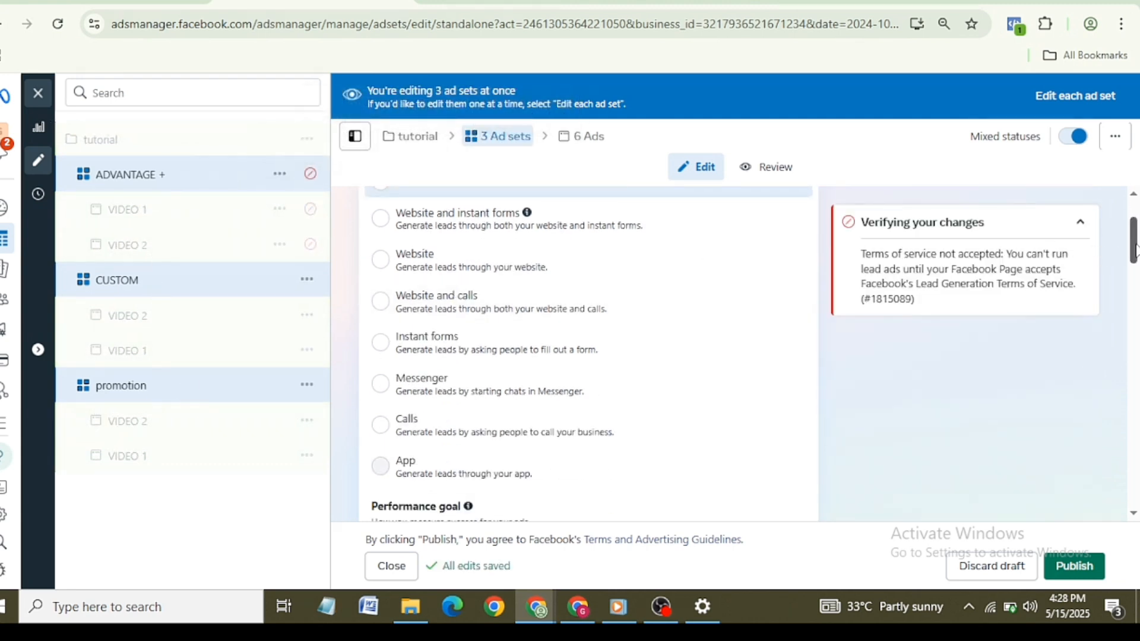
mouse_move(1136, 250)
mouse_down()
mouse_move(1136, 310)
mouse_move(1135, 244)
mouse_up()
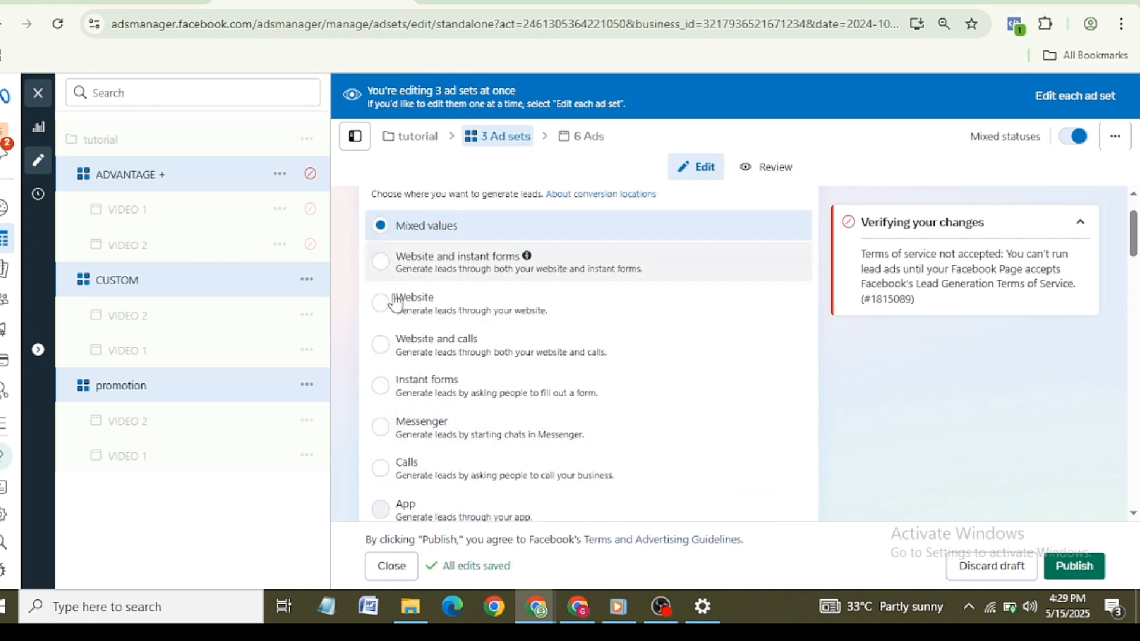
click(380, 386)
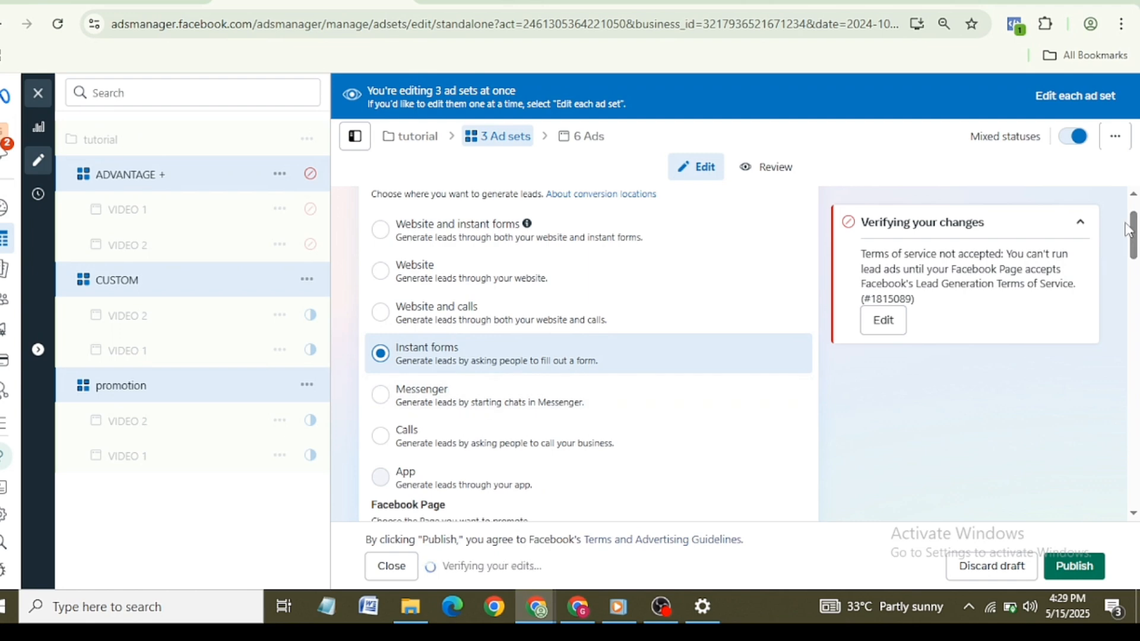
Step: Change the promoted Facebook Page for all three ad sets from Godbless's Traffic Secrets to the owner's personally named Page
drag(1135, 238, 1135, 279)
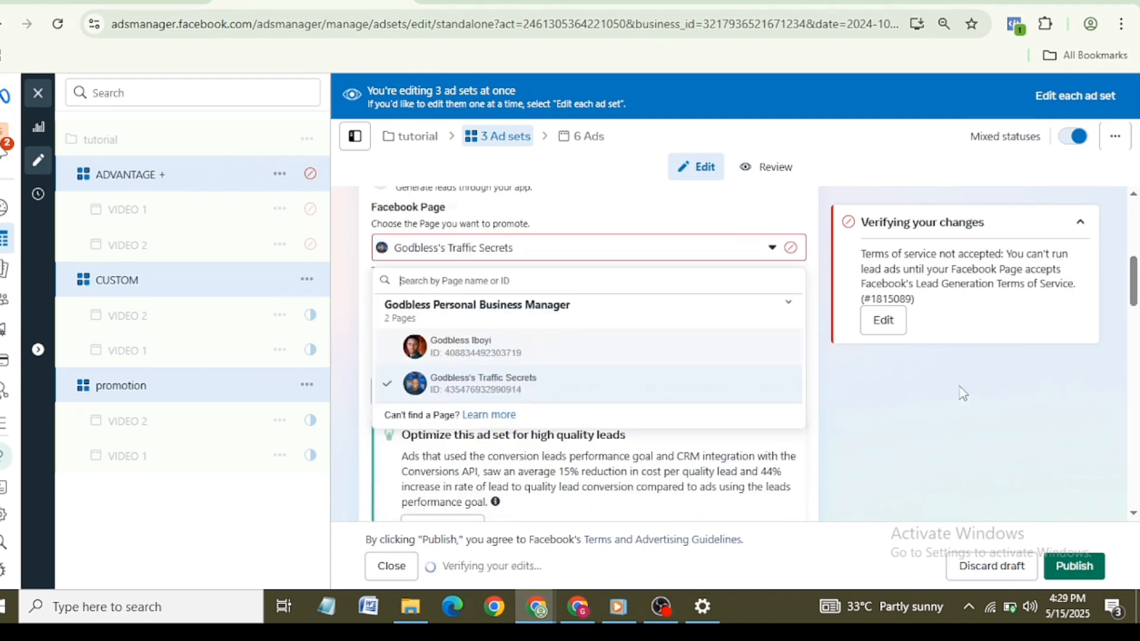
click(960, 387)
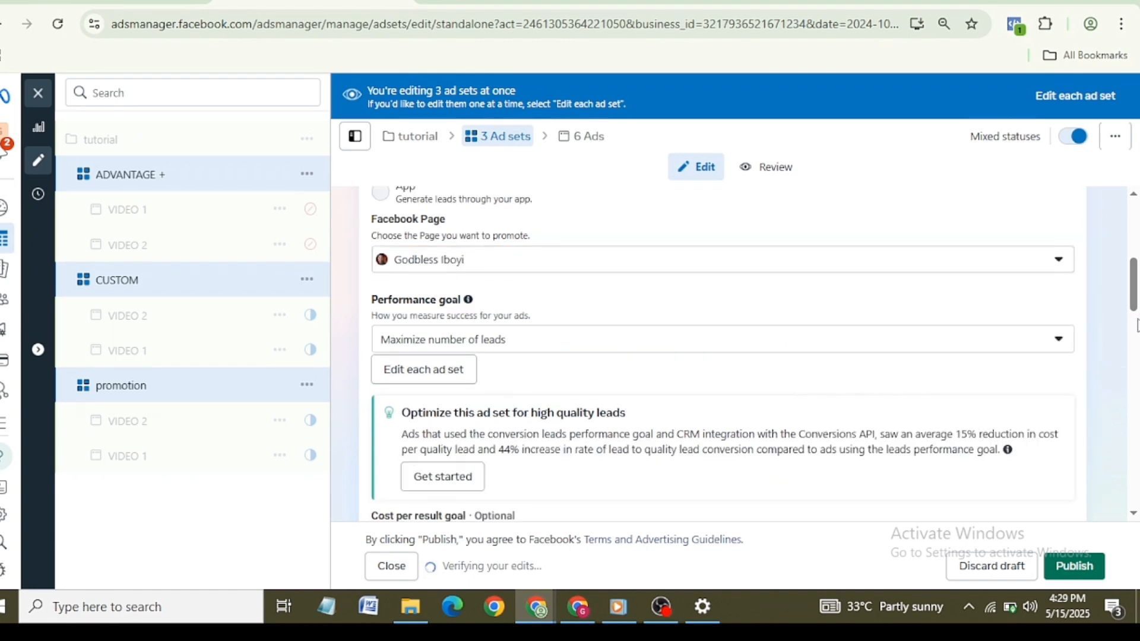
drag(1139, 318, 1139, 338)
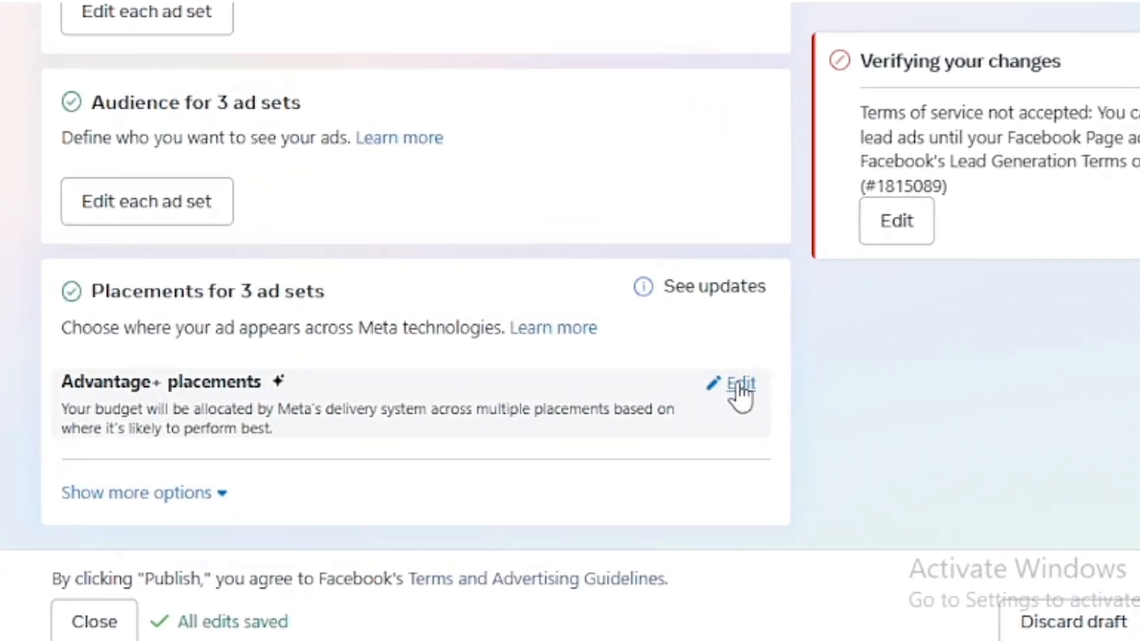
Step: Switch the three selected ad sets to manual placements and exclude Audience Network while keeping the Facebook platform enabled
click(739, 385)
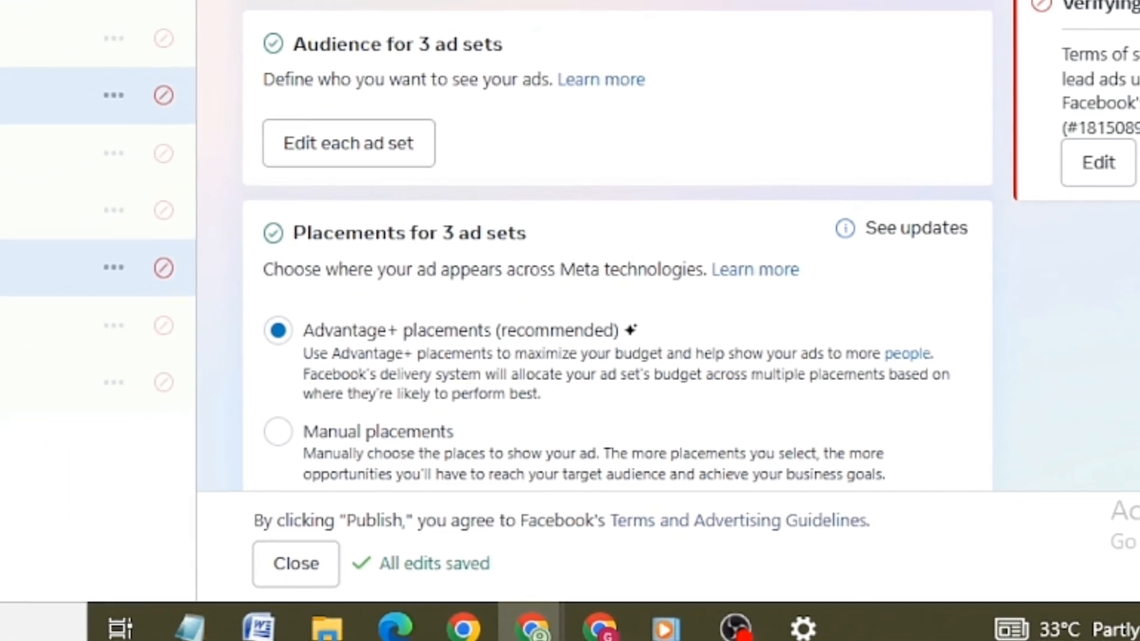
scroll(617, 297, down, 2)
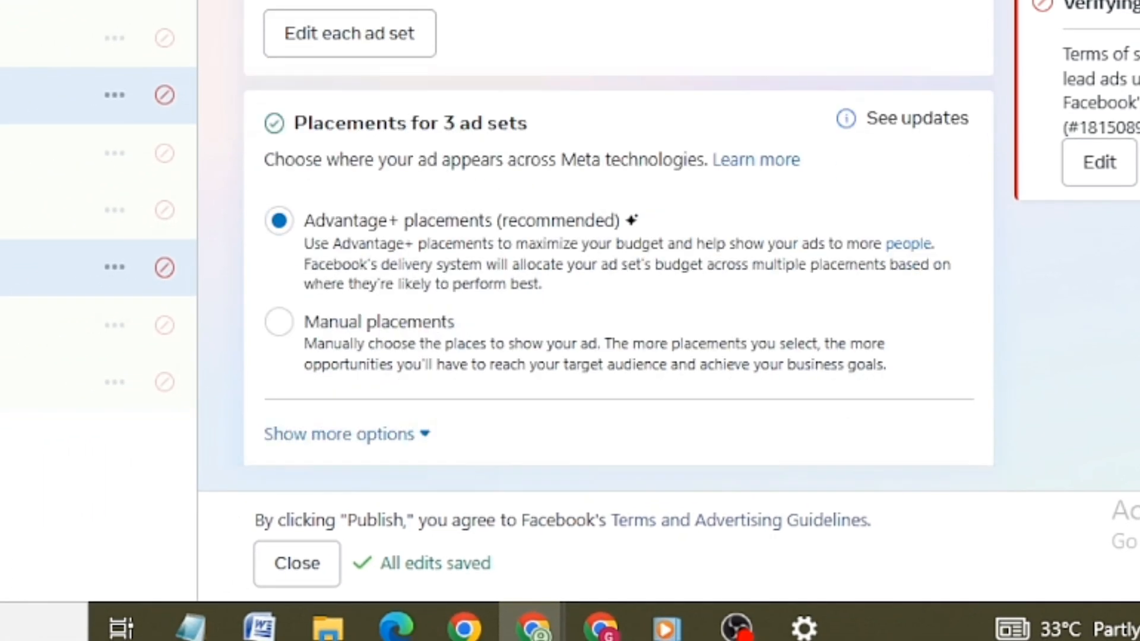
click(276, 325)
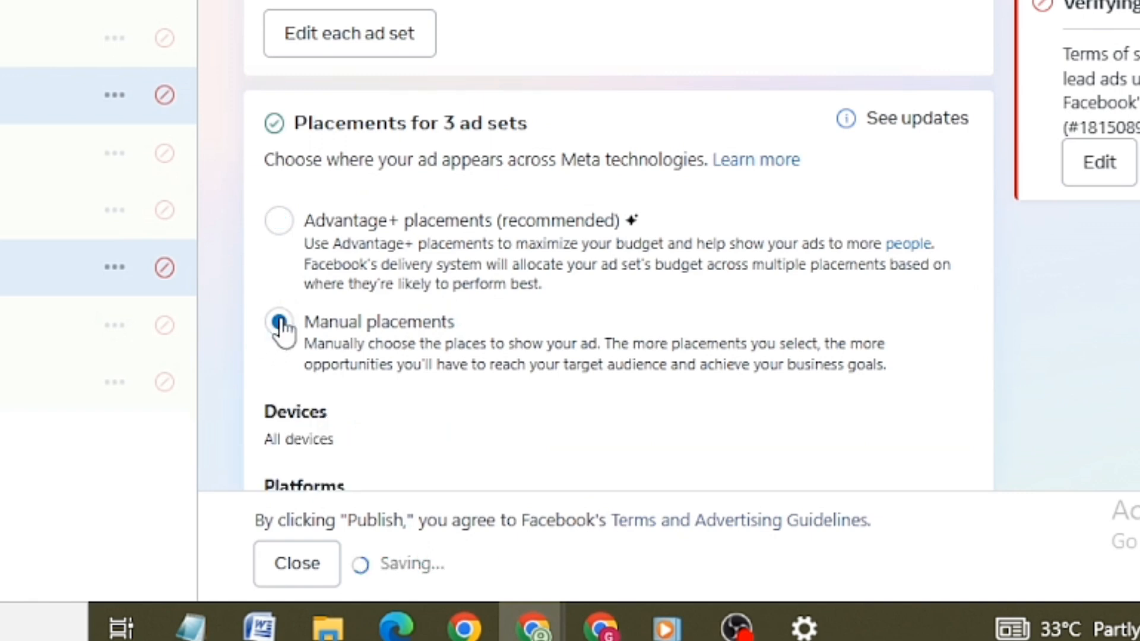
scroll(699, 185, down, 5)
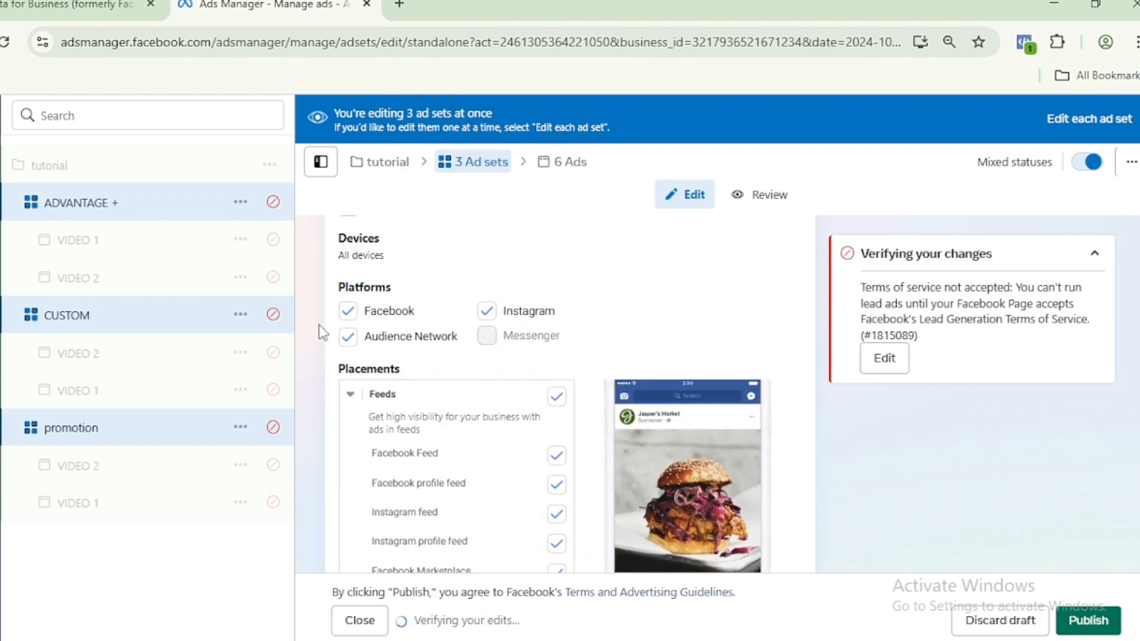
click(348, 337)
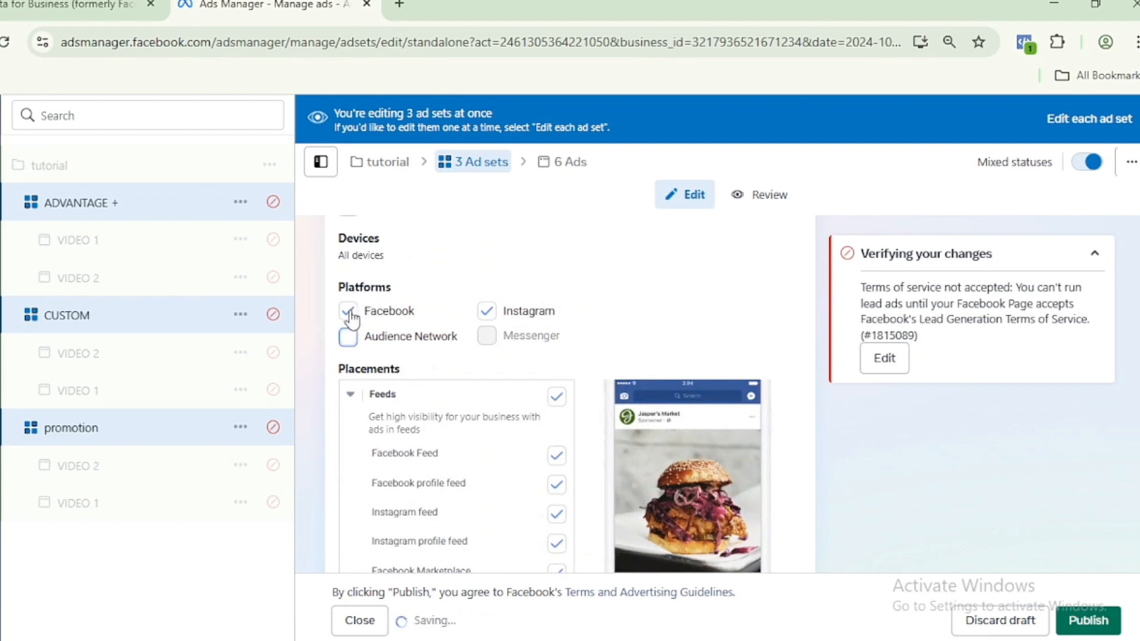
click(349, 313)
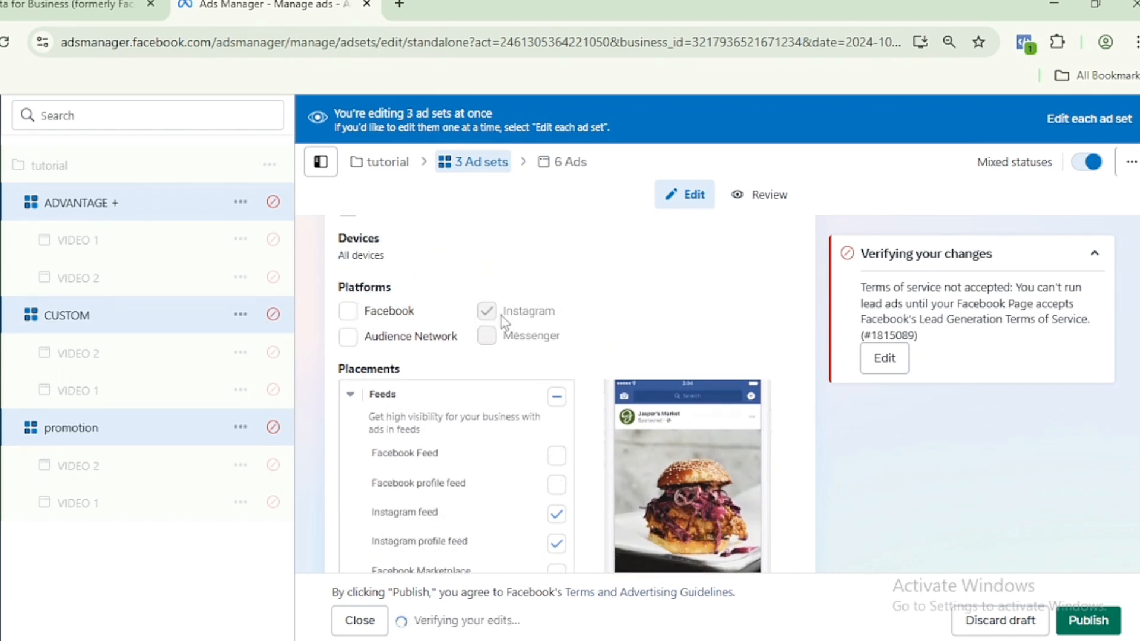
click(348, 310)
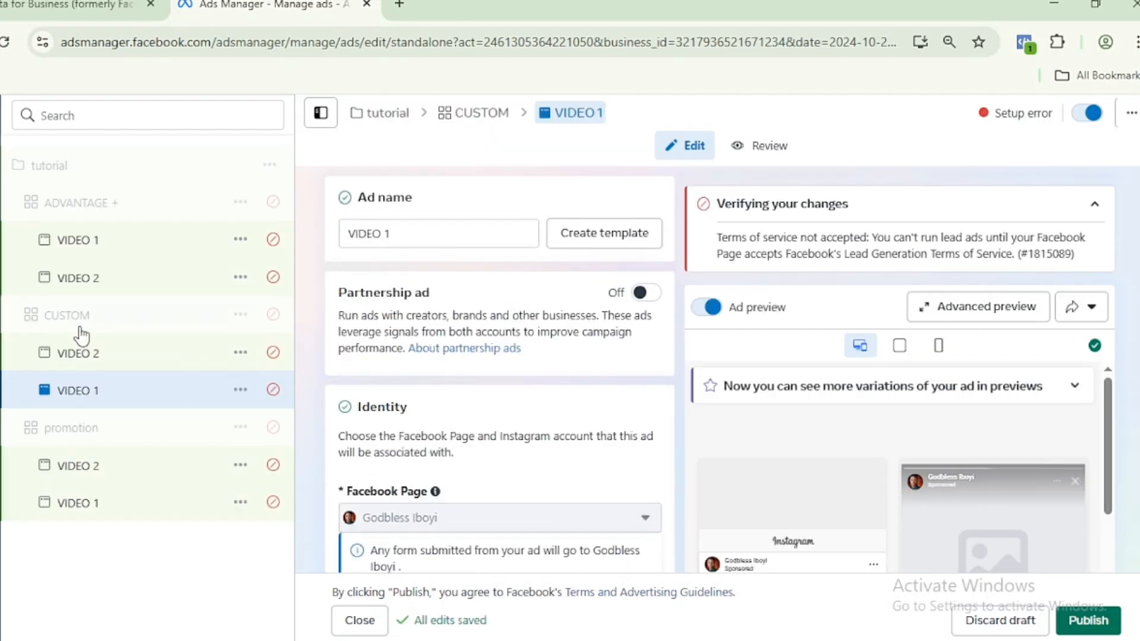
Step: Open the VIDEO 2 ad in the CUSTOM ad set and start creating a new instant form for it
click(76, 320)
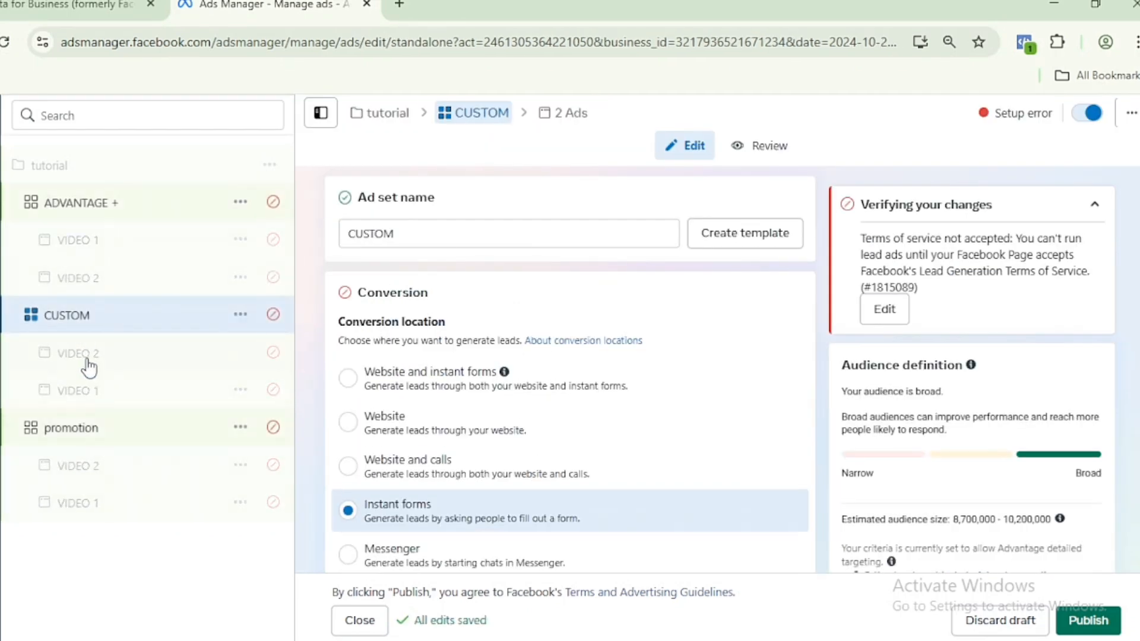
click(88, 363)
scroll(438, 234, down, 10)
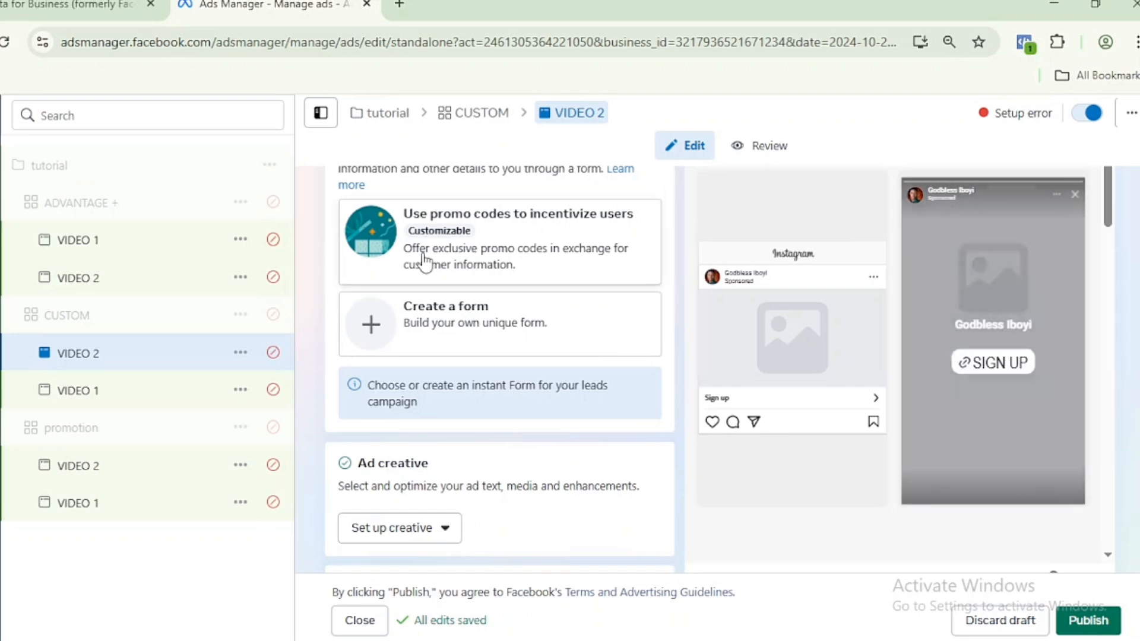
click(425, 324)
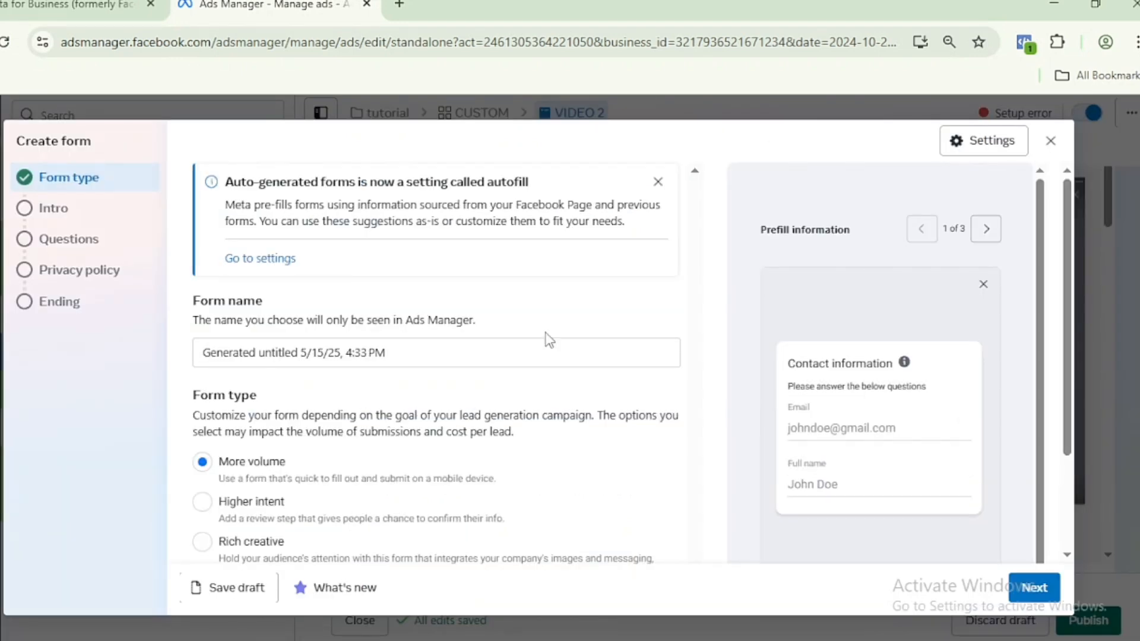
Step: Name the instant form FORM 1
scroll(1050, 270, down, 2)
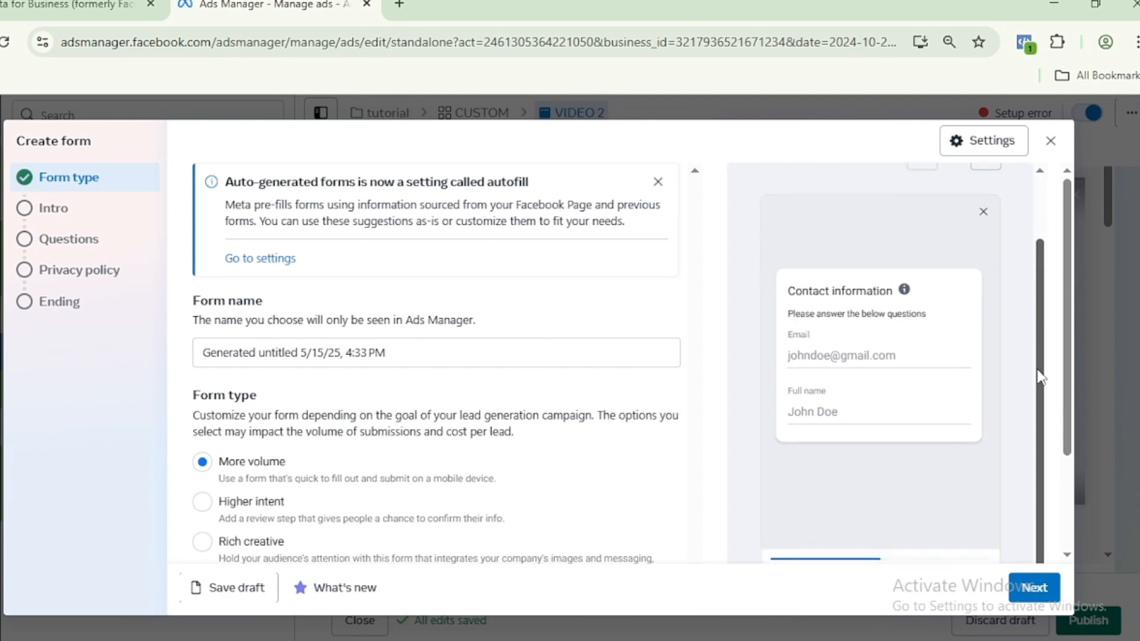
drag(1070, 312, 1068, 172)
click(239, 353)
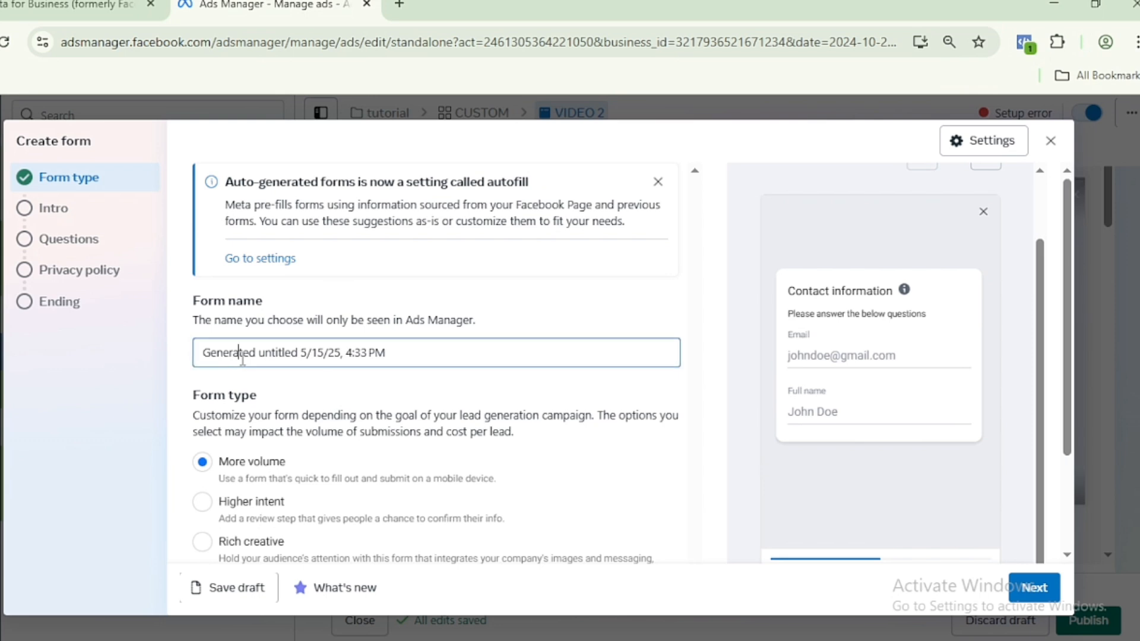
drag(393, 346, 189, 351)
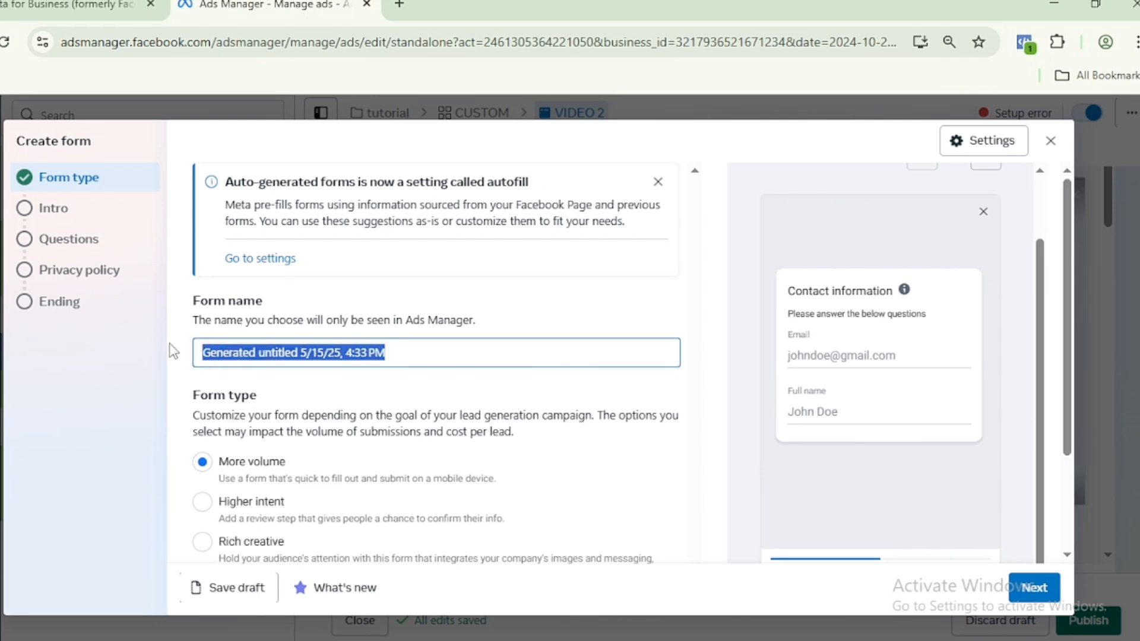
text(FORMW)
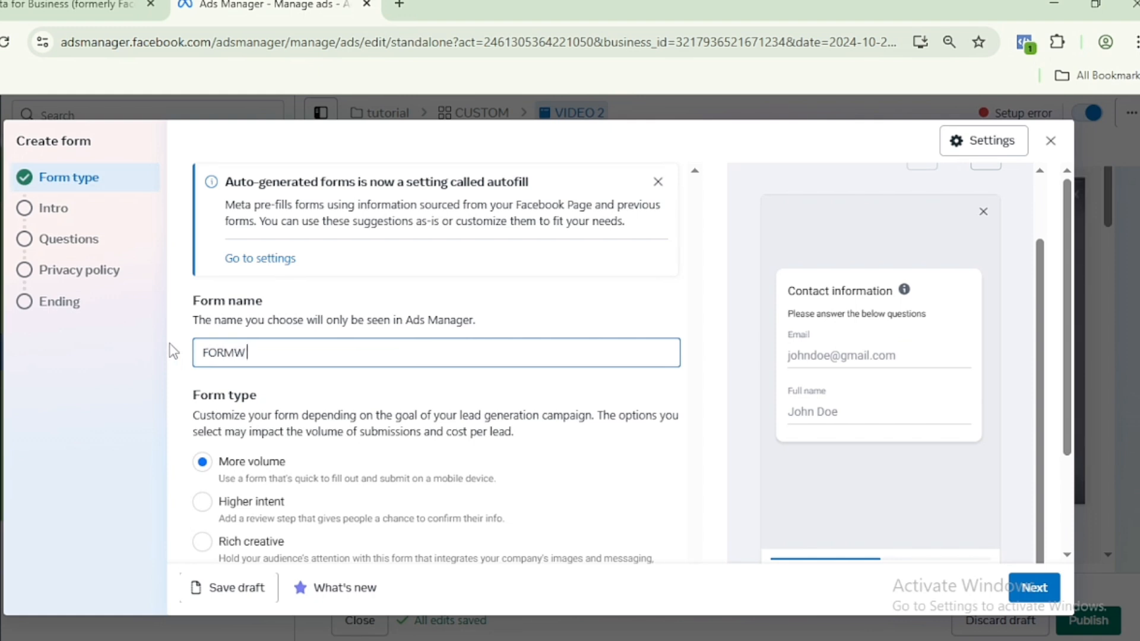
key(BackSpace)
text(1)
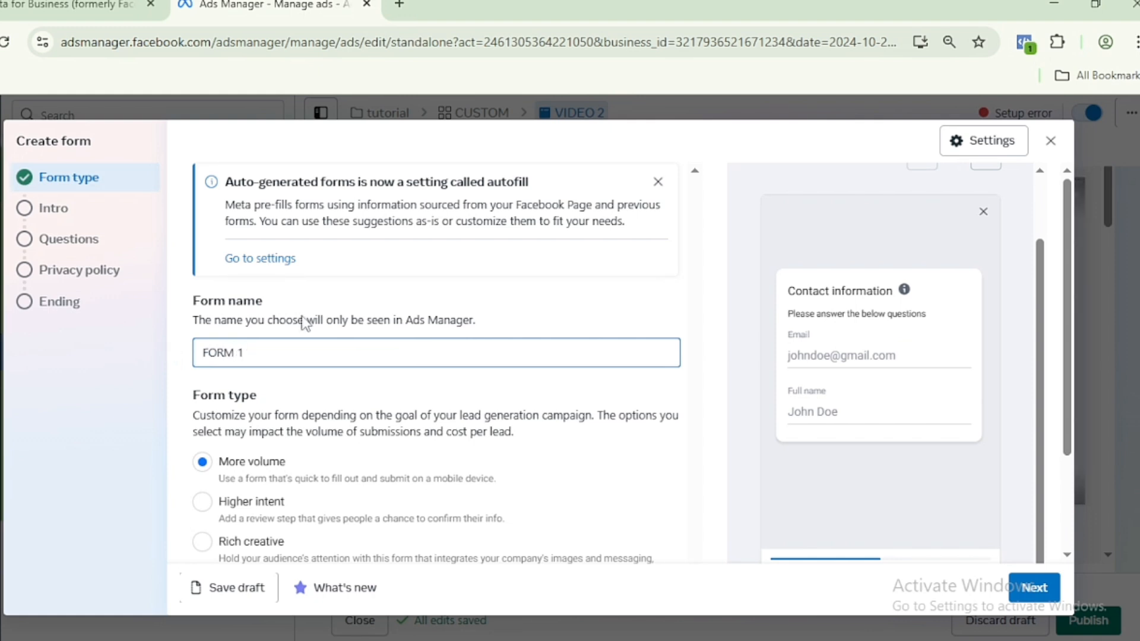
Step: Compare the available form types, choose Higher intent and continue to the form's intro
drag(1039, 295, 1030, 344)
scroll(1030, 352, down, 1)
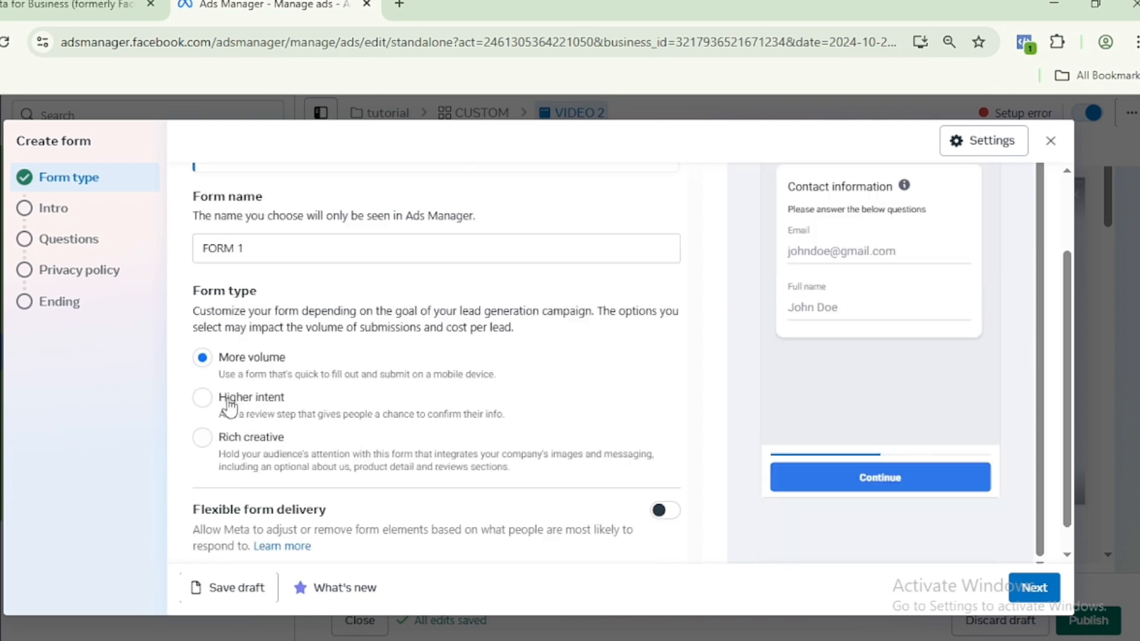
click(201, 400)
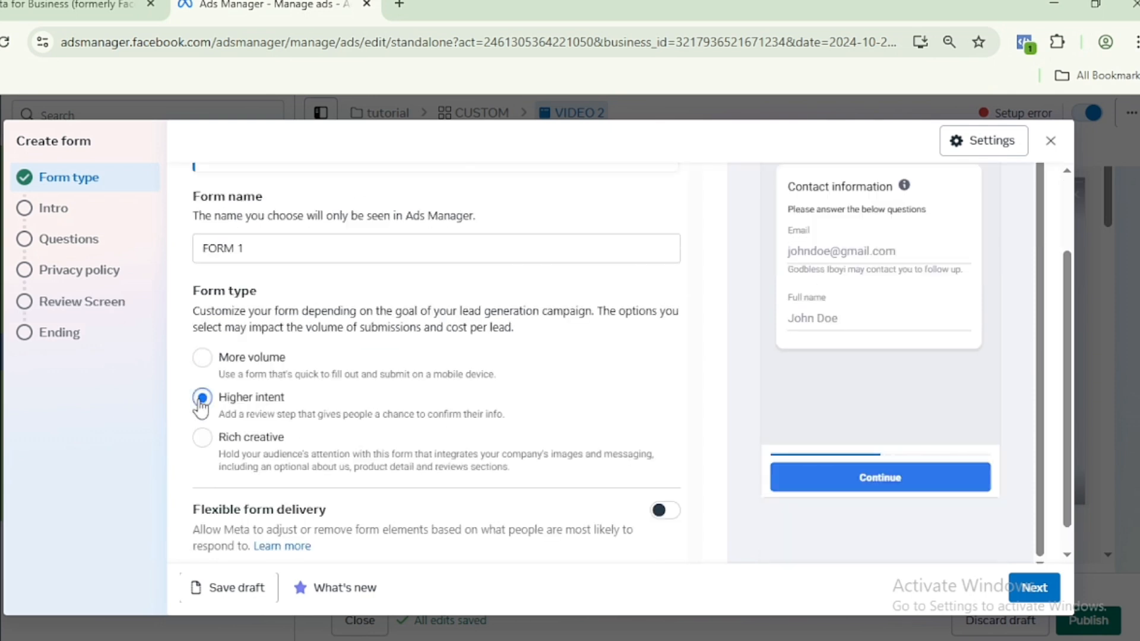
click(202, 439)
click(201, 397)
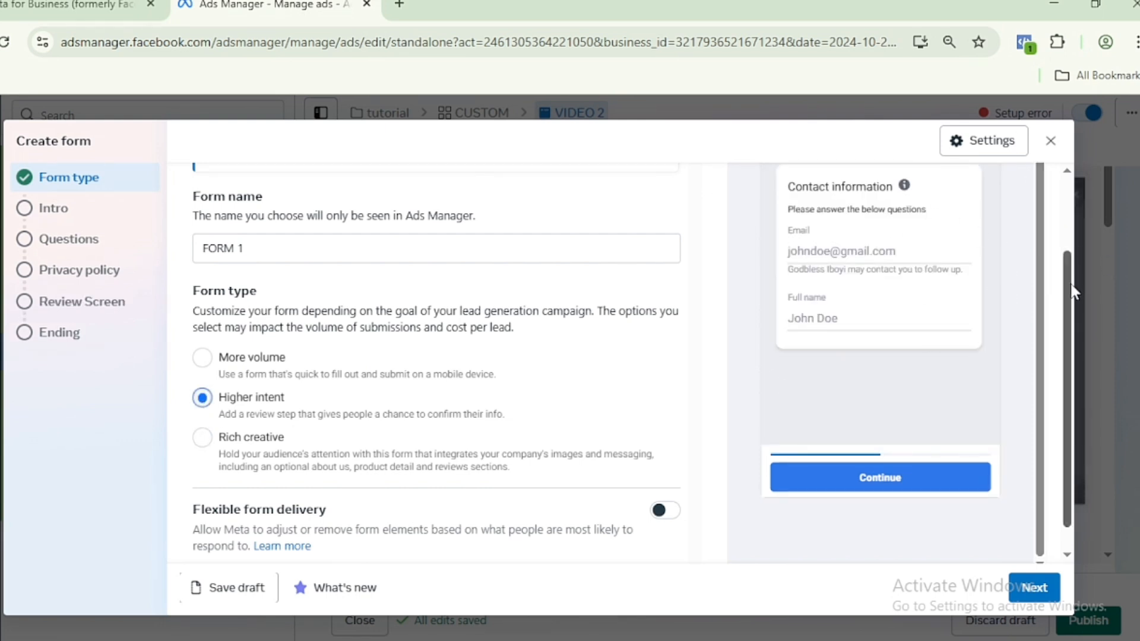
scroll(1068, 291, up, 3)
scroll(208, 330, down, 3)
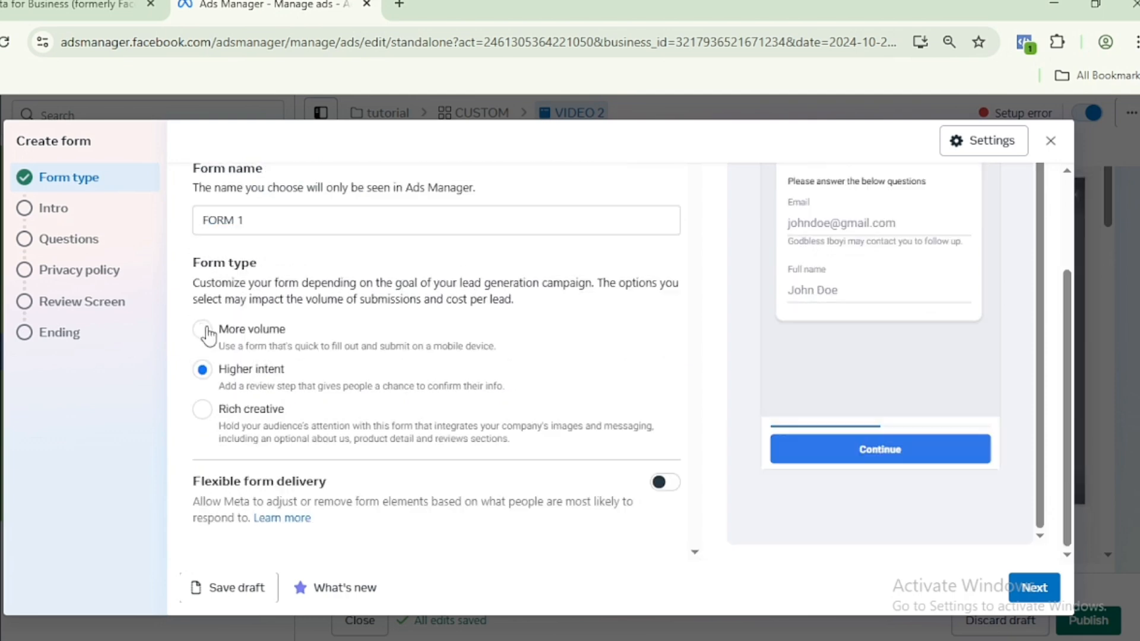
click(202, 330)
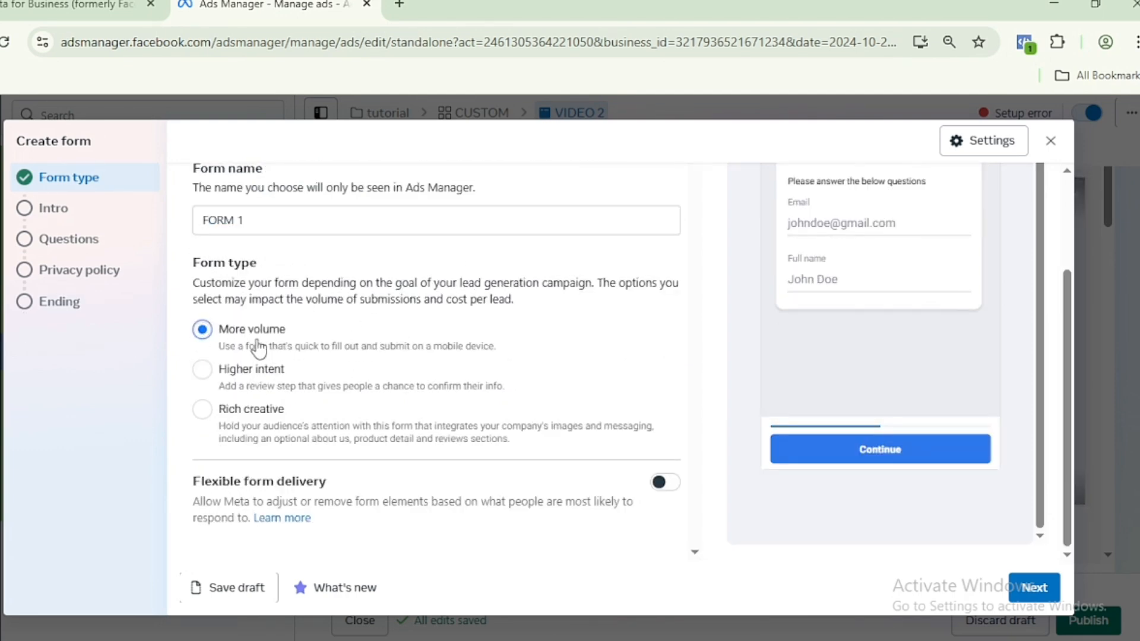
click(202, 369)
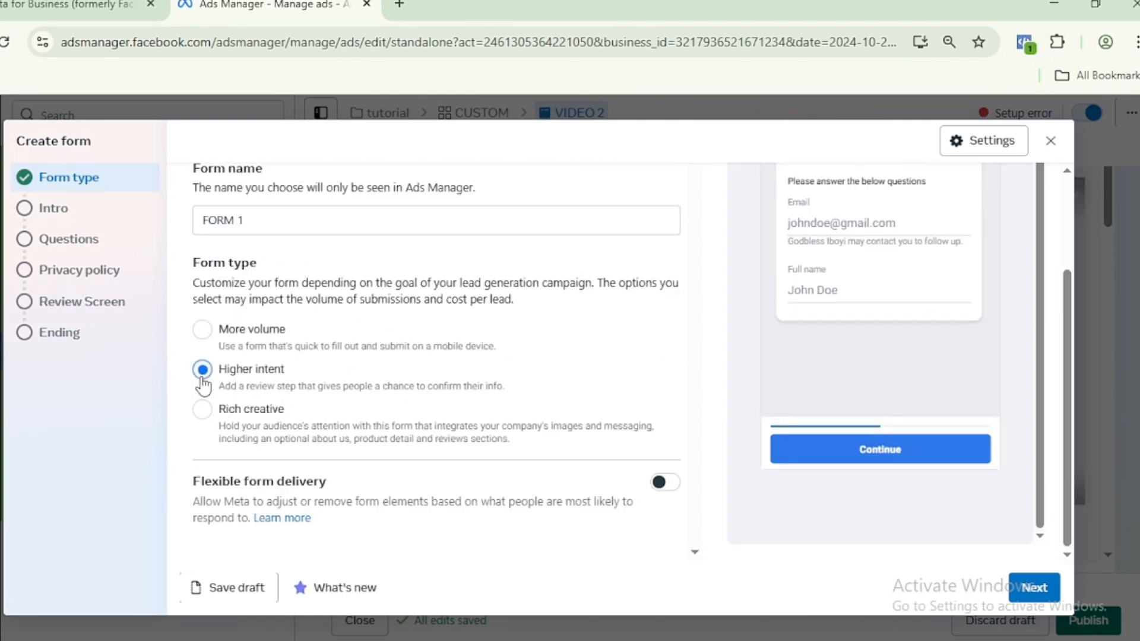
click(203, 409)
click(203, 371)
click(1034, 588)
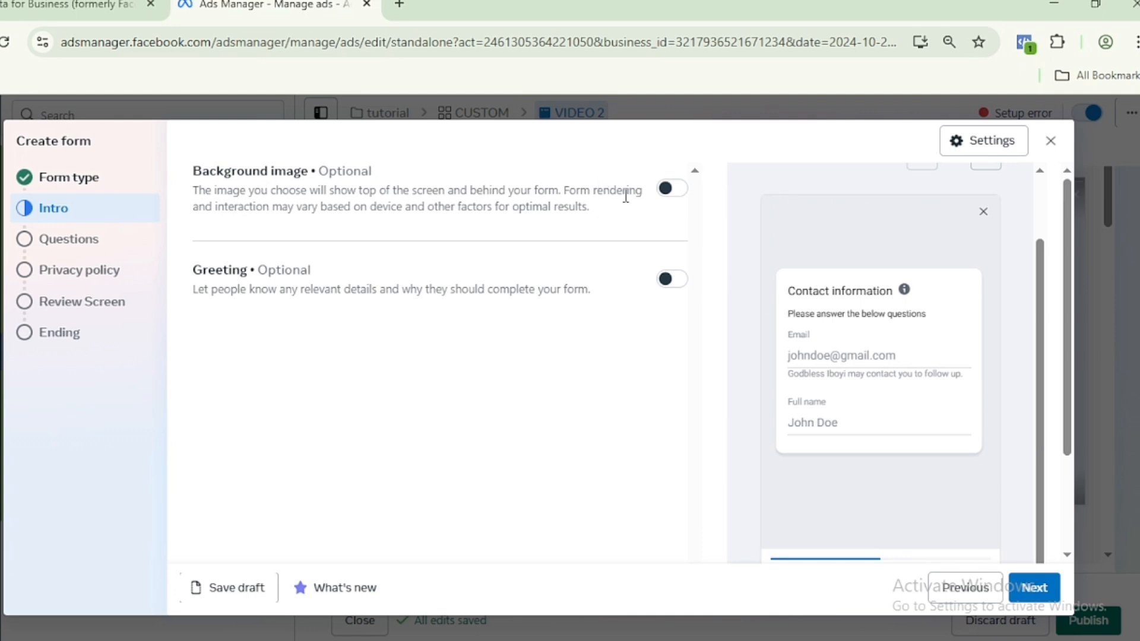
Step: Leave the intro's optional background image and greeting switched off and continue to the form's questions
click(669, 204)
click(669, 204)
click(663, 285)
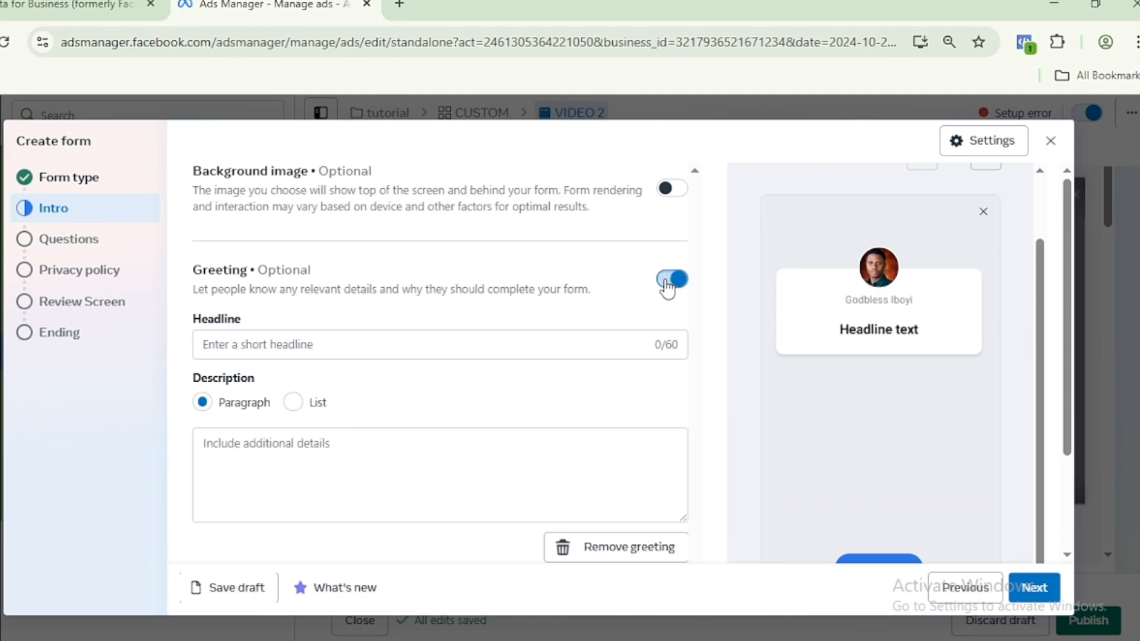
click(667, 285)
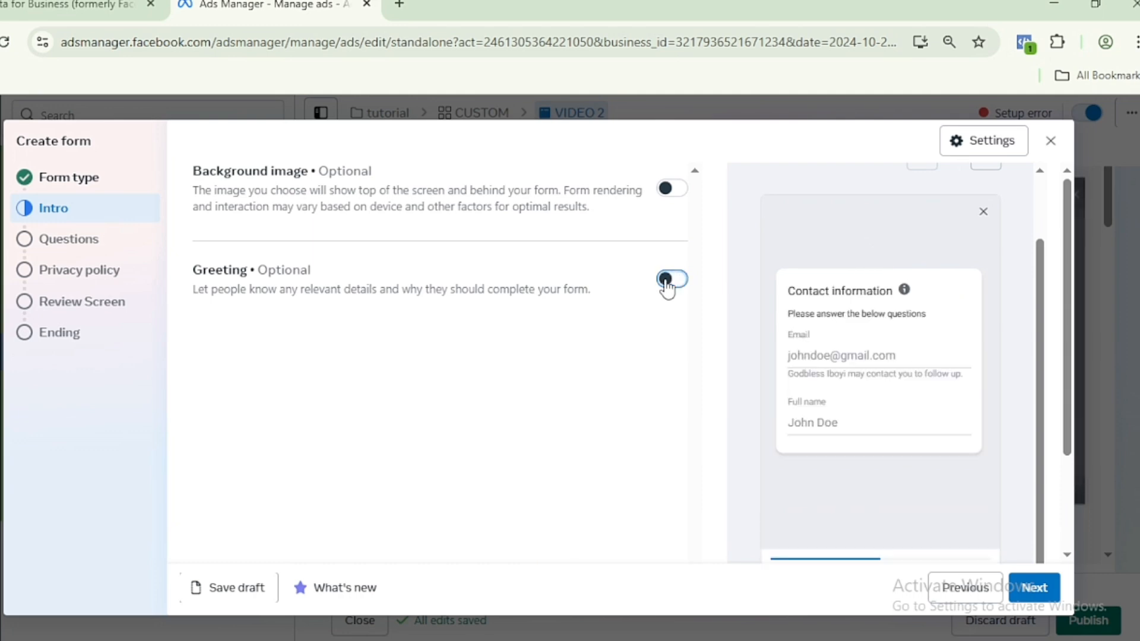
click(1035, 598)
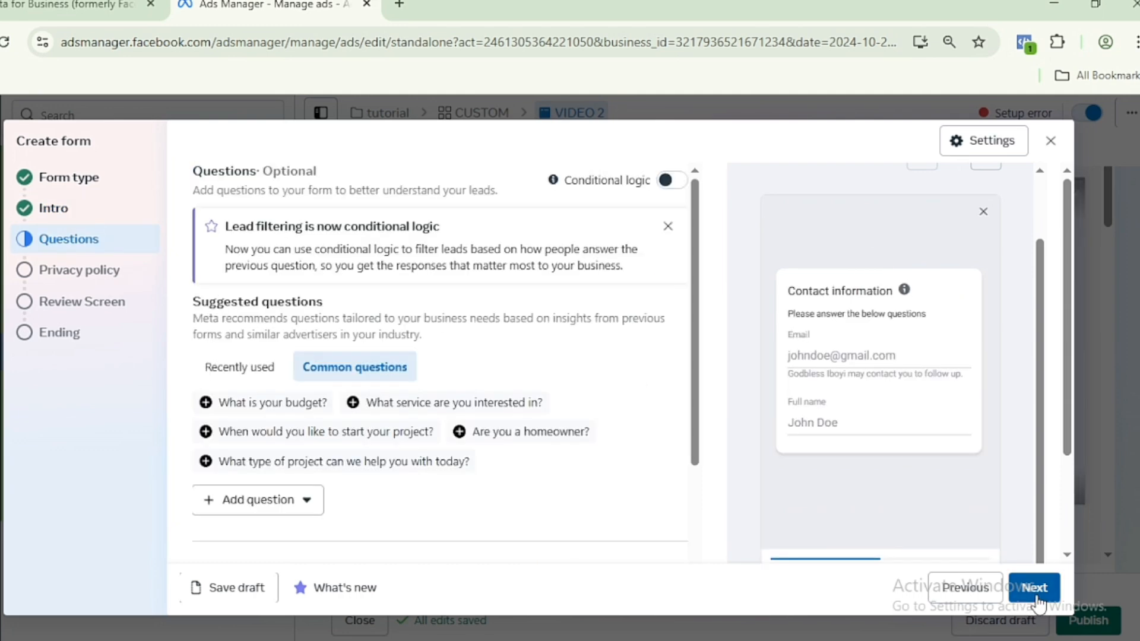
Step: Try the multiple-choice question "What is your budget?" with only the answers $5,000-$10,000 and Over $10,000, and delete the question
mouse_move(1069, 439)
mouse_down()
mouse_move(1073, 529)
mouse_move(1069, 420)
mouse_up()
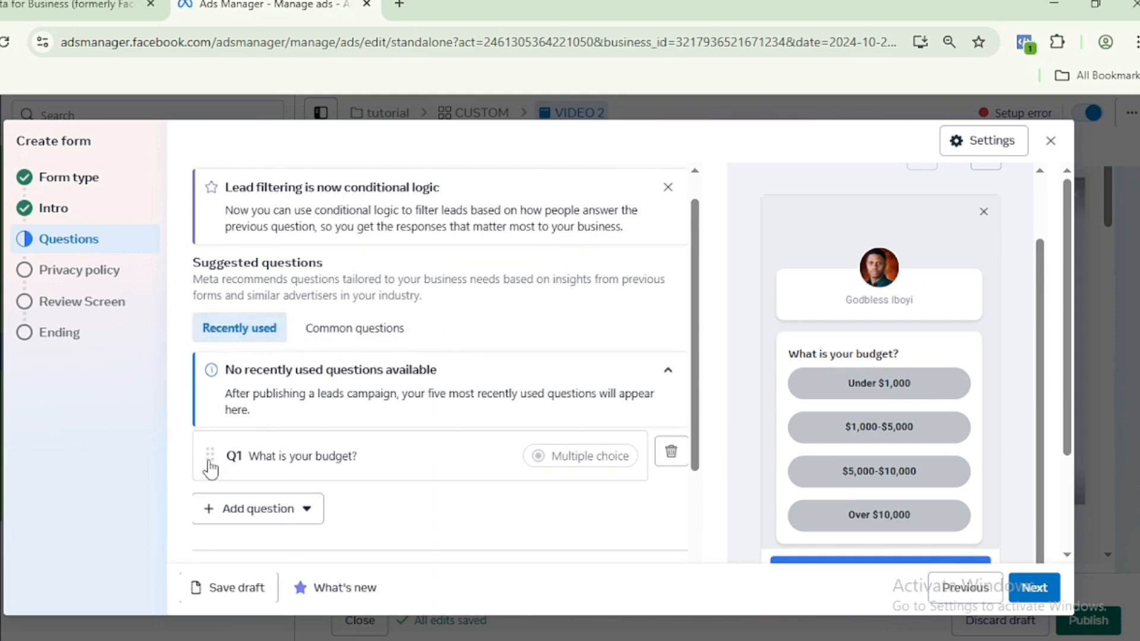
click(330, 464)
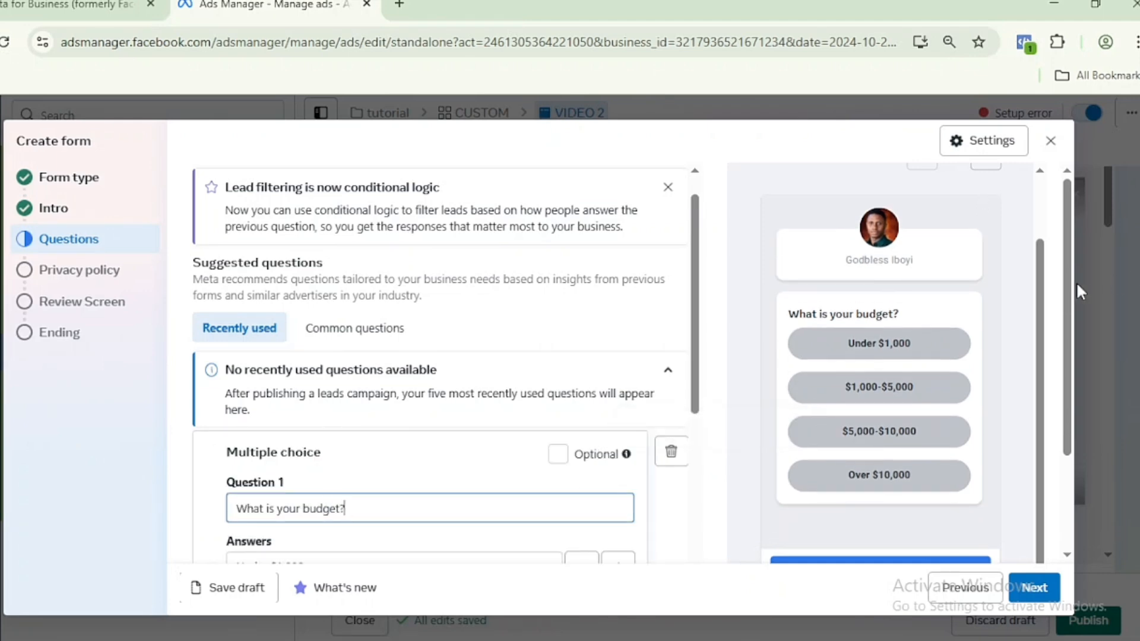
scroll(1058, 382, down, 3)
click(368, 434)
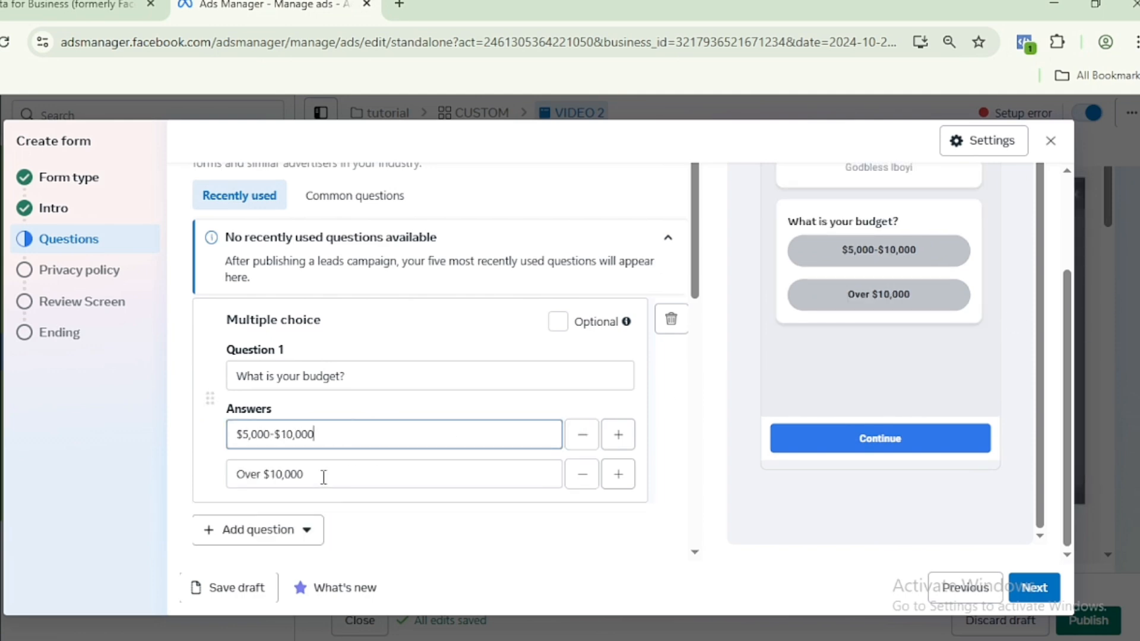
drag(1061, 422, 1064, 388)
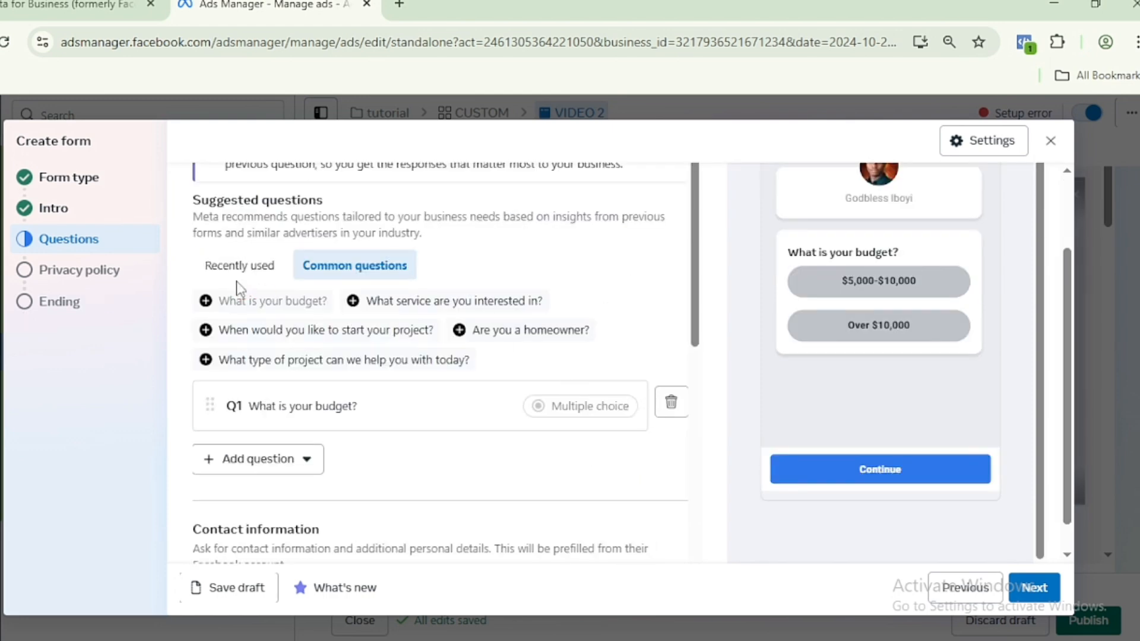
click(240, 265)
click(671, 402)
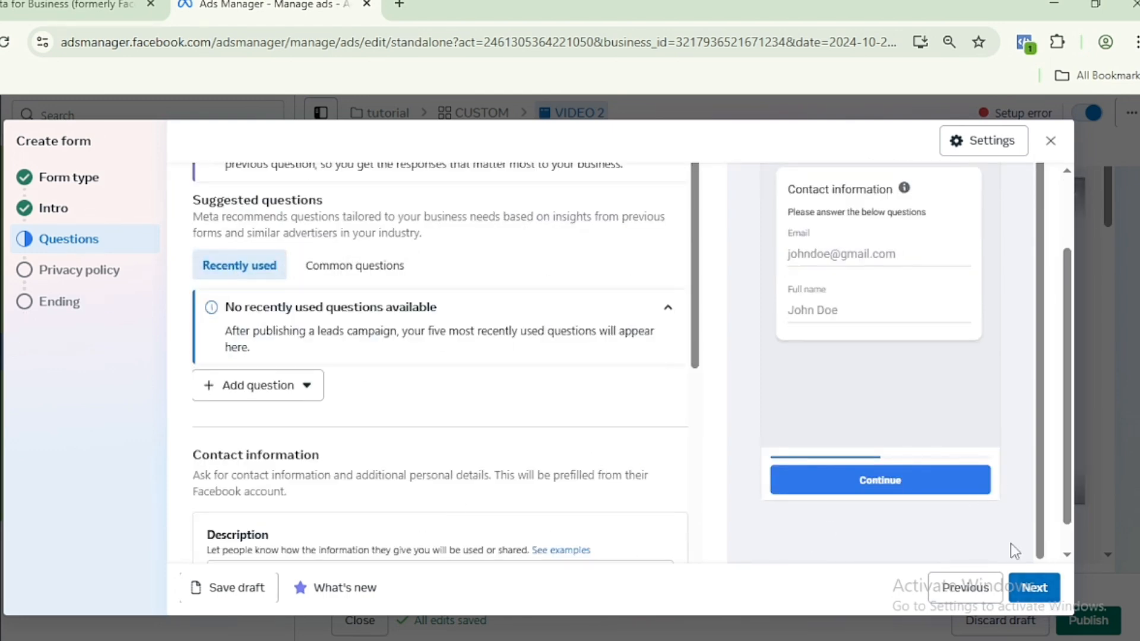
click(1032, 588)
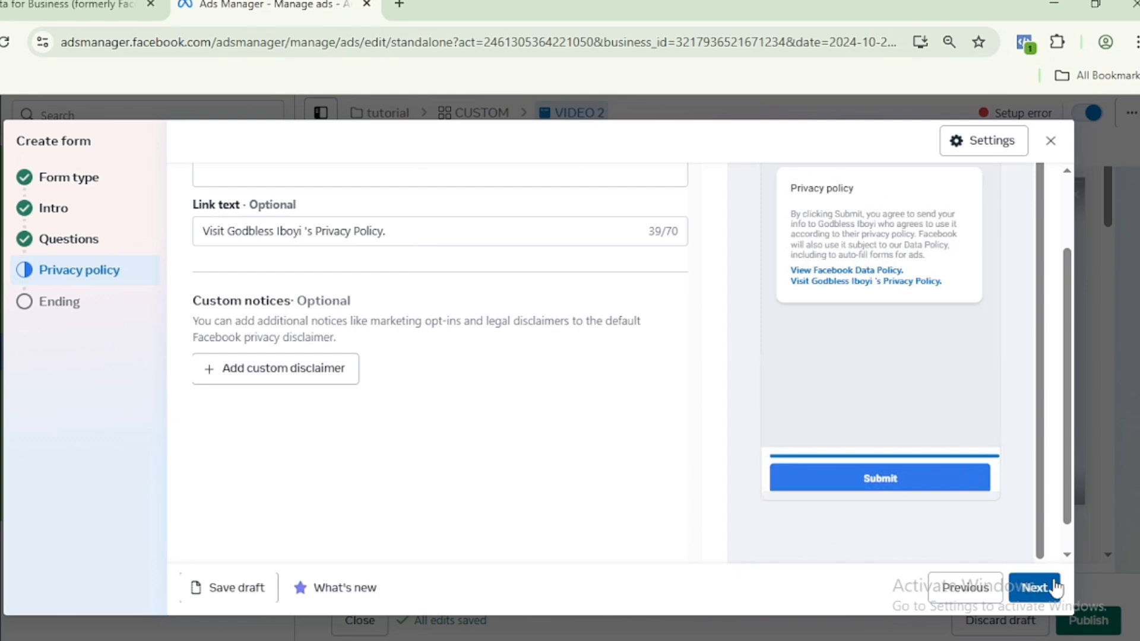
click(1045, 587)
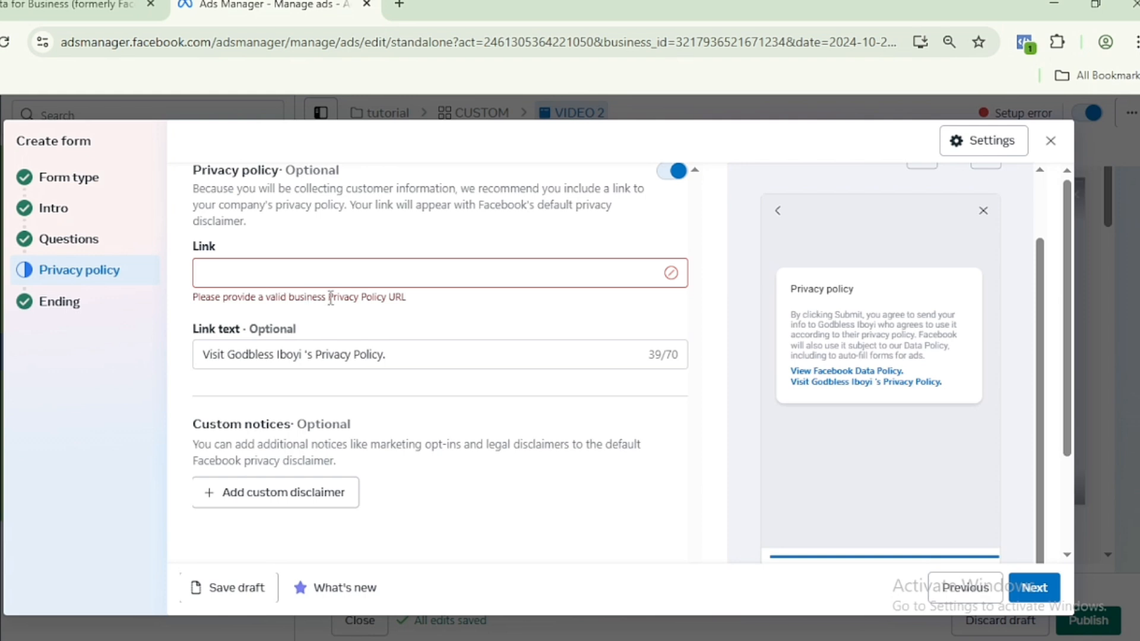
click(387, 270)
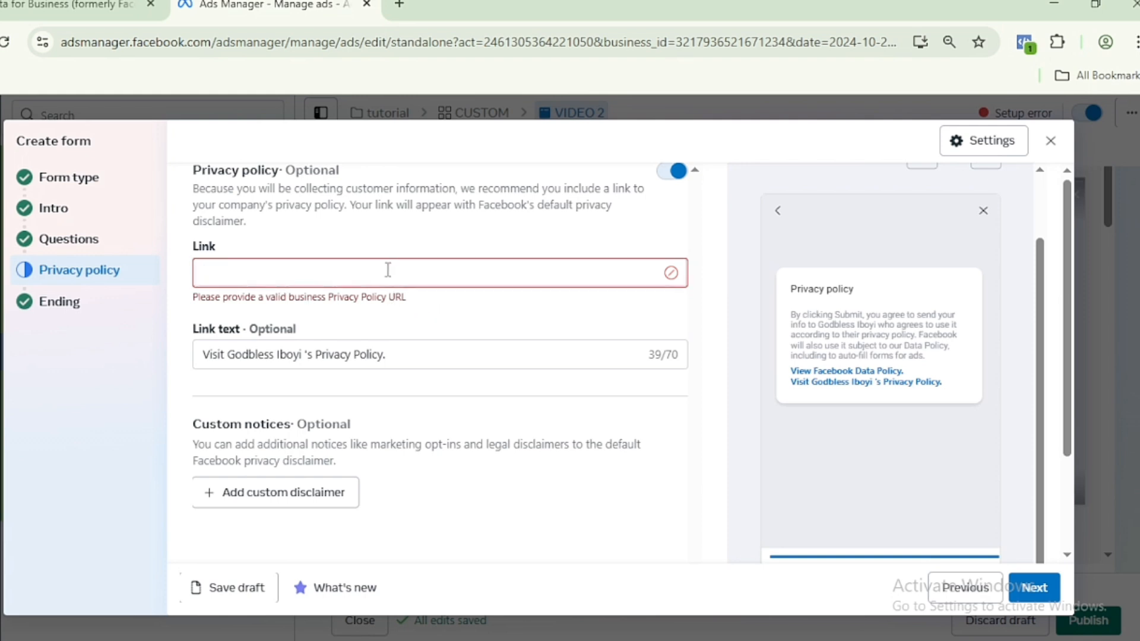
key(ctrl+v)
double_click(387, 270)
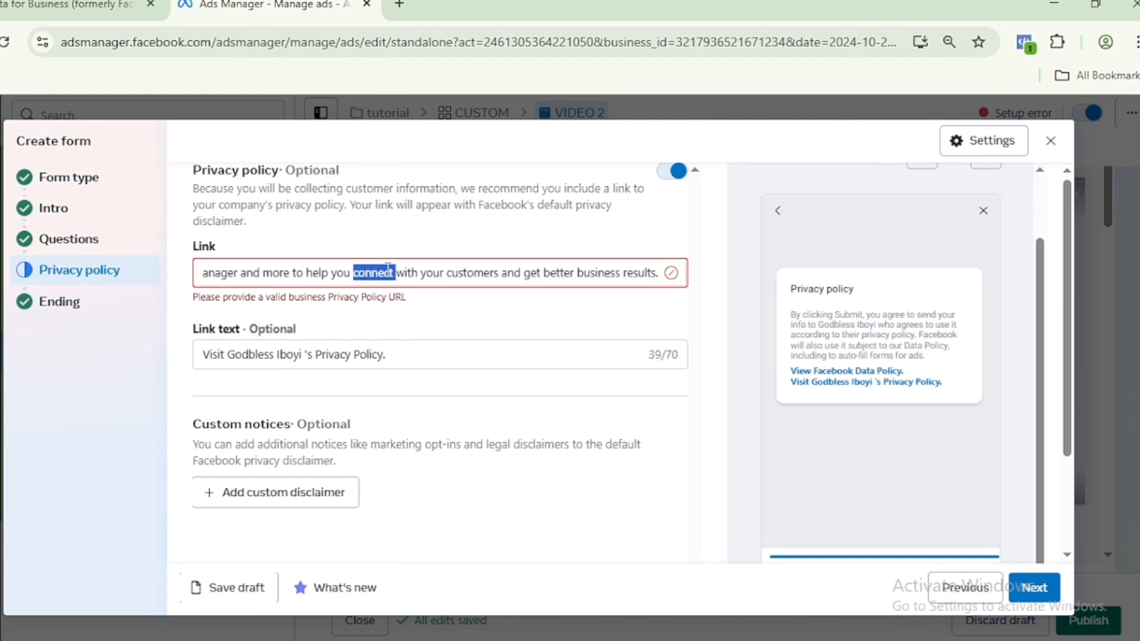
key(ctrl+a)
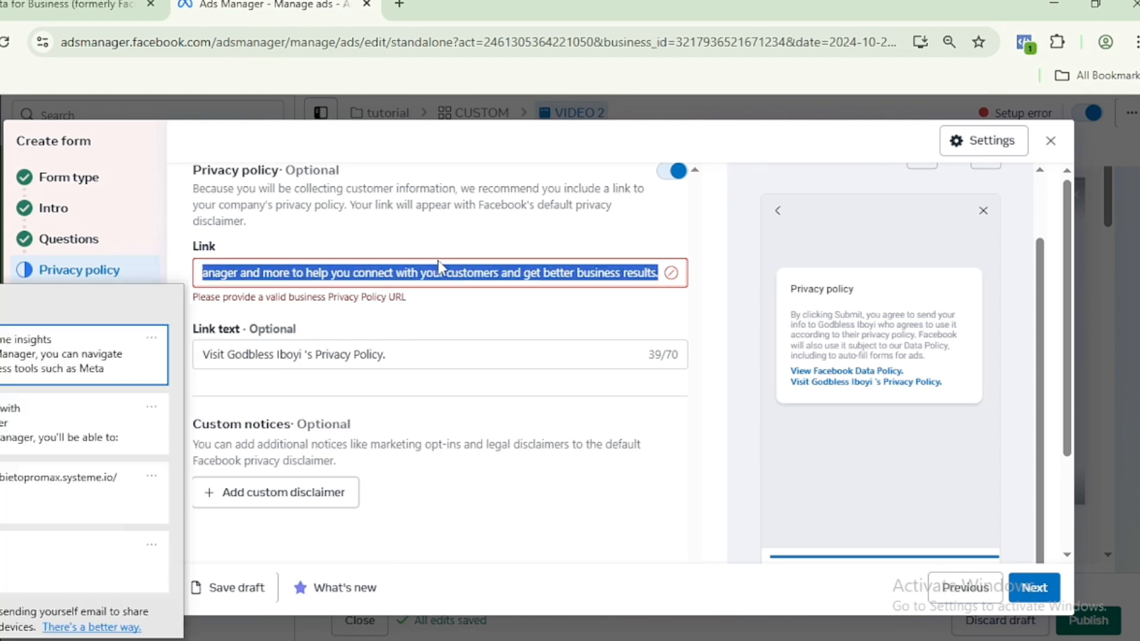
text(https://newbietopromax.systeme.io/thankyou)
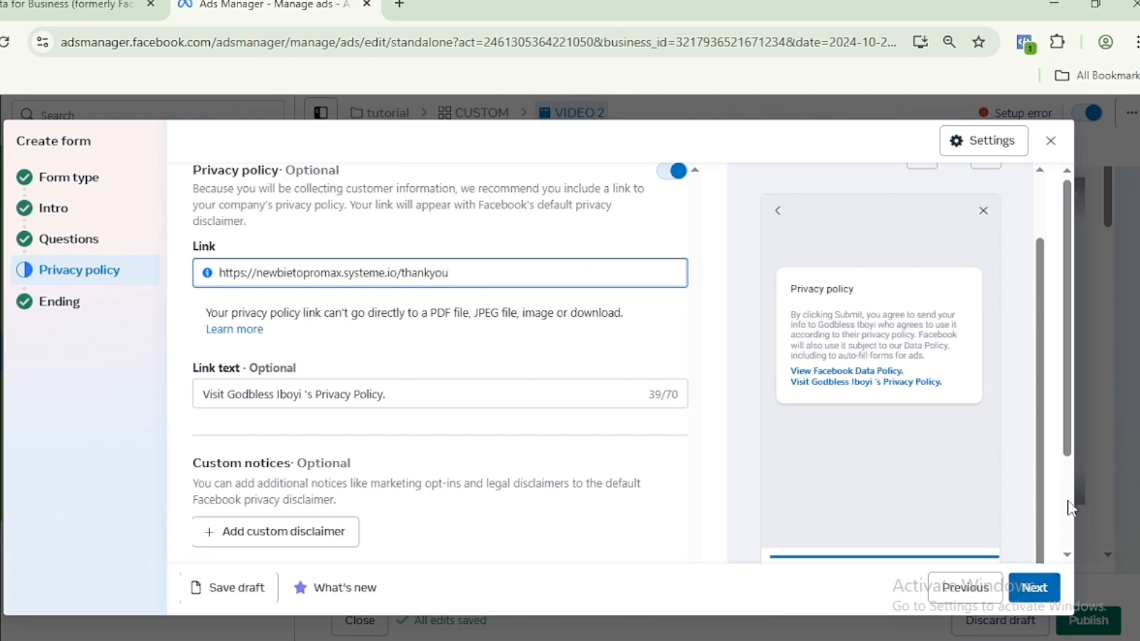
scroll(1069, 504, down, 3)
drag(1070, 504, 1073, 400)
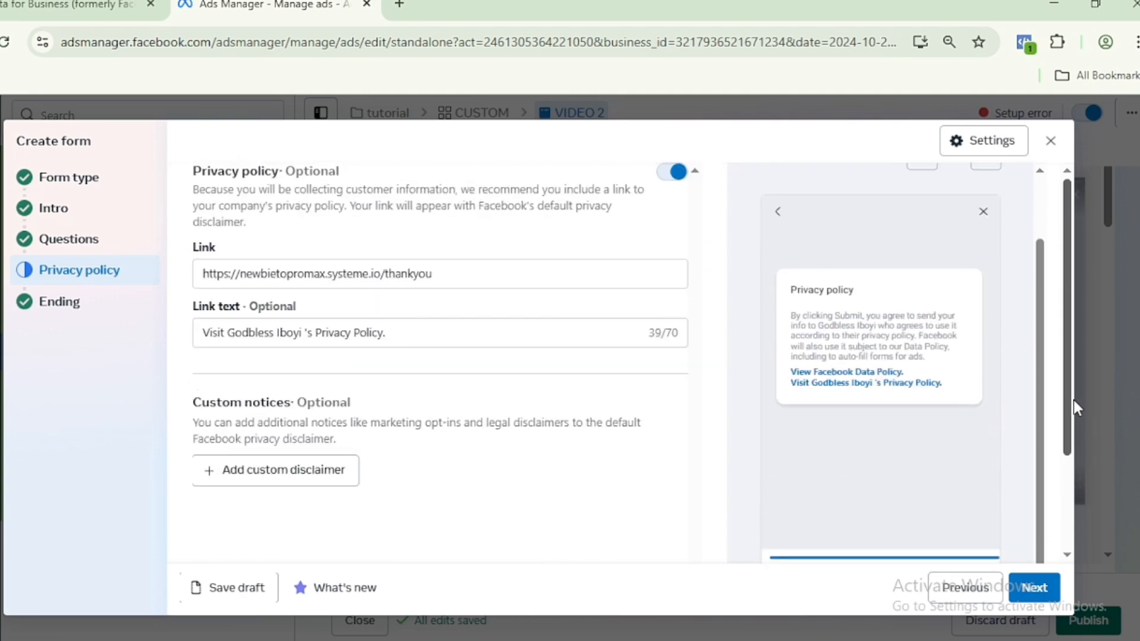
Step: Return to the form's questions, add the common question "What is your budget?" and delete it again
click(69, 238)
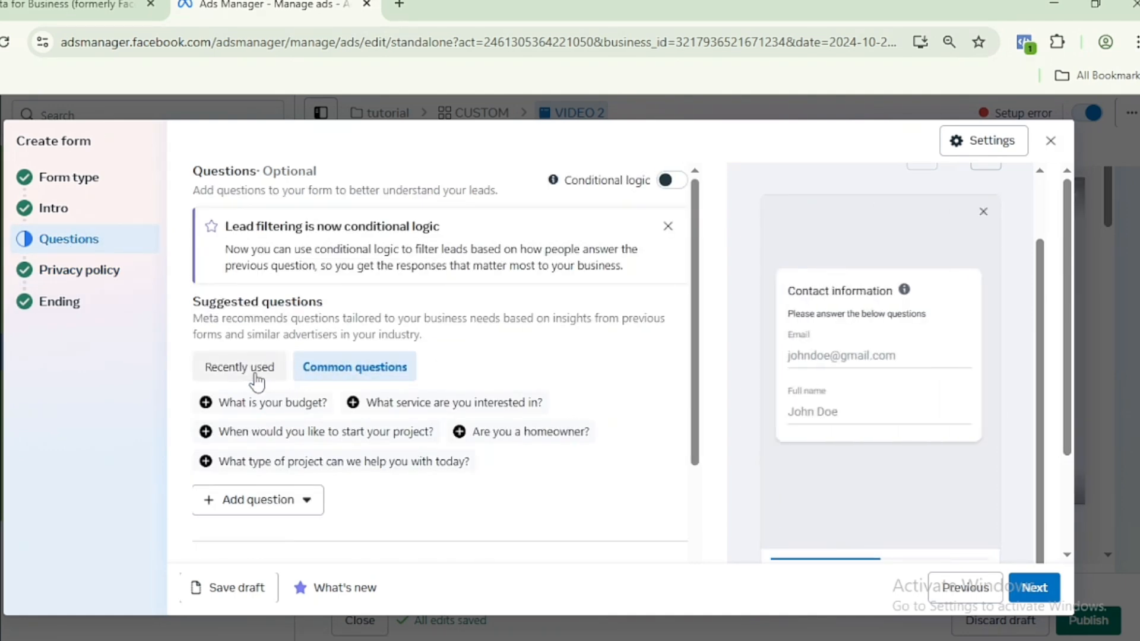
click(227, 374)
click(326, 377)
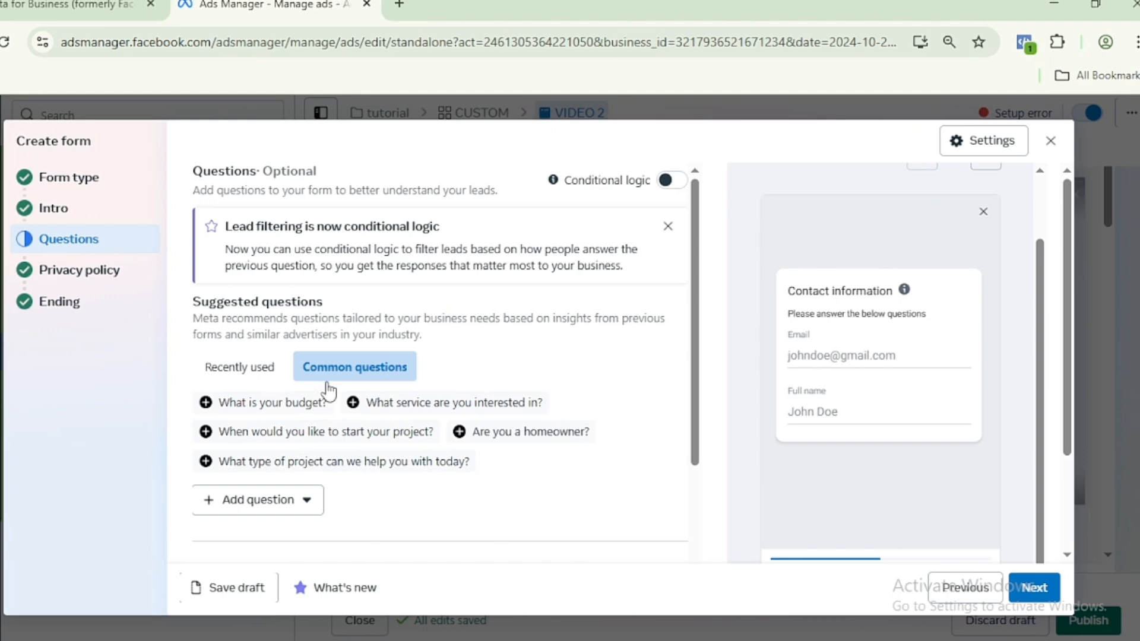
click(273, 399)
scroll(689, 336, down, 5)
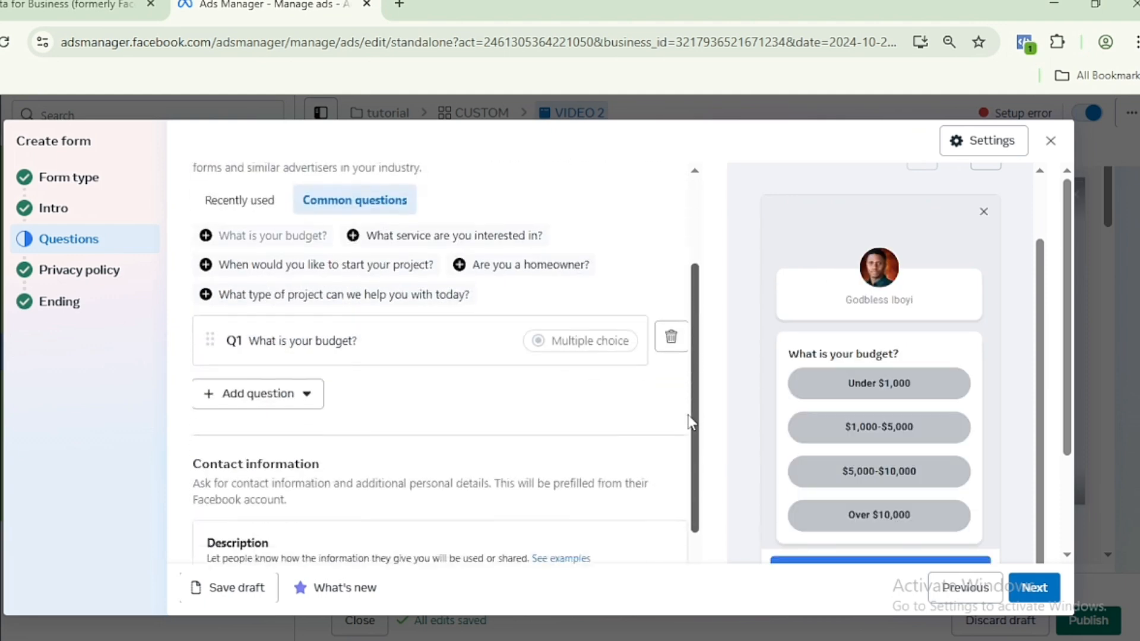
drag(694, 439, 700, 311)
click(671, 463)
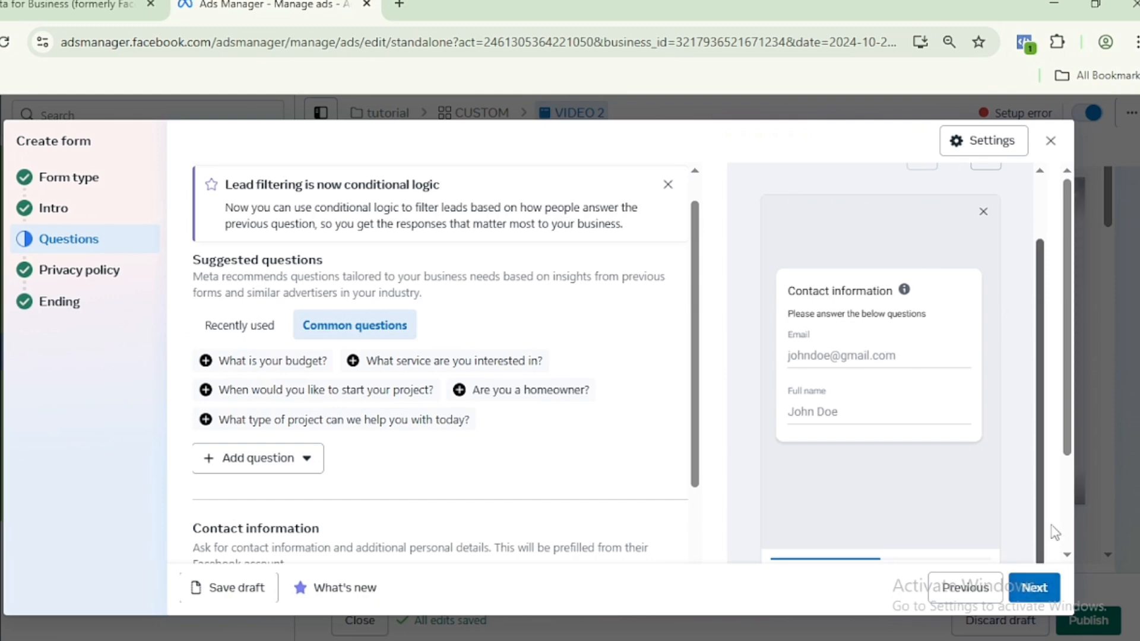
Step: Continue through the privacy policy and ending, and create the instant form for the VIDEO 2 ad
click(1029, 586)
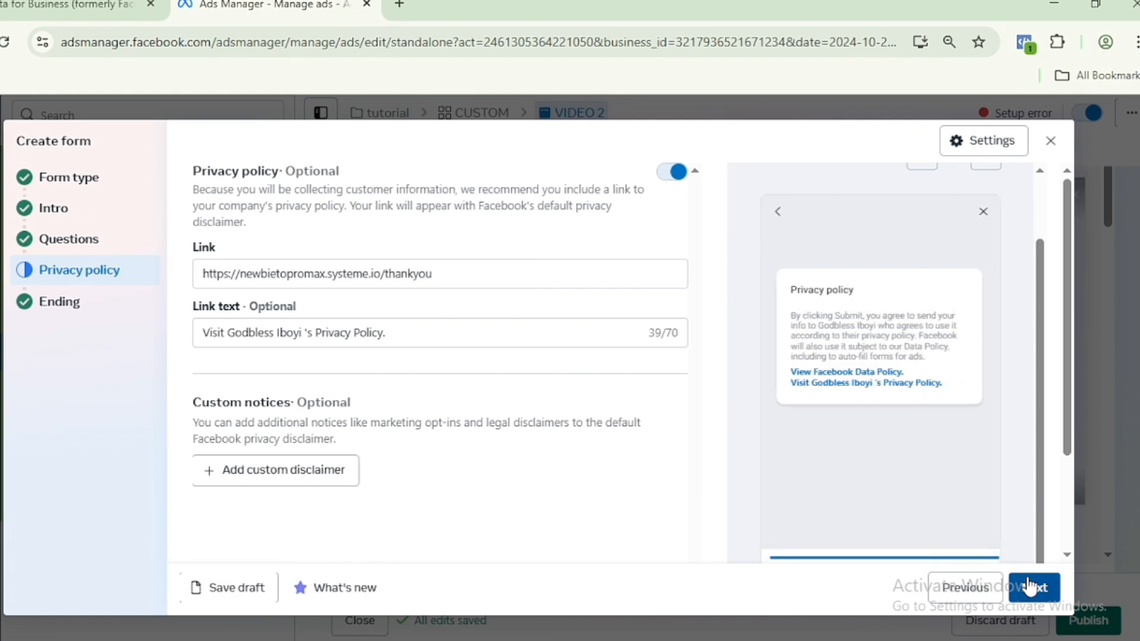
click(1030, 588)
click(1015, 593)
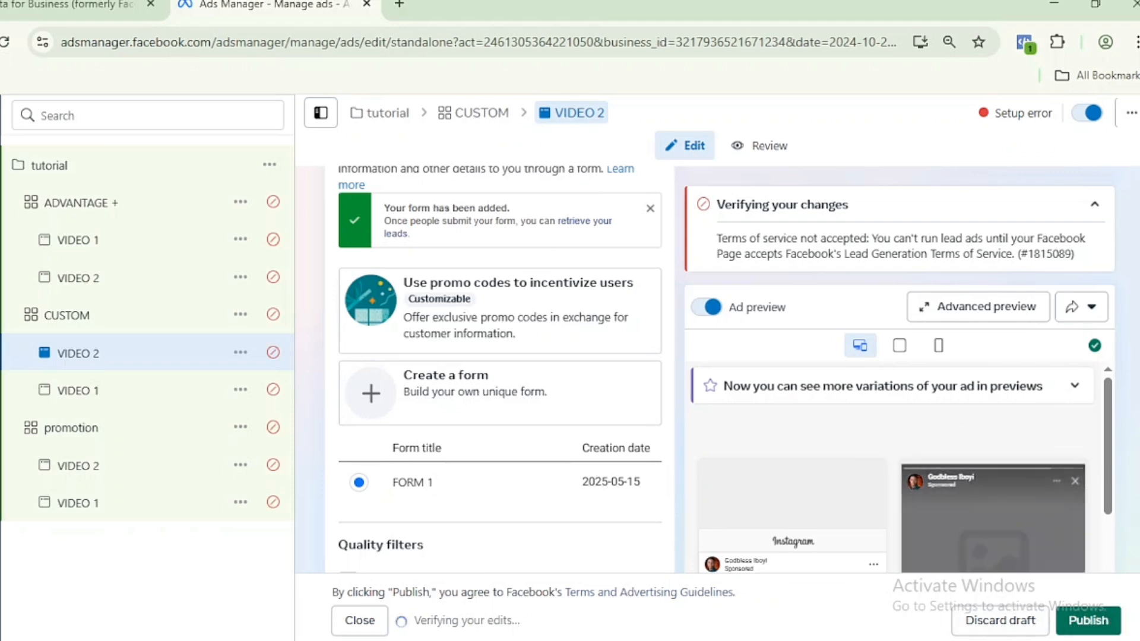
scroll(500, 368, up, 10)
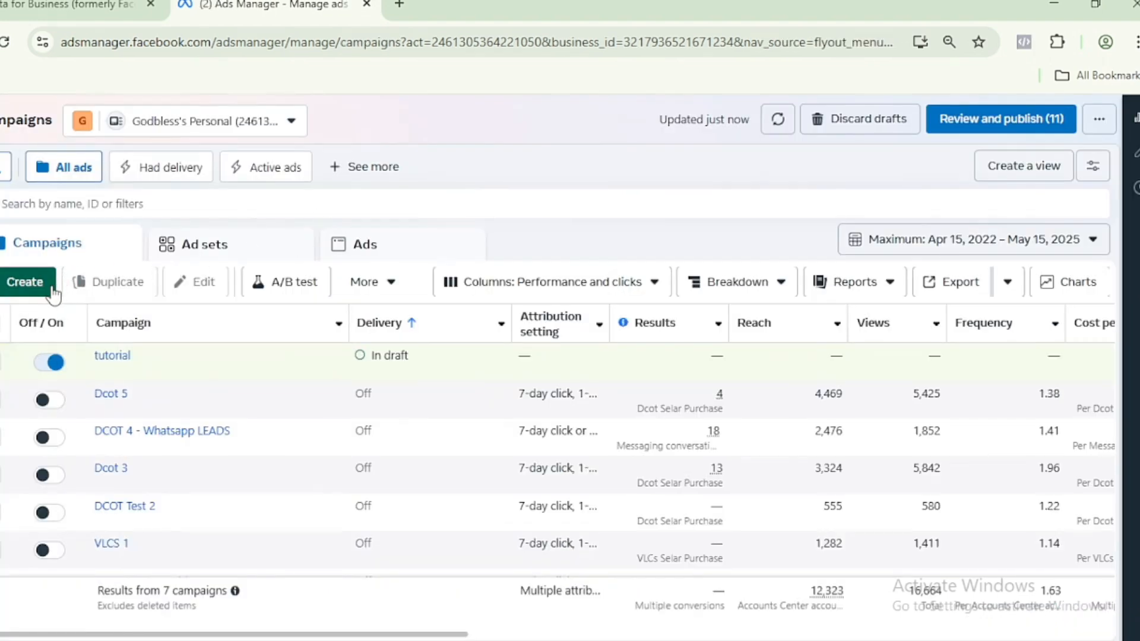
Step: Create another auction campaign with the Leads objective and the Manual leads campaign setup
click(23, 282)
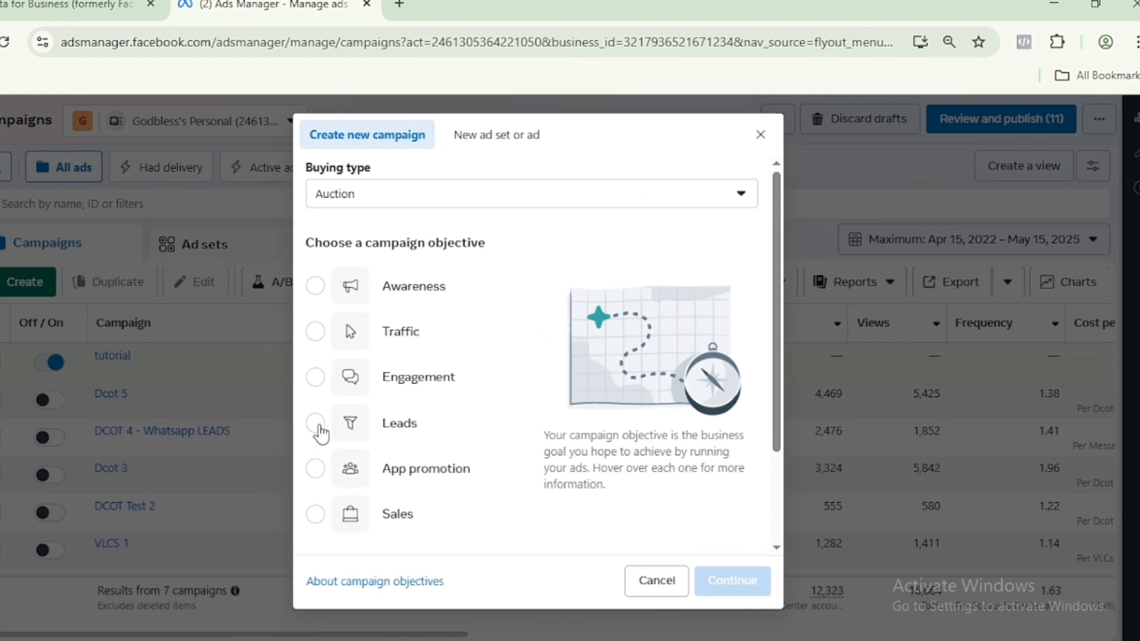
click(319, 431)
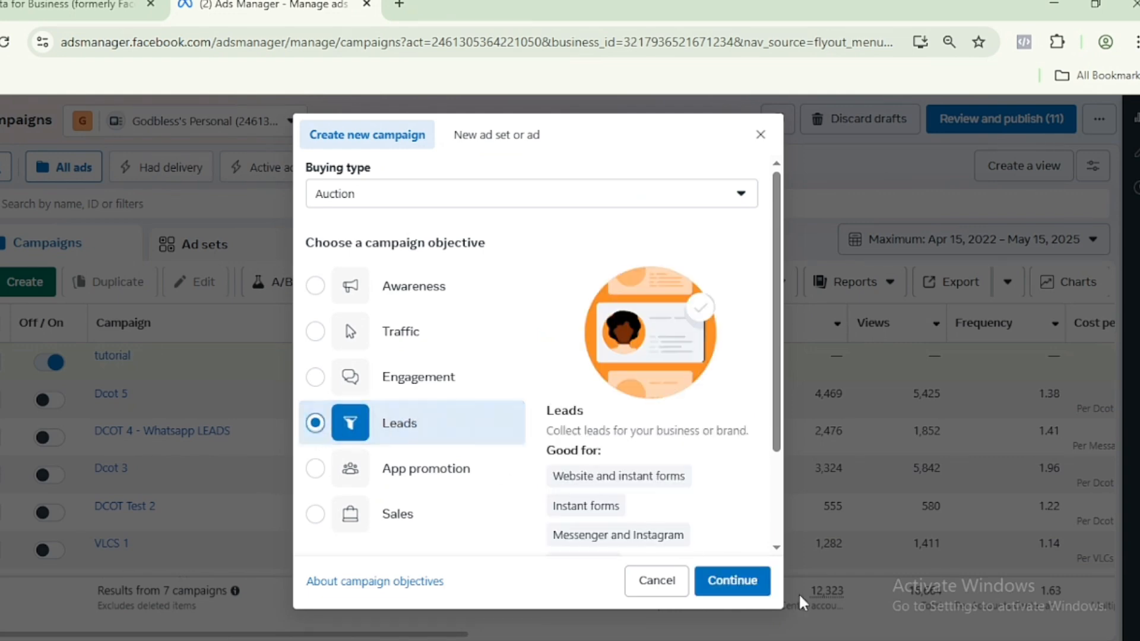
click(714, 573)
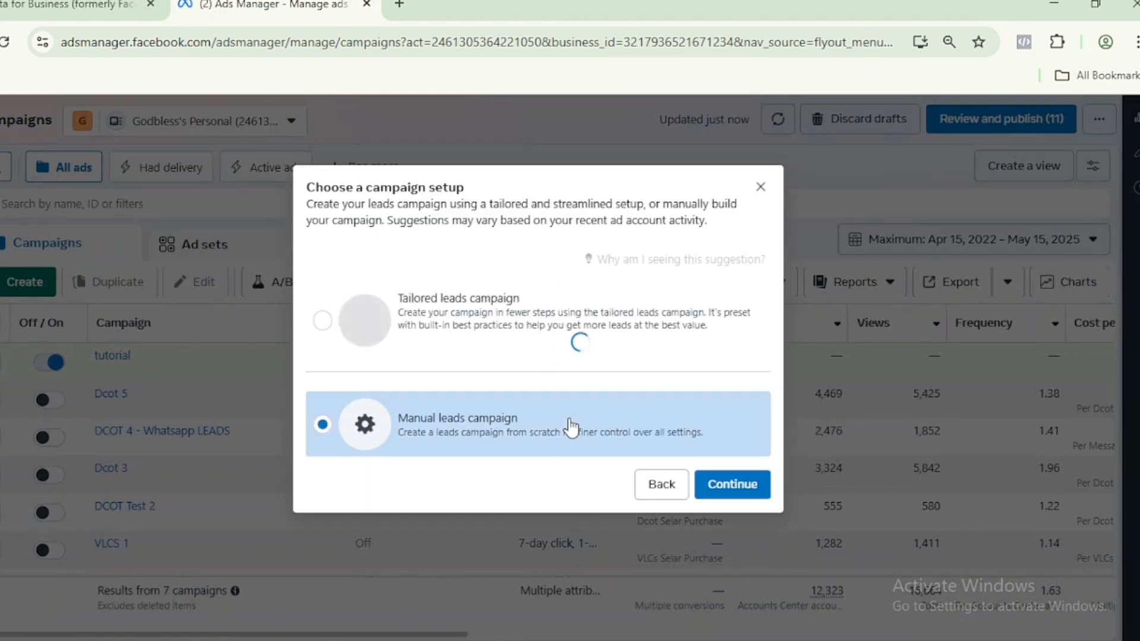
click(727, 492)
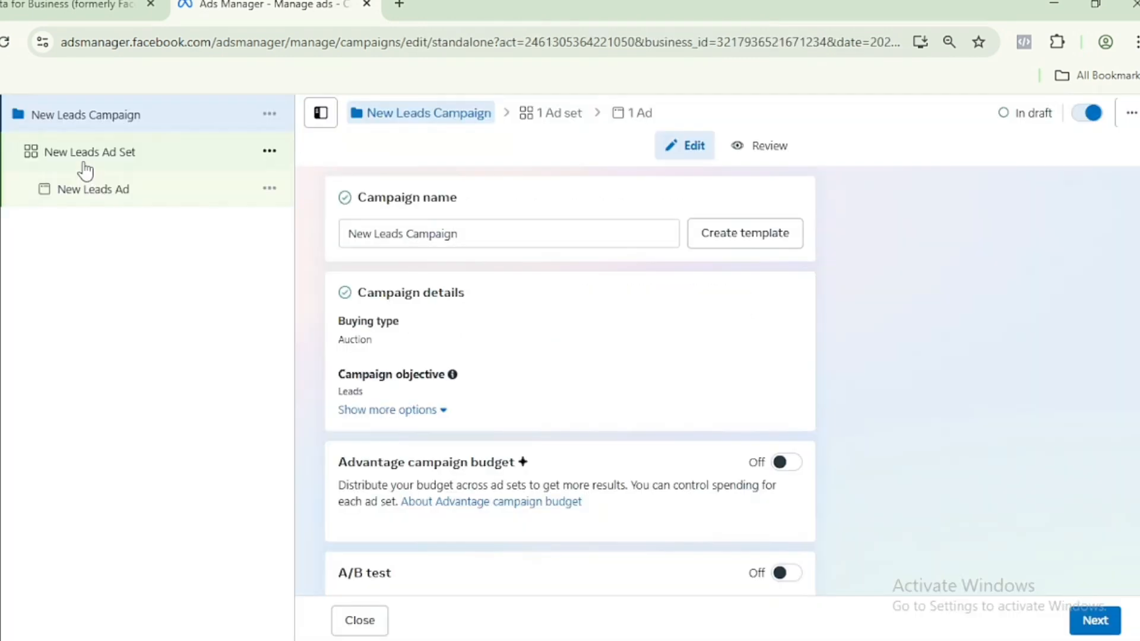
Step: Set the conversion location of the New Leads Ad Set to Messenger
click(86, 171)
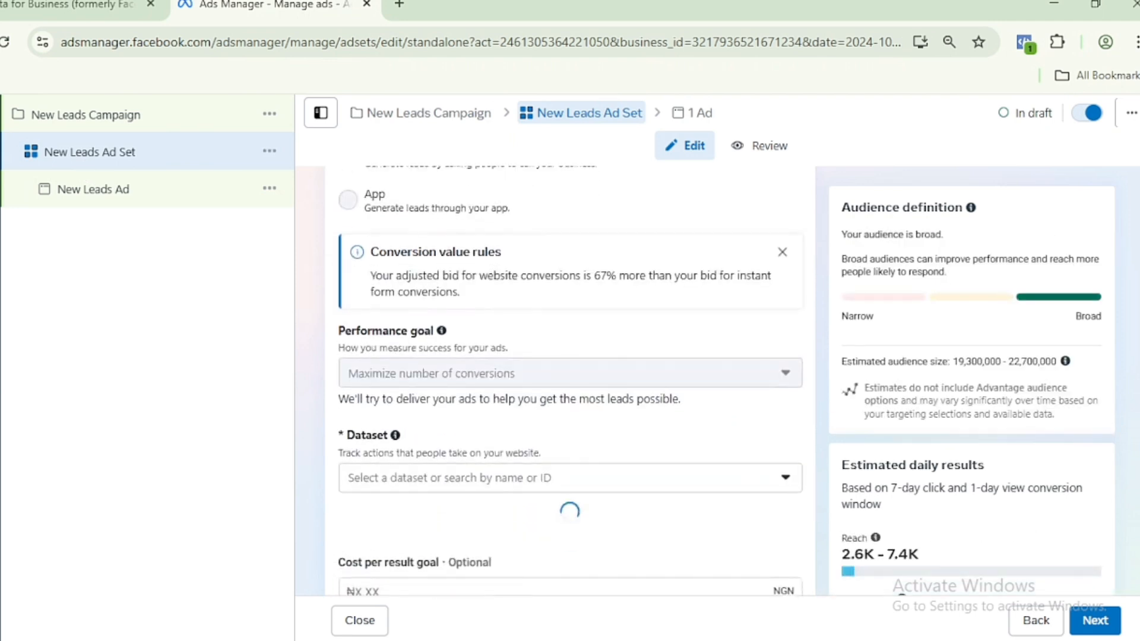
scroll(570, 385, down, 5)
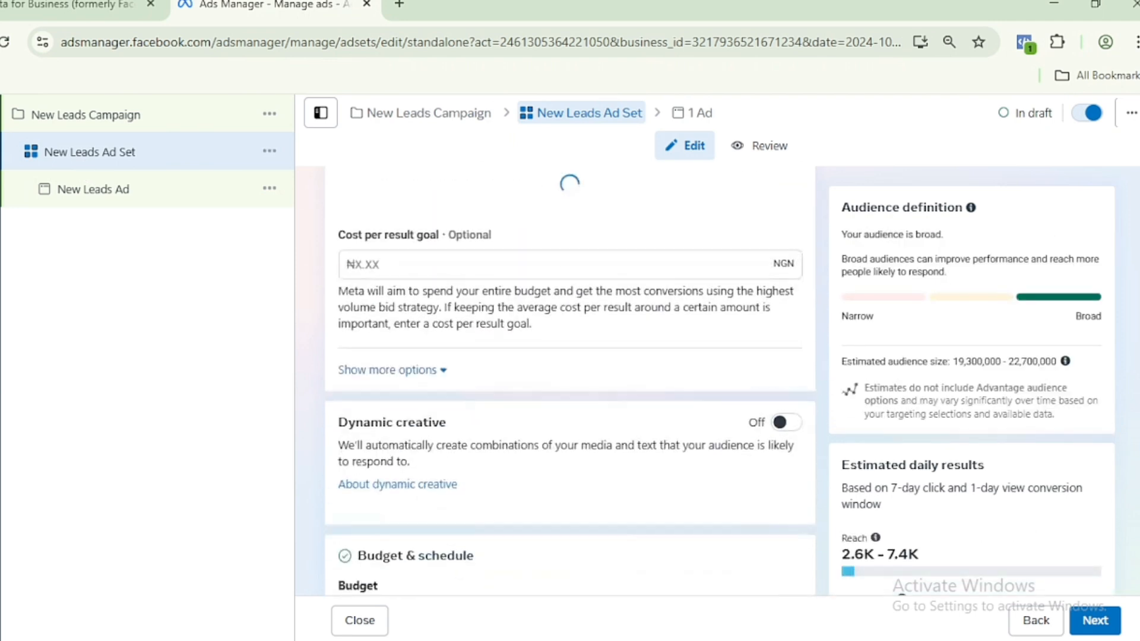
drag(1137, 339, 1135, 239)
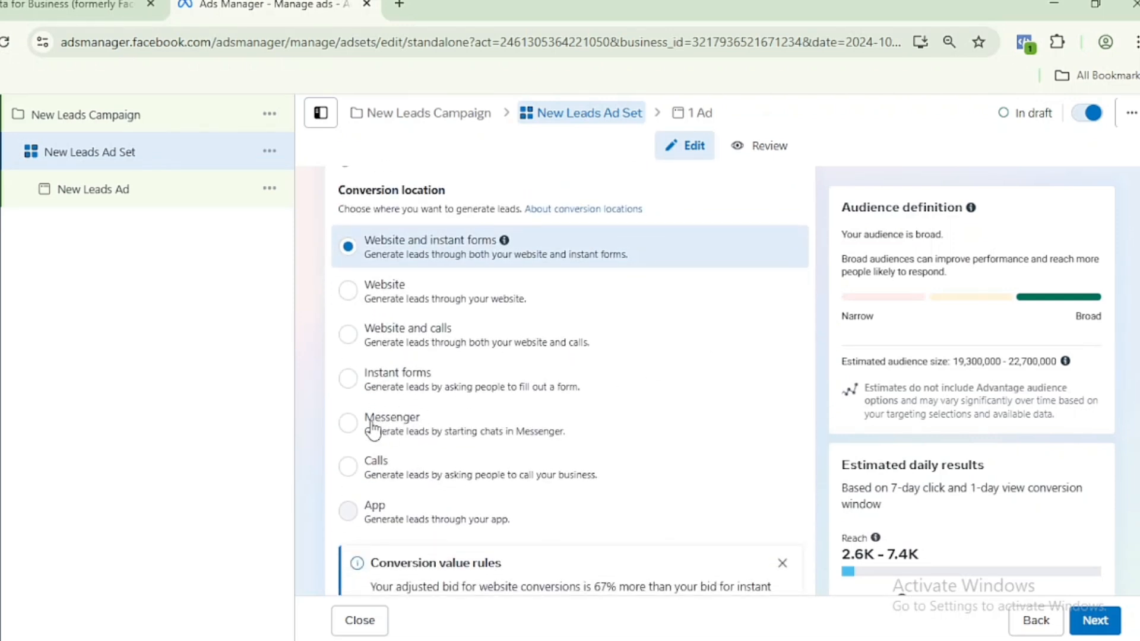
click(349, 423)
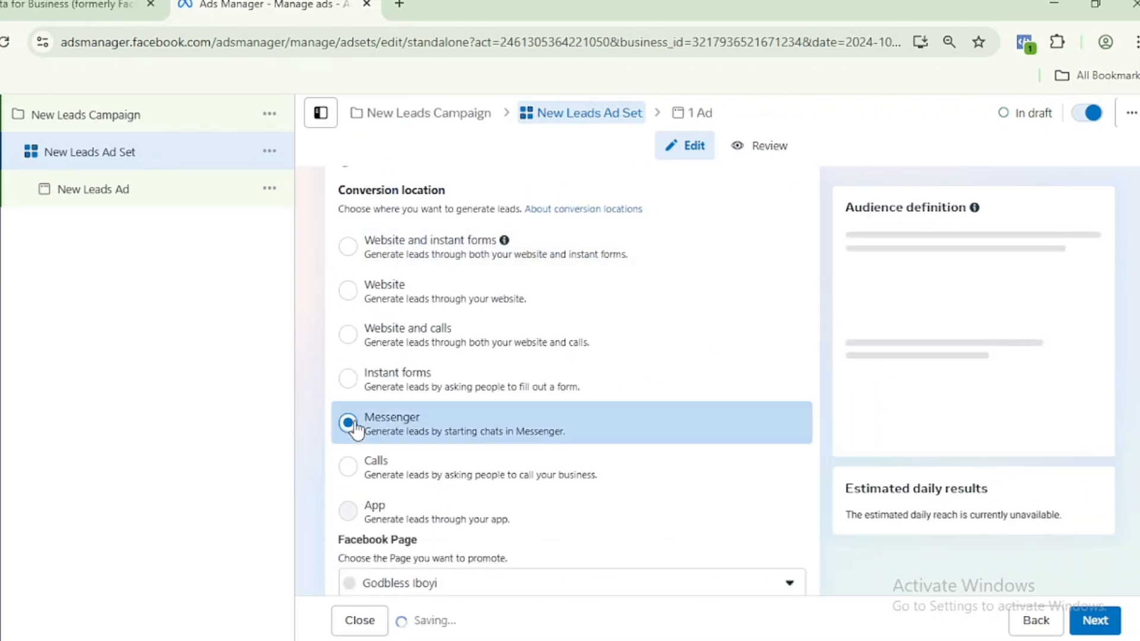
Step: Accept Meta's Lead Ads Terms for the ad set's Facebook Page and check the performance goal and remaining ad set settings
scroll(1099, 356, down, 1)
scroll(488, 320, down, 5)
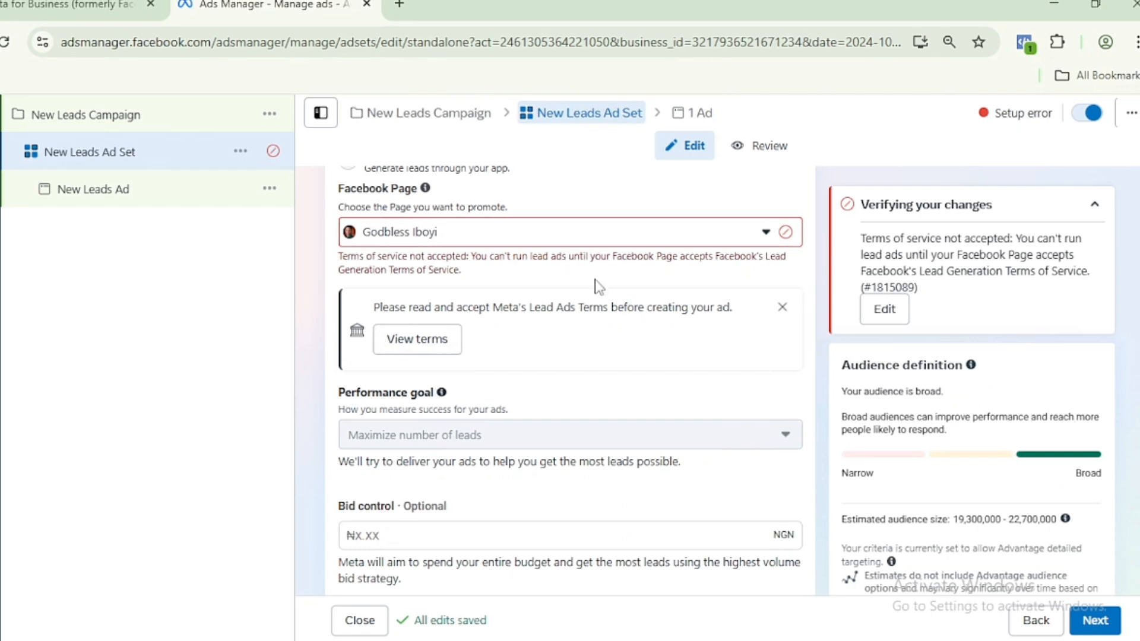
click(410, 341)
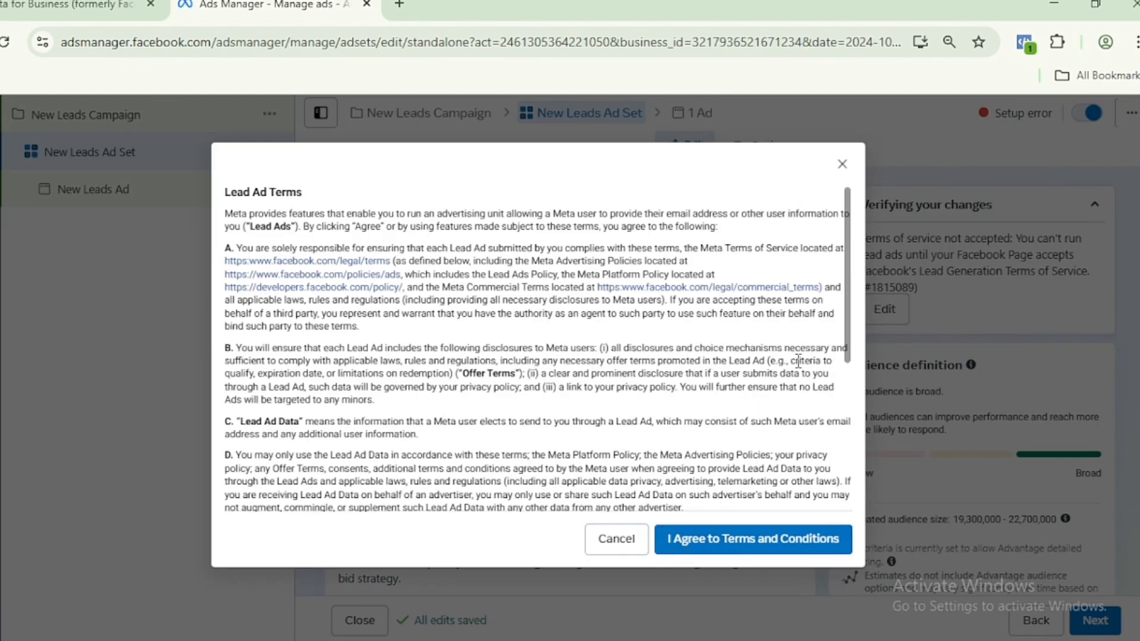
click(789, 541)
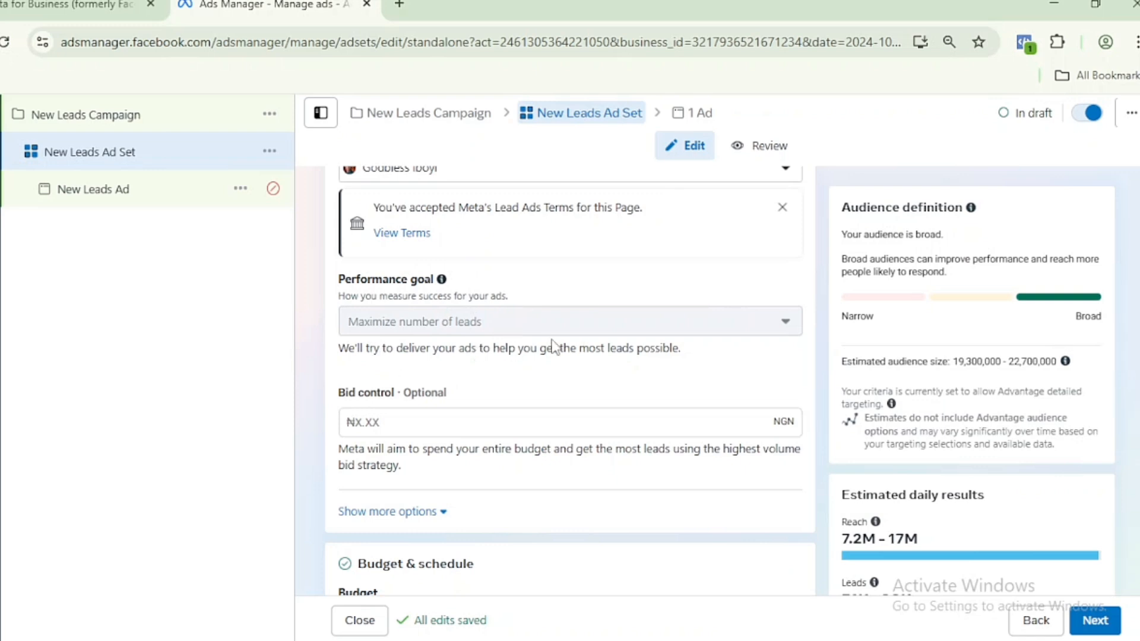
mouse_move(504, 311)
triple_click(690, 316)
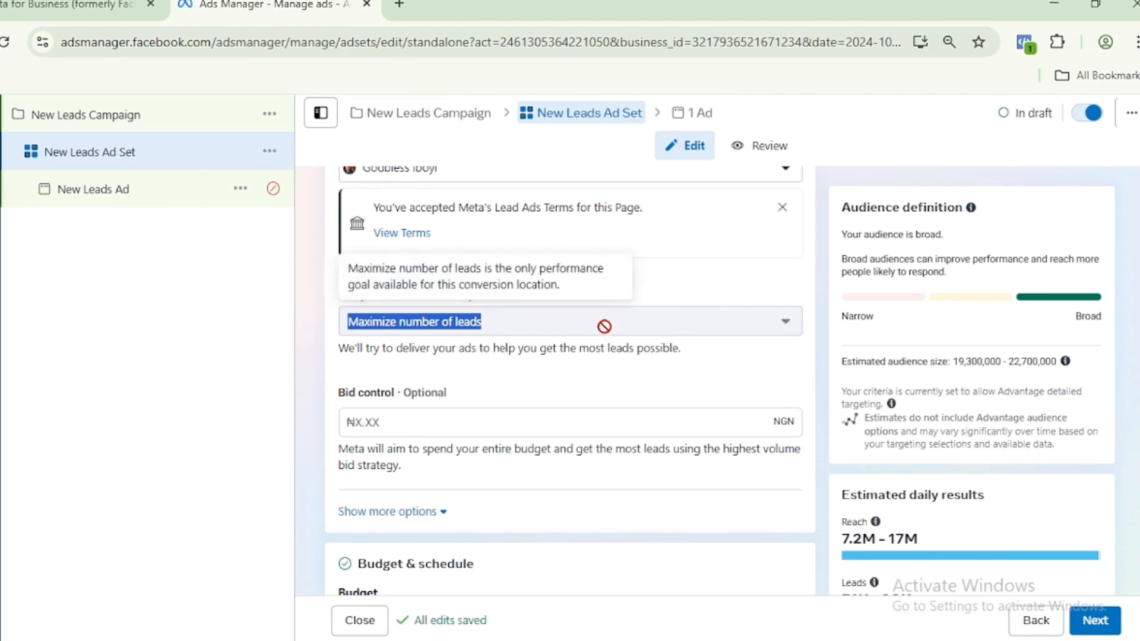
scroll(570, 380, down, 15)
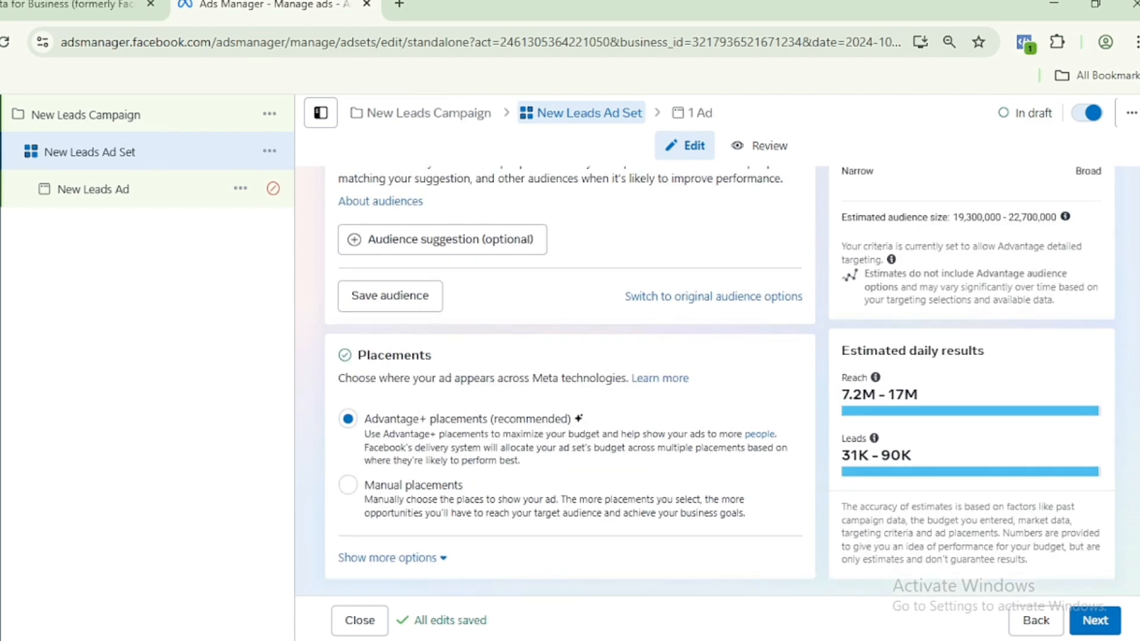
Step: Open the New Leads Ad and view the Instagram account's connection review without confirming the connection
click(169, 197)
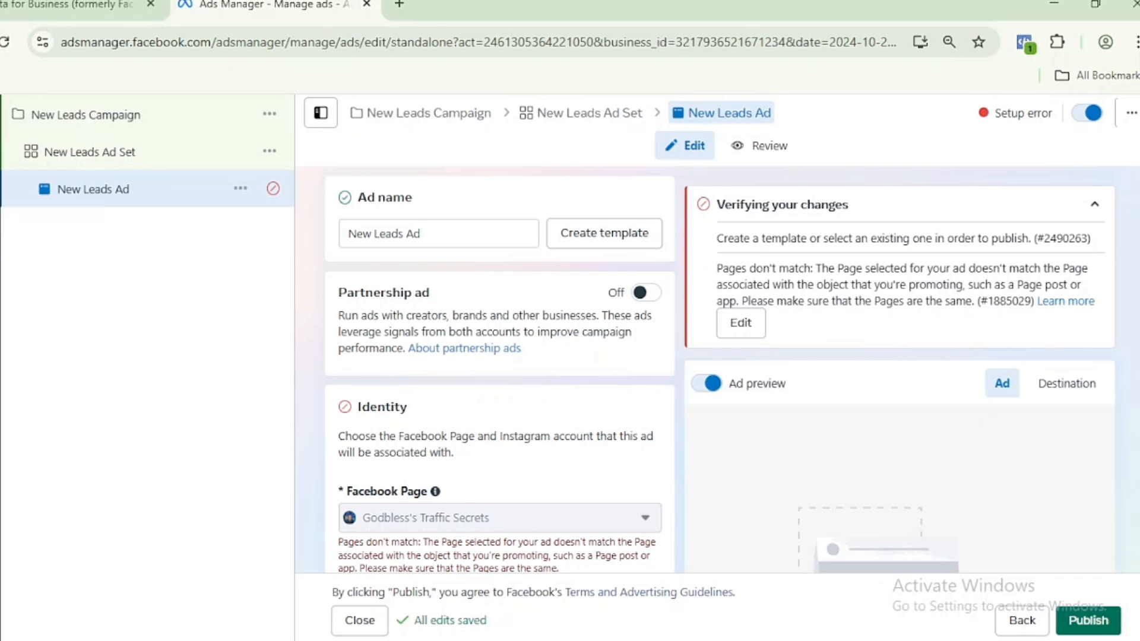
scroll(631, 299, down, 6)
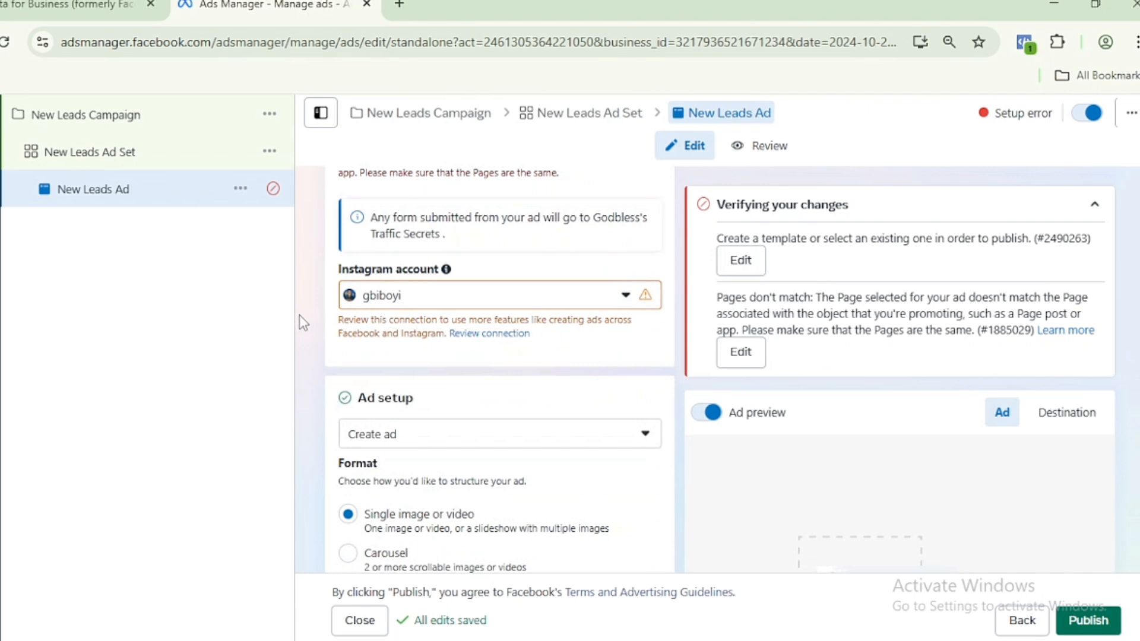
click(491, 334)
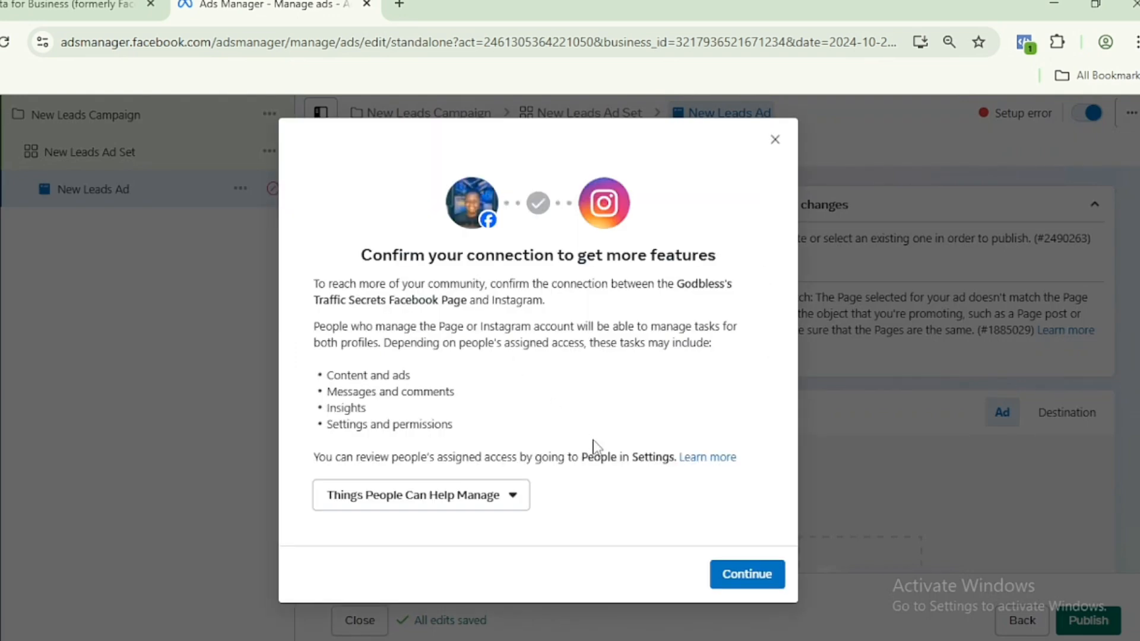
click(775, 139)
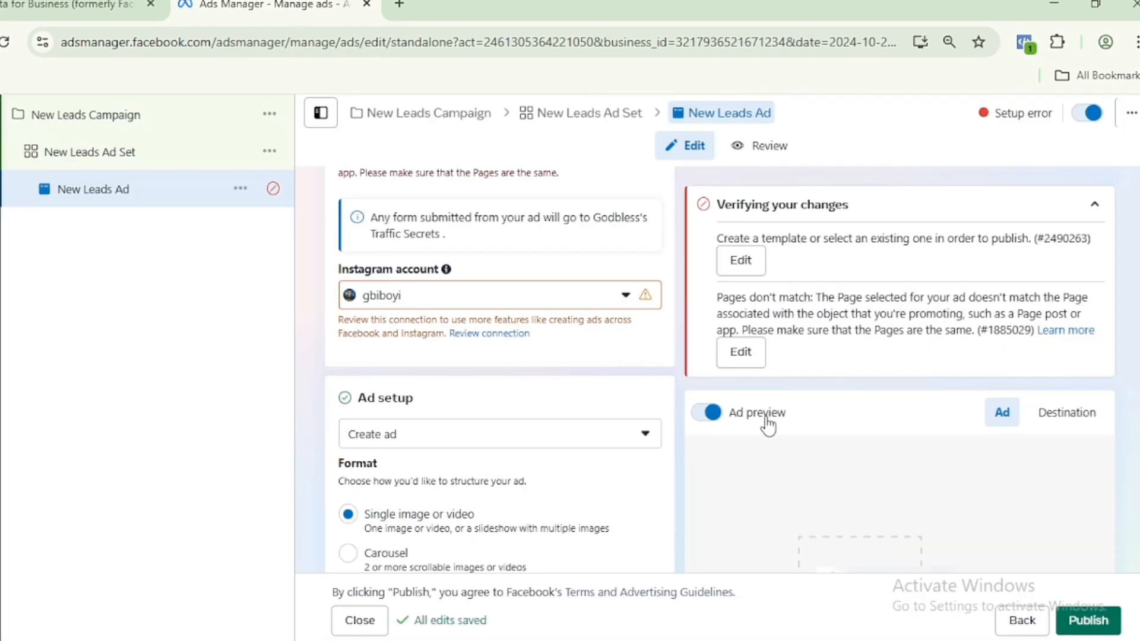